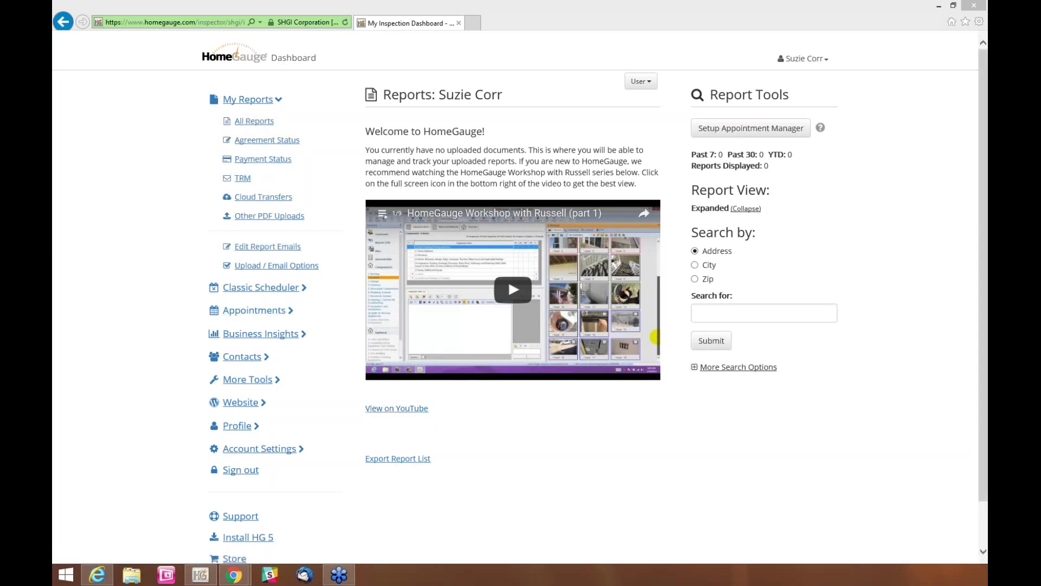
# Open the Your Company Profile contact information form from the Profile section of the sidebar
pyautogui.click(238, 426)
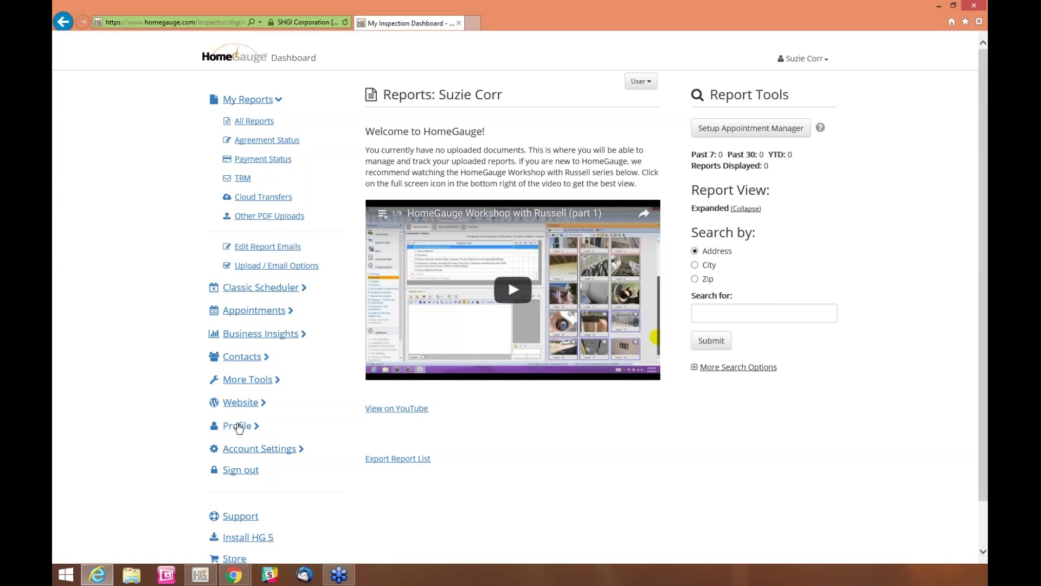
pyautogui.click(239, 426)
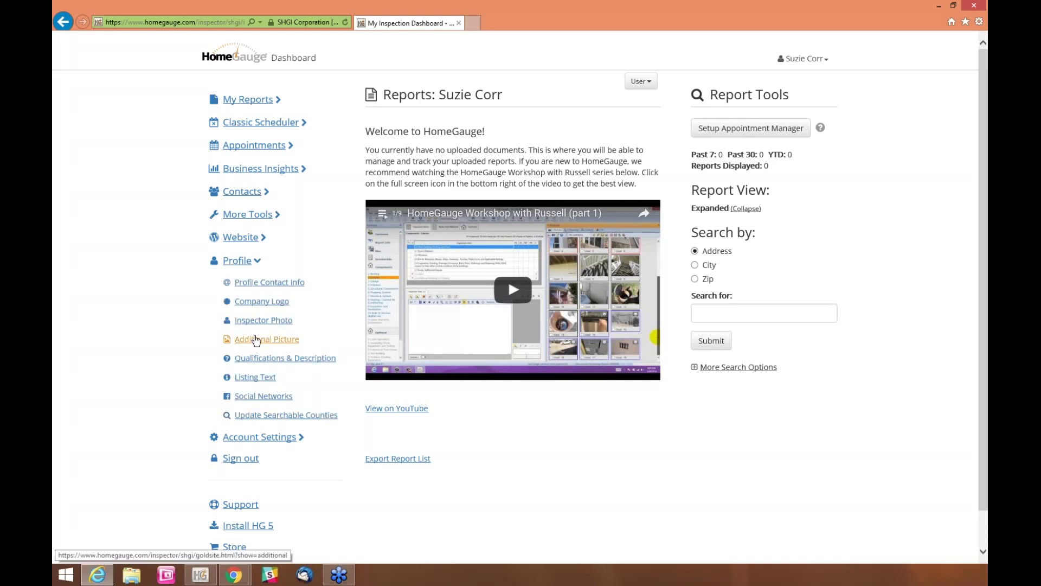
pyautogui.click(258, 284)
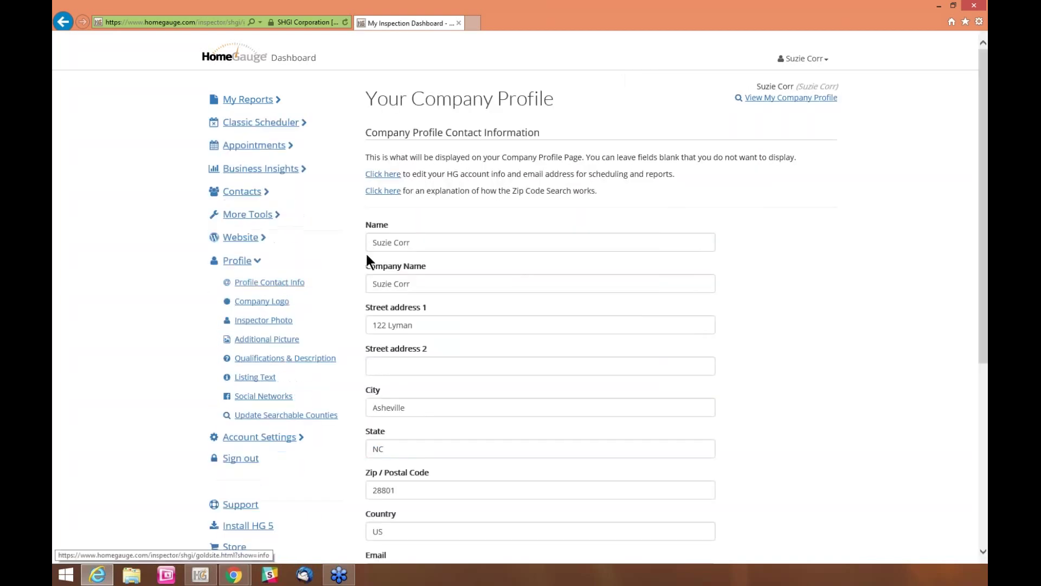
pyautogui.scroll(-1, 486, 269)
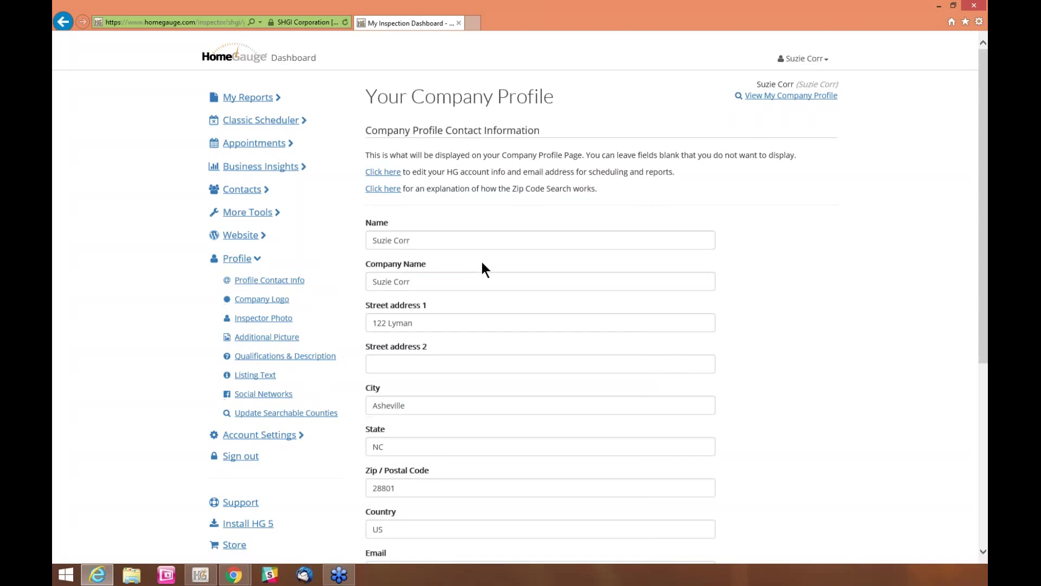
pyautogui.scroll(-1, 482, 263)
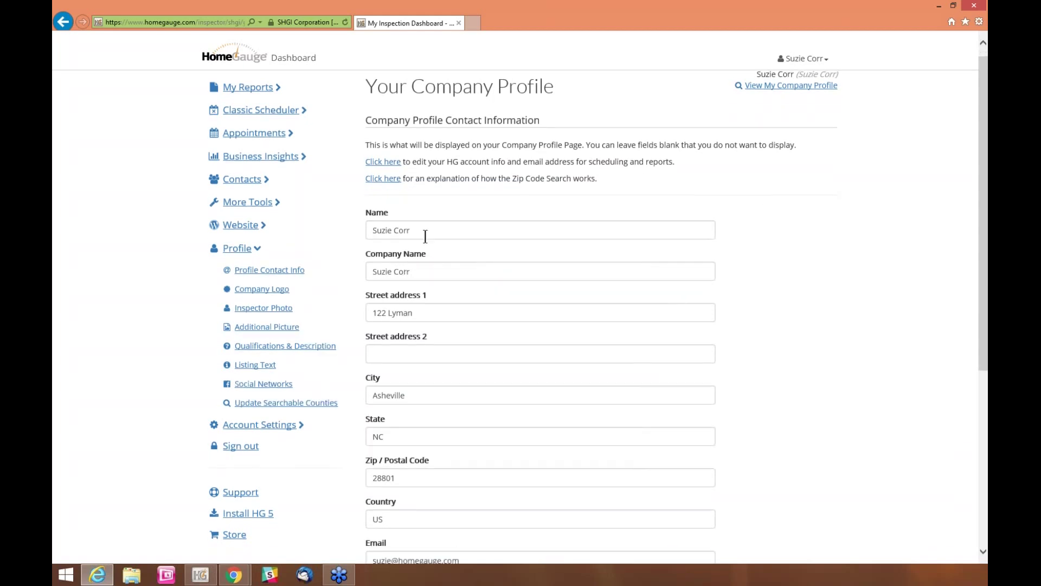
pyautogui.scroll(-2, 452, 323)
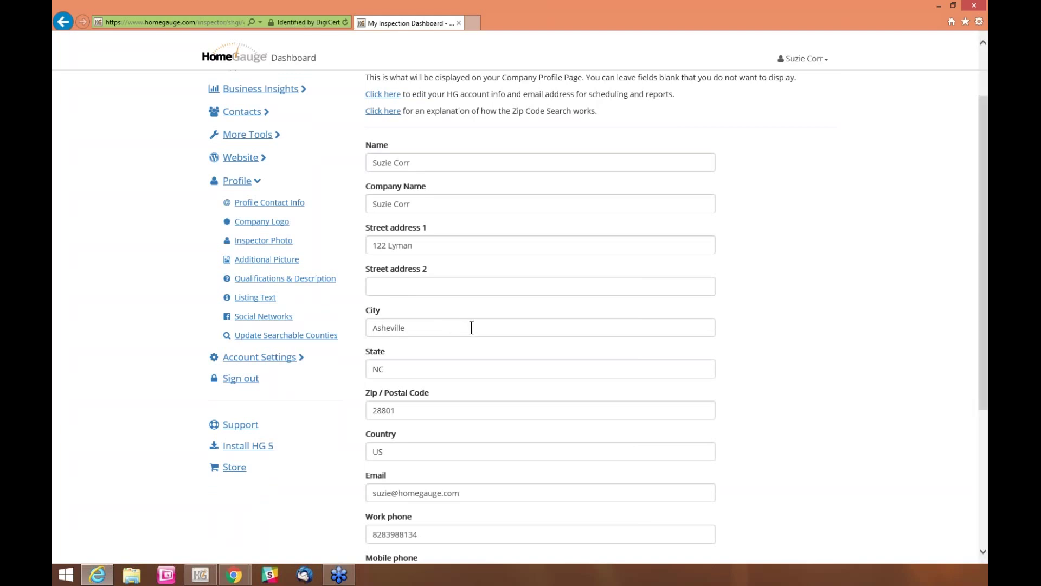
pyautogui.scroll(-3, 471, 329)
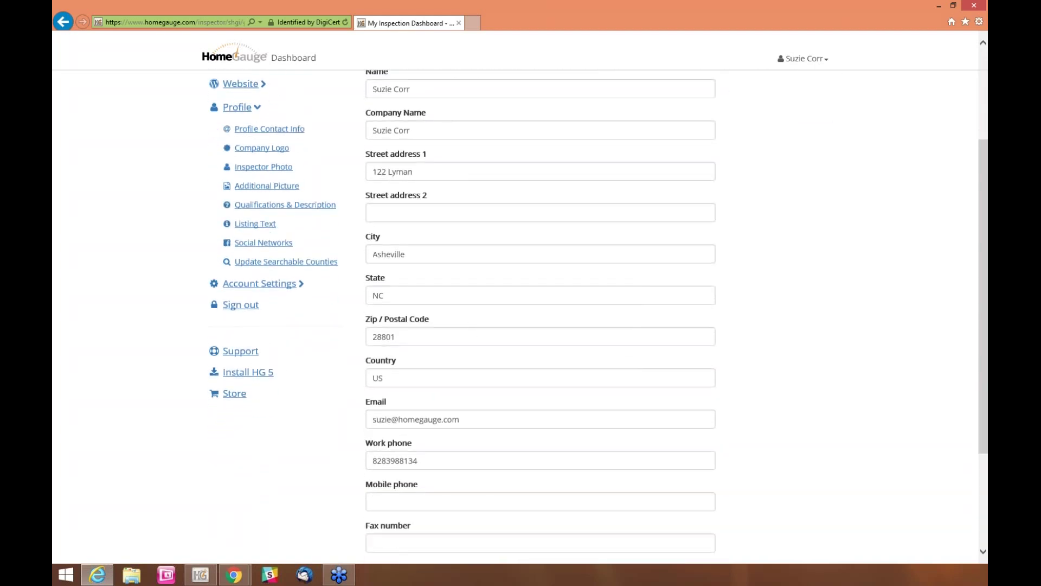
pyautogui.scroll(-4, 444, 143)
pyautogui.scroll(-3, 444, 148)
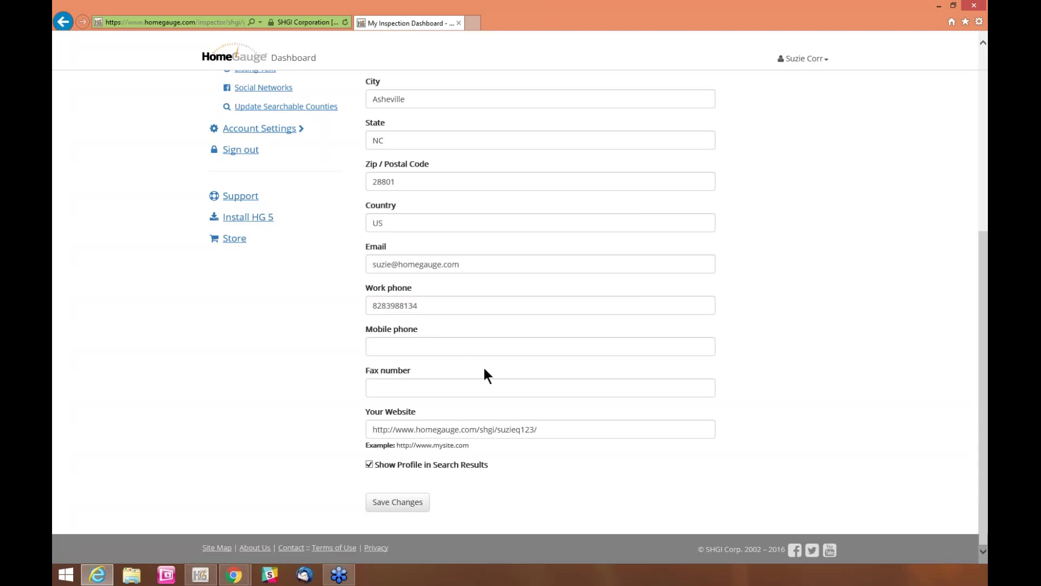
pyautogui.moveTo(551, 432); pyautogui.dragTo(369, 430)
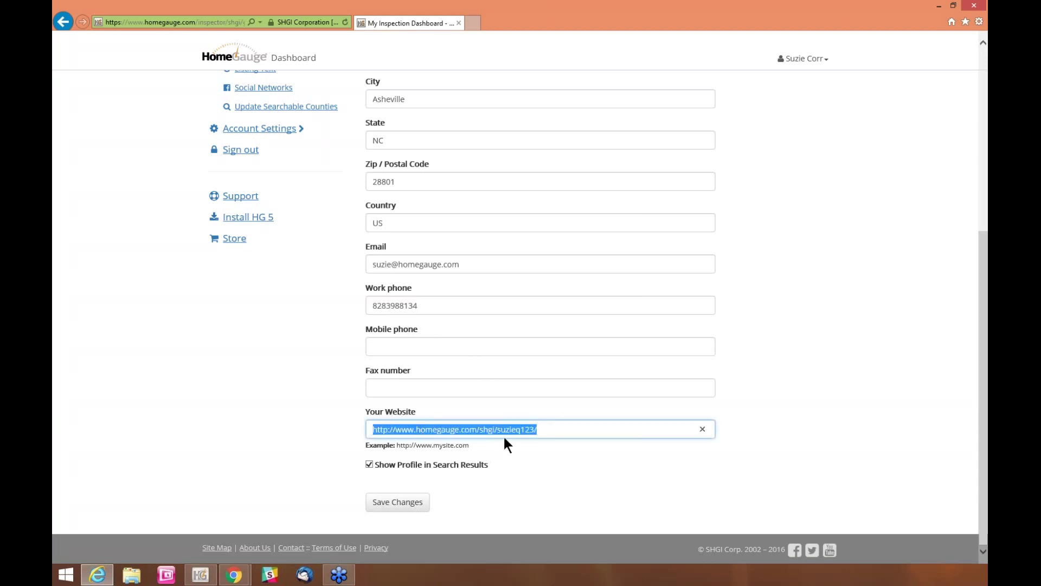
pyautogui.click(538, 431)
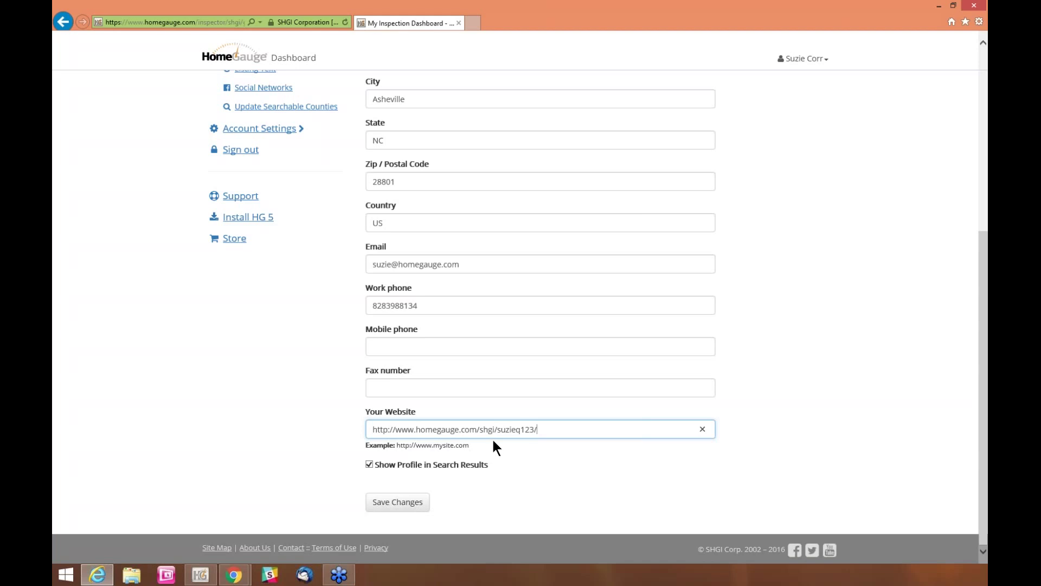
pyautogui.doubleClick(473, 464)
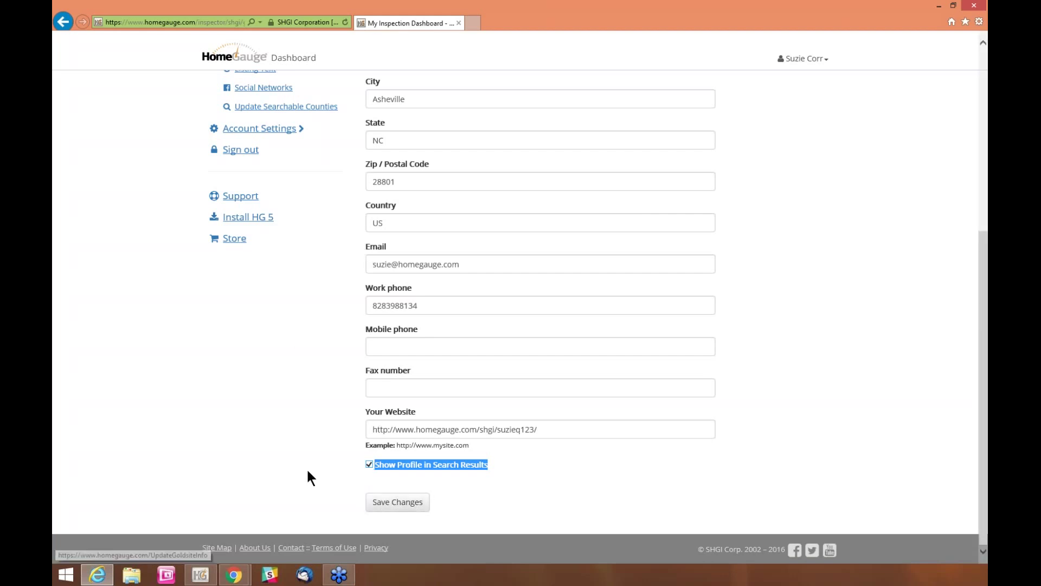
pyautogui.scroll(2, 316, 461)
pyautogui.scroll(5, 887, 304)
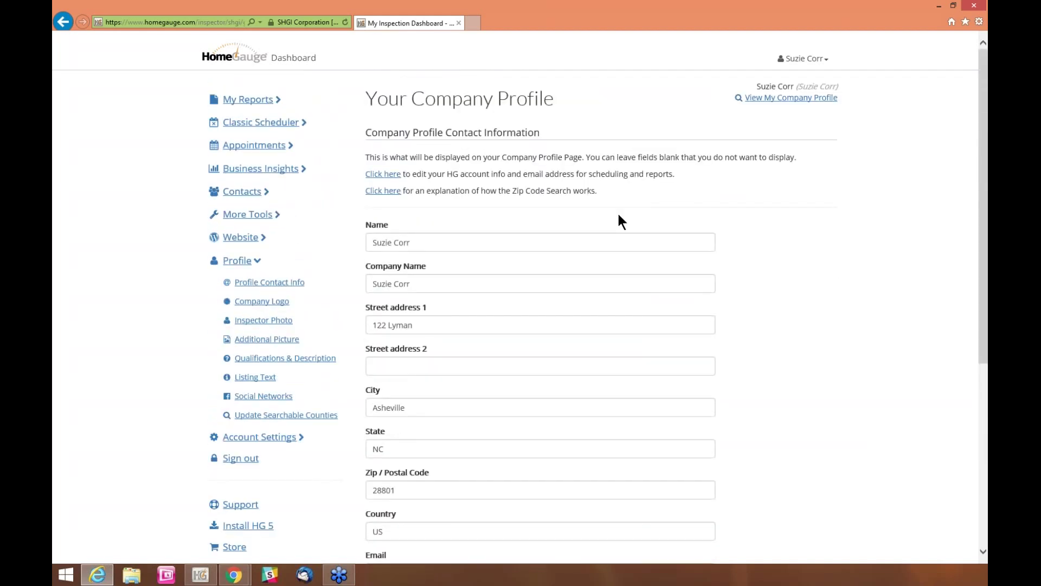
# Expand Appointments in the sidebar to list settings pages such as calendar and inspection services
pyautogui.click(260, 146)
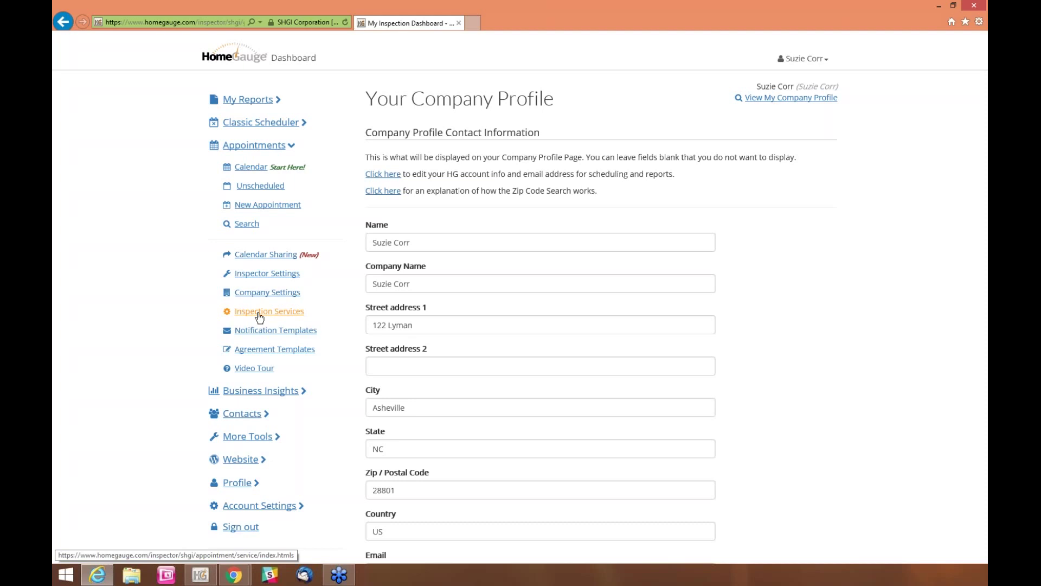
# Go to the Inspection Services setup page under Appointments
pyautogui.click(259, 315)
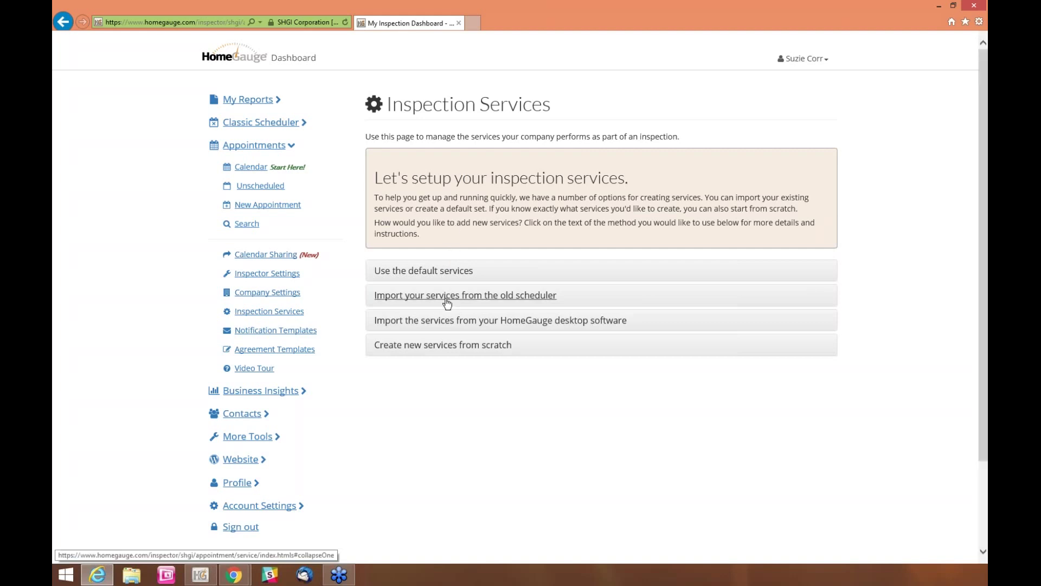
# Choose importing services from the HomeGauge desktop software with a 150-minute estimated time
pyautogui.click(446, 322)
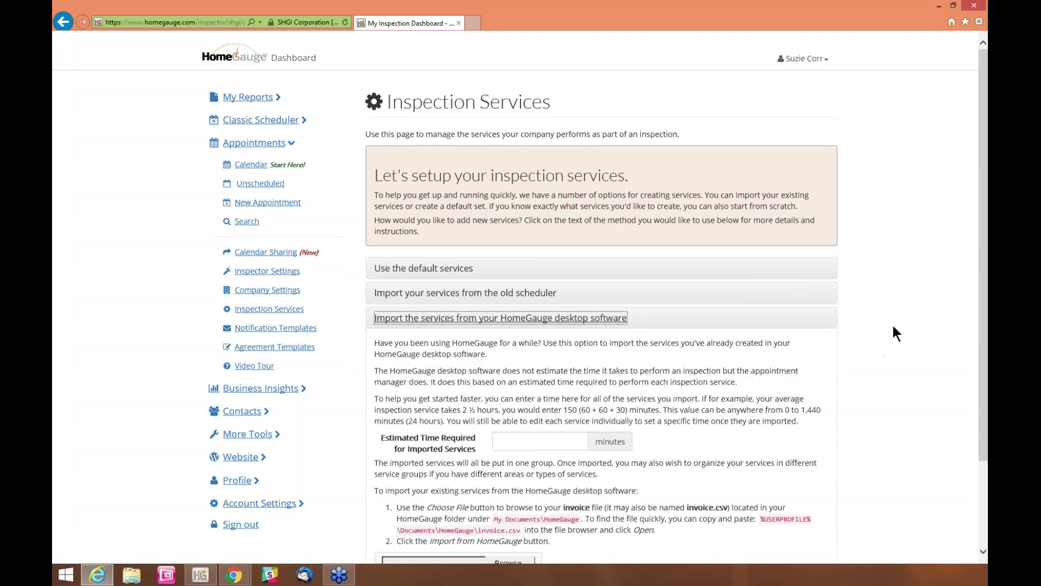
pyautogui.scroll(-1, 893, 325)
pyautogui.scroll(-2, 892, 324)
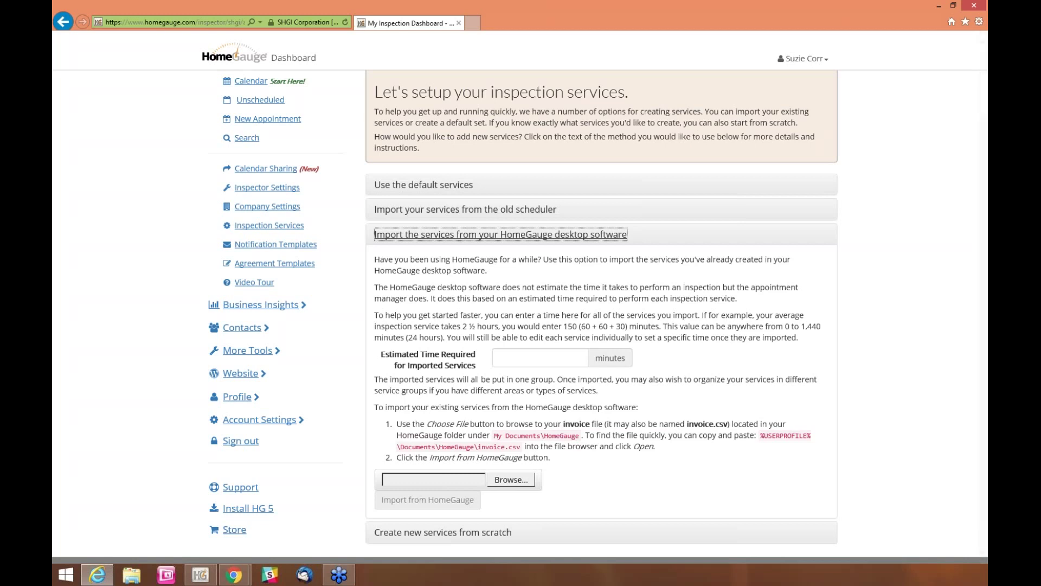
pyautogui.click(557, 358)
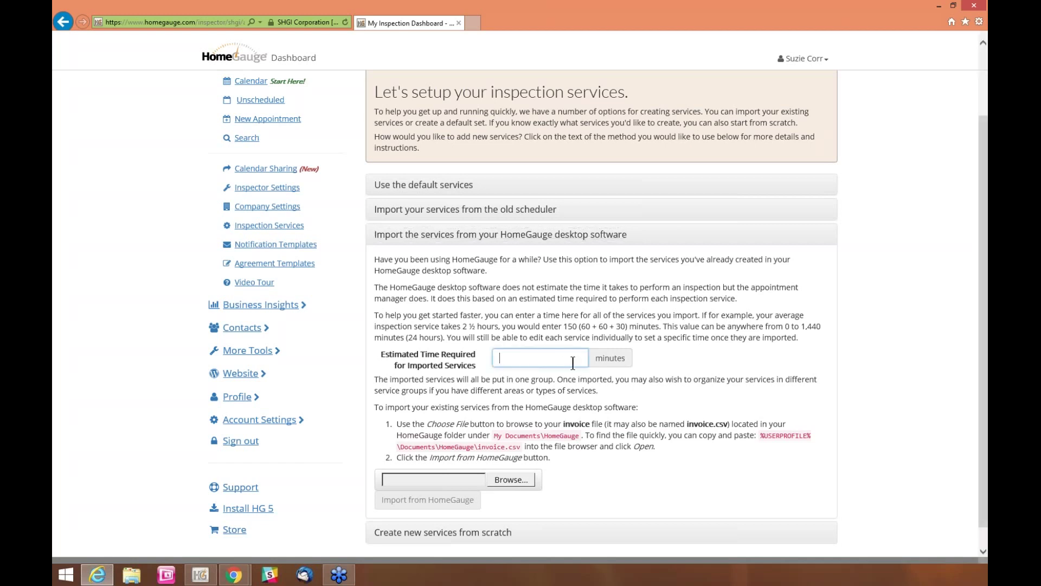
pyautogui.write('150')
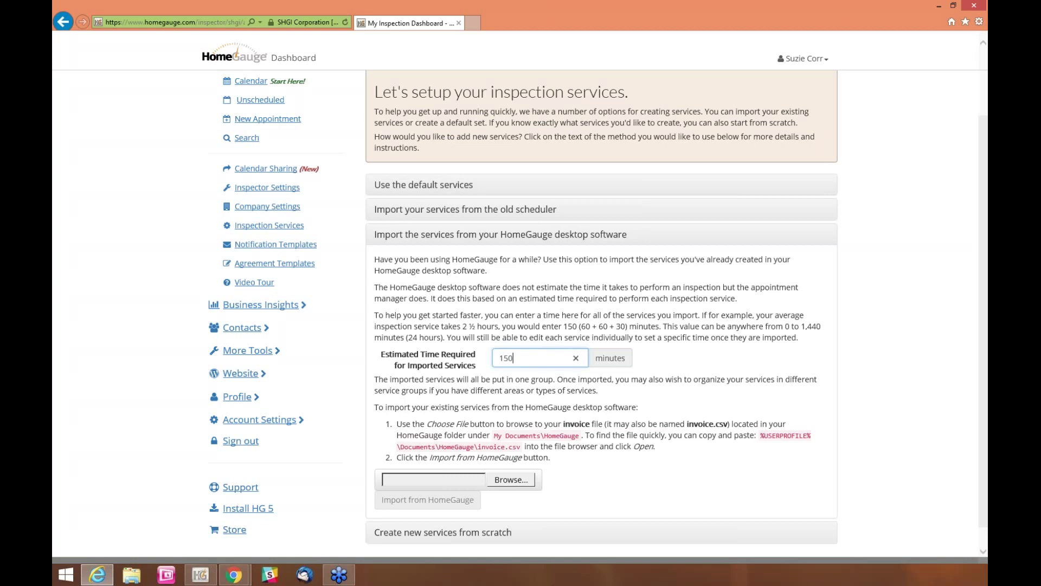
pyautogui.scroll(-1, 520, 314)
pyautogui.scroll(-1, 480, 388)
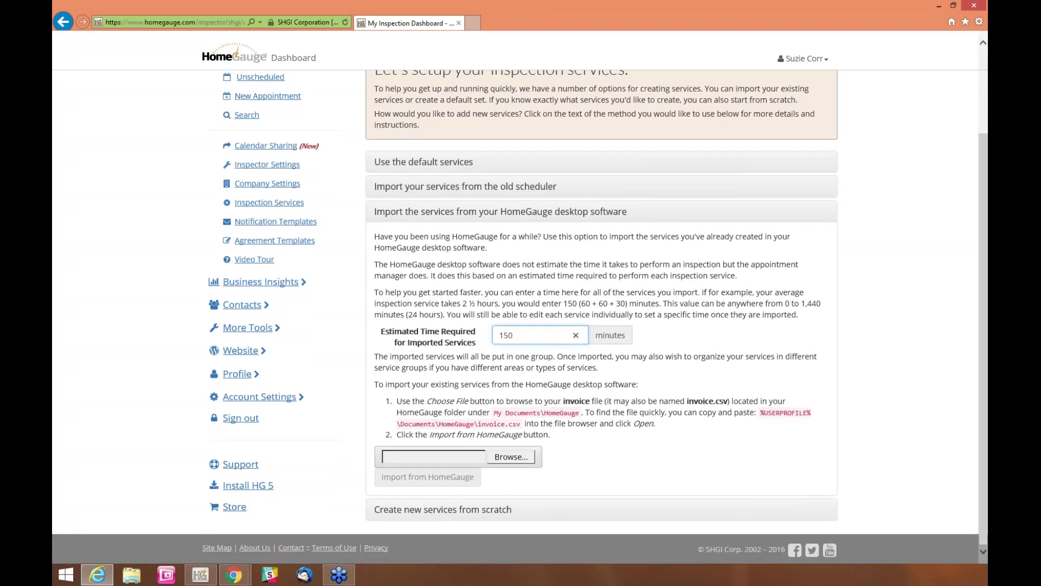
# Browse to Documents\HomeGauge in the file picker and select invoice.csv
pyautogui.click(509, 457)
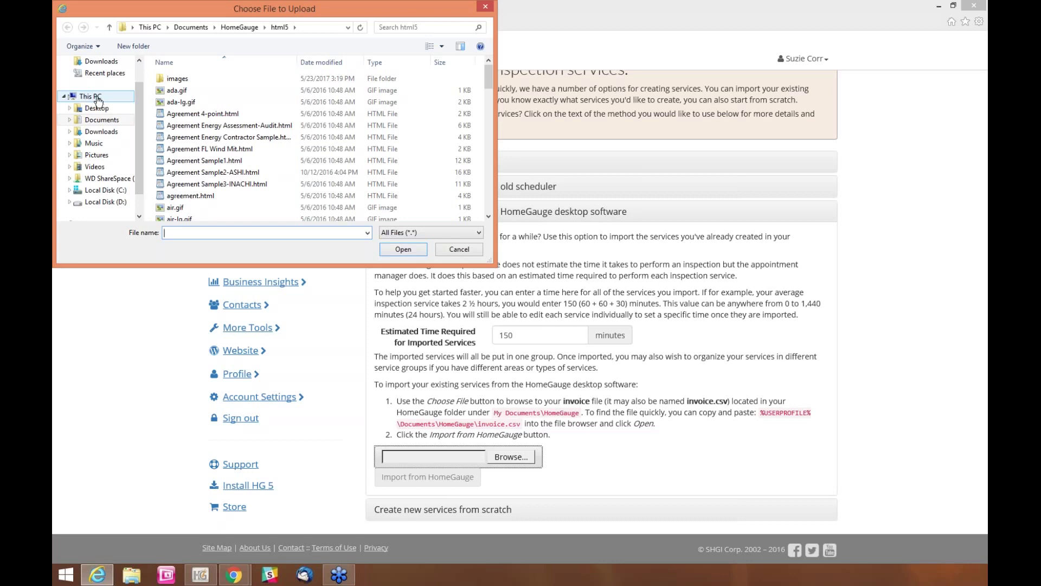
pyautogui.click(103, 120)
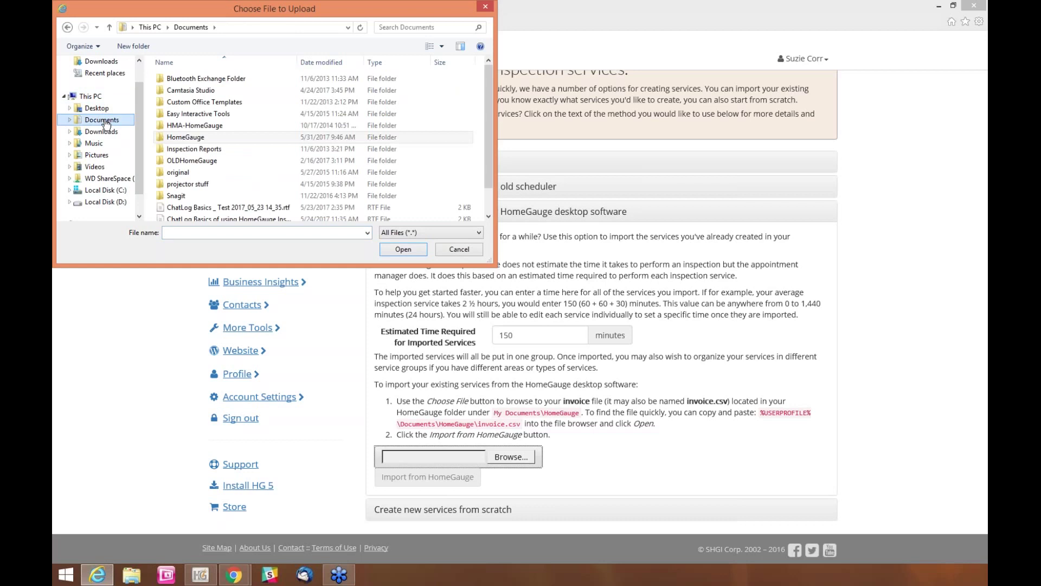
pyautogui.doubleClick(191, 138)
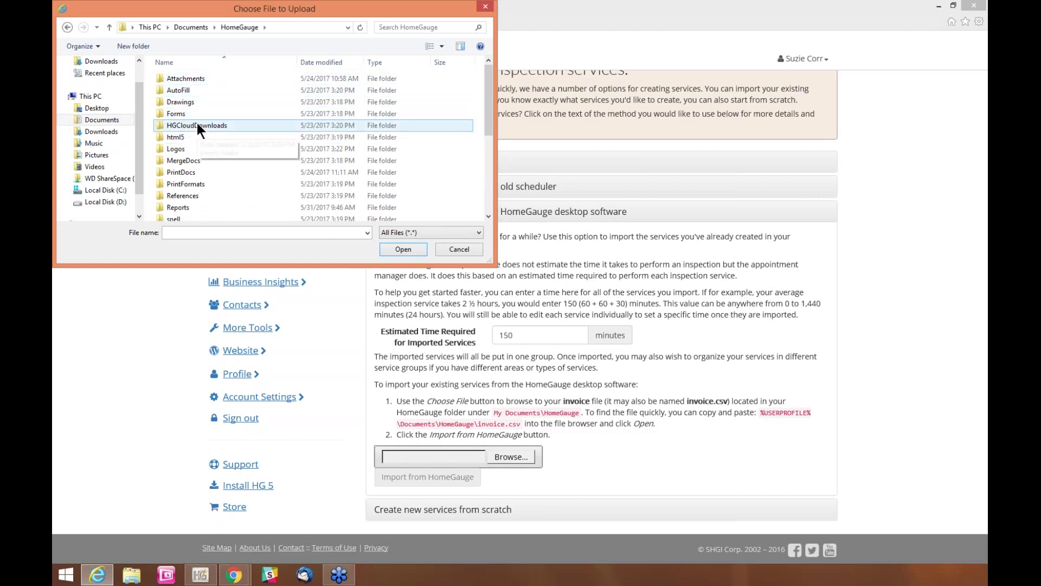
pyautogui.click(487, 216)
pyautogui.click(487, 215)
pyautogui.click(487, 216)
pyautogui.click(486, 215)
pyautogui.click(486, 214)
pyautogui.click(486, 214)
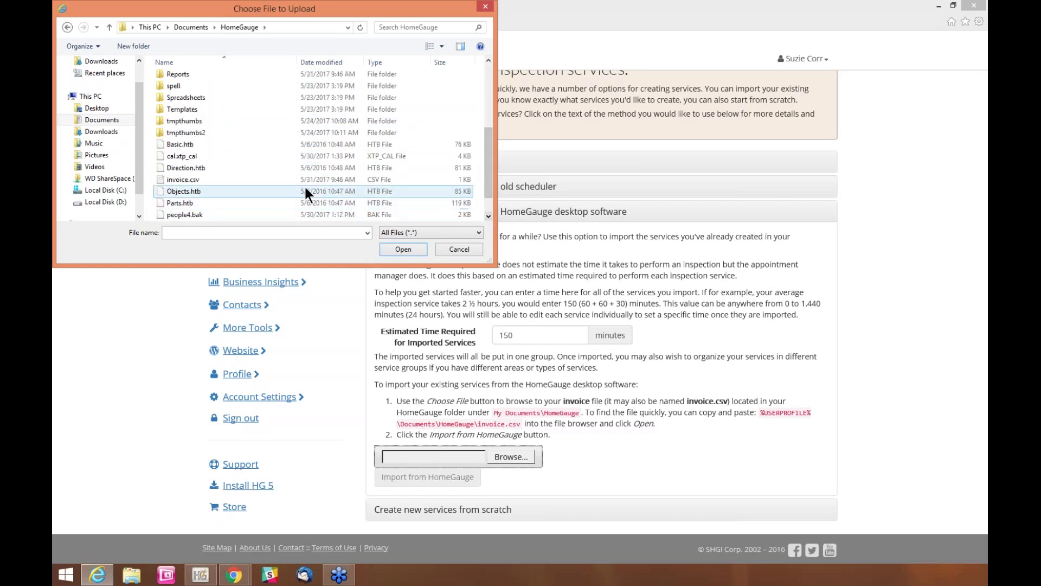
pyautogui.click(213, 181)
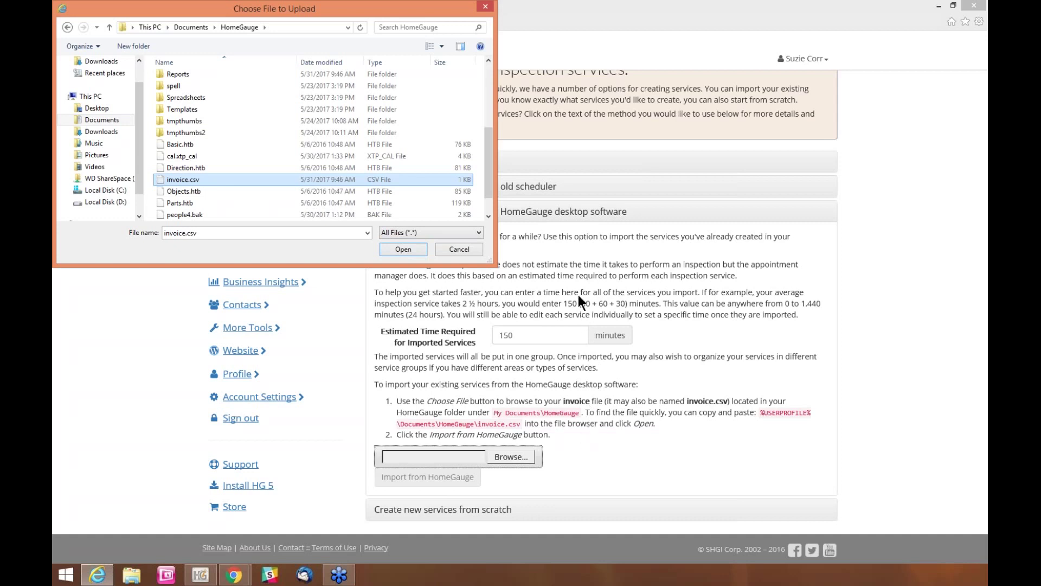
# Cancel the file picker and create the default set of inspection services
pyautogui.click(459, 249)
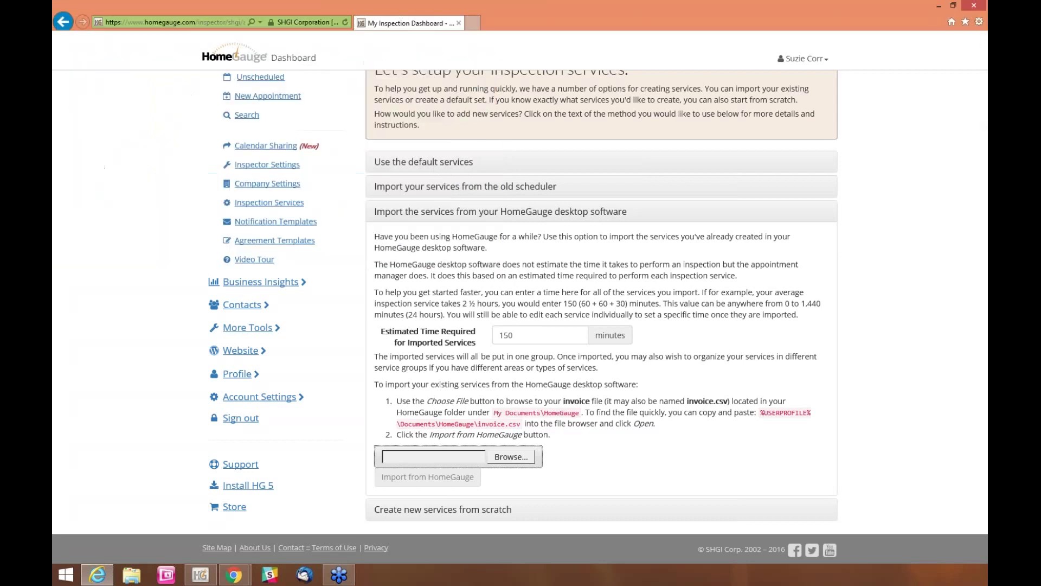
pyautogui.scroll(1, 886, 394)
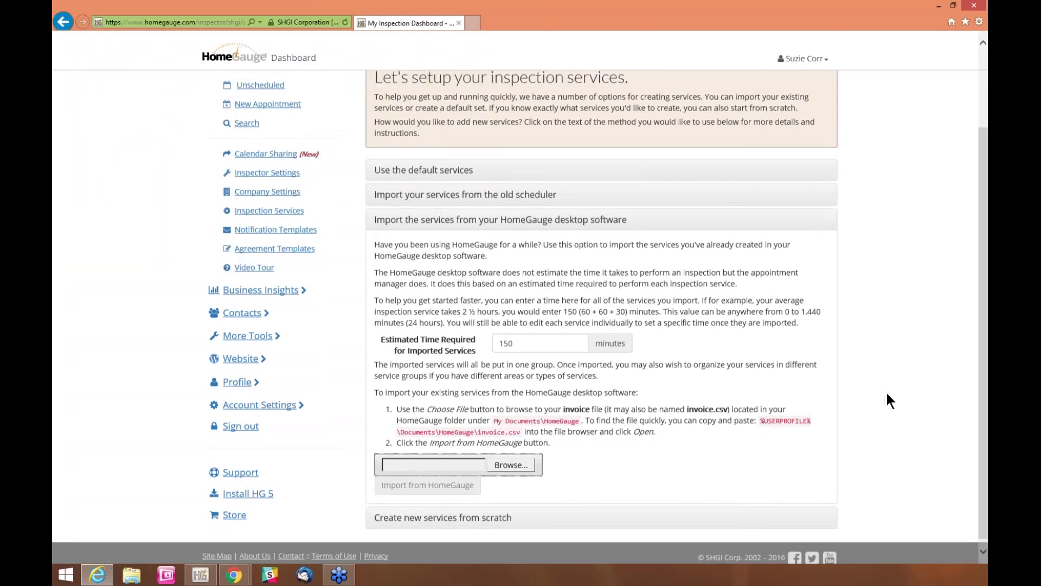
pyautogui.scroll(1, 887, 394)
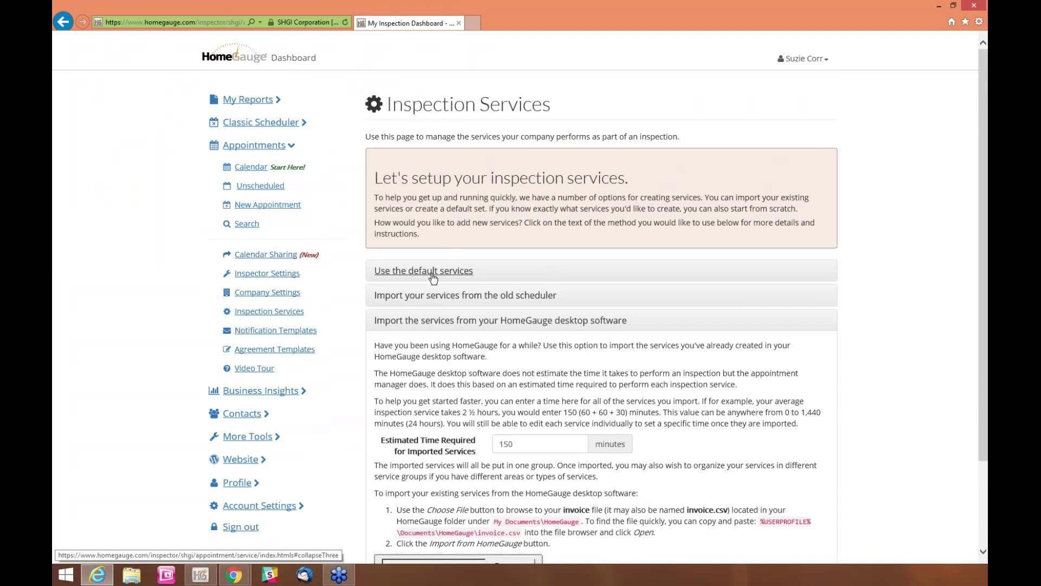
pyautogui.click(433, 275)
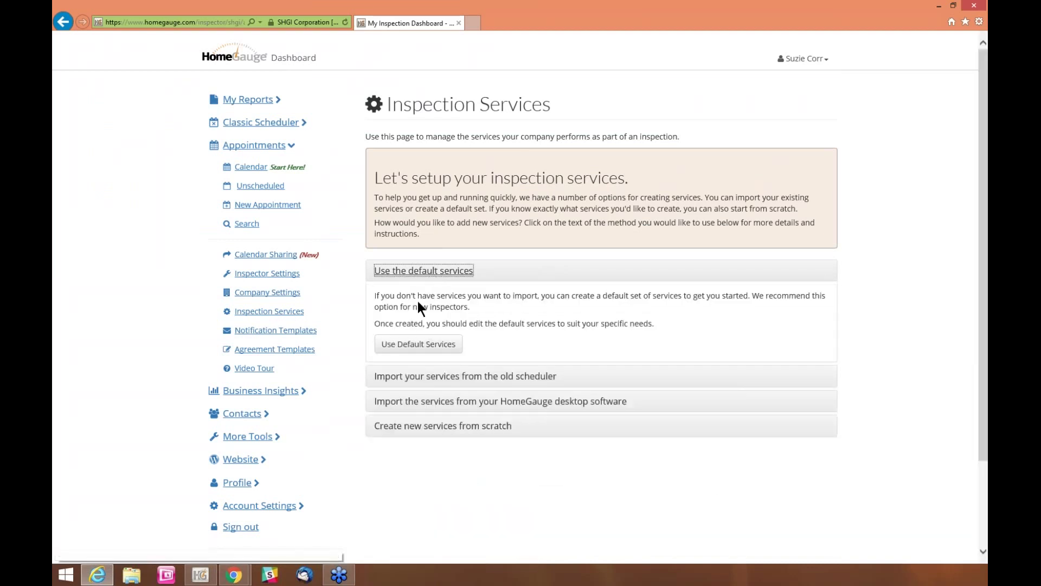
pyautogui.click(411, 347)
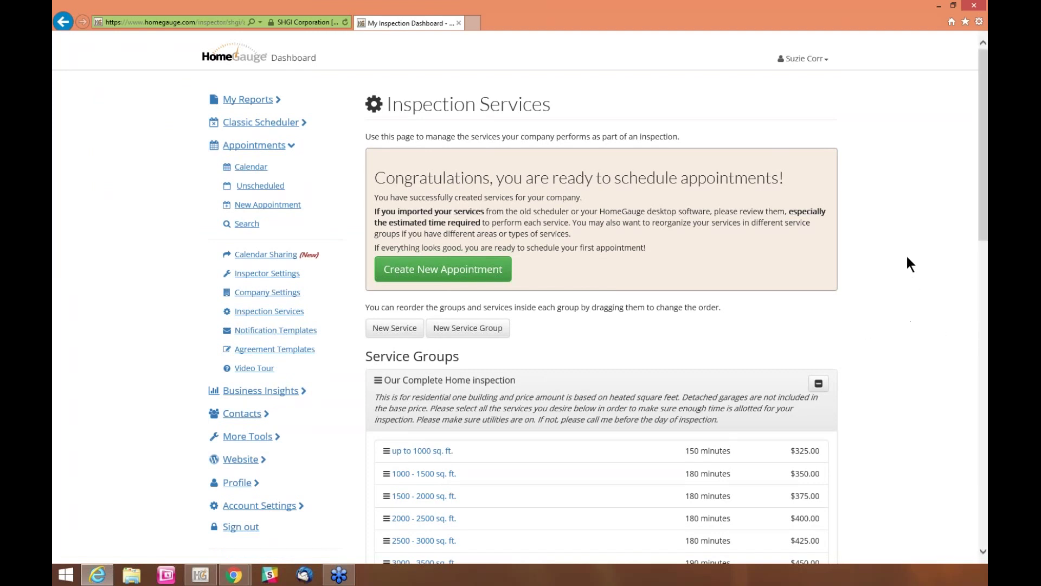
# Scroll through the created service groups, such as Our Complete Home inspection from $325.00, to review times and prices
pyautogui.scroll(-1, 908, 259)
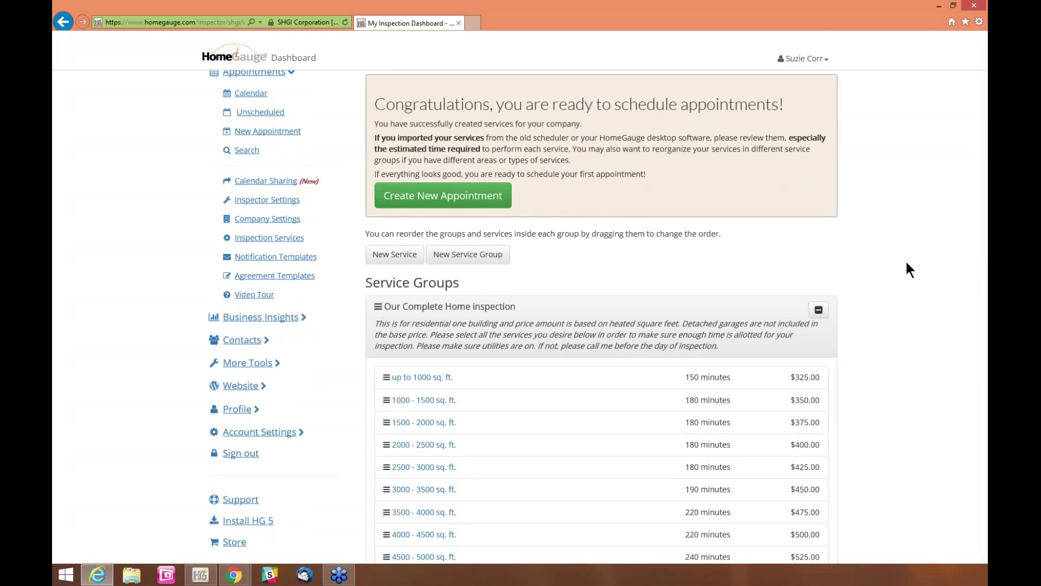
pyautogui.scroll(-1, 906, 265)
pyautogui.scroll(-2, 904, 268)
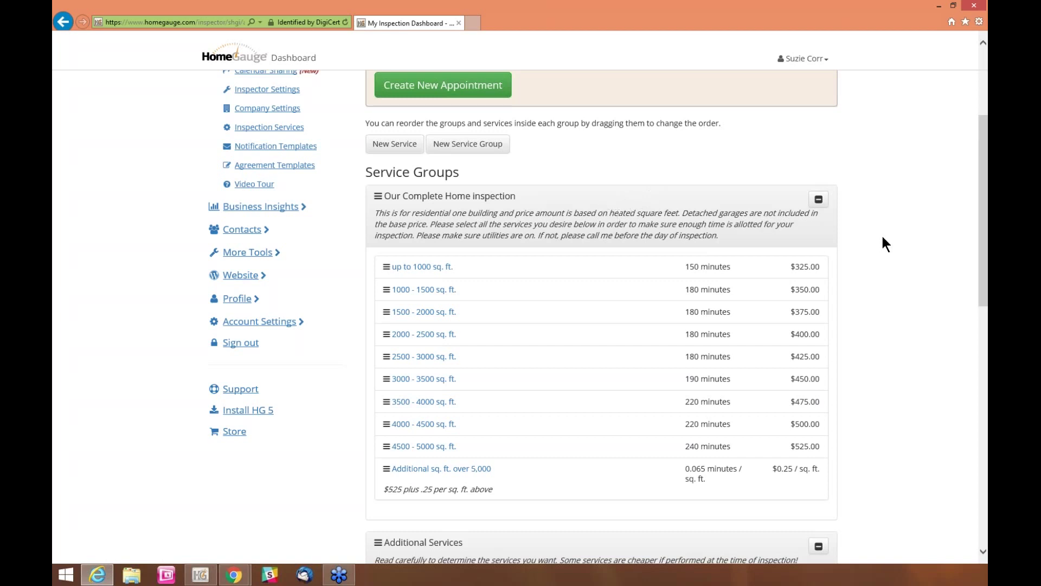
pyautogui.scroll(-1, 881, 238)
pyautogui.scroll(-1, 880, 236)
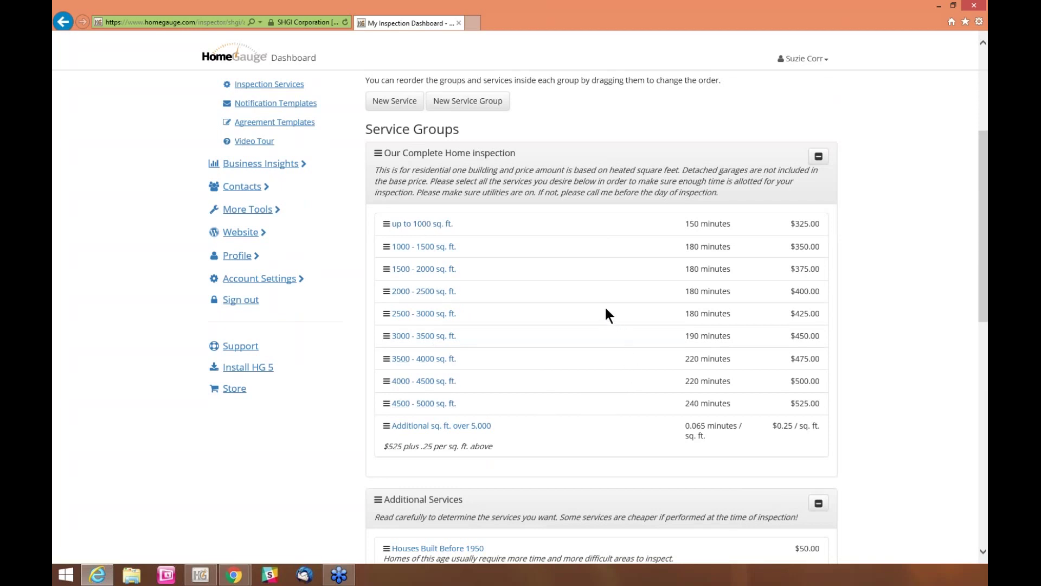
pyautogui.scroll(-3, 605, 308)
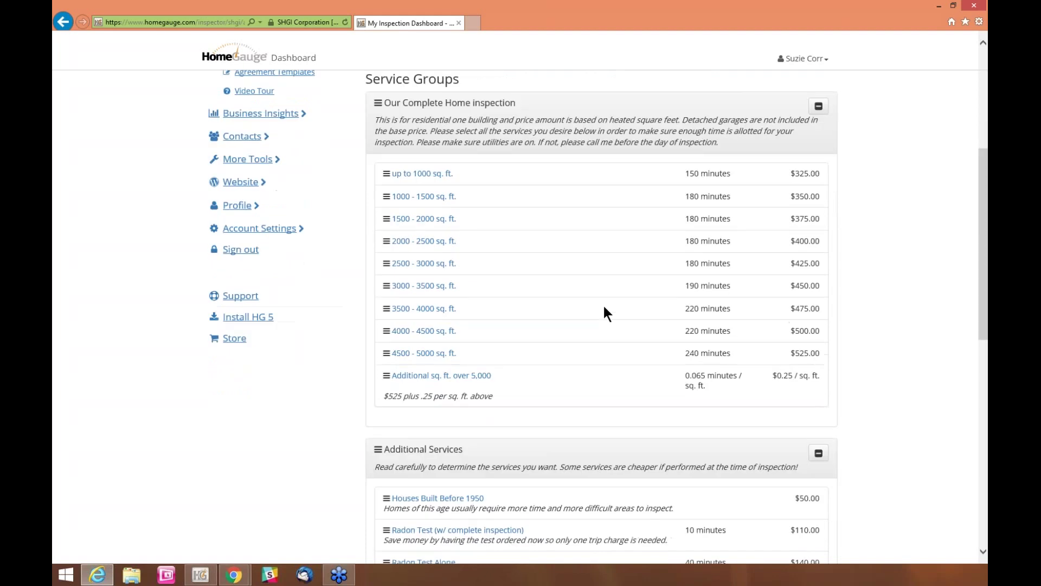
pyautogui.scroll(-5, 606, 315)
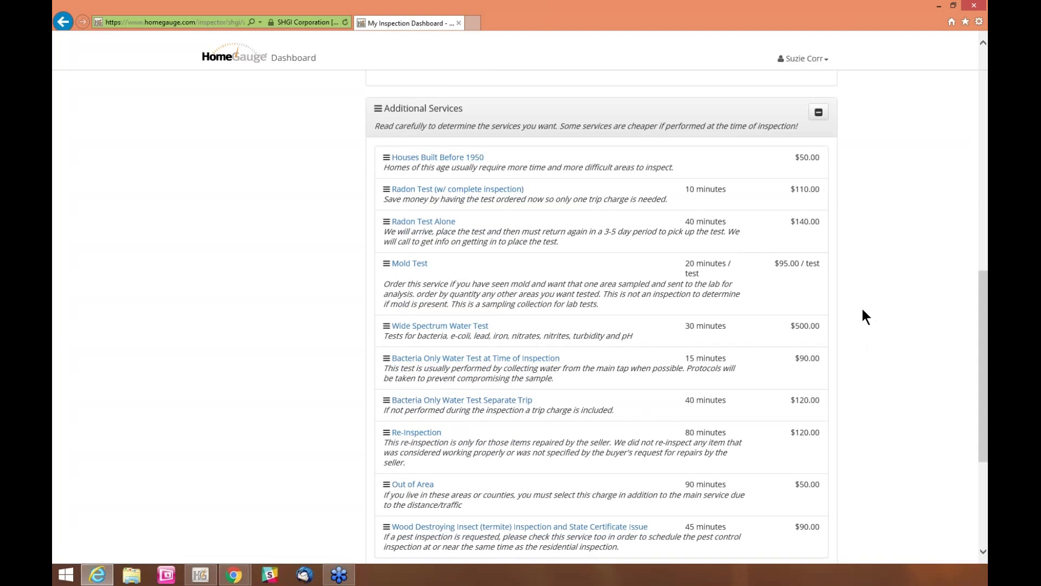
pyautogui.scroll(-3, 866, 317)
pyautogui.scroll(-2, 866, 317)
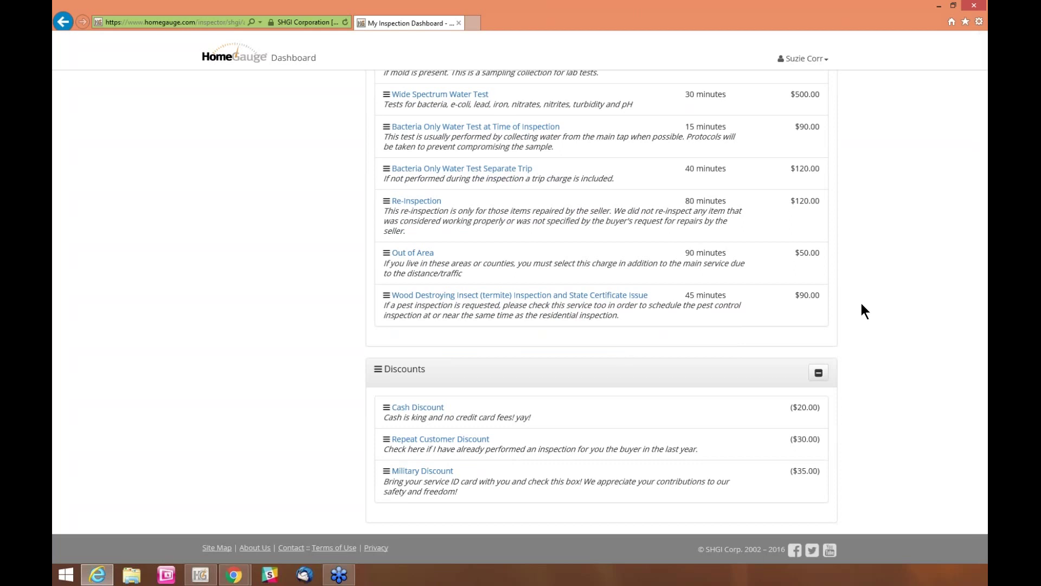
pyautogui.scroll(1, 861, 300)
pyautogui.scroll(1, 903, 245)
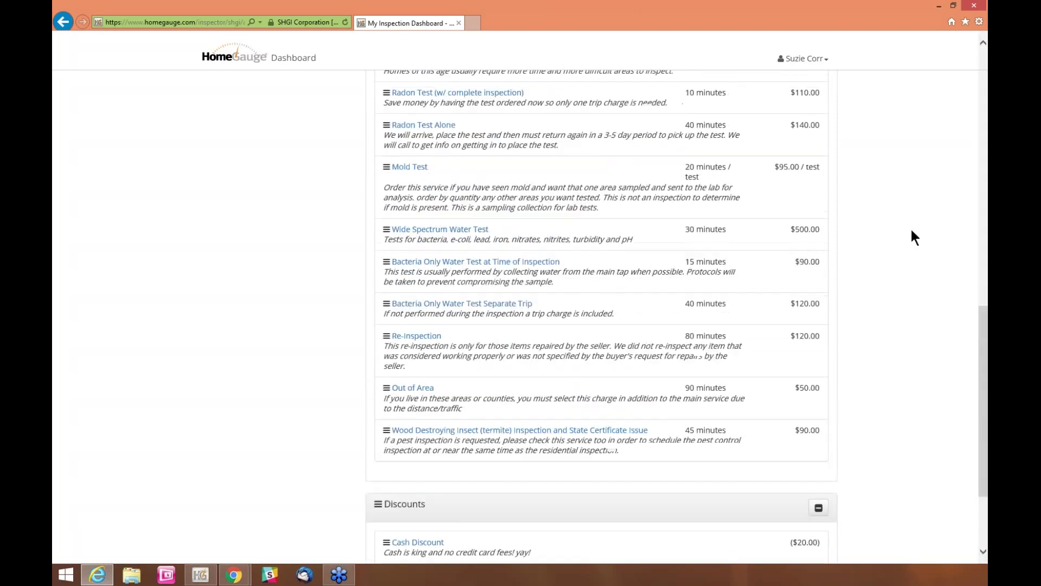
pyautogui.scroll(4, 905, 163)
pyautogui.scroll(6, 905, 106)
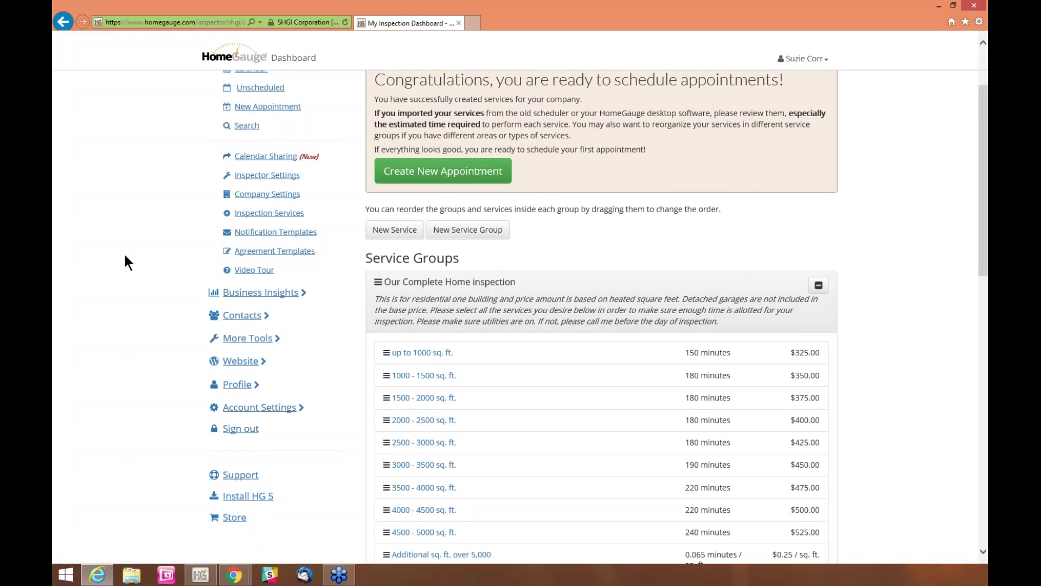
pyautogui.scroll(1, 124, 263)
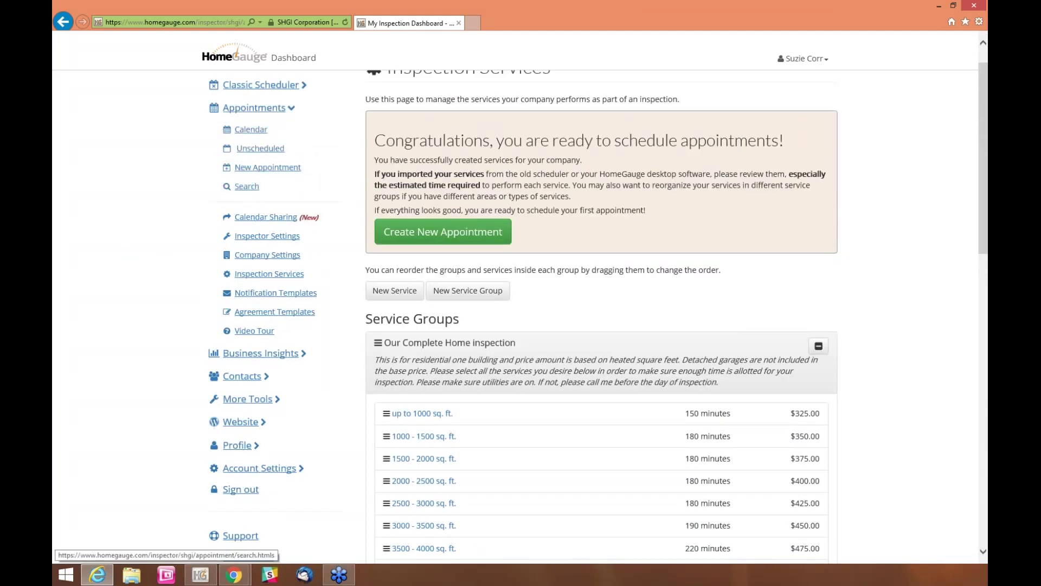
# Reload Inspection Services and open the 'up to 1000 sq. ft.' service in Edit Service
pyautogui.click(266, 276)
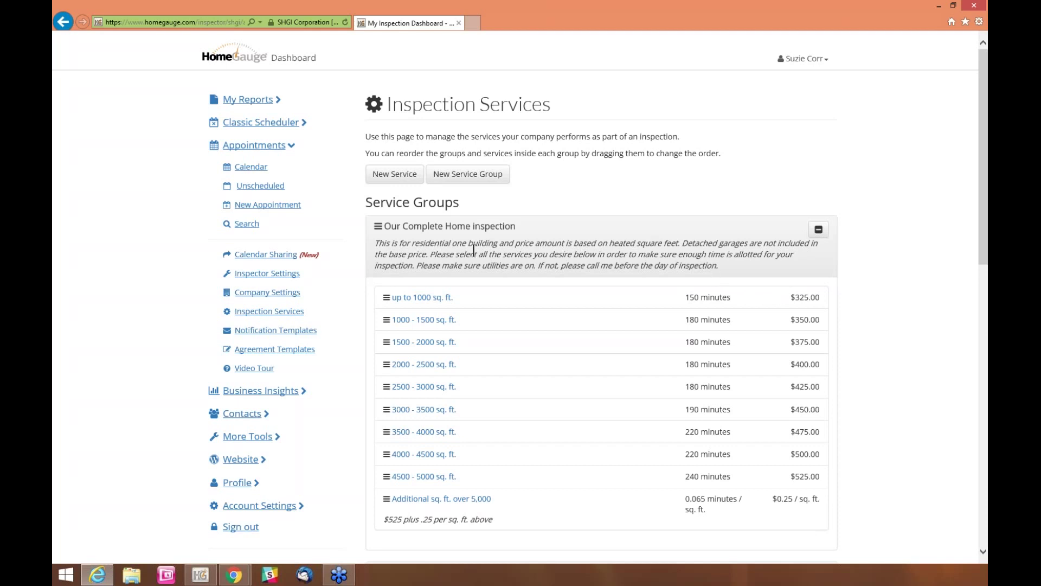
pyautogui.click(420, 302)
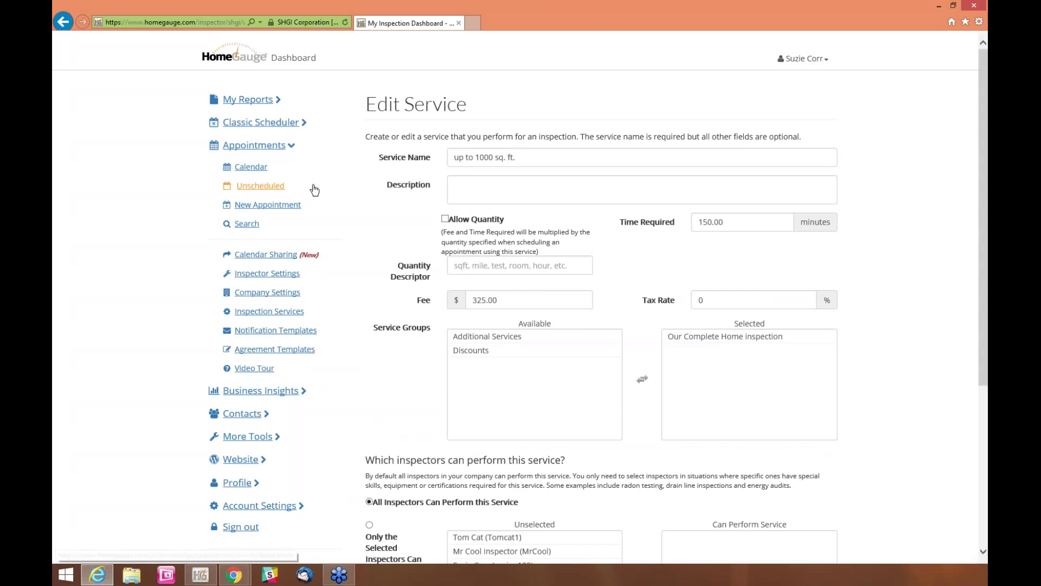
# Replace the service name with '0-1000 sq. ft'
pyautogui.click(541, 156)
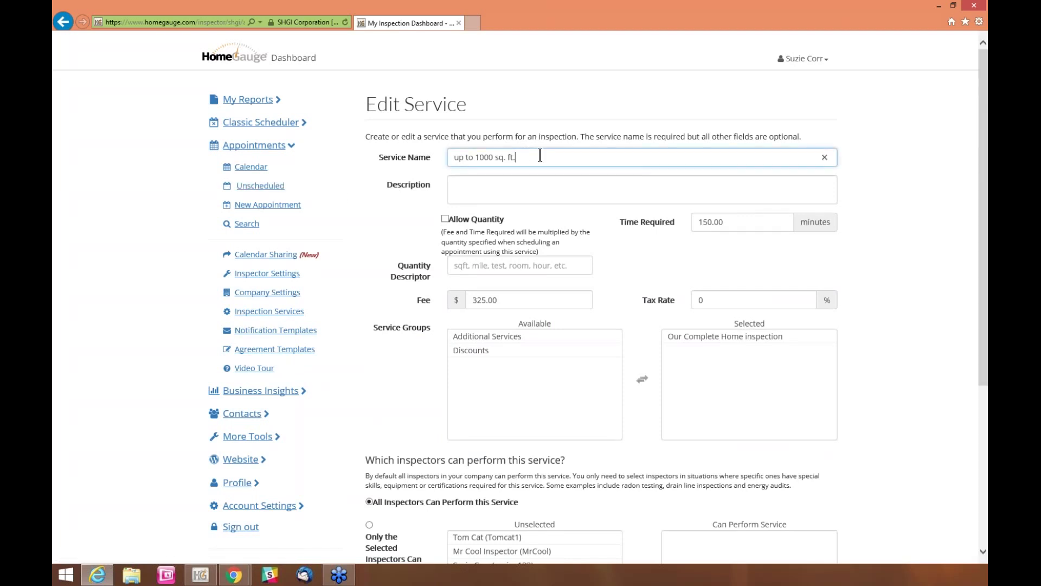
pyautogui.moveTo(521, 156); pyautogui.dragTo(421, 142)
pyautogui.press('BackSpace')
pyautogui.write('0')
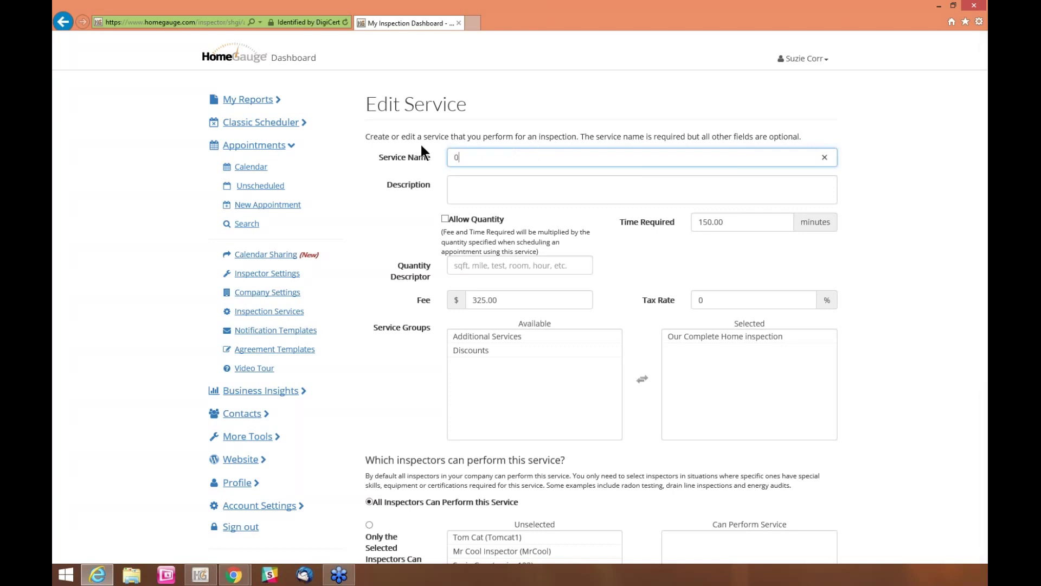
pyautogui.write('-1000 sq. ft.')
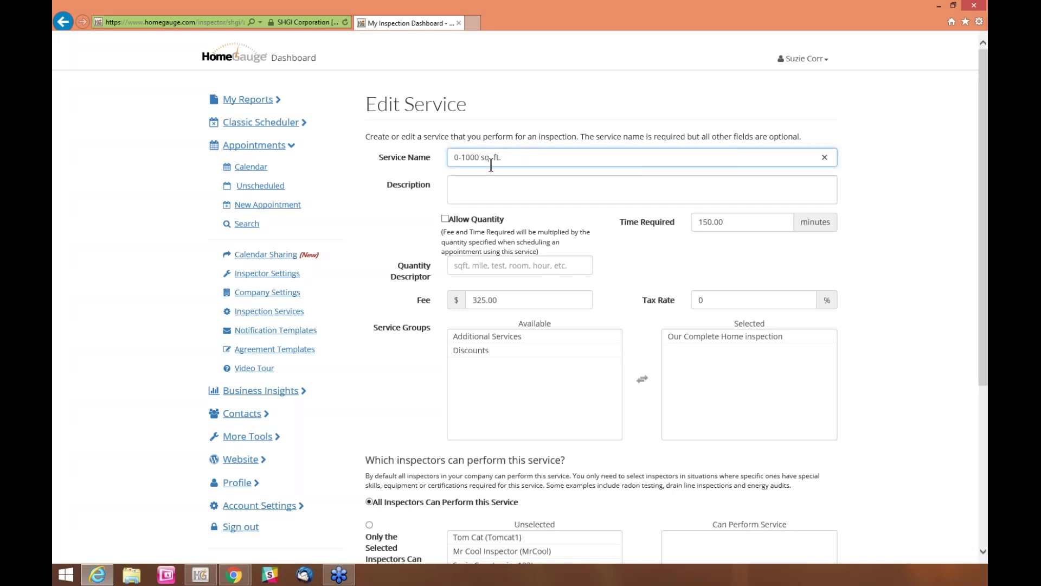
# Check the description and time required, then enable Allow Quantity
pyautogui.click(474, 183)
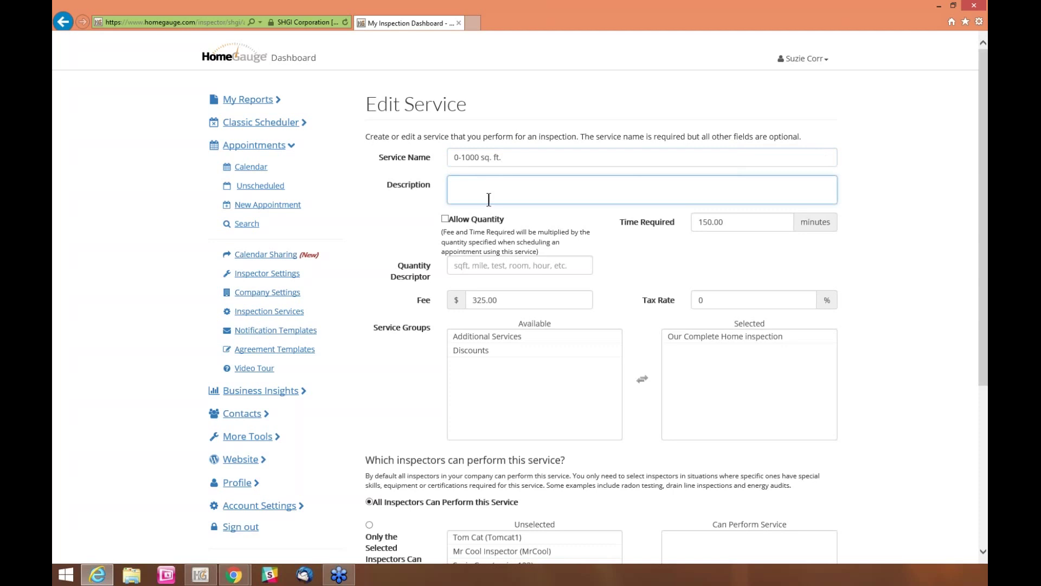
pyautogui.click(723, 226)
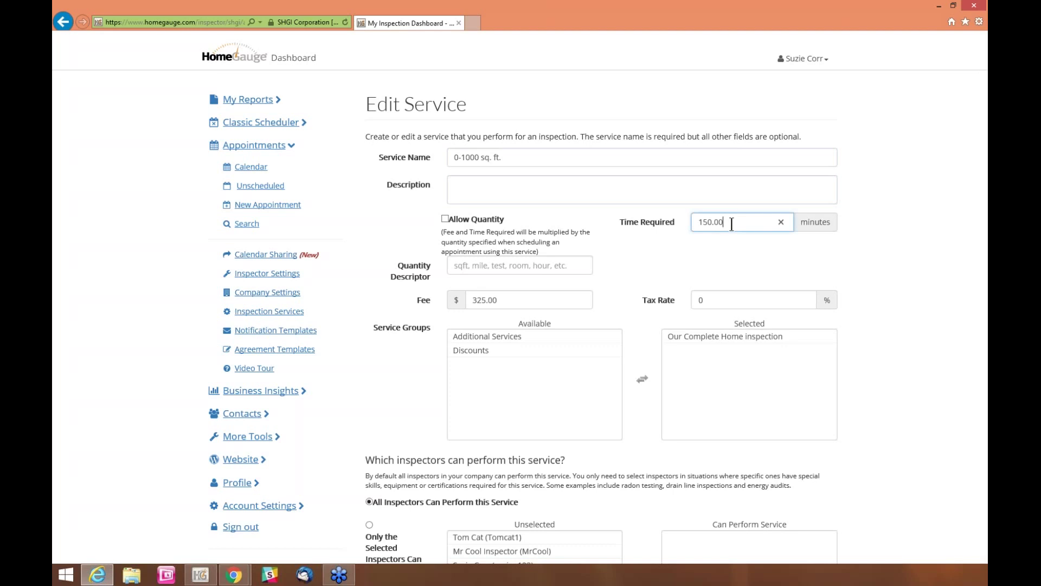
pyautogui.moveTo(503, 219); pyautogui.dragTo(496, 224)
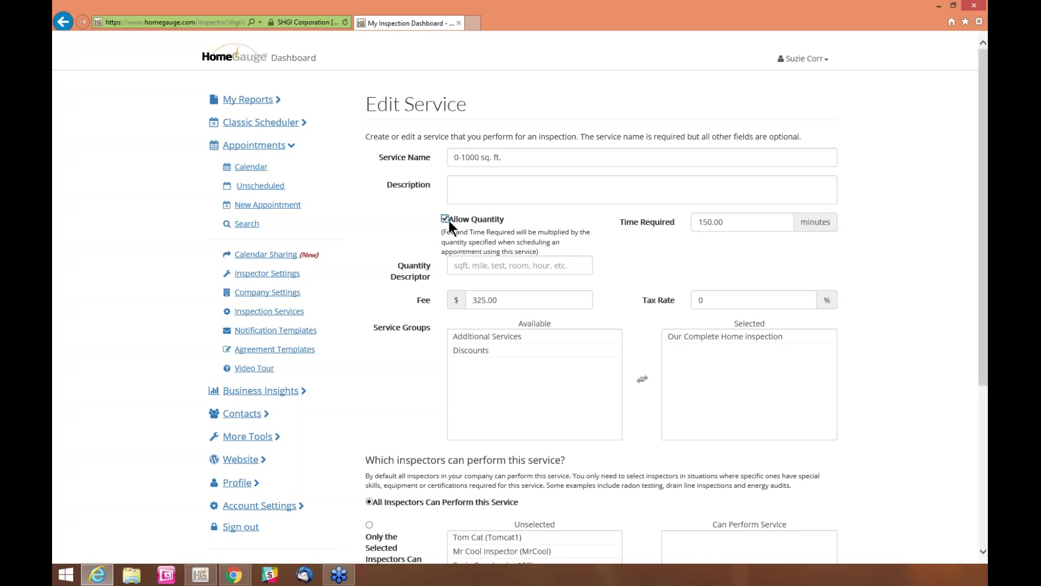
# Toggle the Allow Quantity setting and edit the quantity descriptor
pyautogui.click(445, 219)
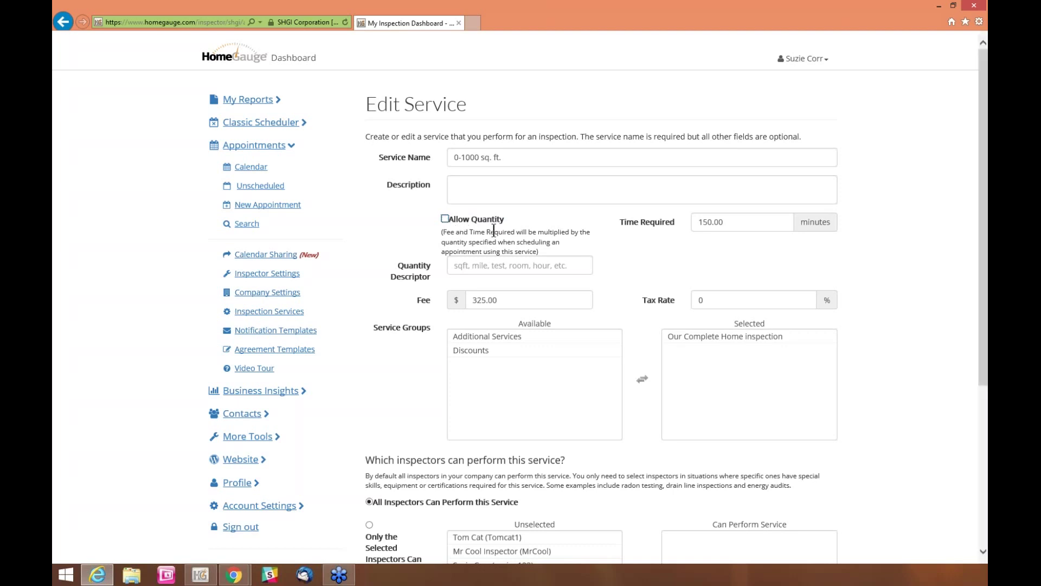
pyautogui.click(445, 219)
pyautogui.scroll(-1, 475, 259)
pyautogui.click(476, 261)
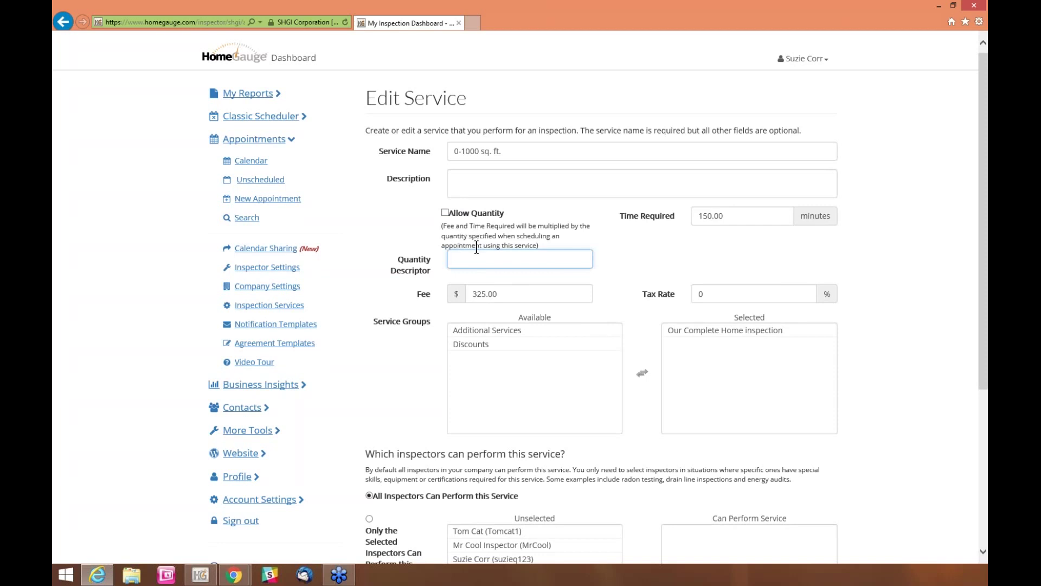
pyautogui.scroll(-1, 488, 249)
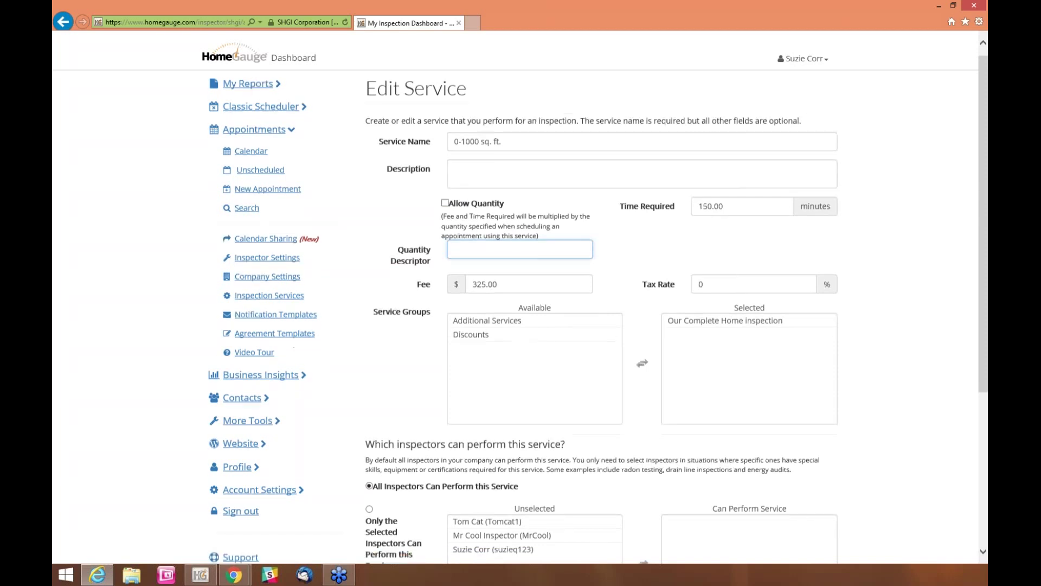
# Change the service fee from 325.00 to $300 and set the tax rate to 7%
pyautogui.click(572, 260)
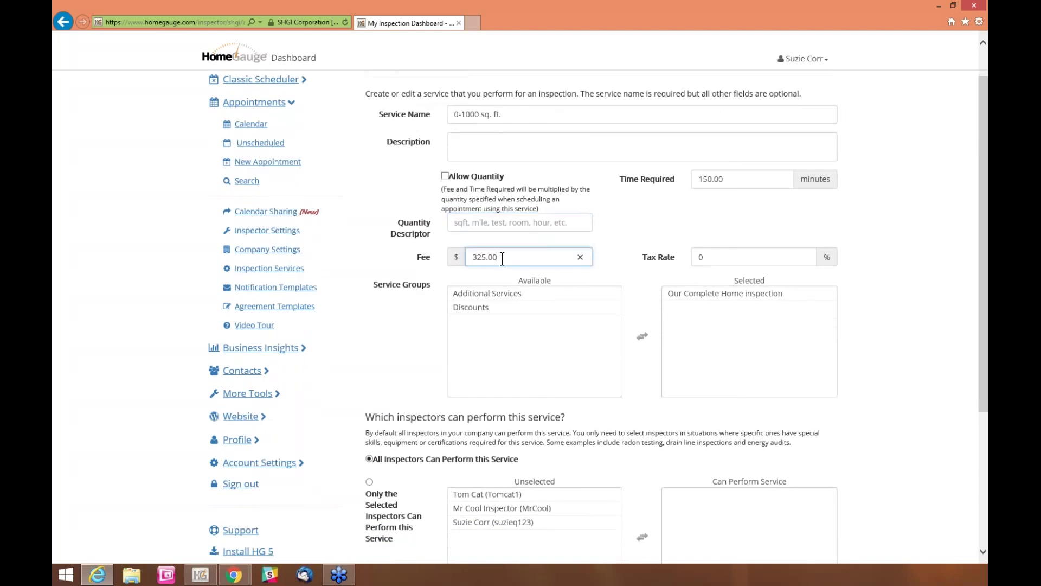
pyautogui.moveTo(499, 258); pyautogui.dragTo(466, 254)
pyautogui.write('30')
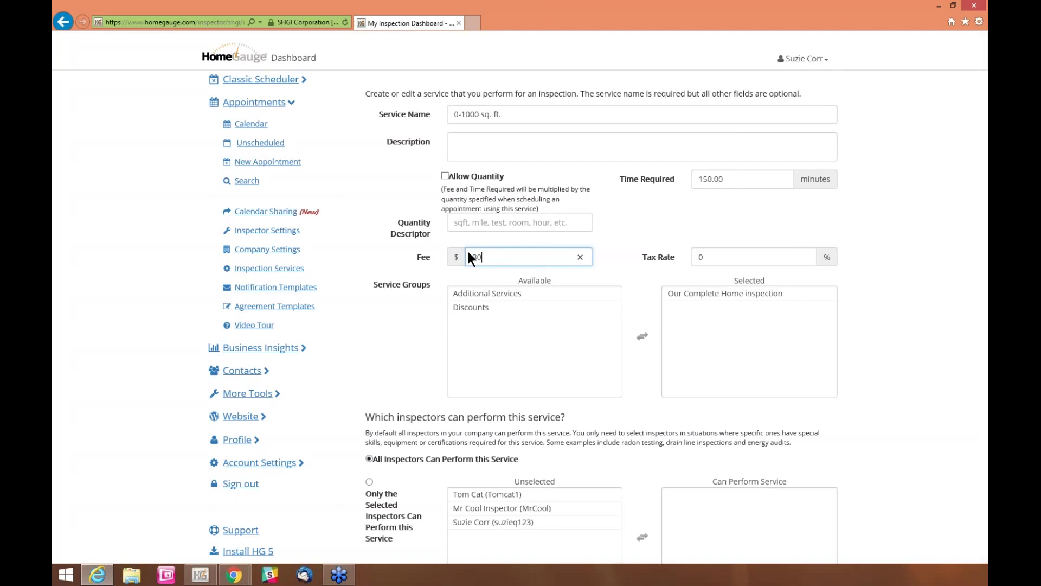
pyautogui.press('Tab')
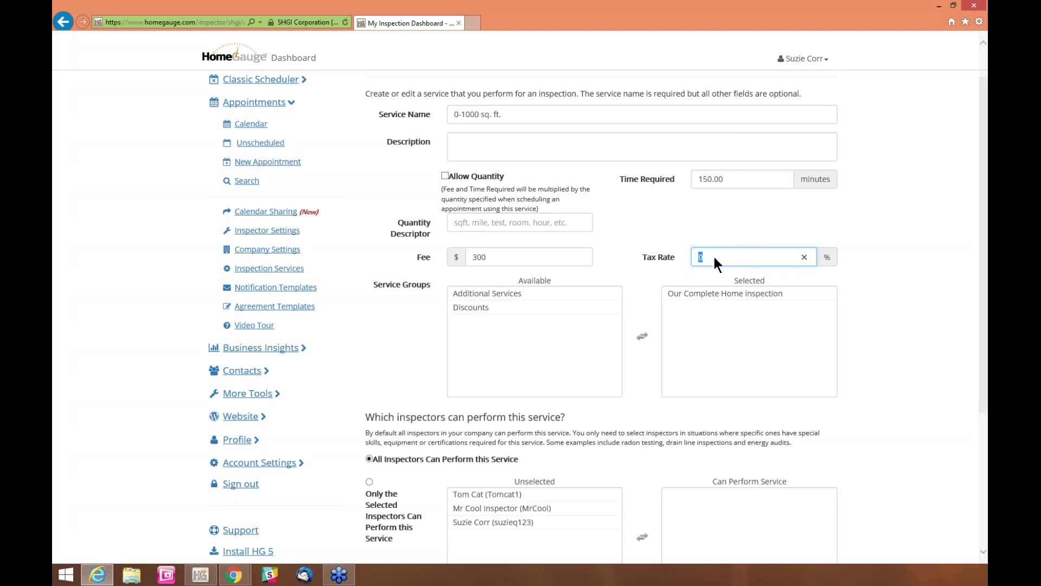
pyautogui.write('7')
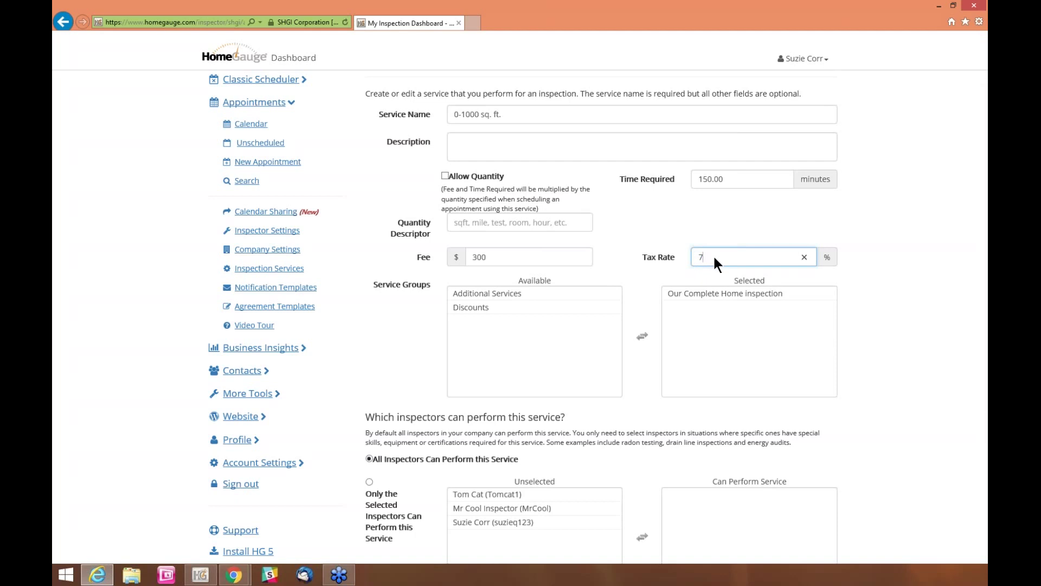
pyautogui.scroll(-1, 868, 293)
pyautogui.scroll(-1, 870, 302)
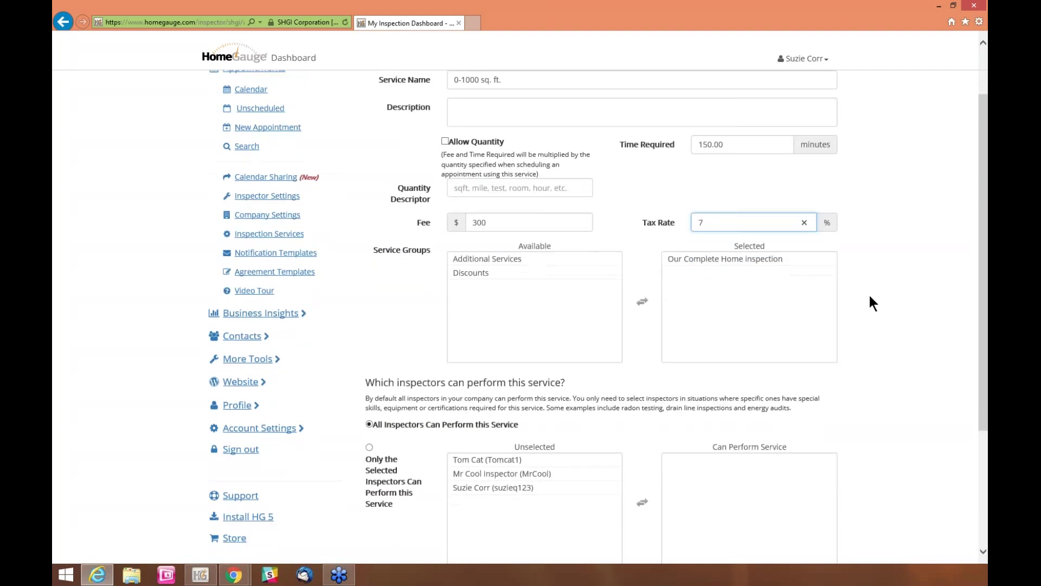
pyautogui.click(398, 272)
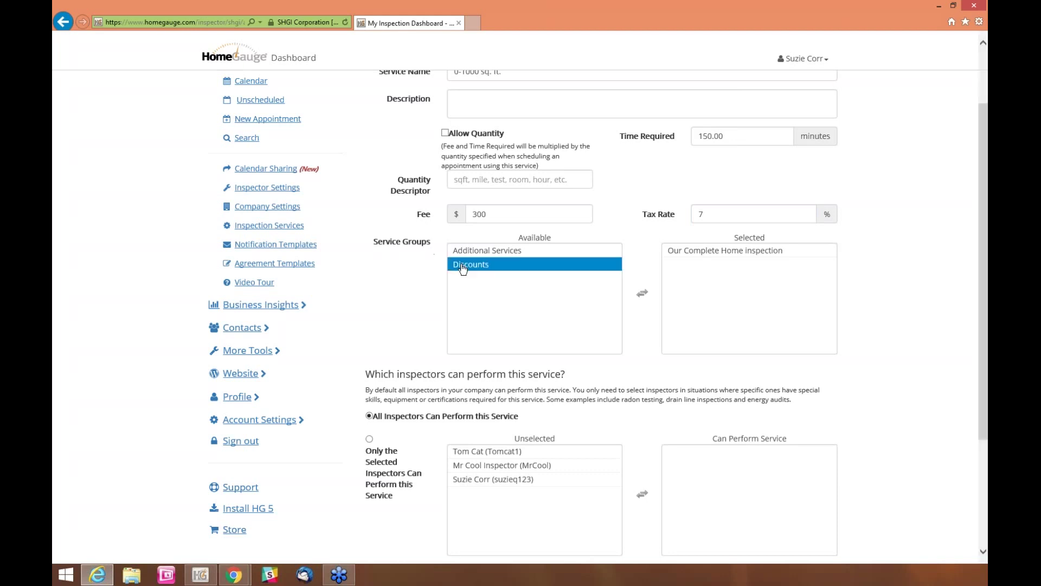
pyautogui.click(760, 253)
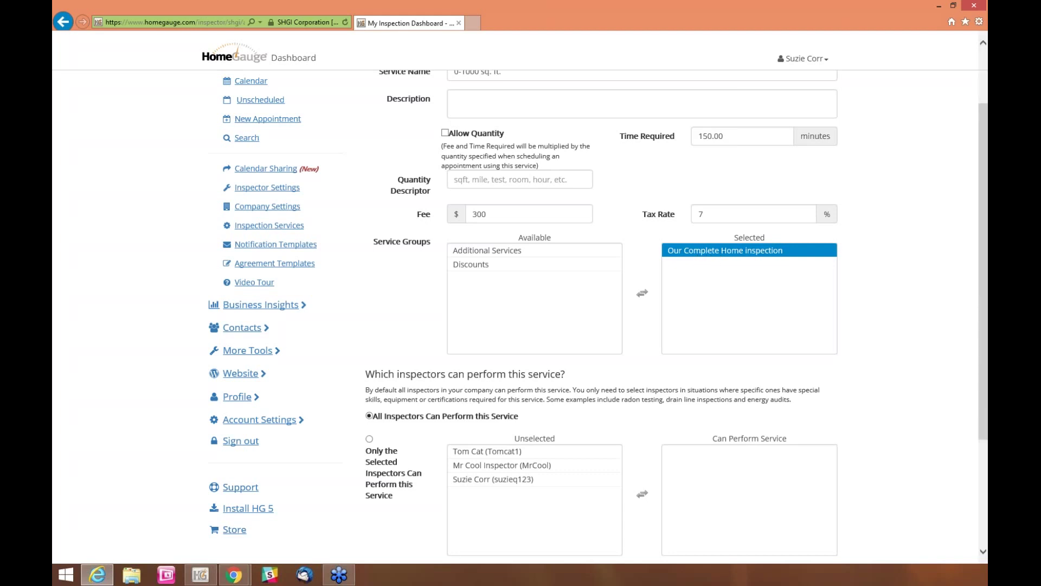
pyautogui.doubleClick(725, 250)
pyautogui.click(524, 277)
pyautogui.press('Up')
pyautogui.click(500, 278)
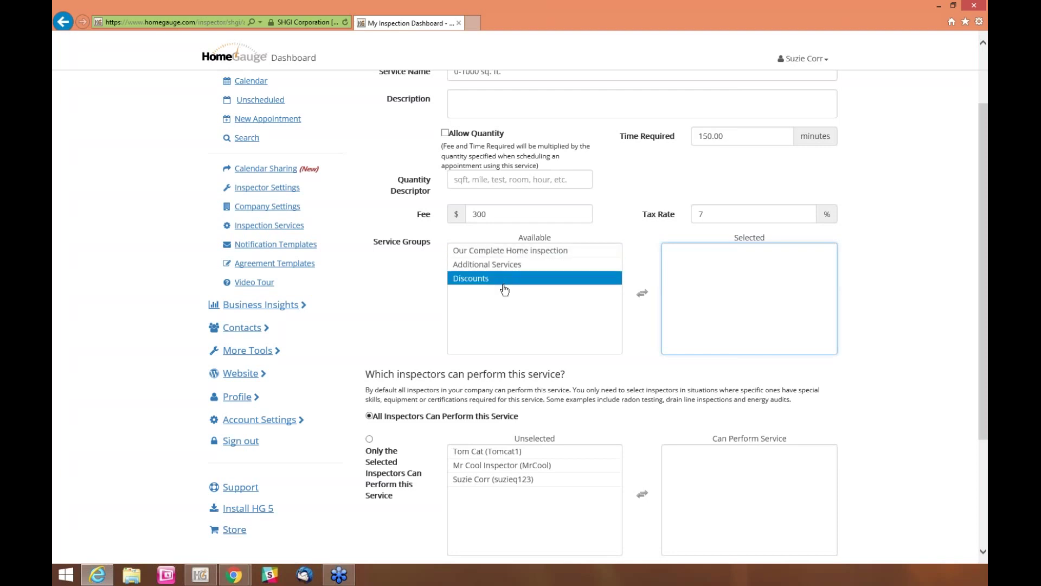
pyautogui.click(493, 250)
pyautogui.click(491, 264)
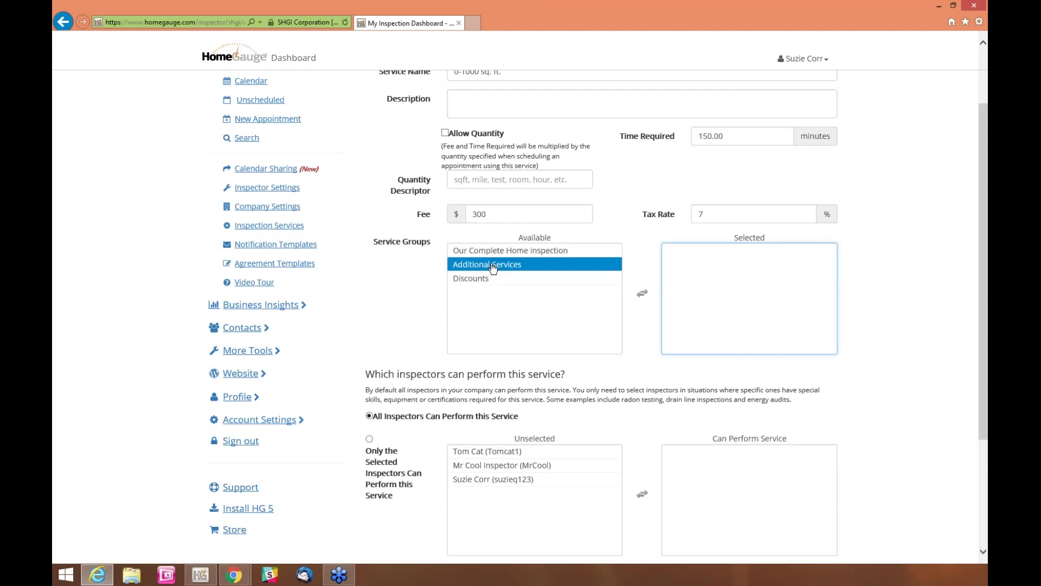
pyautogui.click(487, 279)
pyautogui.keyDown('ctrl'); pyautogui.click(490, 282); pyautogui.keyUp('ctrl')
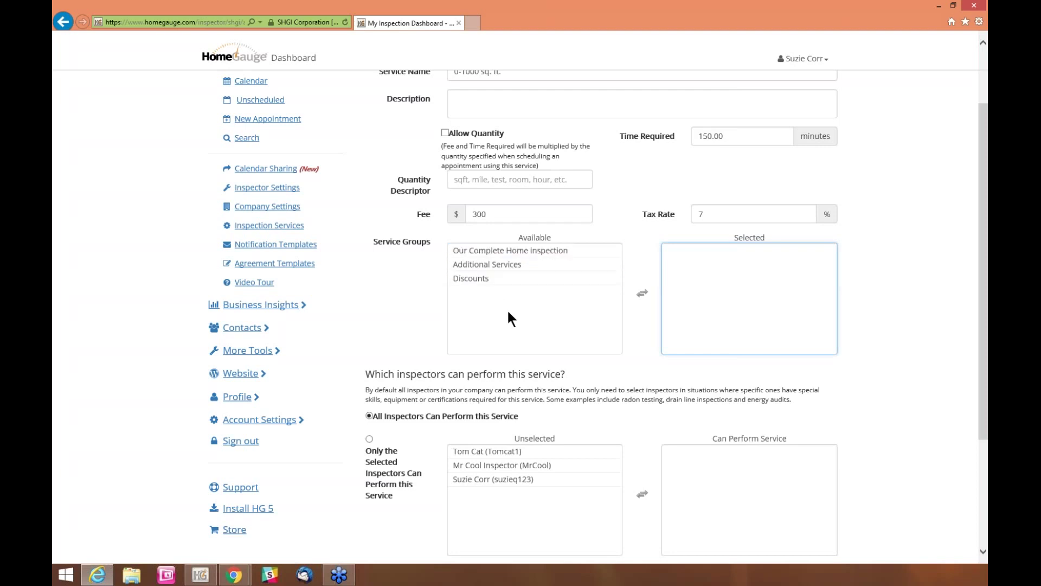
pyautogui.click(501, 265)
pyautogui.doubleClick(500, 266)
pyautogui.click(500, 267)
pyautogui.keyDown('ctrl'); pyautogui.click(500, 267); pyautogui.keyUp('ctrl')
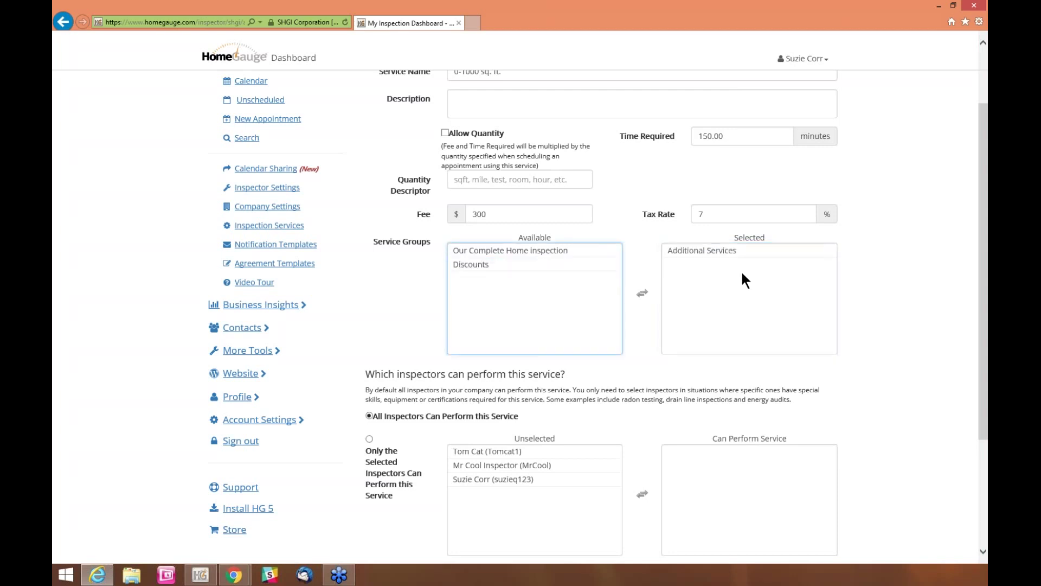
pyautogui.doubleClick(721, 253)
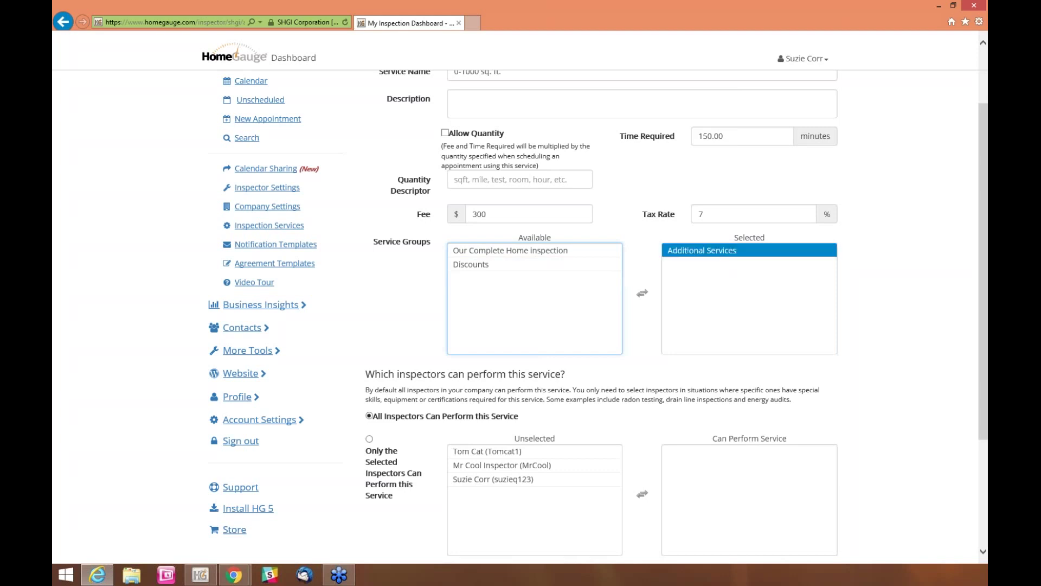
pyautogui.doubleClick(572, 256)
pyautogui.click(701, 258)
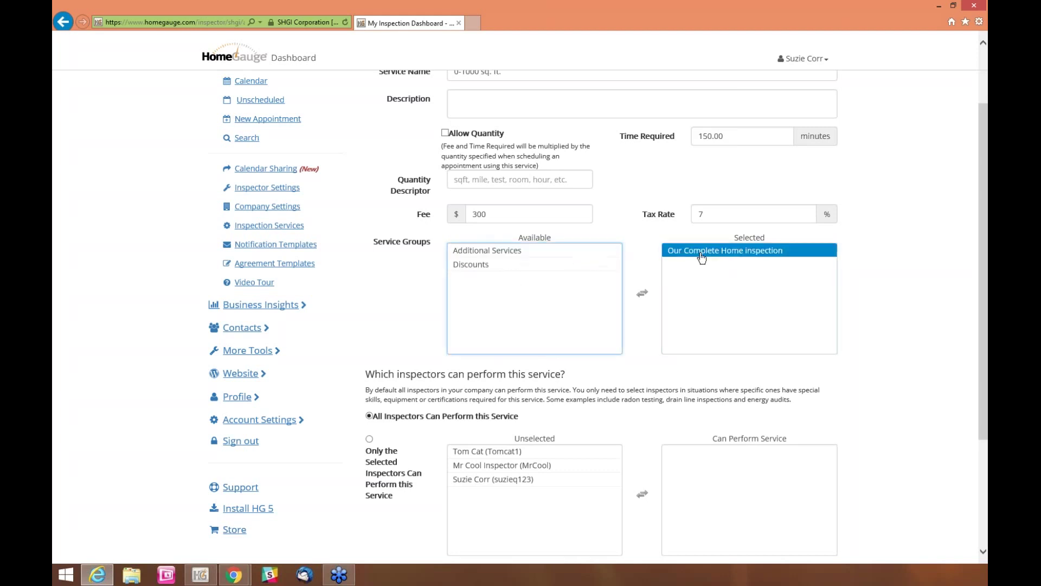
pyautogui.keyDown('ctrl'); pyautogui.click(702, 258); pyautogui.keyUp('ctrl')
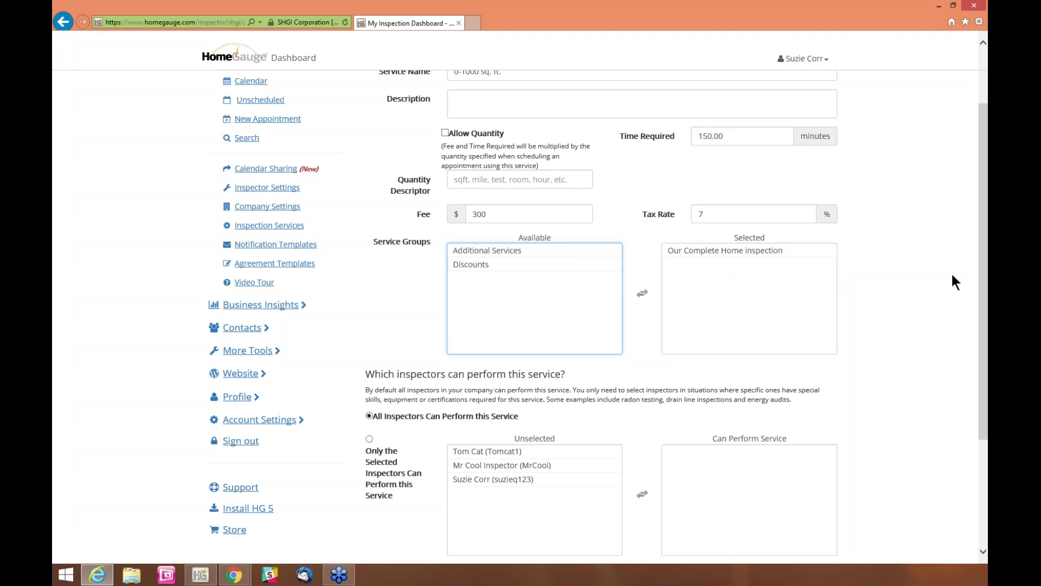
pyautogui.scroll(-3, 908, 296)
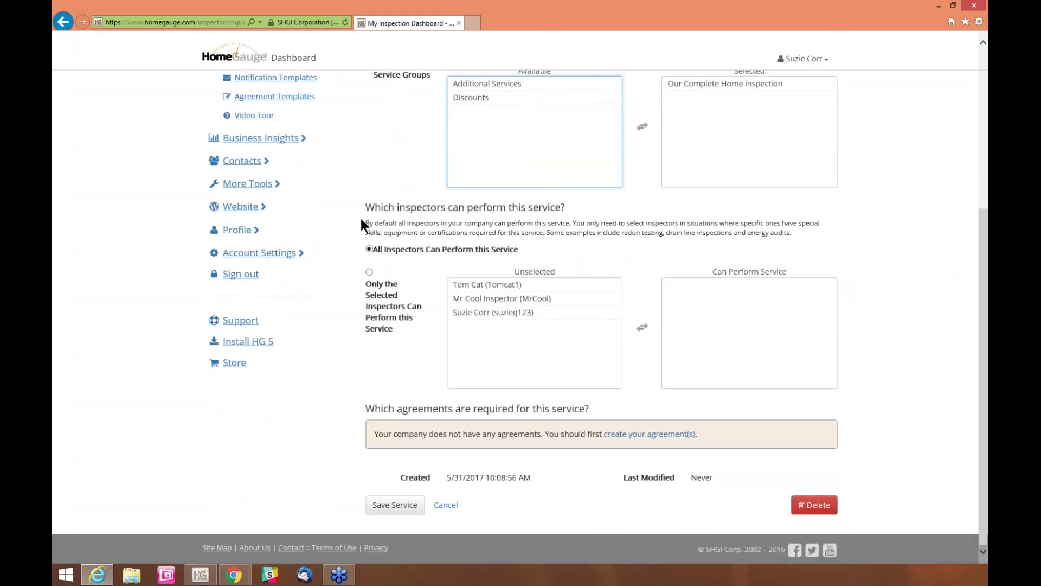
pyautogui.moveTo(363, 207); pyautogui.dragTo(448, 214)
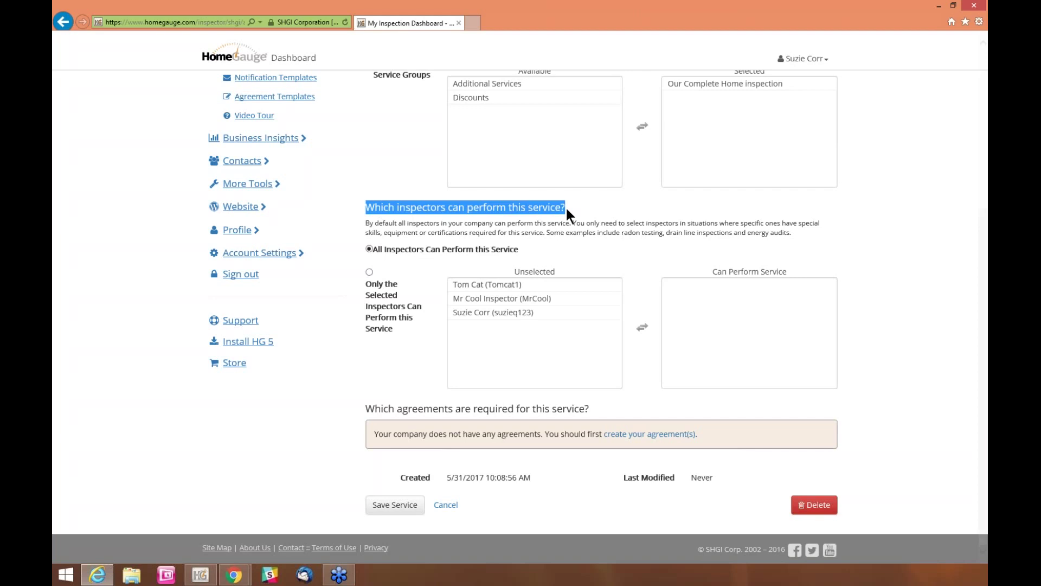
pyautogui.moveTo(527, 243); pyautogui.dragTo(395, 248)
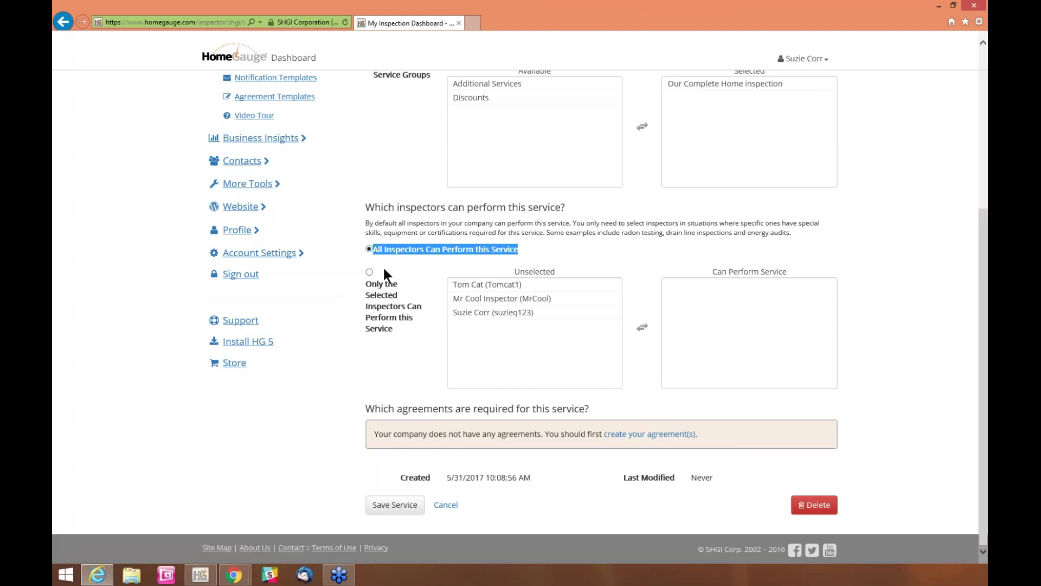
pyautogui.click(369, 271)
pyautogui.click(488, 299)
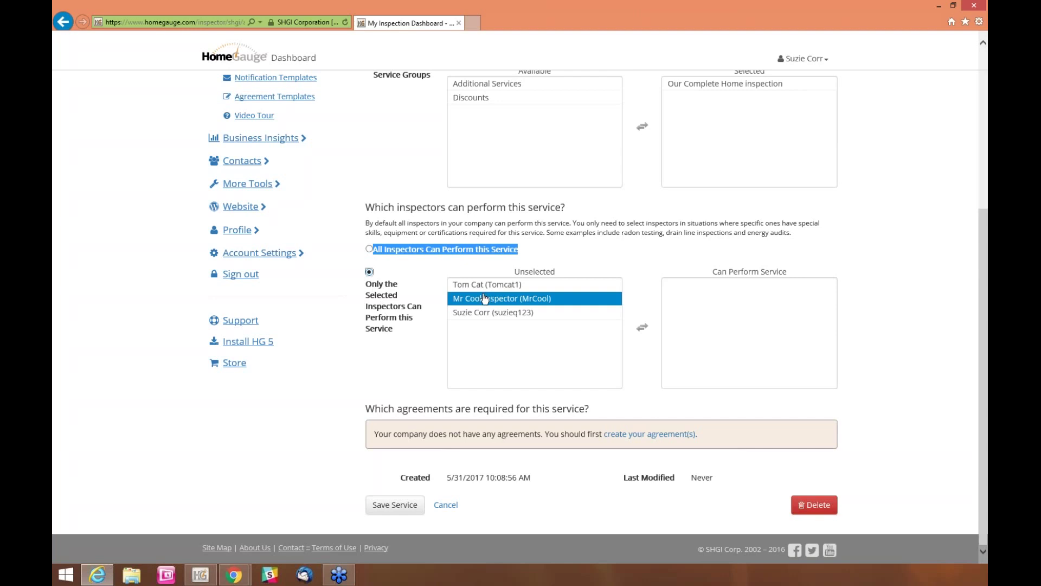
pyautogui.click(481, 311)
pyautogui.doubleClick(478, 285)
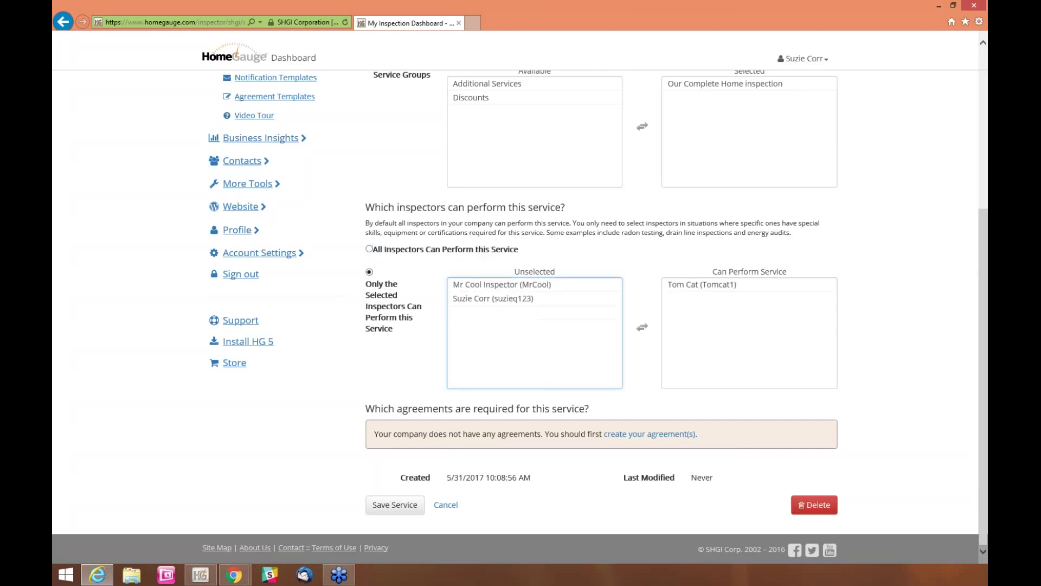
pyautogui.click(789, 286)
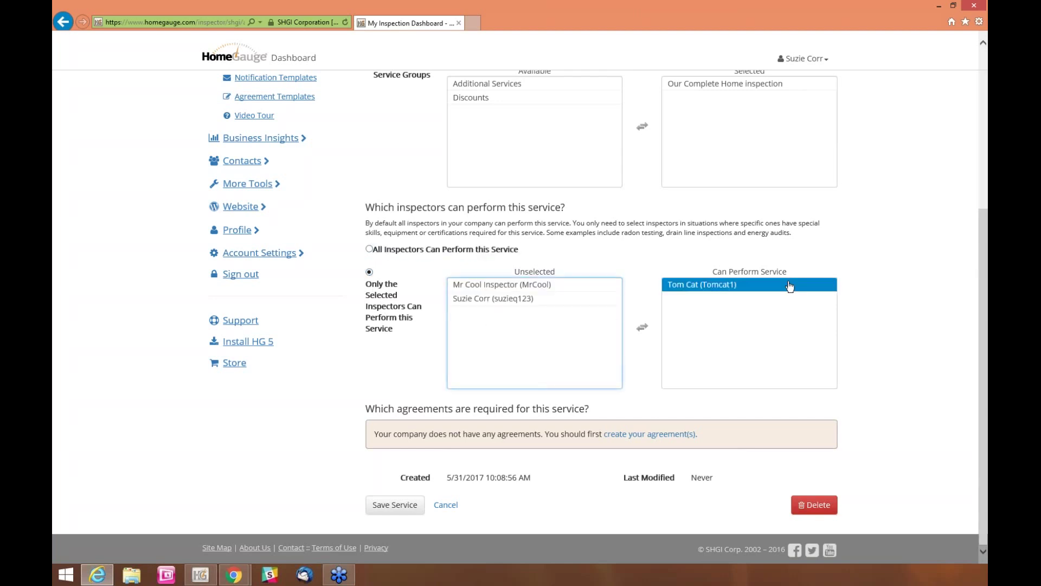
pyautogui.doubleClick(790, 286)
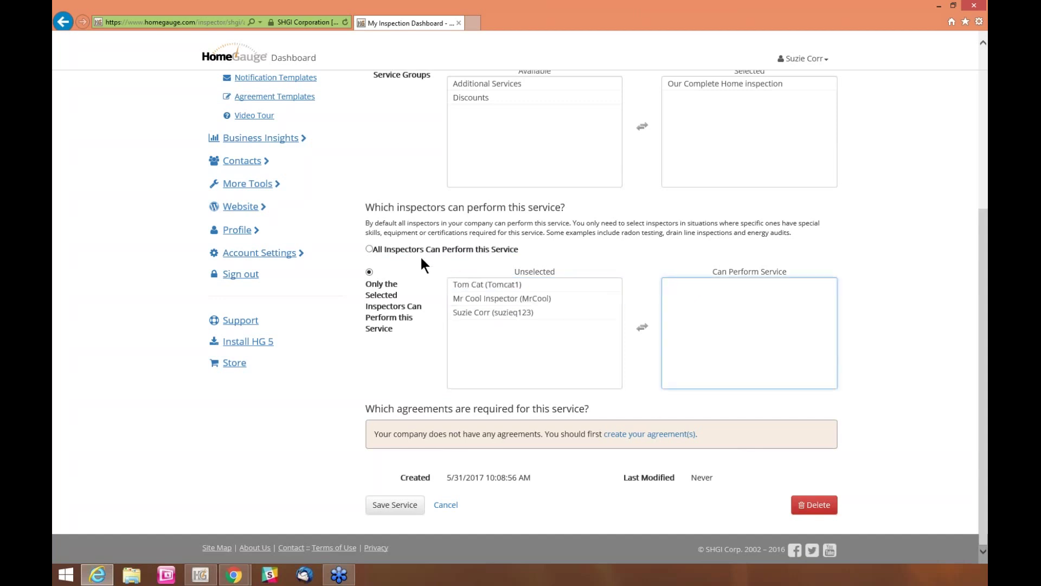
pyautogui.click(369, 249)
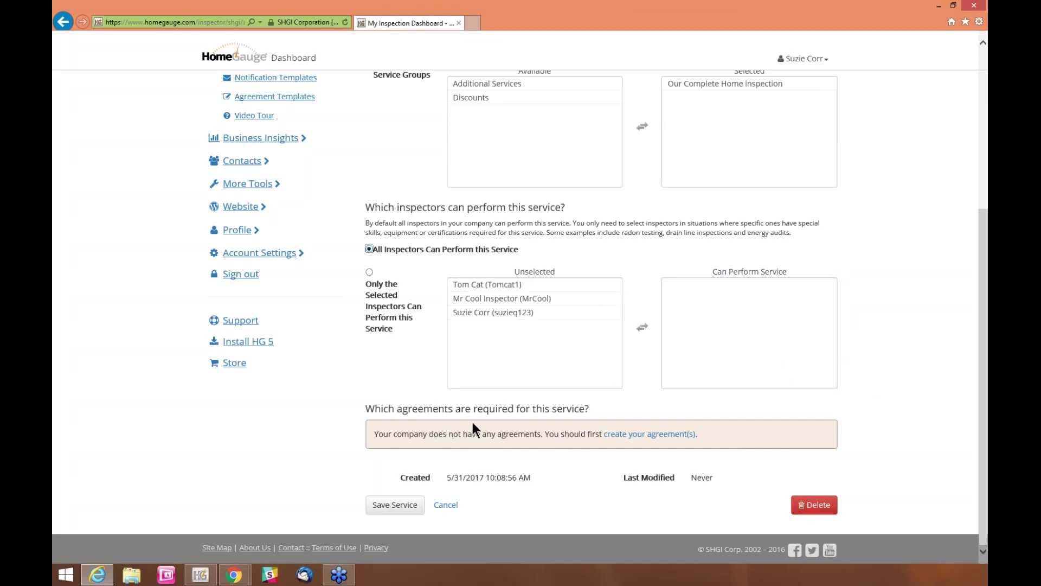
pyautogui.click(597, 410)
pyautogui.moveTo(596, 406); pyautogui.dragTo(392, 408)
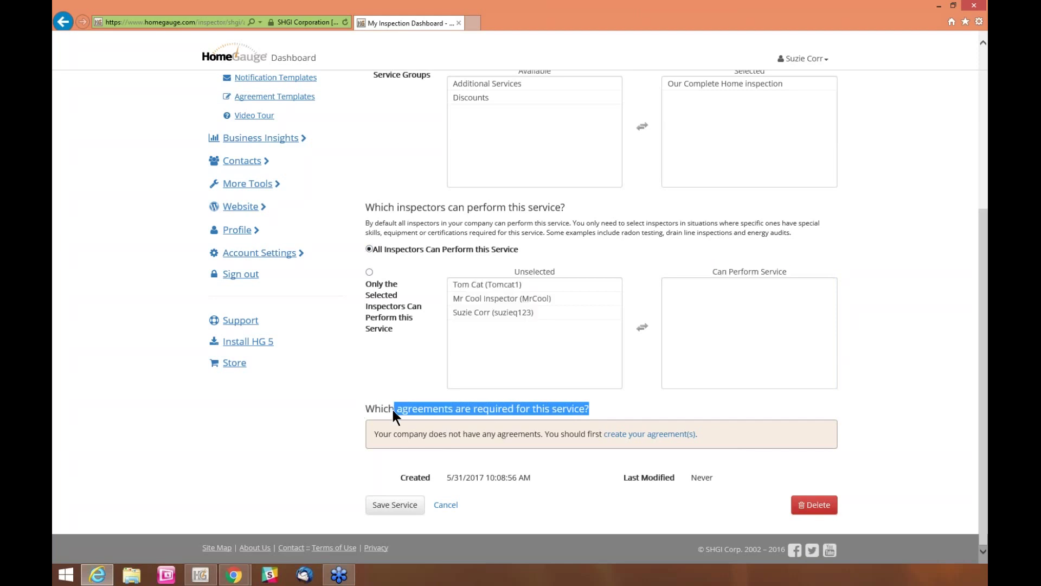
pyautogui.click(337, 415)
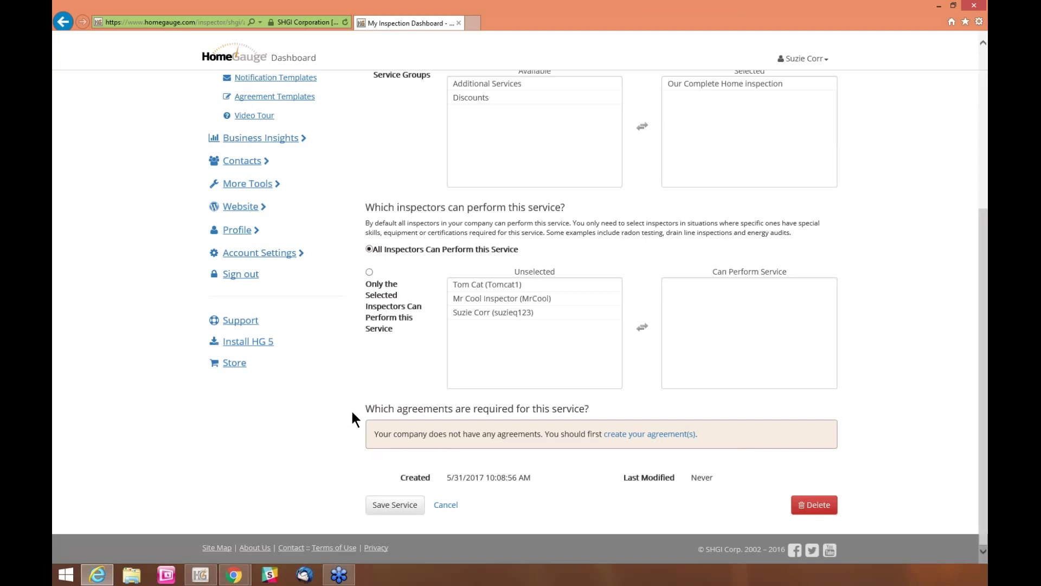
pyautogui.moveTo(371, 410); pyautogui.dragTo(589, 413)
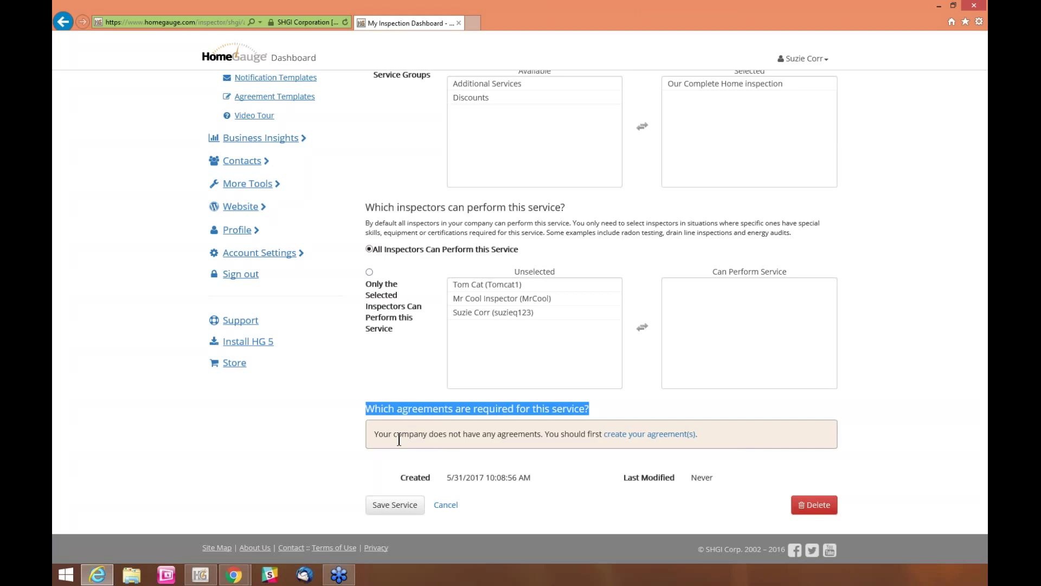
pyautogui.click(331, 428)
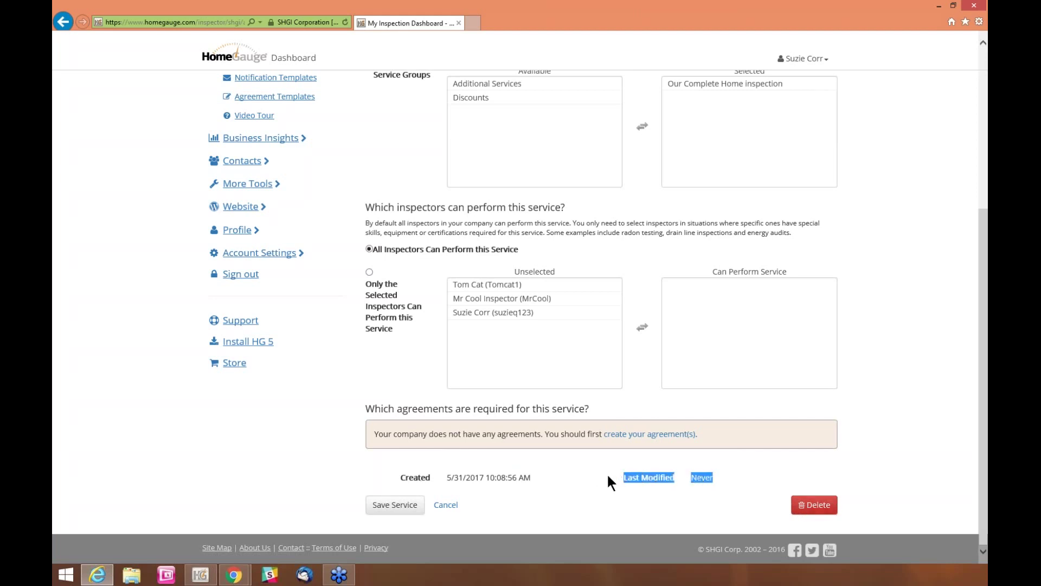
pyautogui.moveTo(551, 474); pyautogui.dragTo(410, 473)
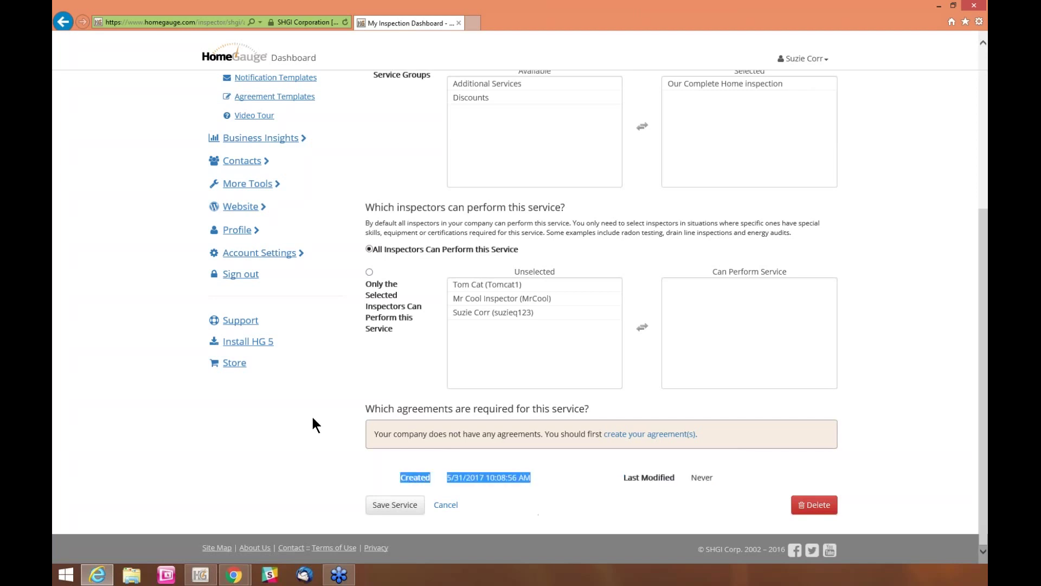
pyautogui.click(395, 505)
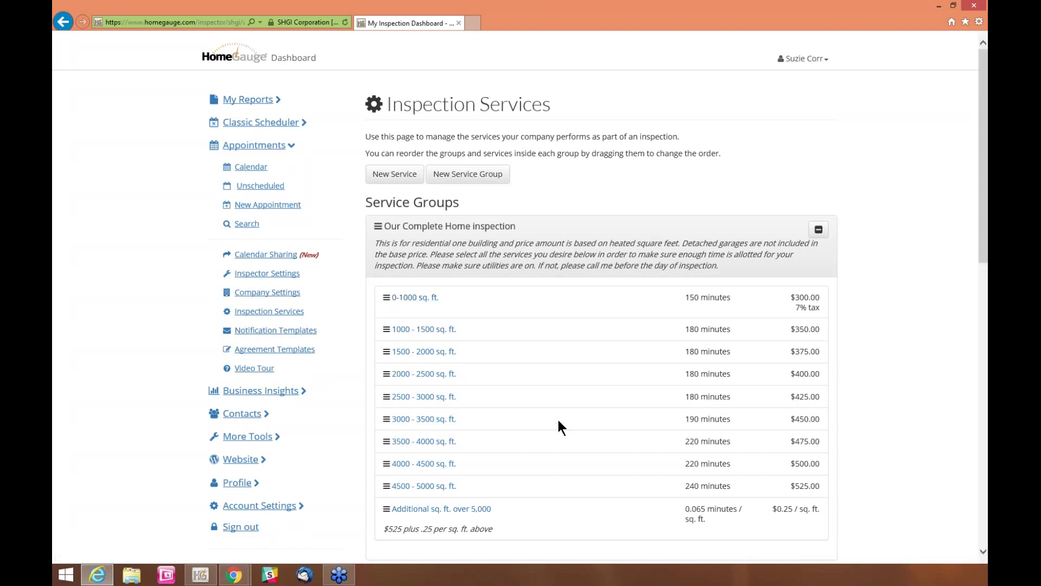
pyautogui.scroll(-5, 912, 352)
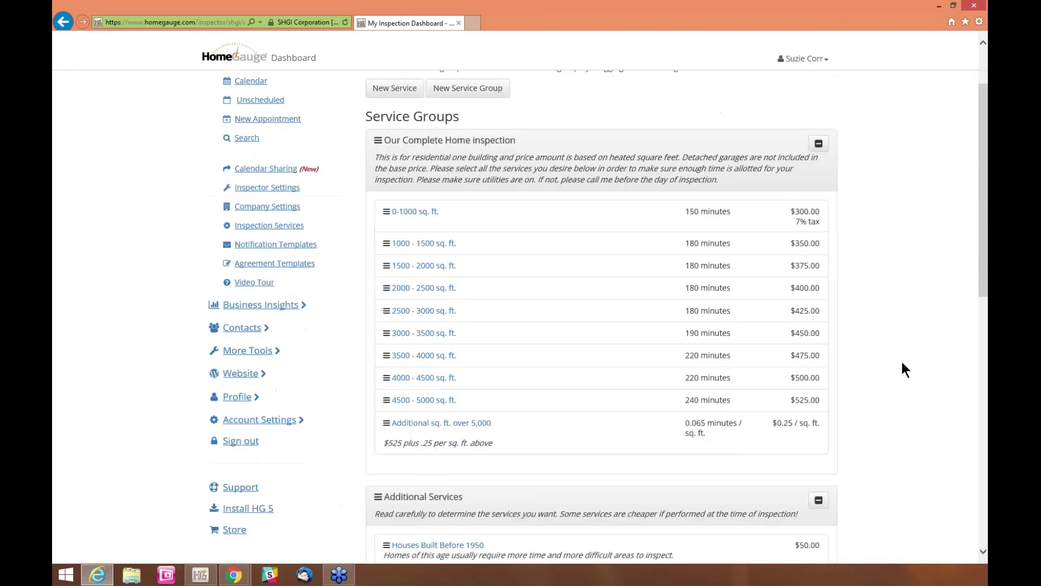
pyautogui.scroll(-5, 895, 366)
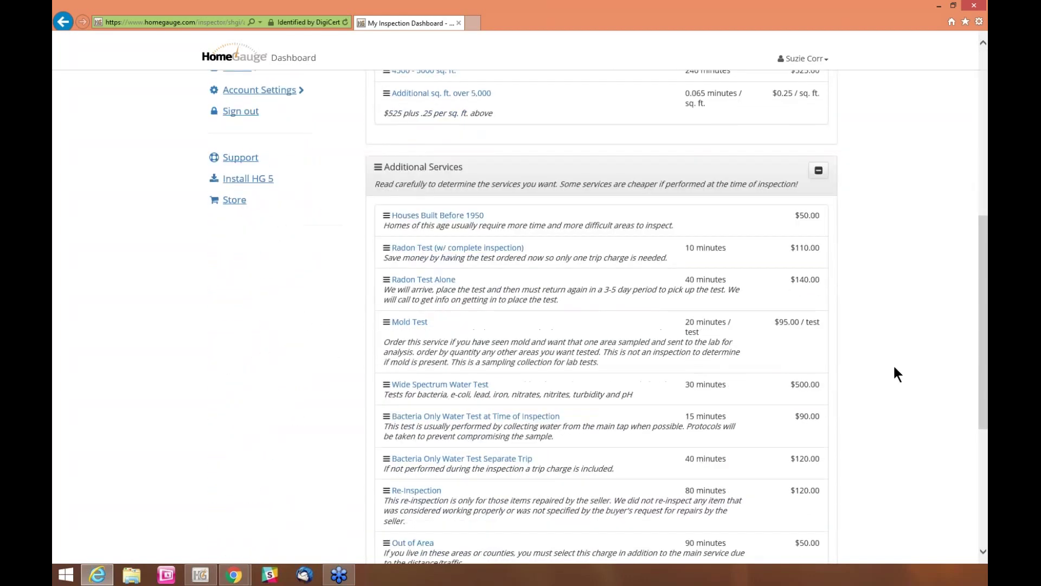
pyautogui.scroll(-1, 894, 367)
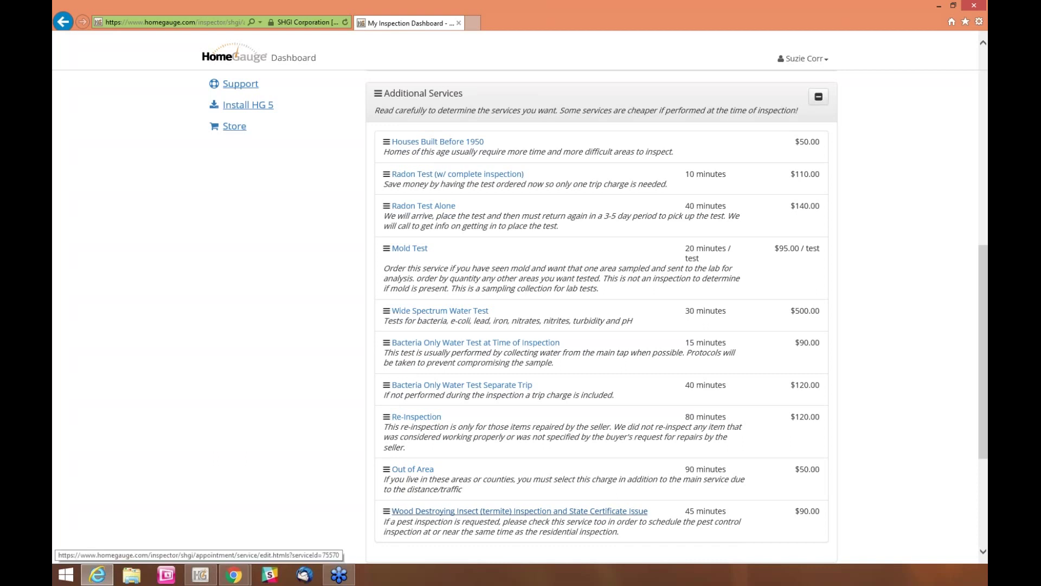
# Move Wood Destroying Insect to the top of Additional Services, then try moving Discounts above it
pyautogui.moveTo(404, 498); pyautogui.dragTo(404, 144)
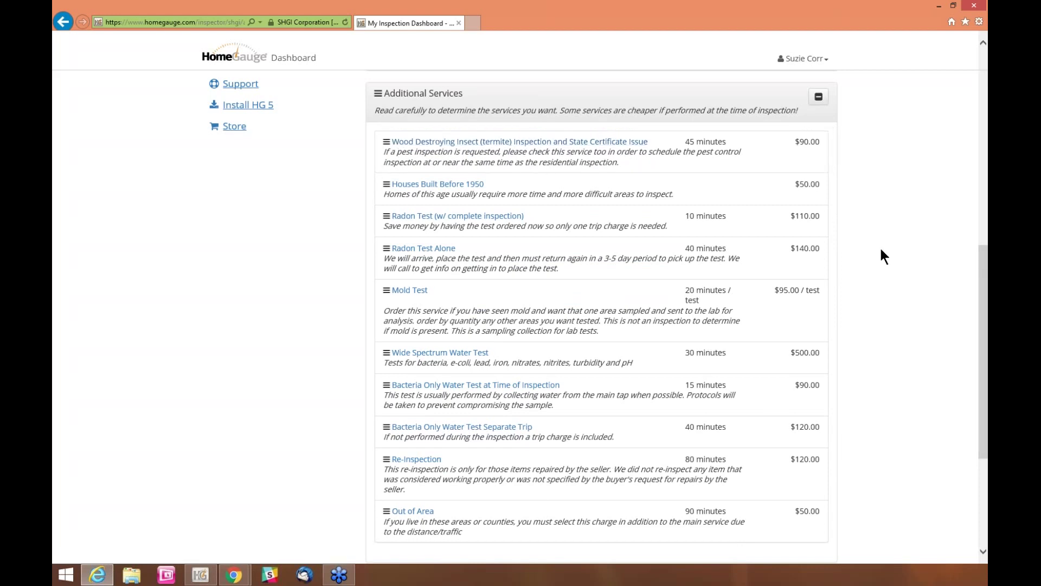
pyautogui.scroll(-2, 880, 251)
pyautogui.scroll(-3, 876, 259)
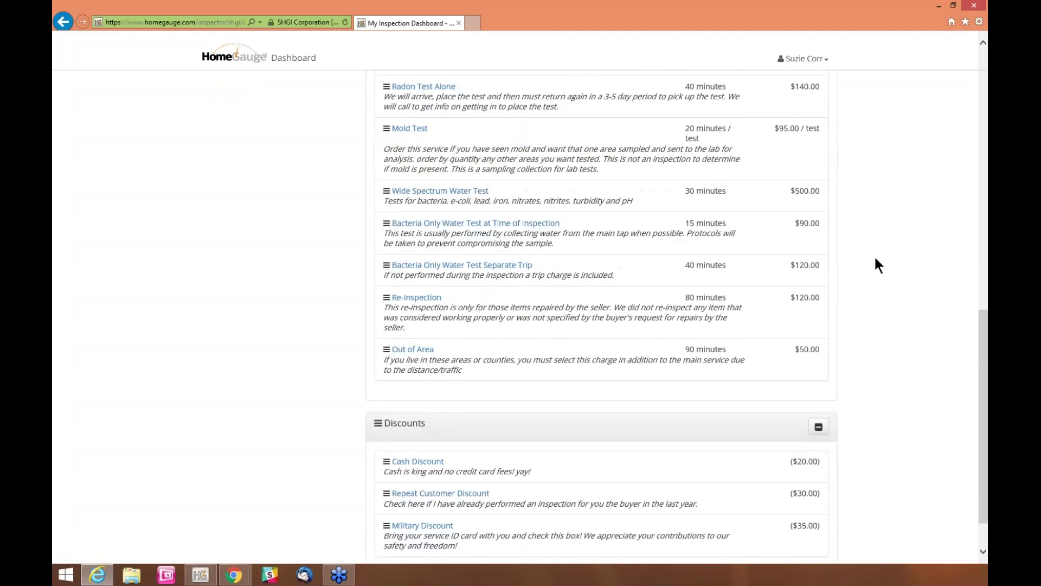
pyautogui.moveTo(438, 382); pyautogui.dragTo(463, 149)
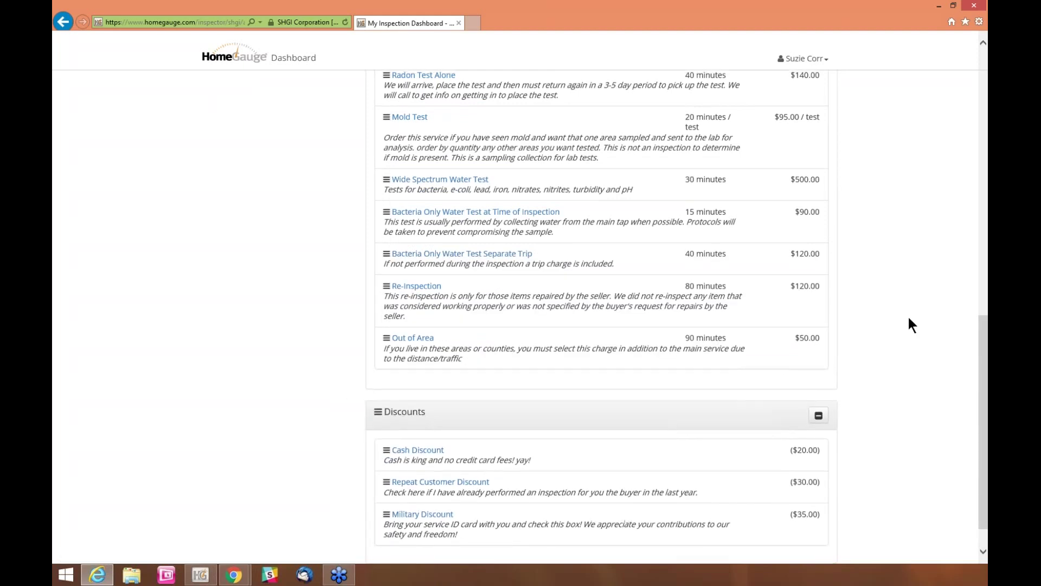
pyautogui.scroll(1, 900, 330)
pyautogui.scroll(9, 889, 361)
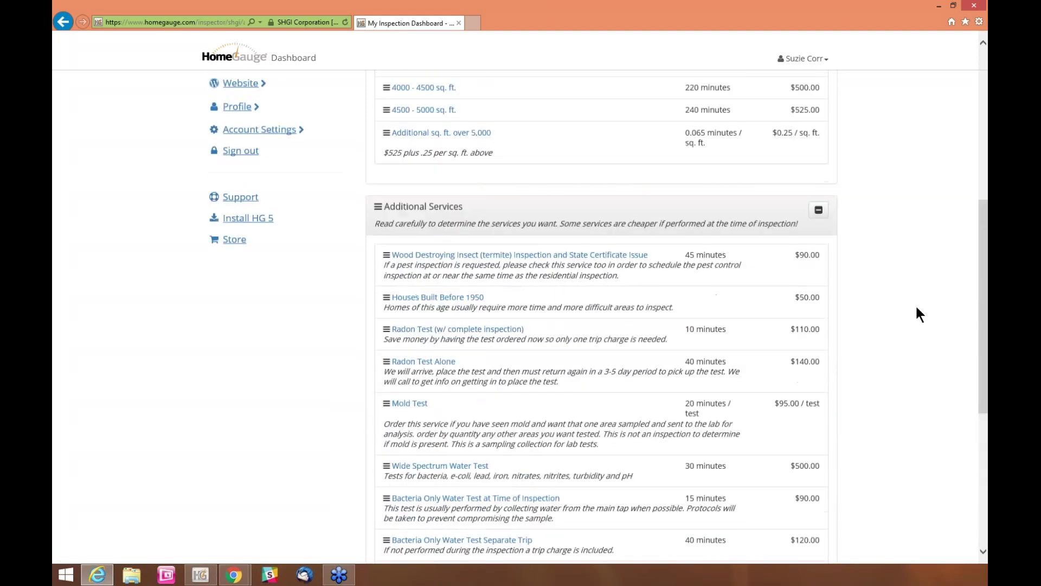
pyautogui.scroll(5, 922, 160)
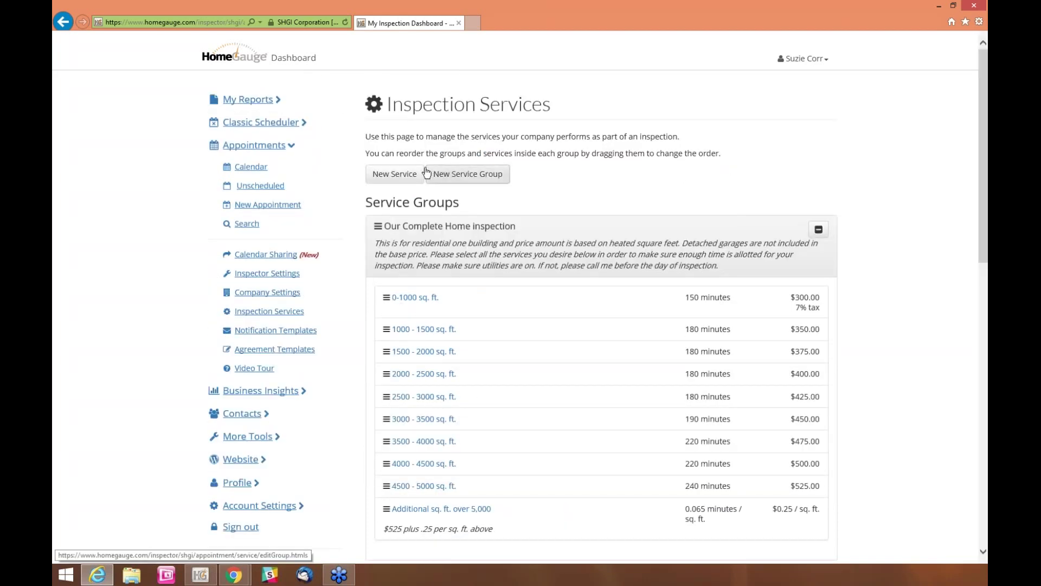
# Start a new service and name it 'Multi Unit'
pyautogui.click(393, 175)
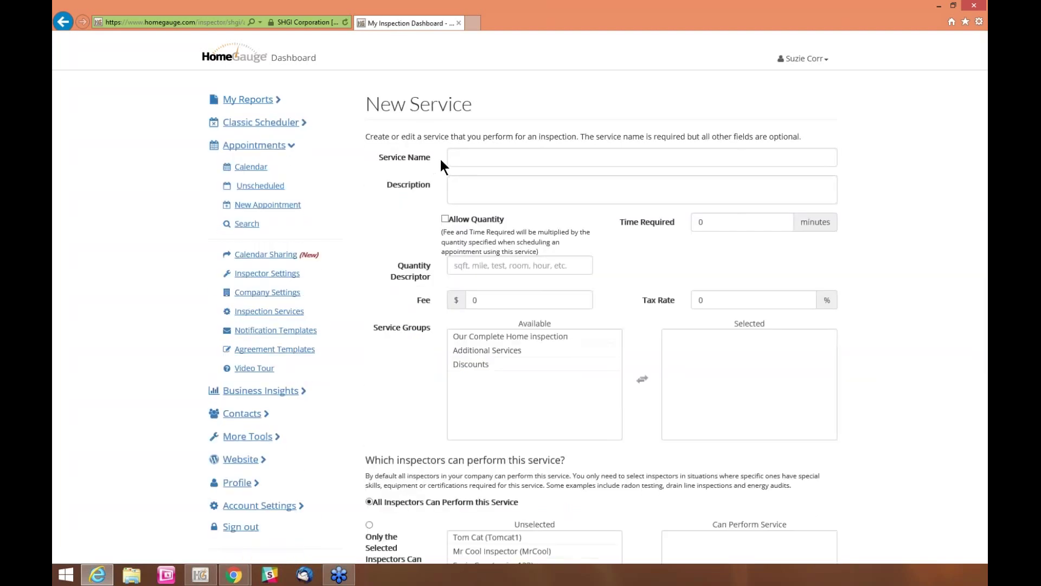
pyautogui.click(454, 157)
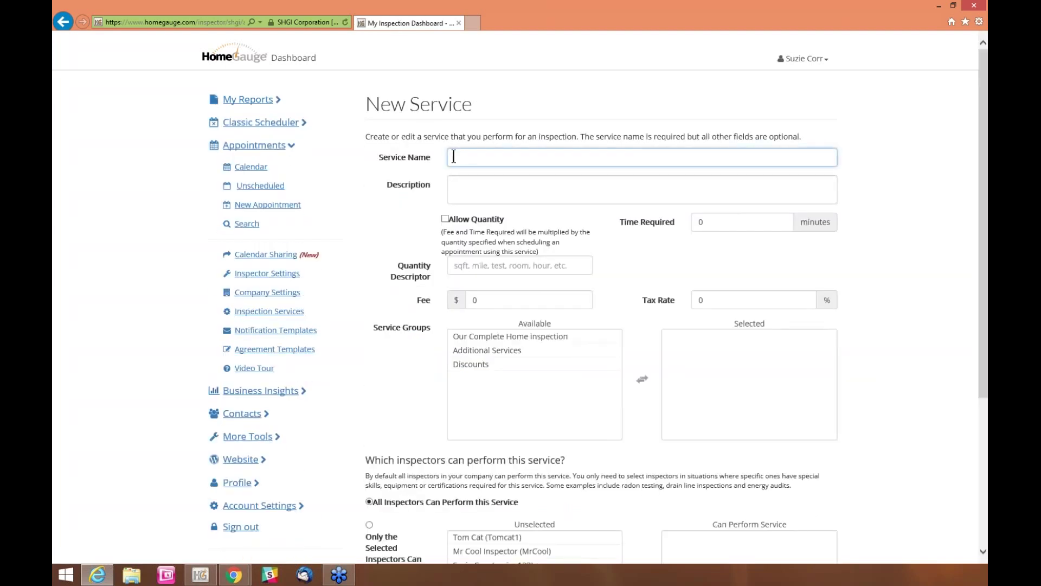
pyautogui.write('Multi Unitu')
pyautogui.press('BackSpace')
pyautogui.press('Tab')
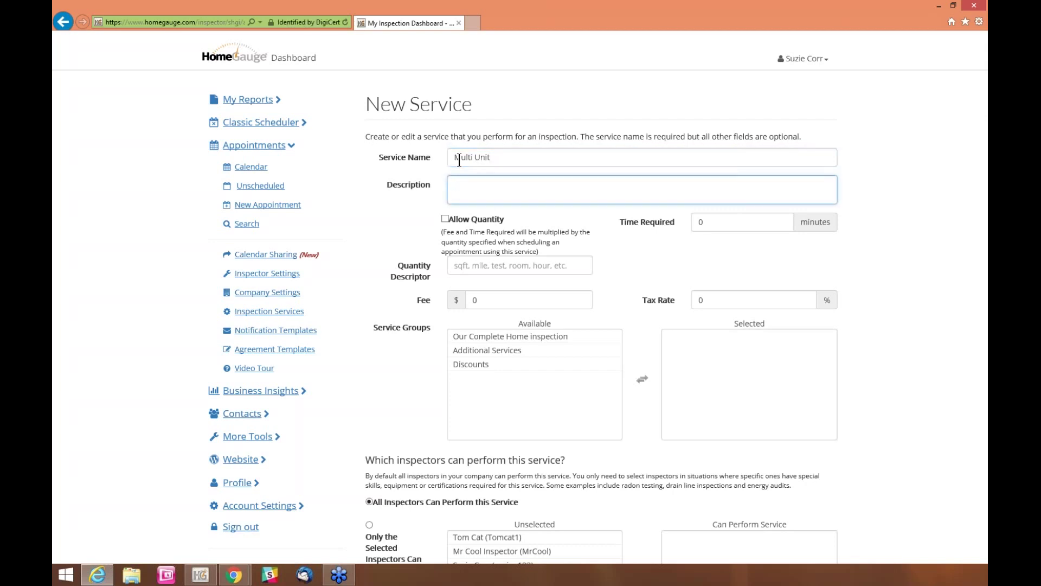
# Set the service's time required to 200 minutes, fee to $500 and tax to 7%
pyautogui.click(702, 221)
pyautogui.doubleClick(702, 222)
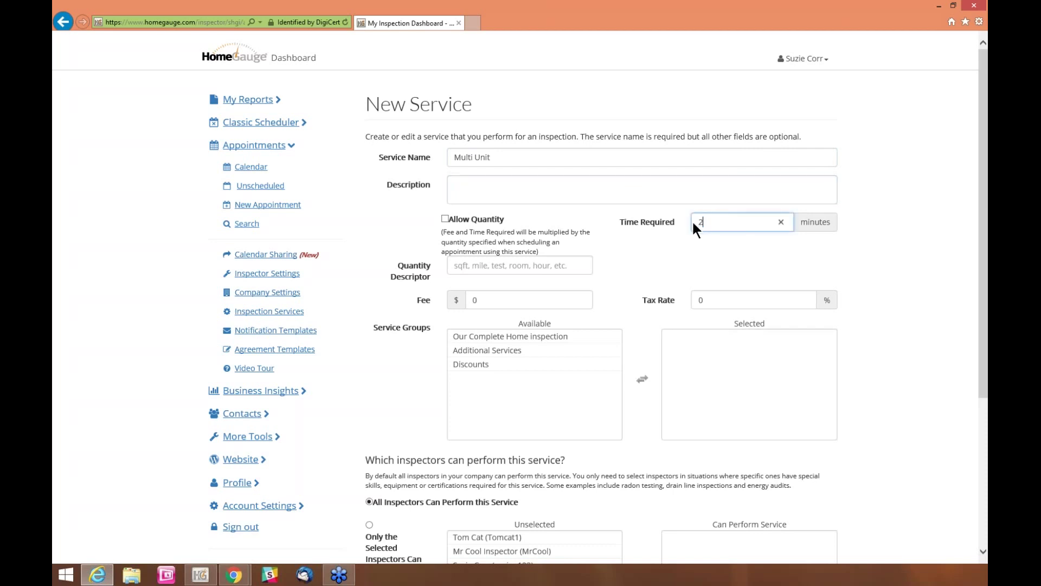
pyautogui.write('200')
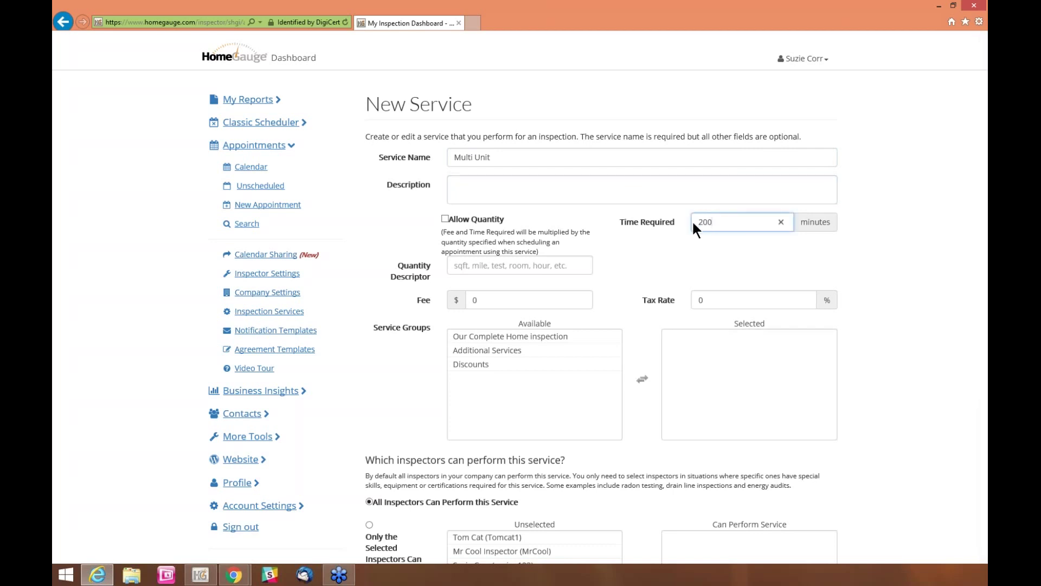
pyautogui.press('Tab')
pyautogui.doubleClick(693, 222)
pyautogui.write('5')
pyautogui.press('BackSpace')
pyautogui.press('BackSpace')
pyautogui.write('200')
pyautogui.doubleClick(516, 298)
pyautogui.write('500')
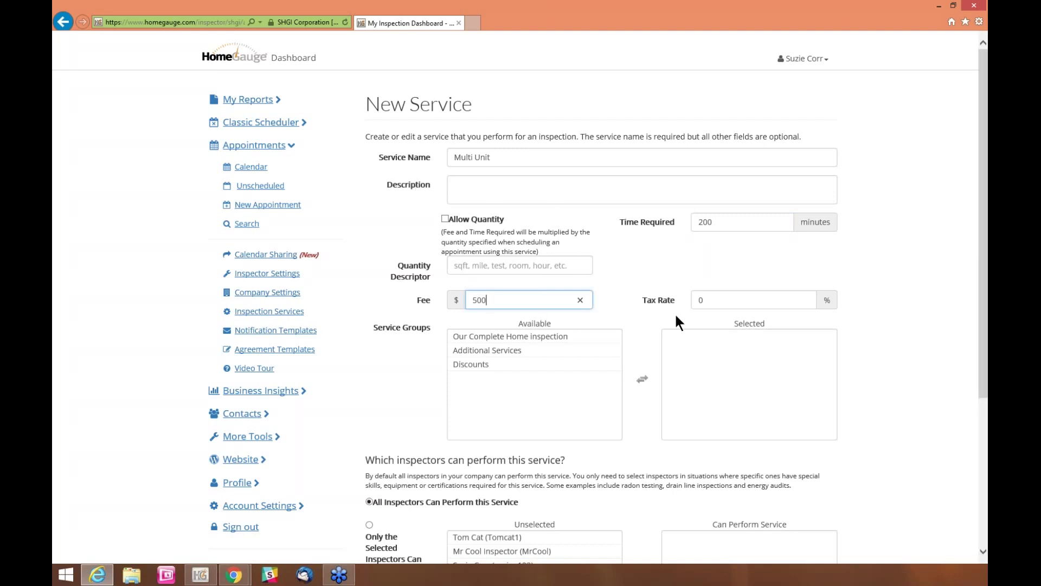
pyautogui.doubleClick(696, 300)
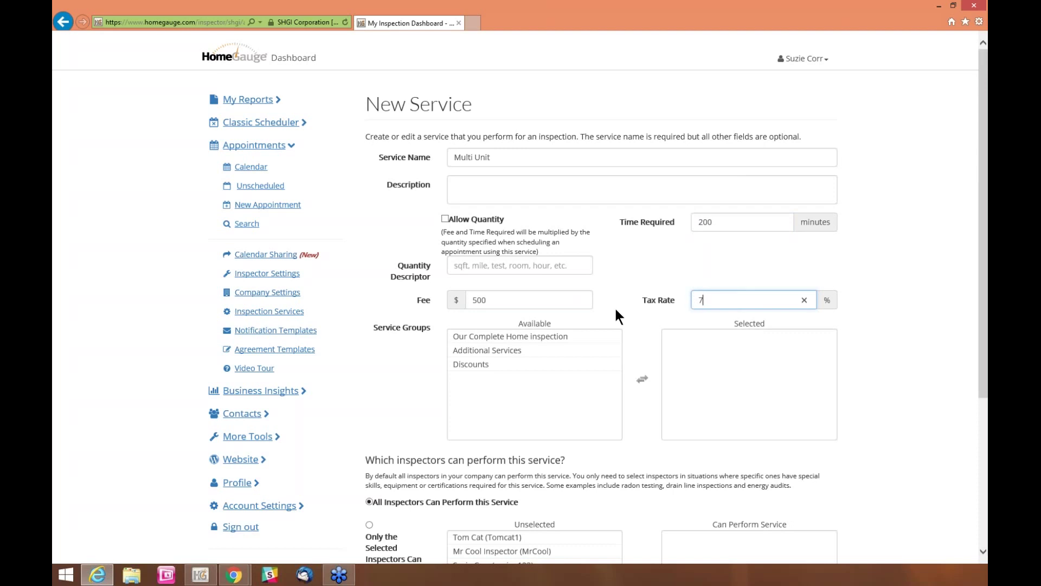
# Assign the Multi Unit service to the Additional Services group
pyautogui.click(478, 363)
pyautogui.click(490, 336)
pyautogui.click(505, 364)
pyautogui.click(507, 337)
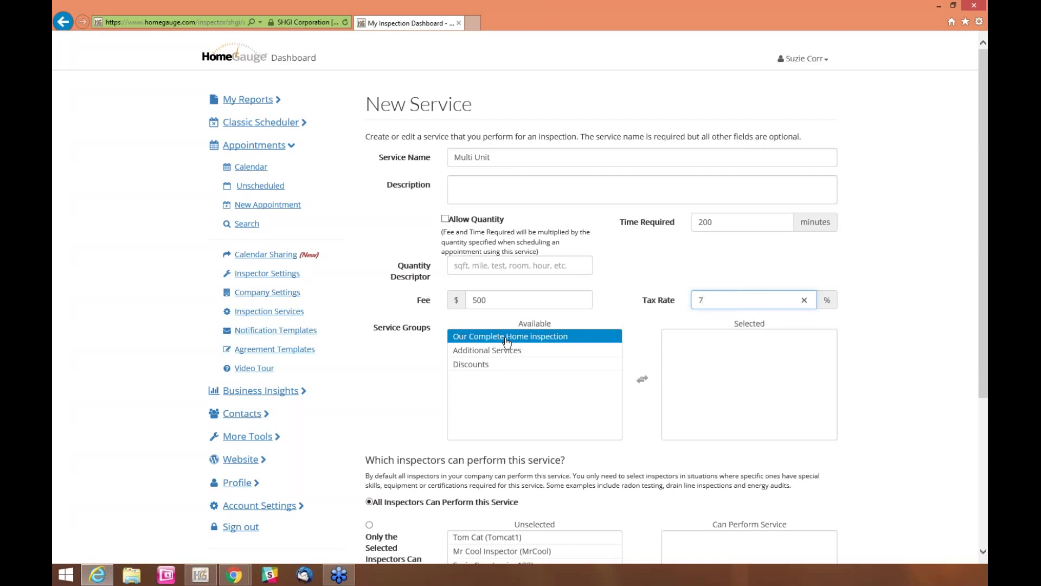
pyautogui.click(504, 351)
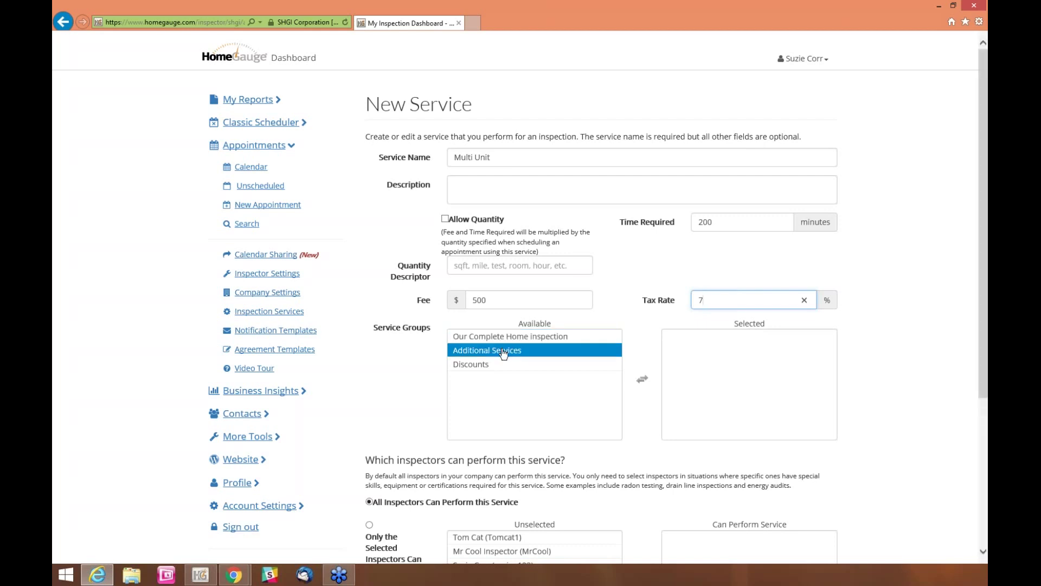
pyautogui.doubleClick(504, 351)
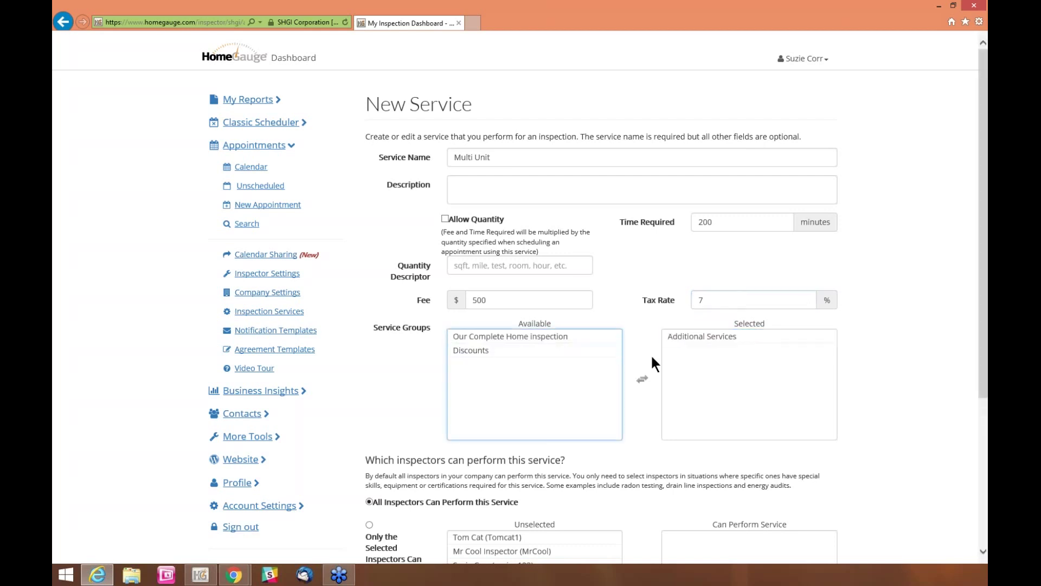
pyautogui.scroll(-1, 976, 403)
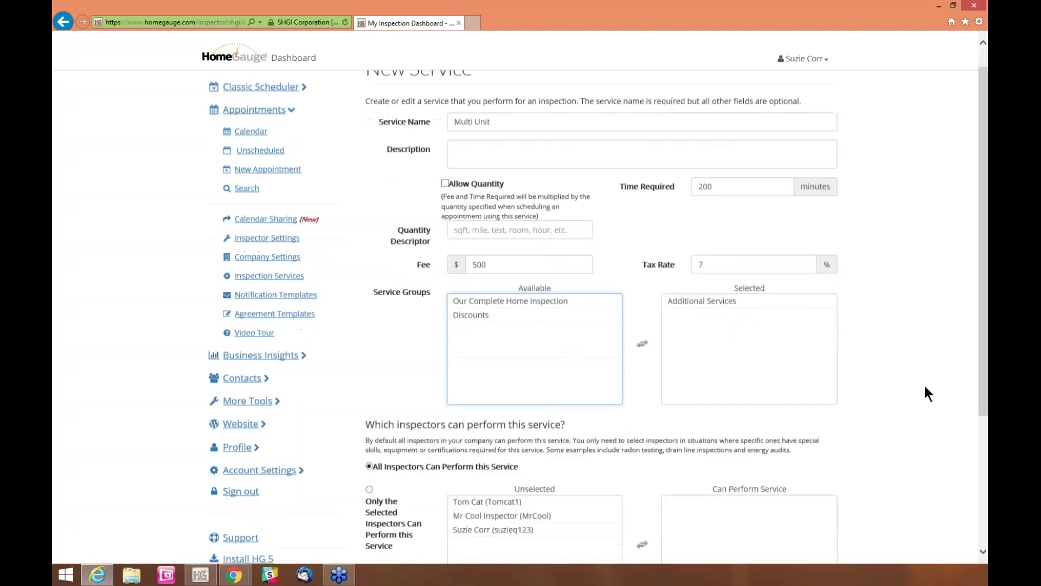
pyautogui.scroll(-4, 925, 386)
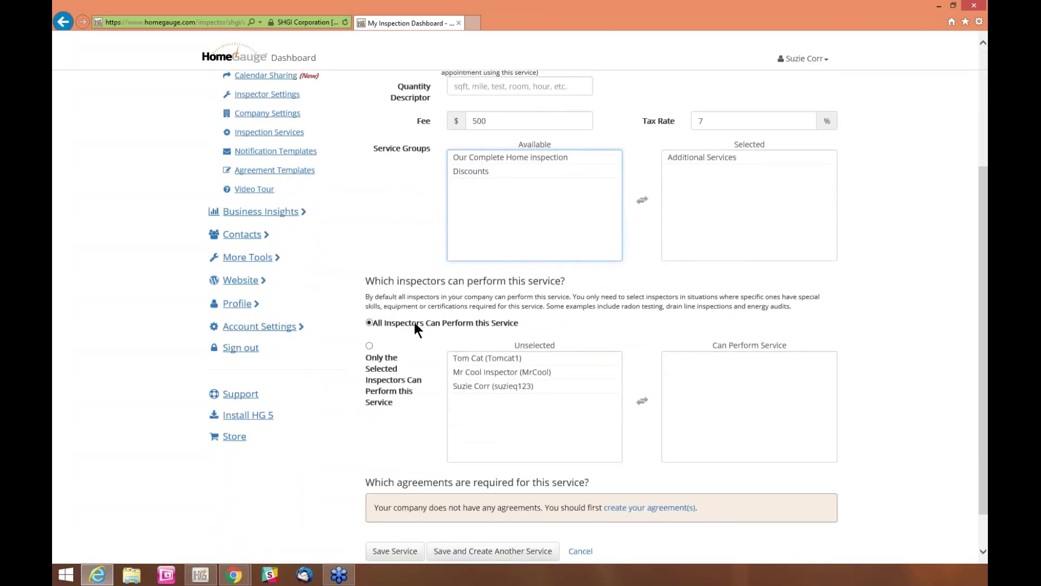
# Restrict the service to one selected inspector and save it
pyautogui.click(368, 345)
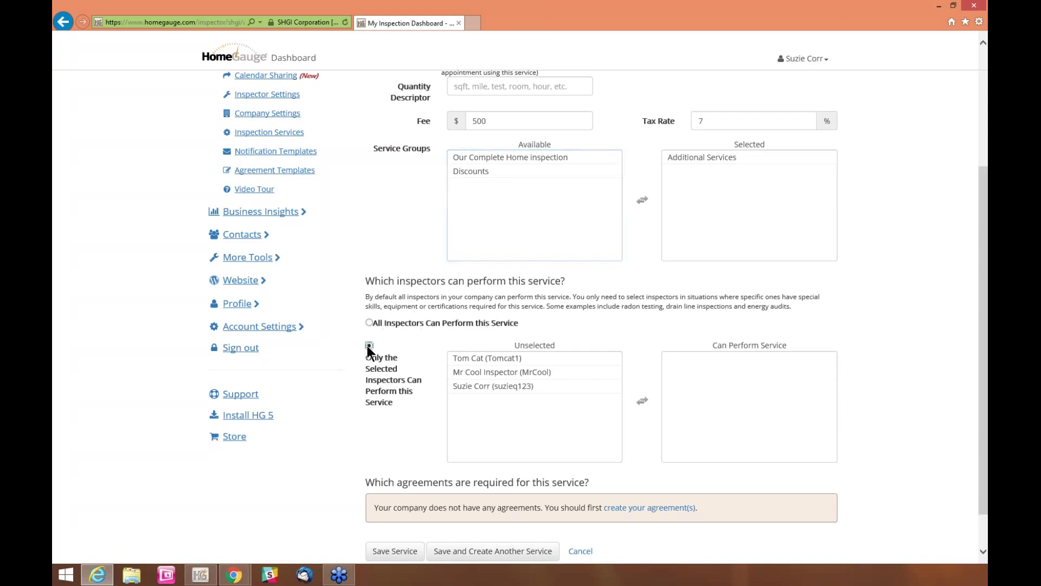
pyautogui.click(463, 362)
pyautogui.doubleClick(464, 363)
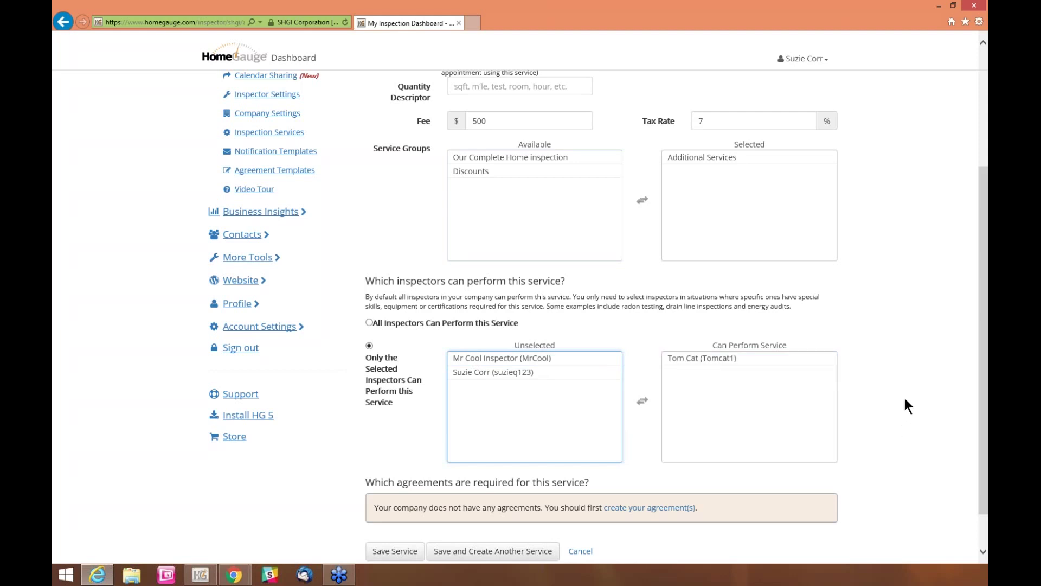
pyautogui.scroll(-1, 903, 404)
pyautogui.click(389, 510)
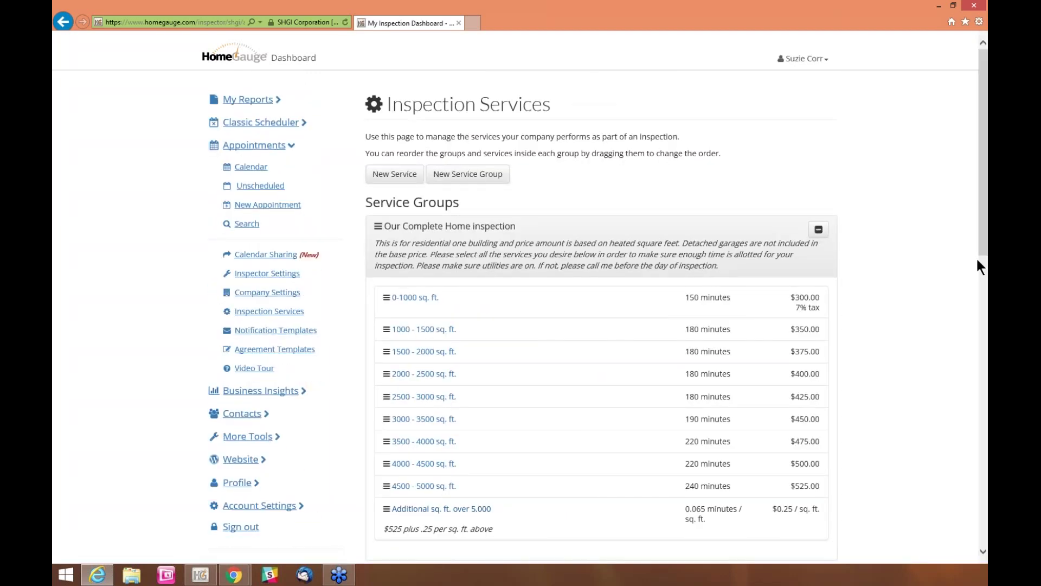
pyautogui.scroll(-3, 962, 267)
pyautogui.scroll(-6, 894, 351)
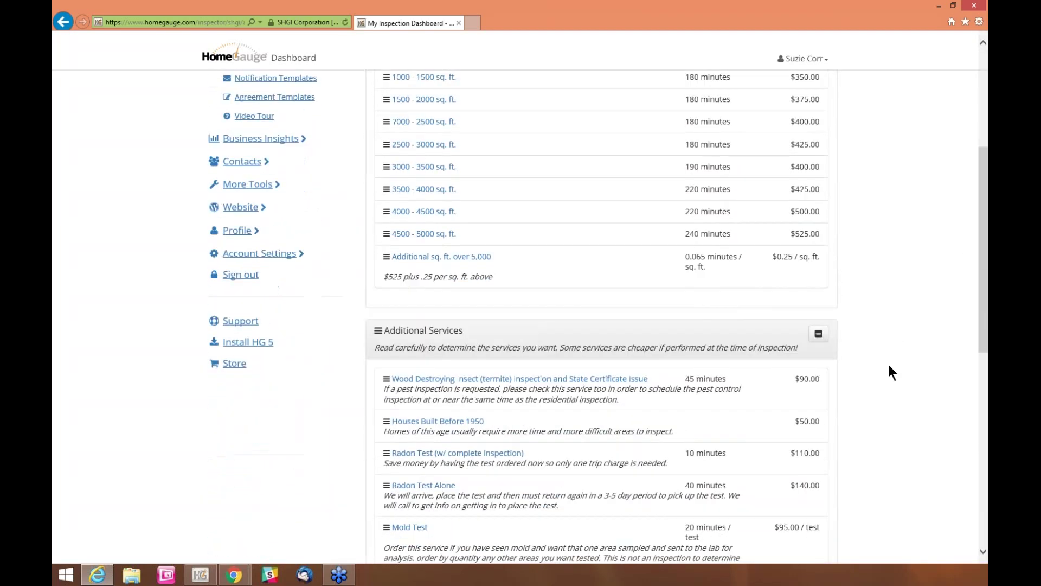
pyautogui.moveTo(943, 344); pyautogui.dragTo(877, 417)
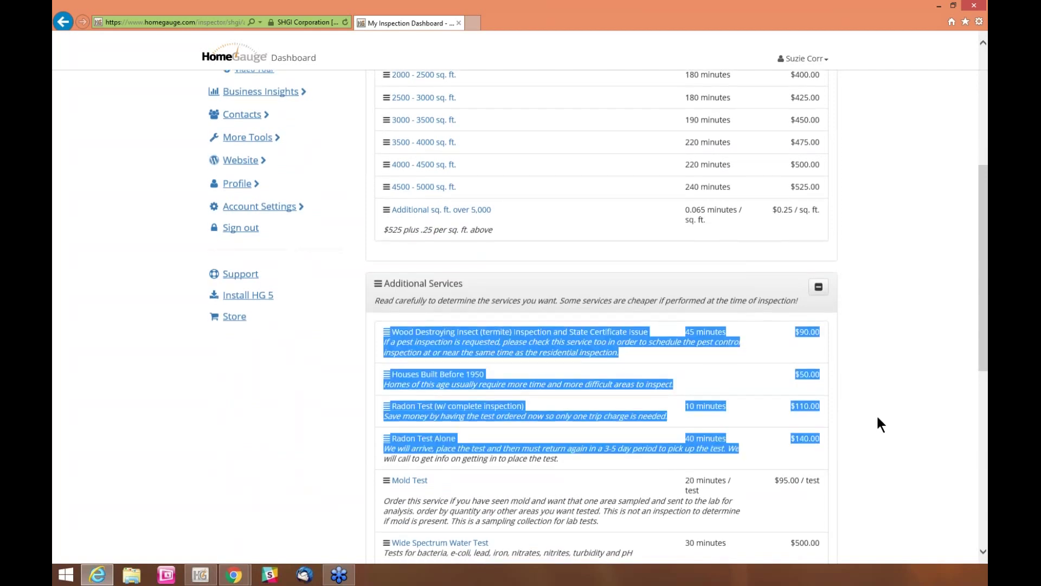
pyautogui.click(876, 414)
pyautogui.scroll(-7, 874, 412)
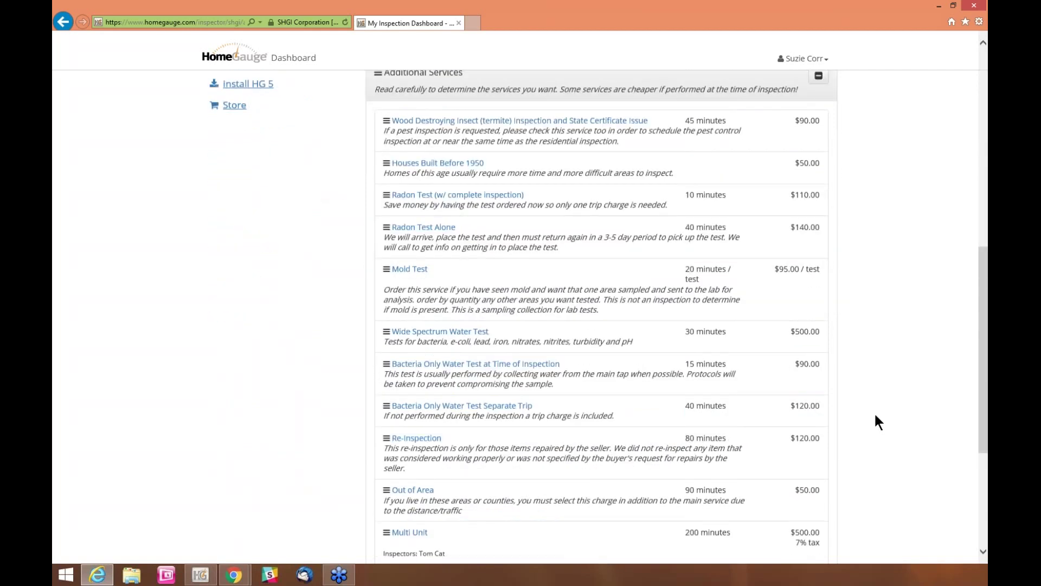
pyautogui.scroll(-1, 876, 415)
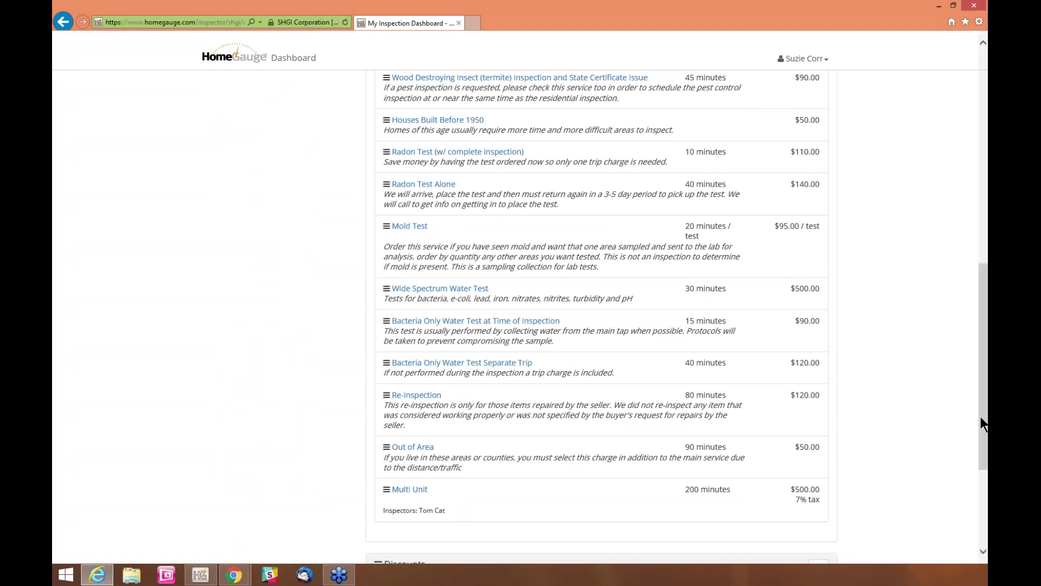
pyautogui.scroll(1, 980, 415)
pyautogui.moveTo(981, 389); pyautogui.dragTo(925, 181)
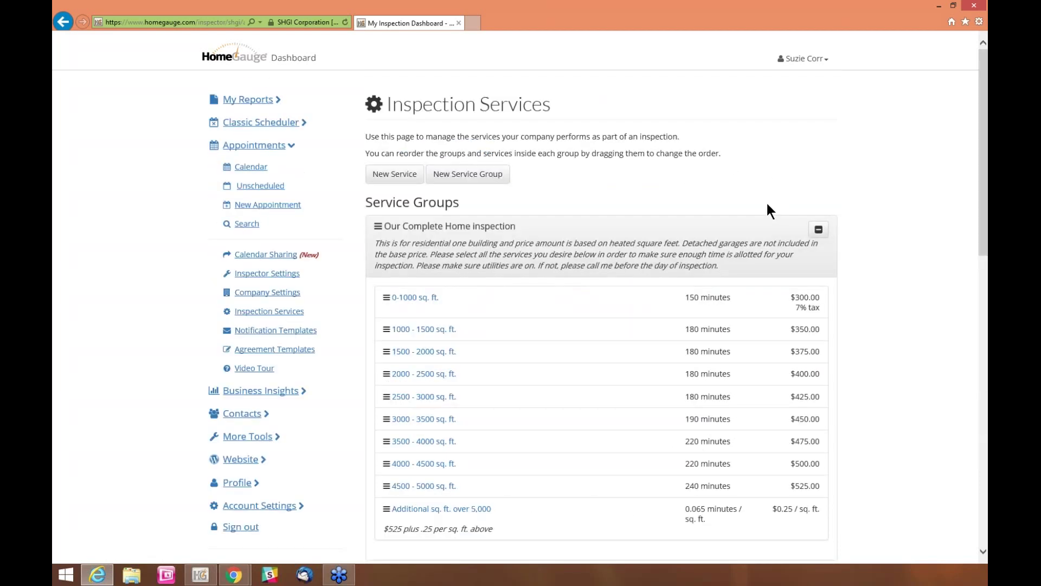
# Add a service group named 'Commercial' with Multi Unit as its service, and save it
pyautogui.click(462, 182)
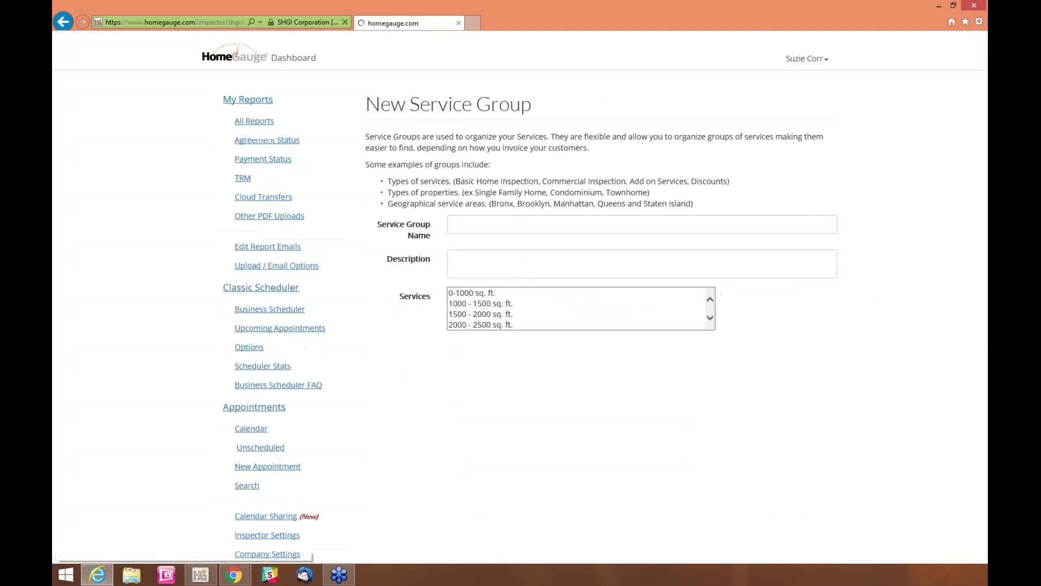
pyautogui.click(468, 224)
pyautogui.write('Commercial')
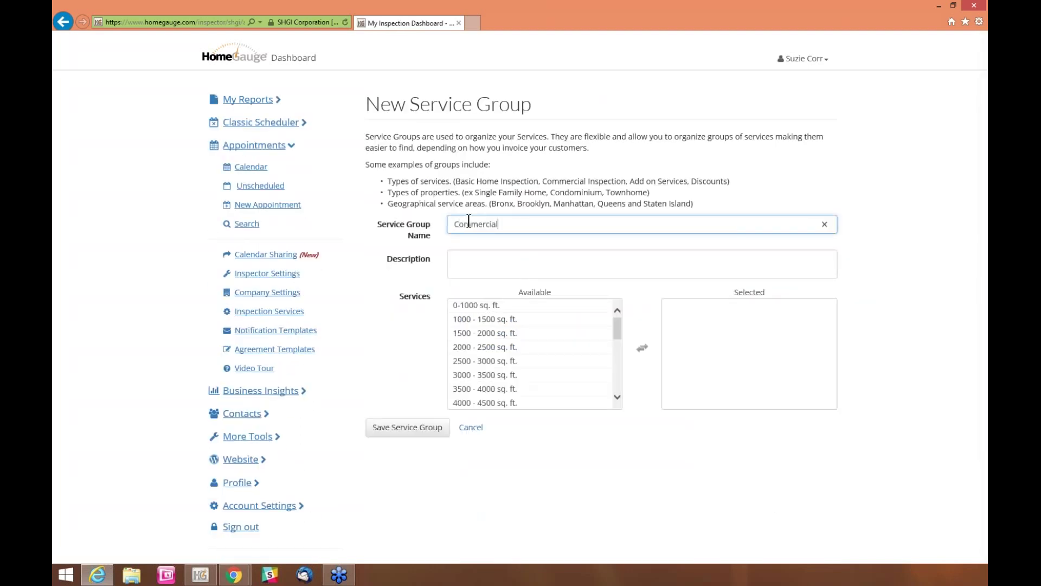
pyautogui.click(468, 268)
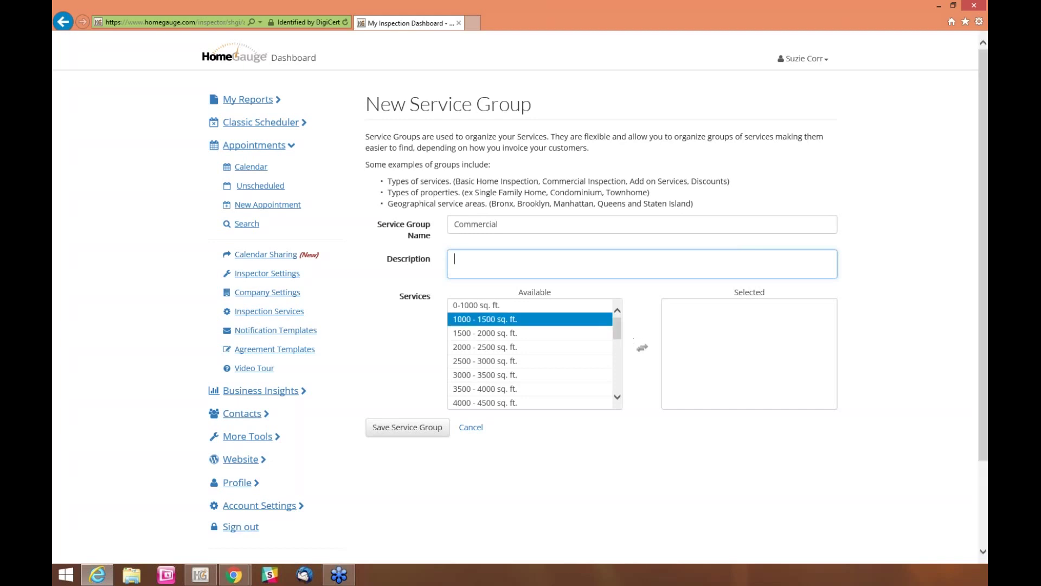
pyautogui.click(618, 326)
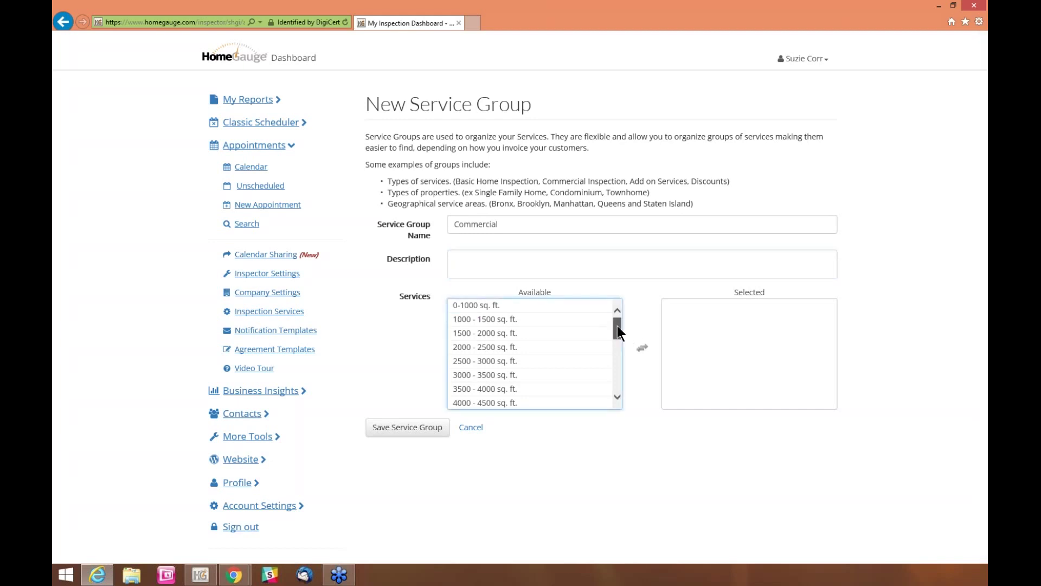
pyautogui.moveTo(617, 325); pyautogui.dragTo(617, 377)
pyautogui.click(480, 404)
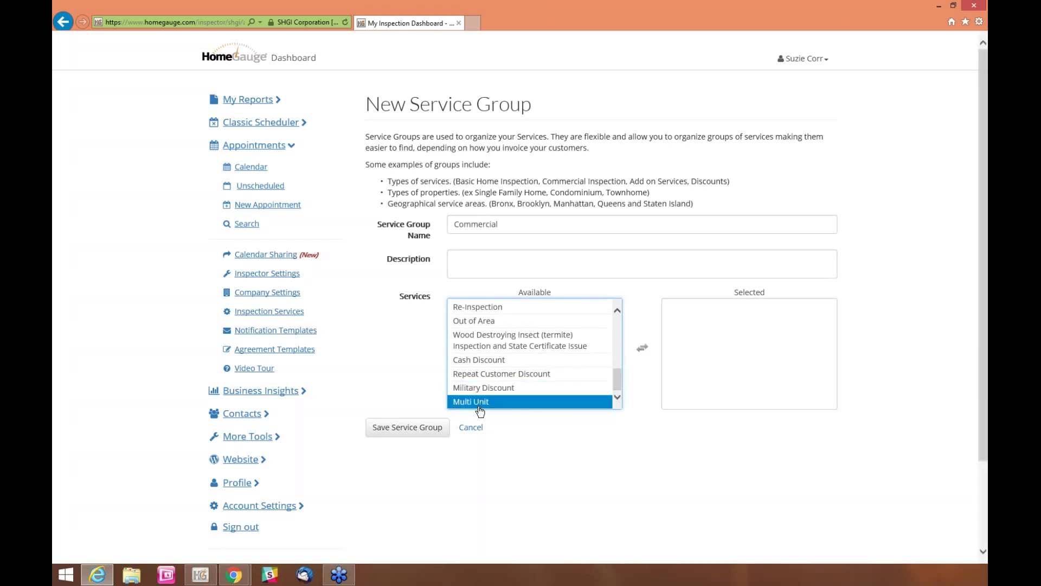
pyautogui.doubleClick(477, 405)
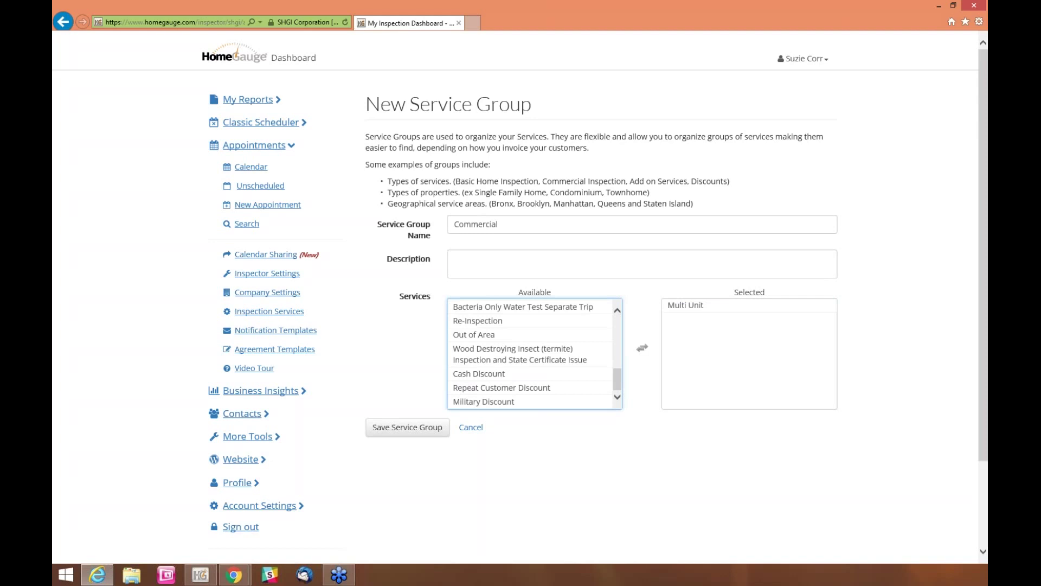
pyautogui.click(412, 426)
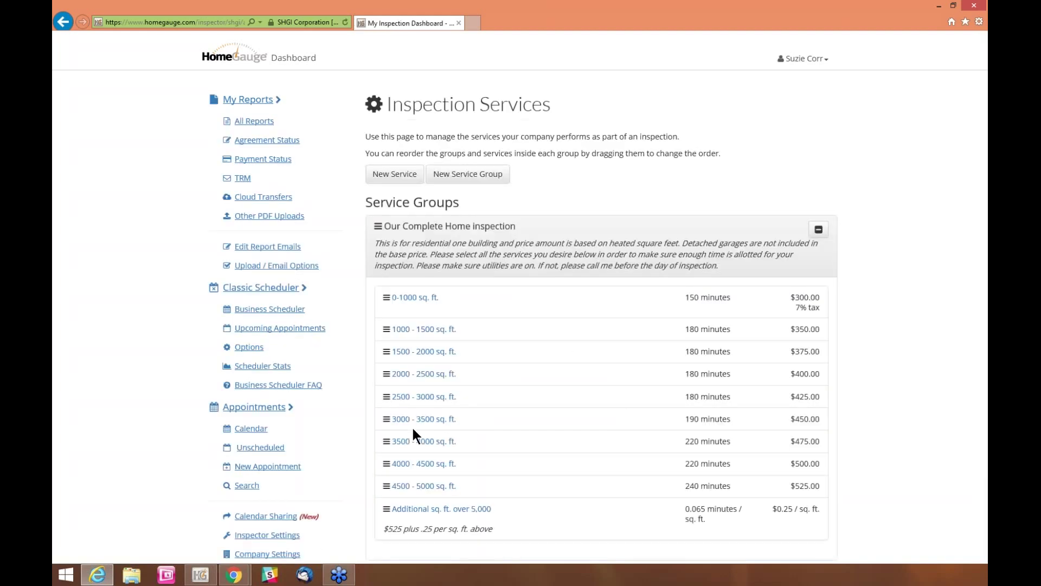
# Move the Commercial group above the Discounts group on the Inspection Services page
pyautogui.moveTo(982, 89); pyautogui.dragTo(968, 398)
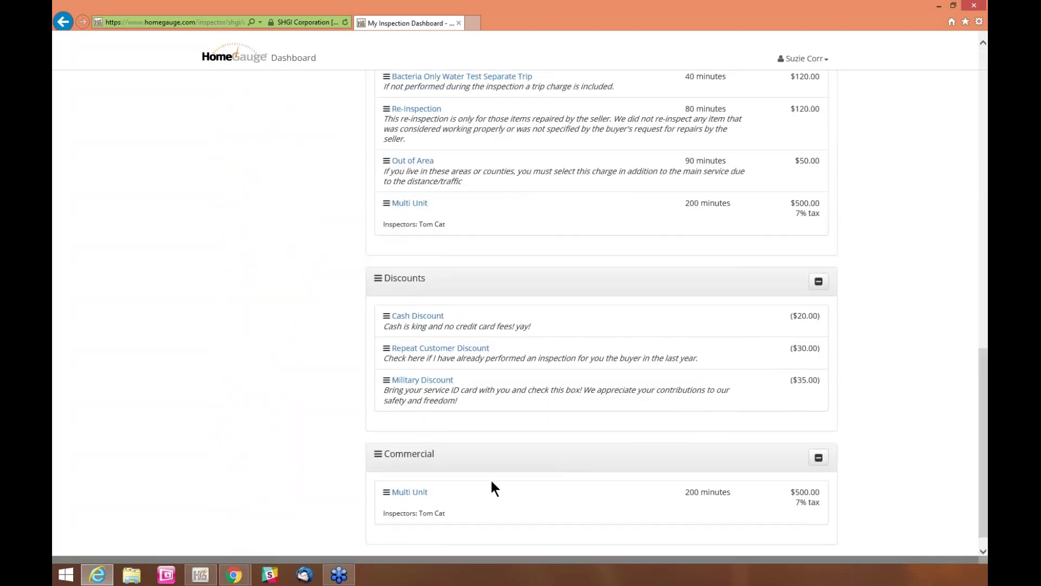
pyautogui.moveTo(486, 460); pyautogui.dragTo(484, 308)
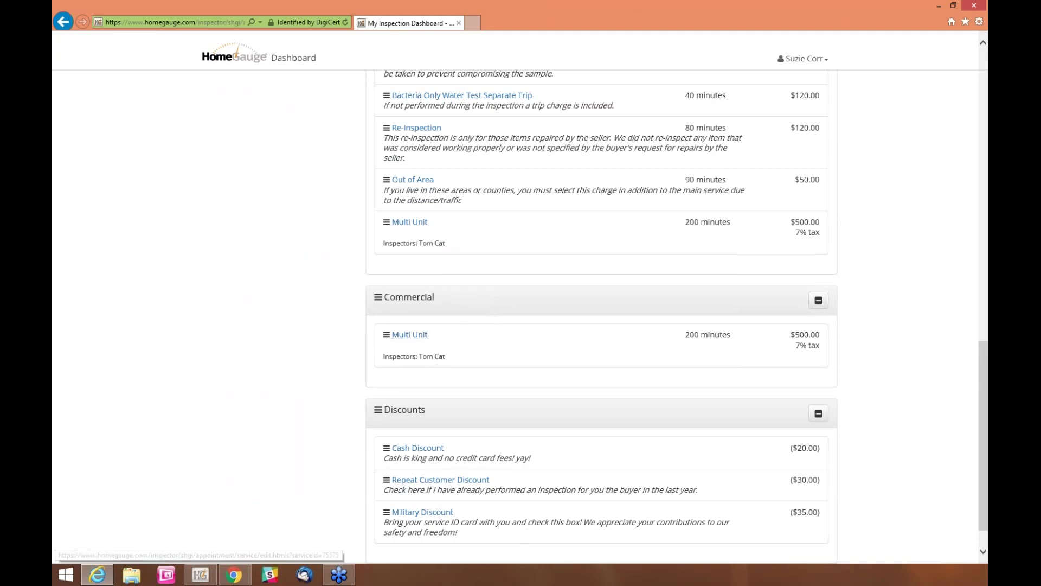
pyautogui.moveTo(981, 404); pyautogui.dragTo(982, 106)
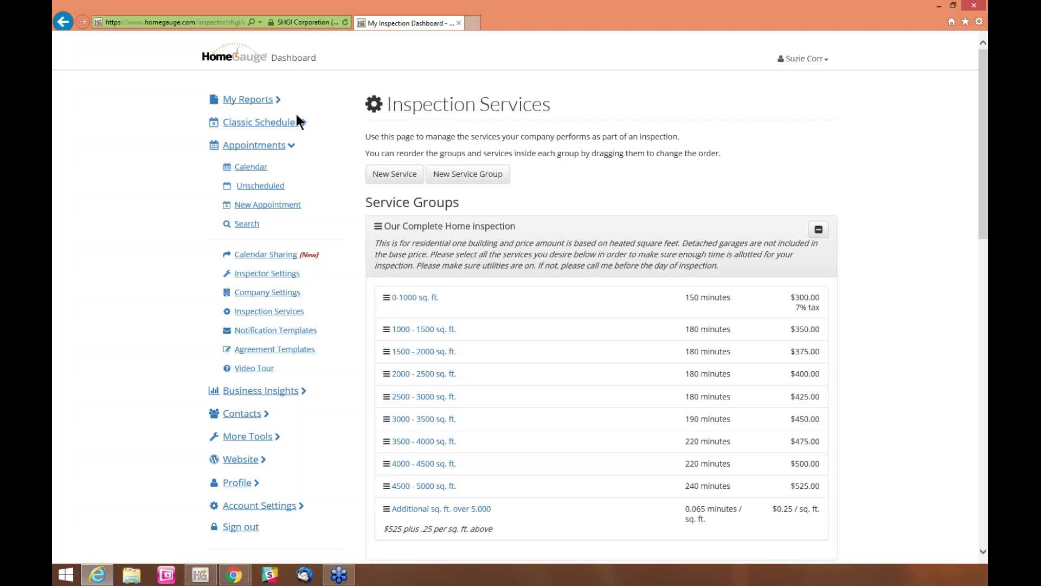
# Go to Agreement Templates under Appointments in the sidebar
pyautogui.click(291, 145)
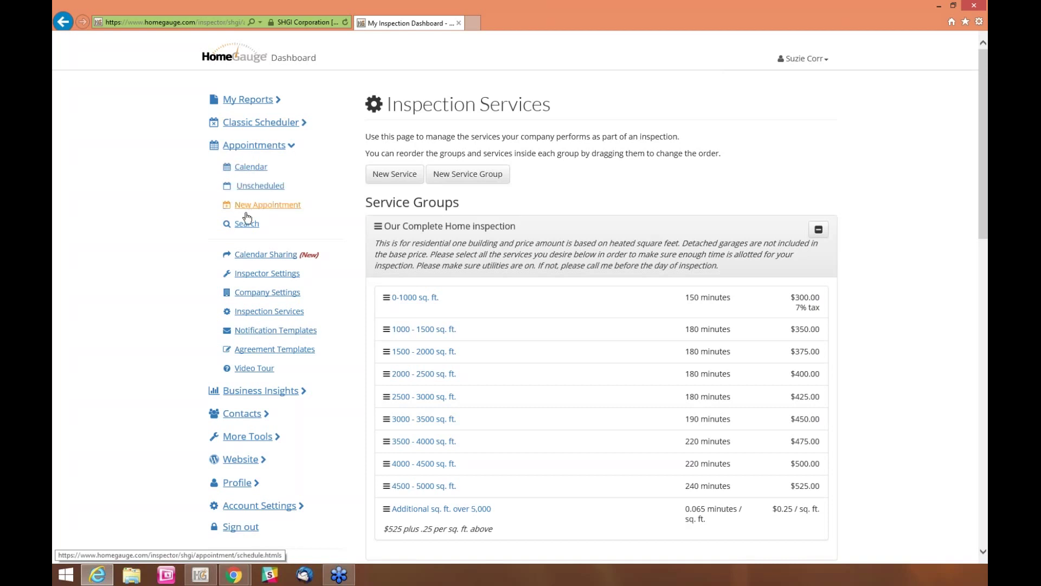
pyautogui.click(253, 353)
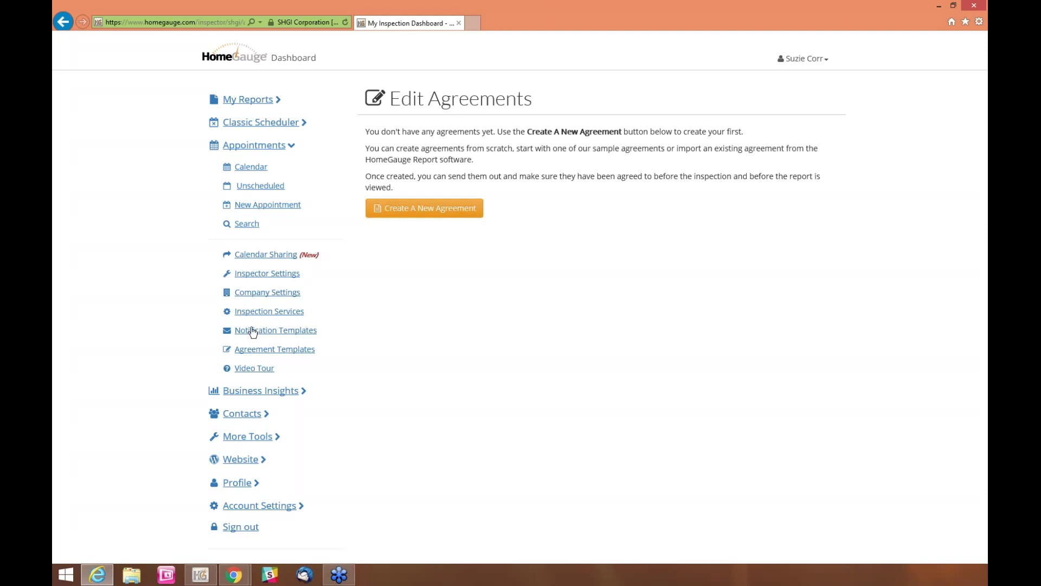
# Choose Create A New Agreement on the Edit Agreements page
pyautogui.click(252, 332)
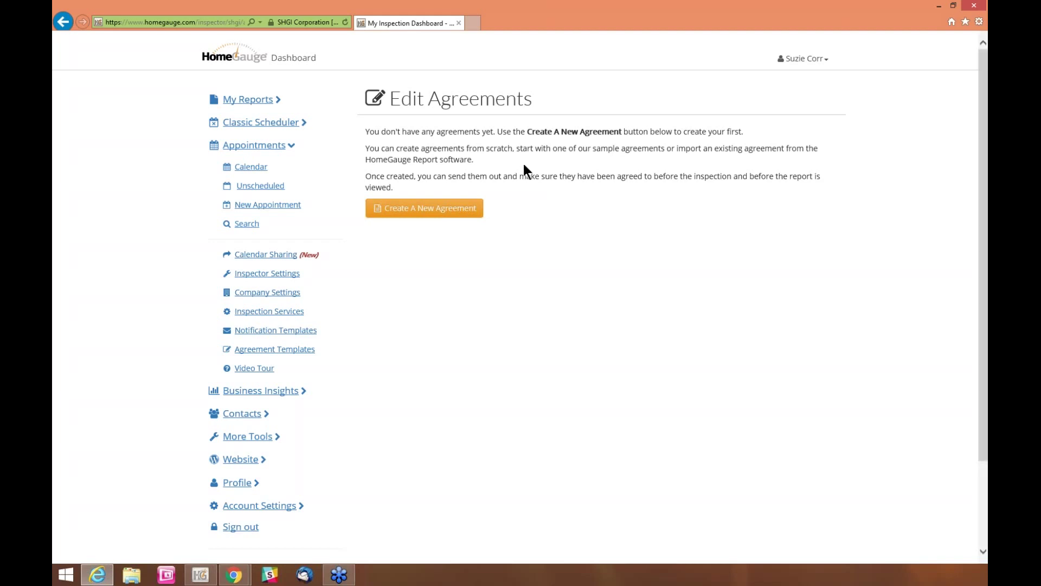
pyautogui.click(418, 212)
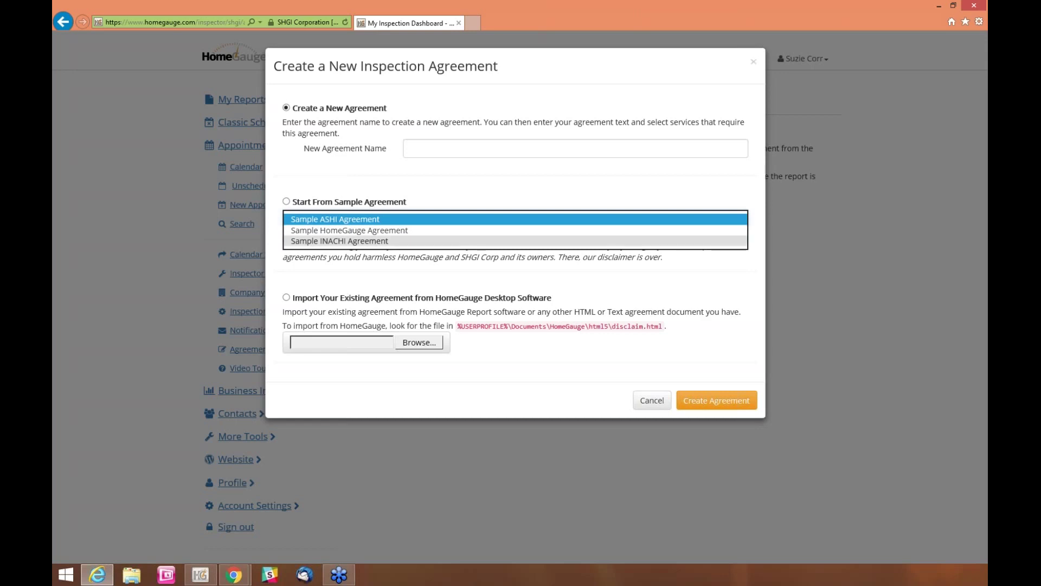
# Collapse the sample agreement list and pick the option to import an existing desktop agreement
pyautogui.click(426, 200)
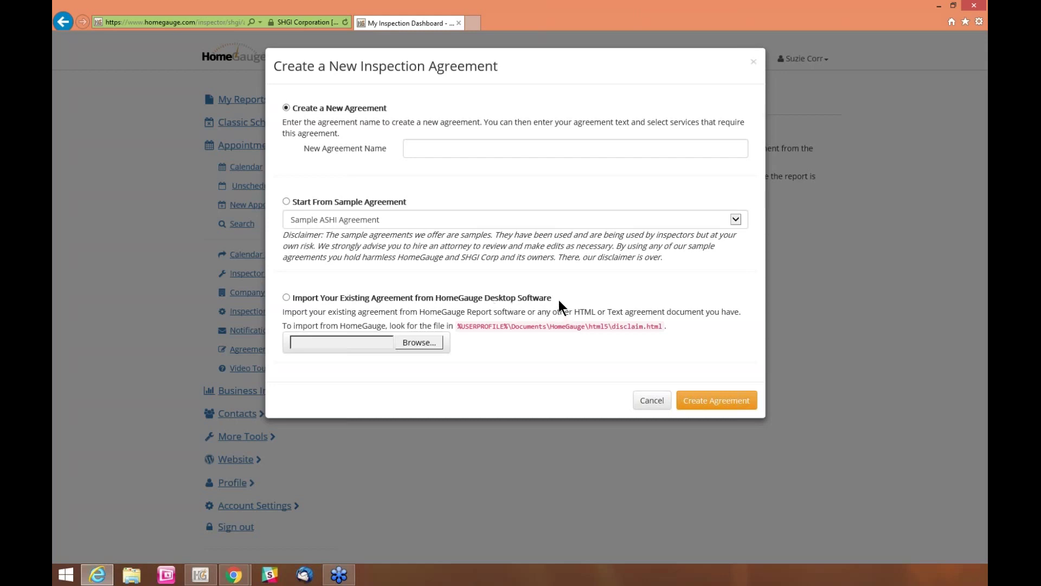
pyautogui.moveTo(516, 297); pyautogui.dragTo(399, 283)
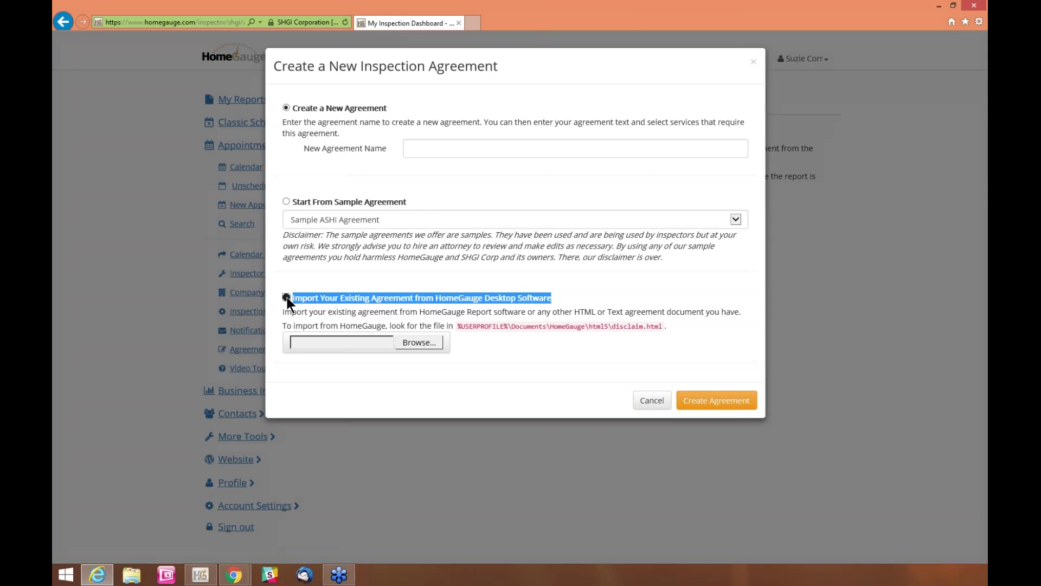
# Select Agreement FL Wind Mit.html from Documents\HomeGauge\html5 as the file to import
pyautogui.click(417, 342)
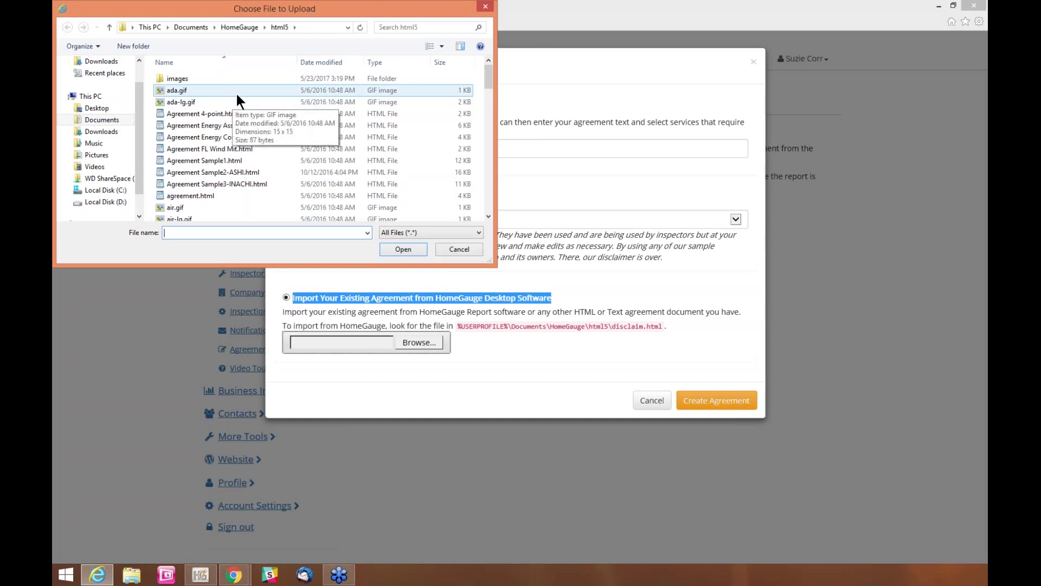
pyautogui.click(109, 122)
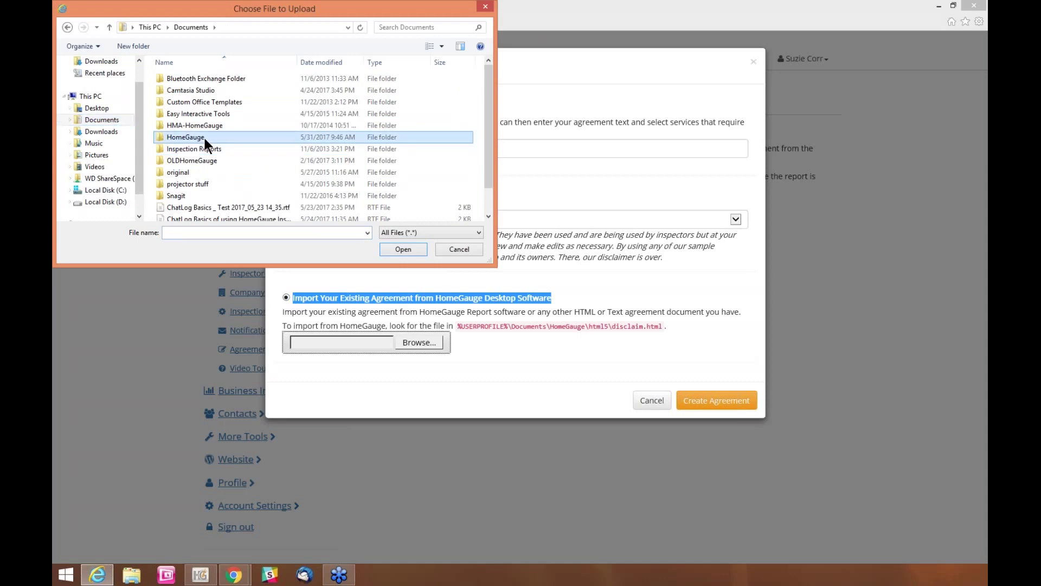
pyautogui.doubleClick(204, 136)
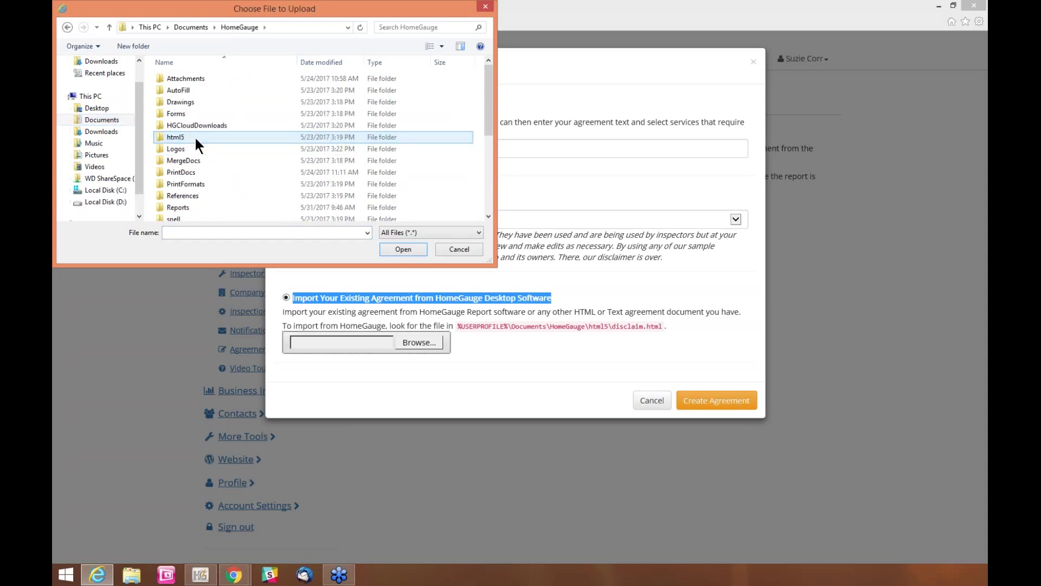
pyautogui.click(183, 135)
pyautogui.doubleClick(183, 136)
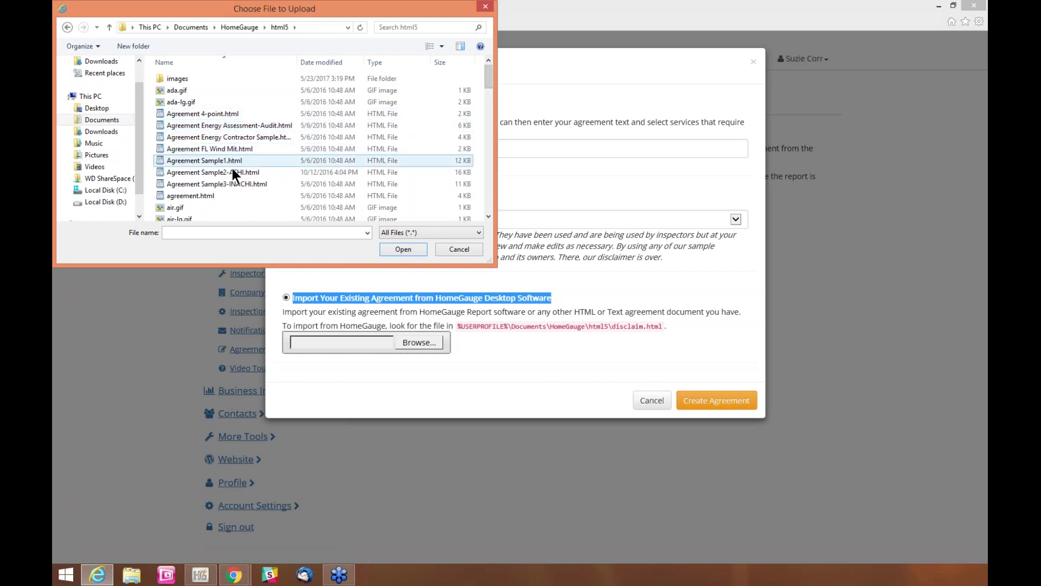
pyautogui.moveTo(486, 74); pyautogui.dragTo(486, 138)
pyautogui.click(179, 89)
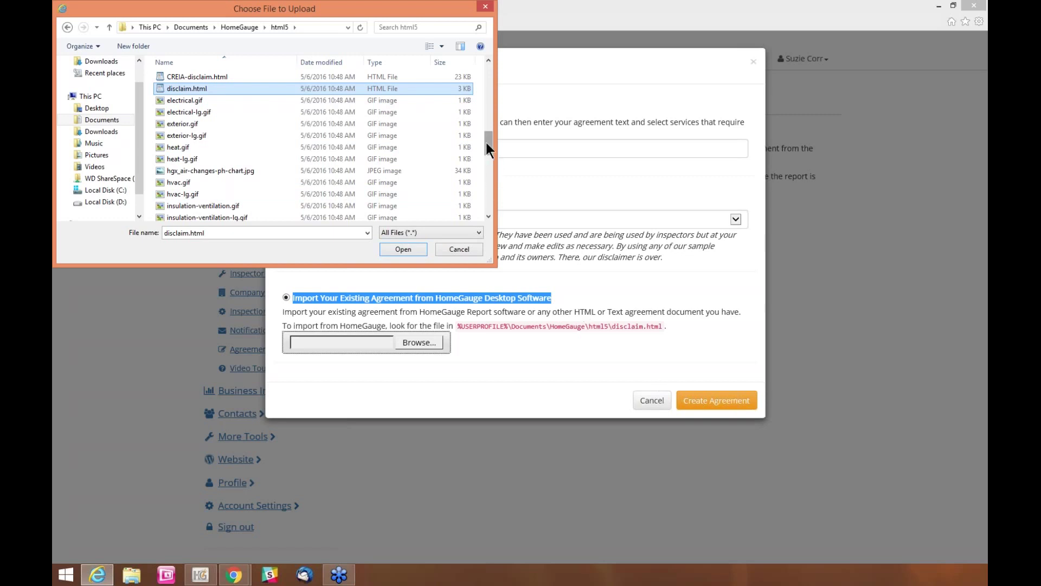
pyautogui.moveTo(486, 139); pyautogui.dragTo(487, 73)
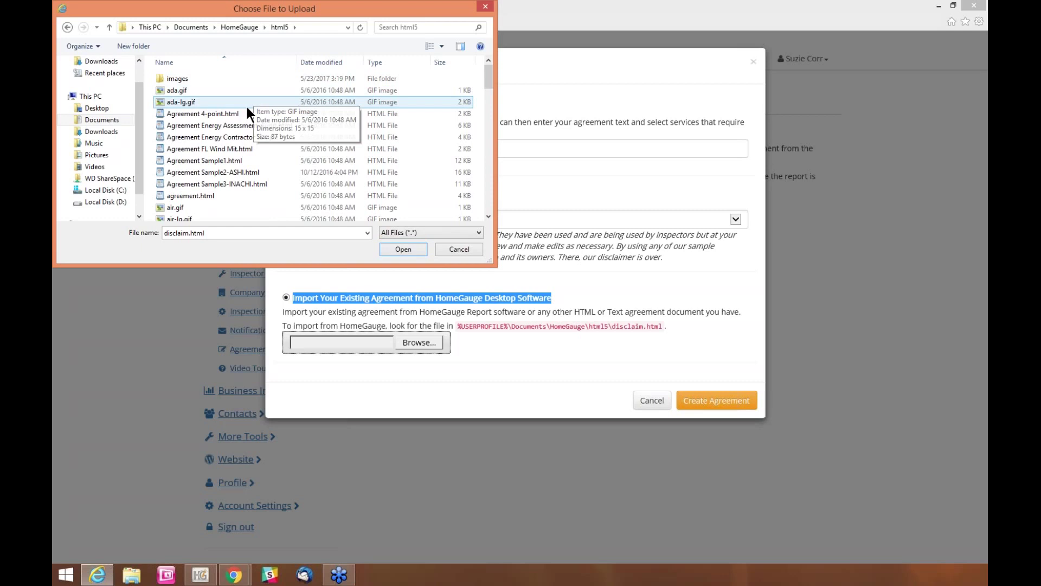
pyautogui.click(218, 151)
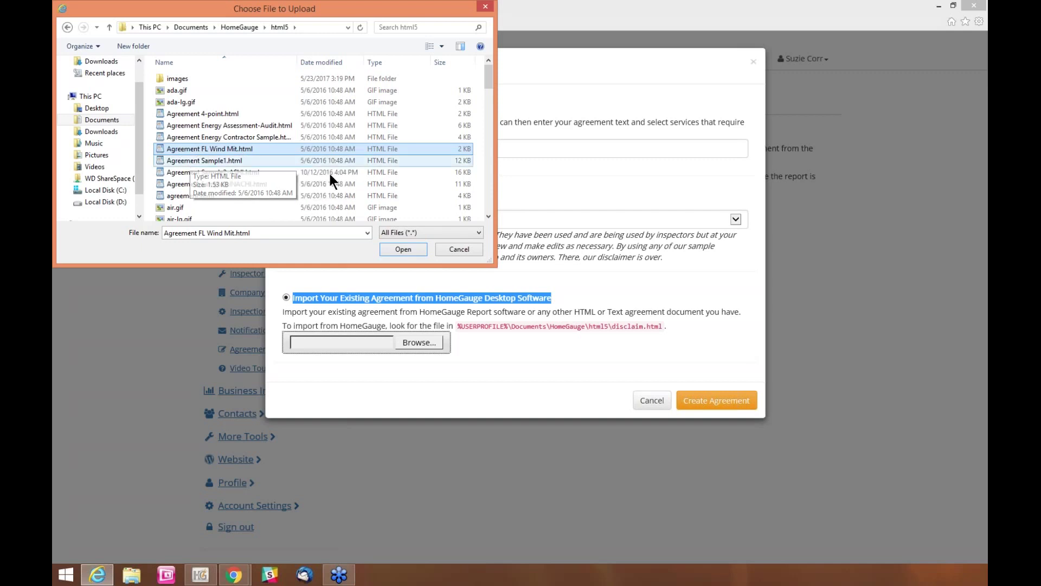
pyautogui.click(402, 249)
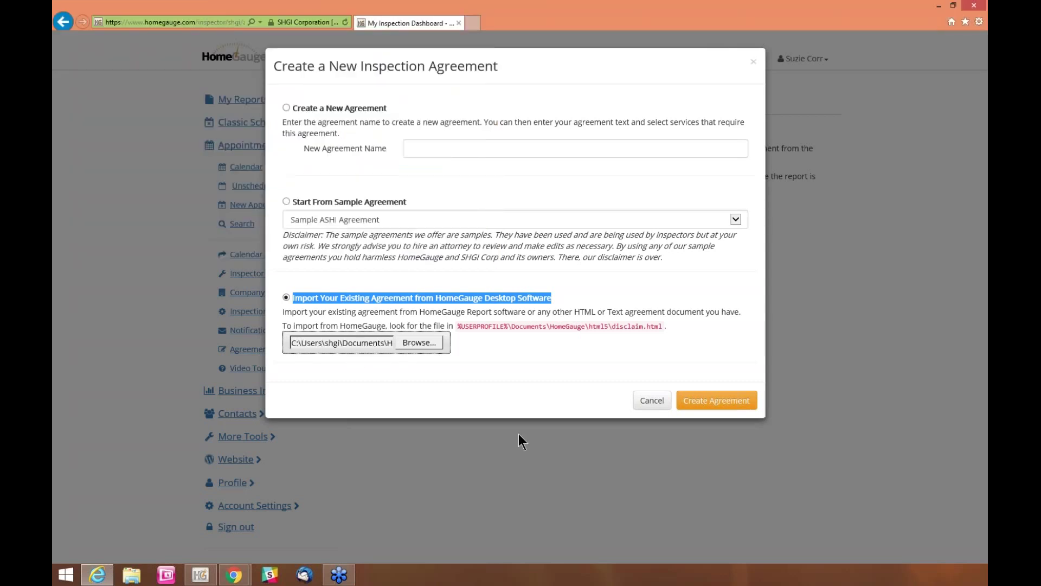
# Create the agreement from the imported file and rename it 'Agreement Wind Mitigation'
pyautogui.click(705, 406)
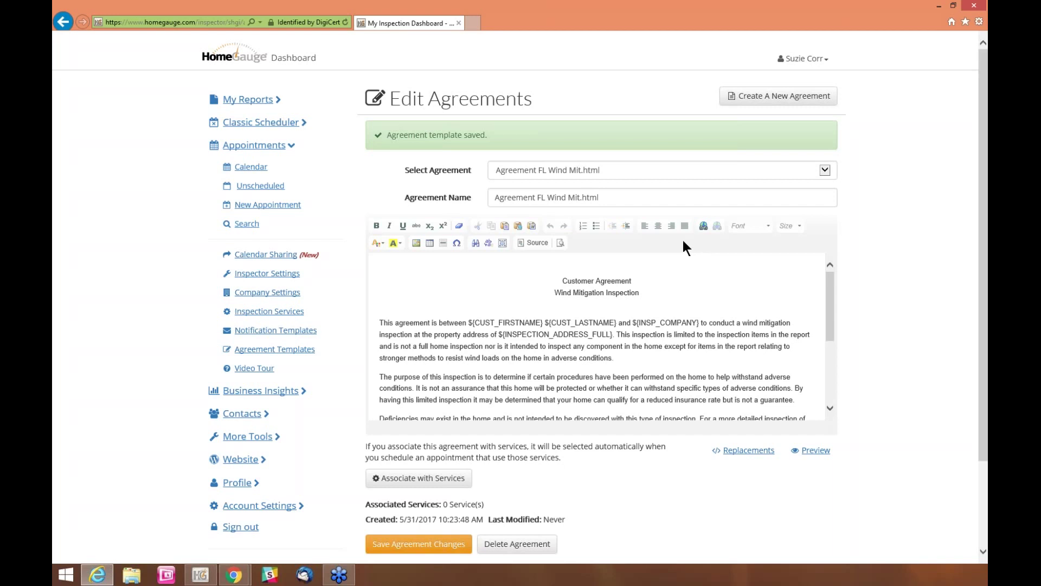
pyautogui.click(623, 199)
pyautogui.moveTo(624, 199); pyautogui.dragTo(492, 199)
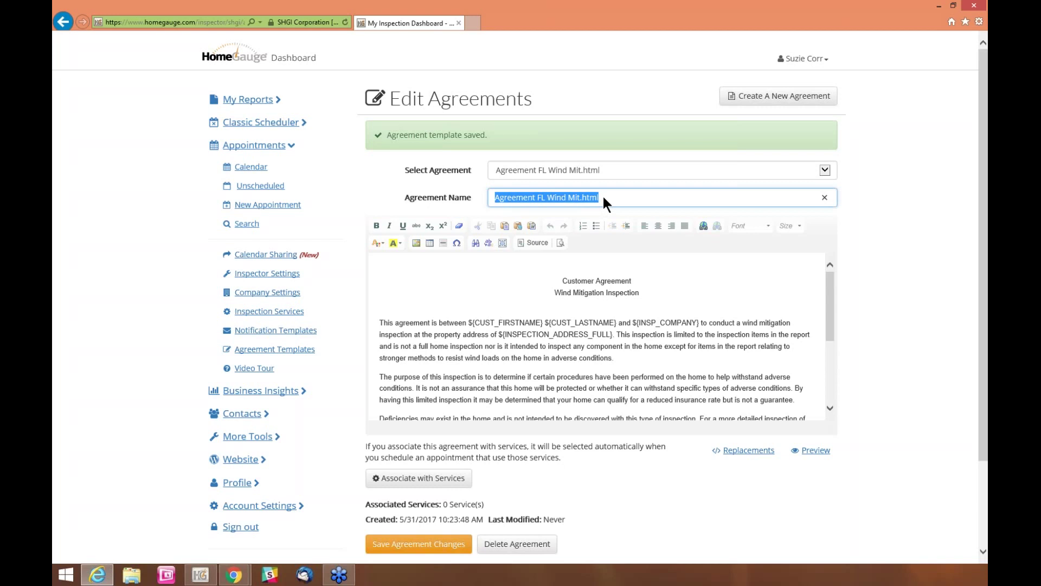
pyautogui.press('End')
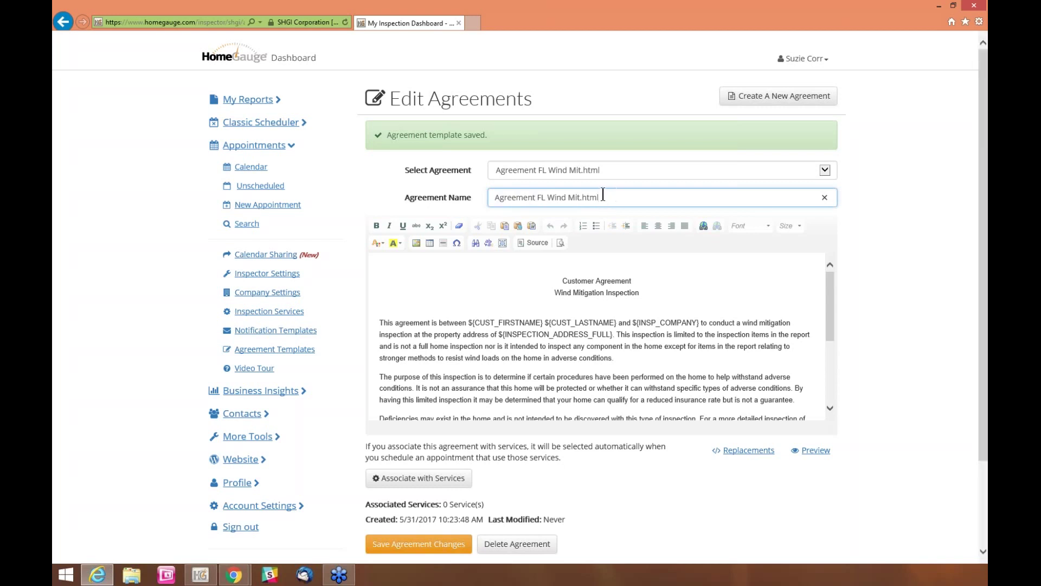
pyautogui.moveTo(596, 197); pyautogui.dragTo(508, 194)
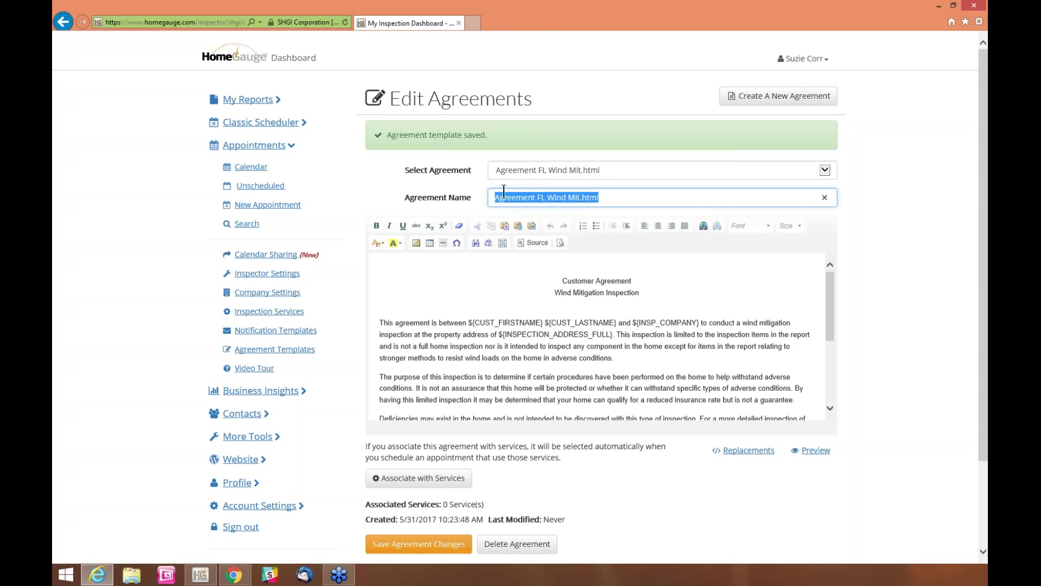
pyautogui.press('BackSpace')
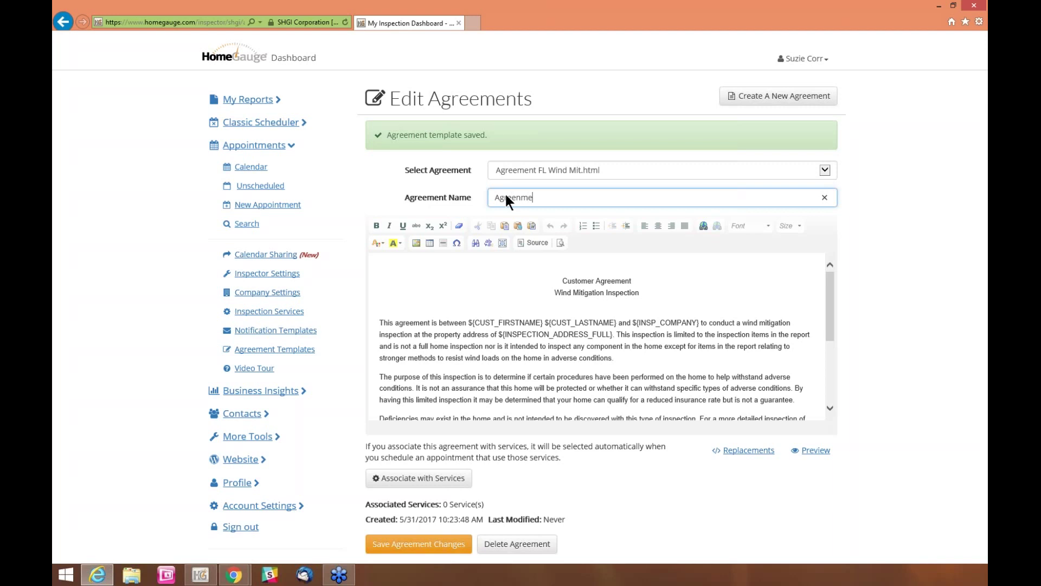
pyautogui.write('Wind Mitigation')
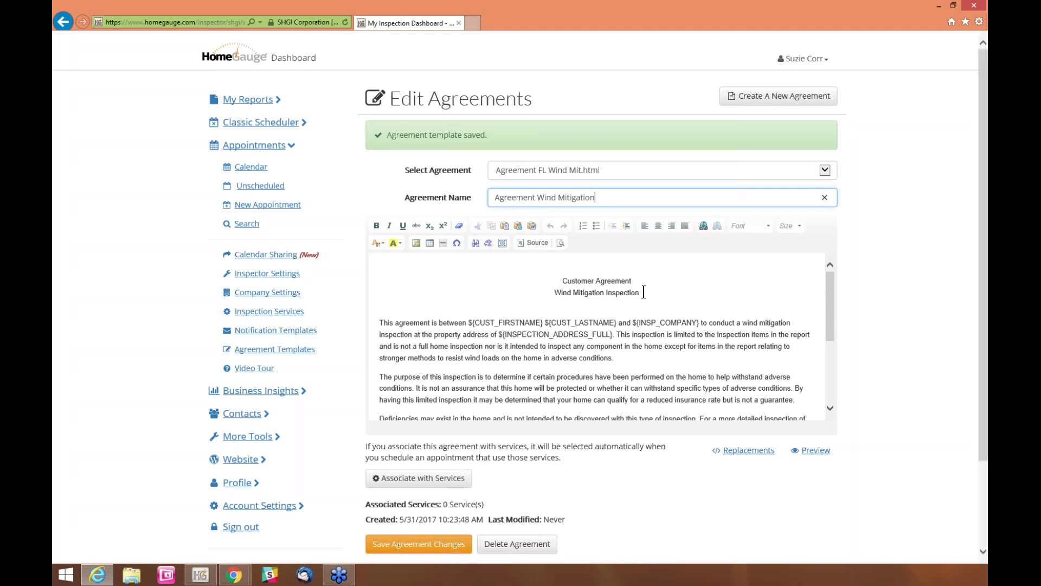
pyautogui.click(677, 344)
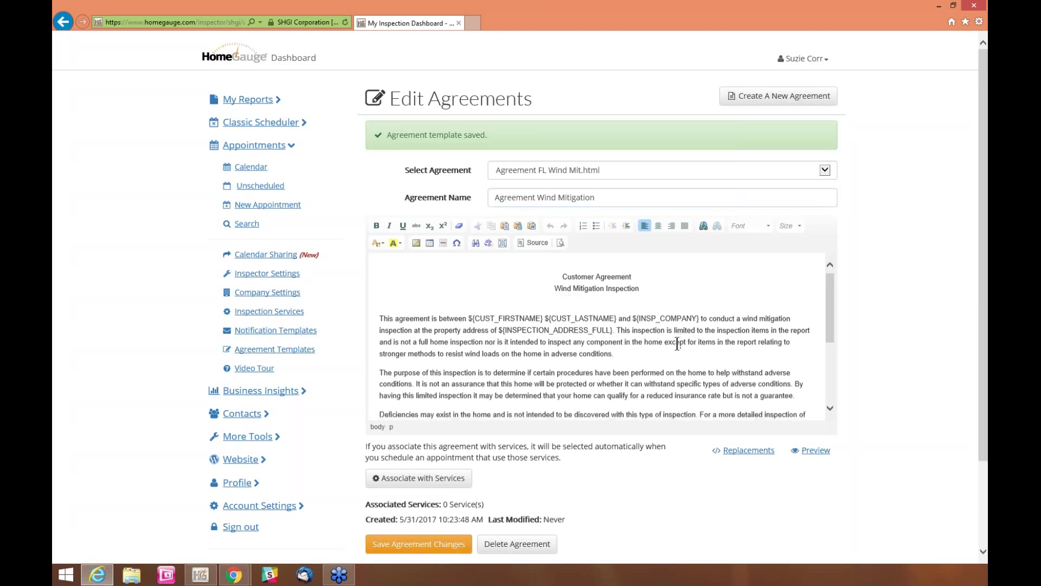
pyautogui.scroll(-1, 634, 324)
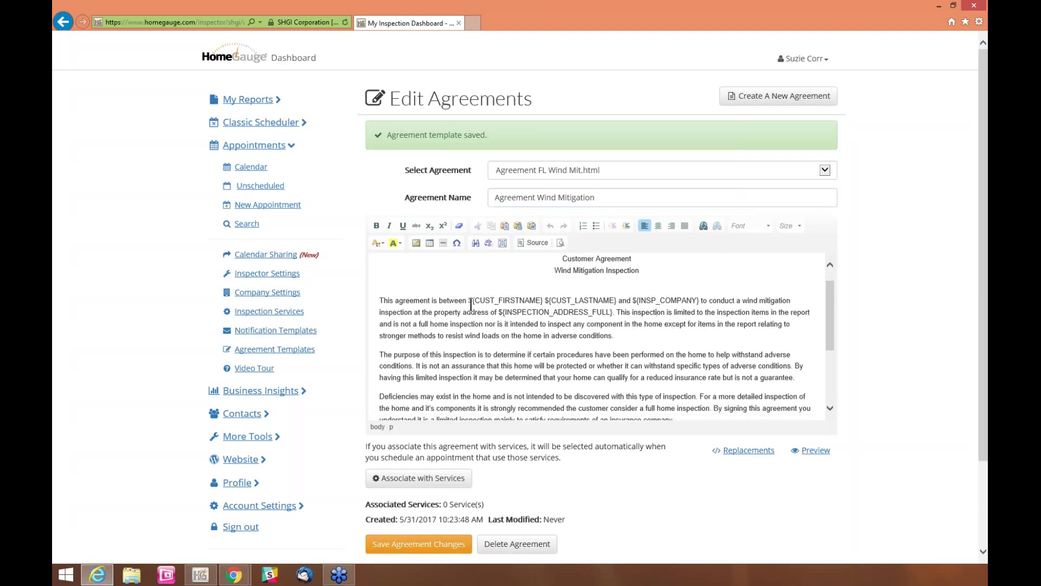
pyautogui.moveTo(469, 300); pyautogui.dragTo(545, 301)
pyautogui.click(542, 301)
pyautogui.moveTo(469, 300); pyautogui.dragTo(692, 304)
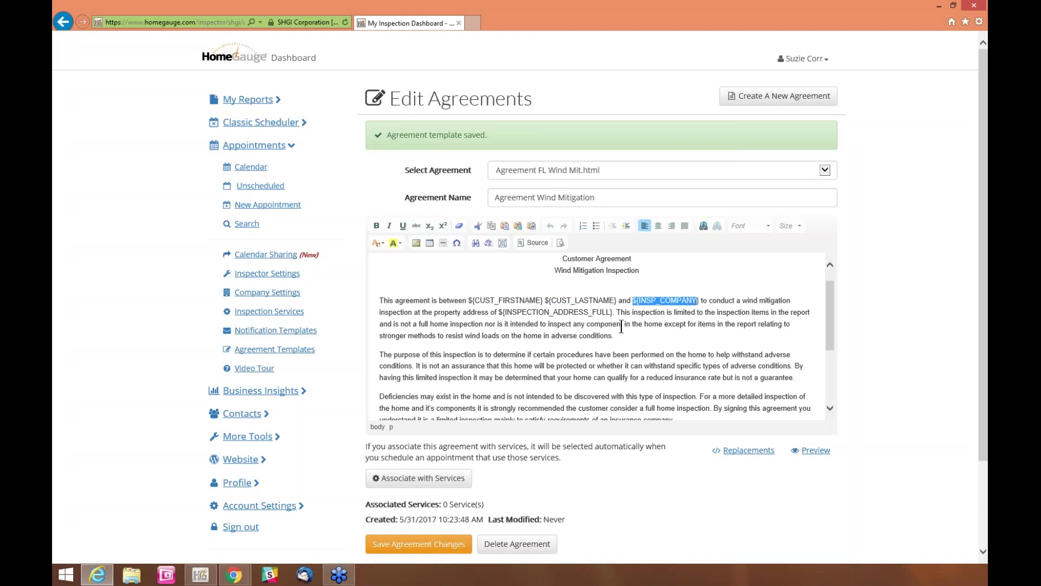
pyautogui.moveTo(500, 313); pyautogui.dragTo(612, 313)
pyautogui.scroll(-2, 596, 338)
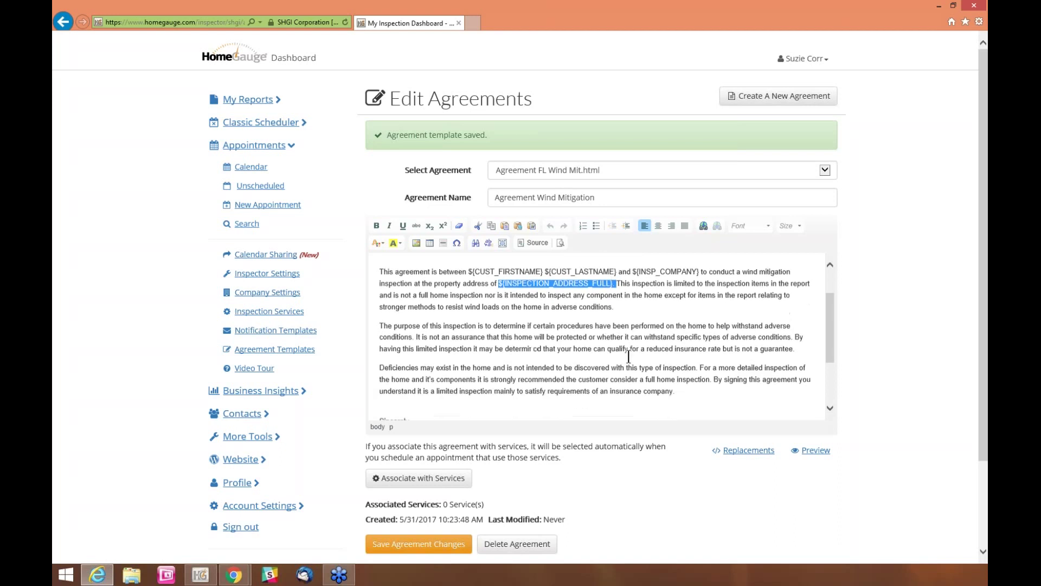
pyautogui.scroll(-3, 638, 361)
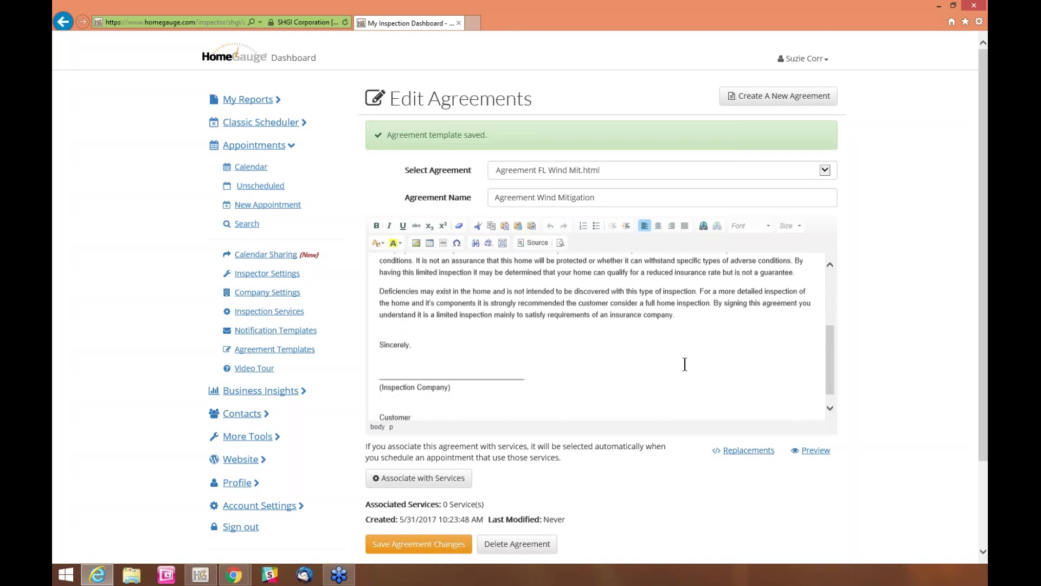
pyautogui.moveTo(828, 355); pyautogui.dragTo(828, 301)
pyautogui.click(608, 369)
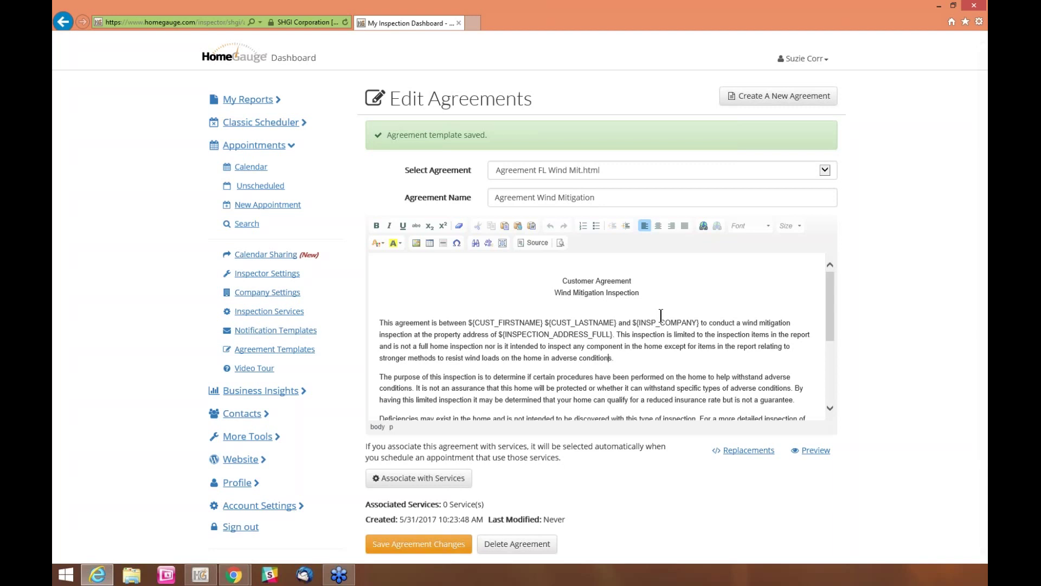
pyautogui.scroll(-3, 659, 347)
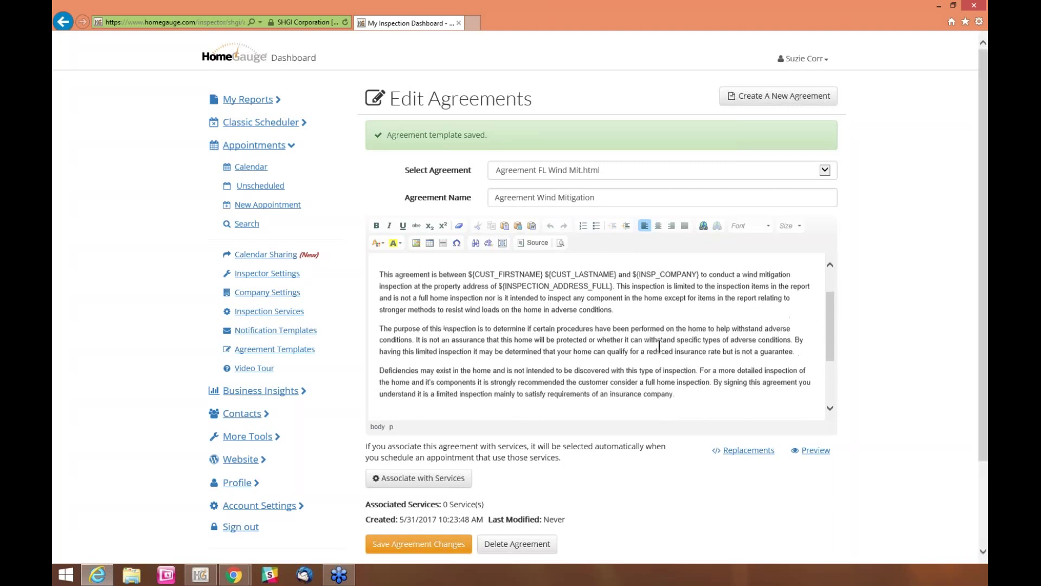
pyautogui.tripleClick(554, 200)
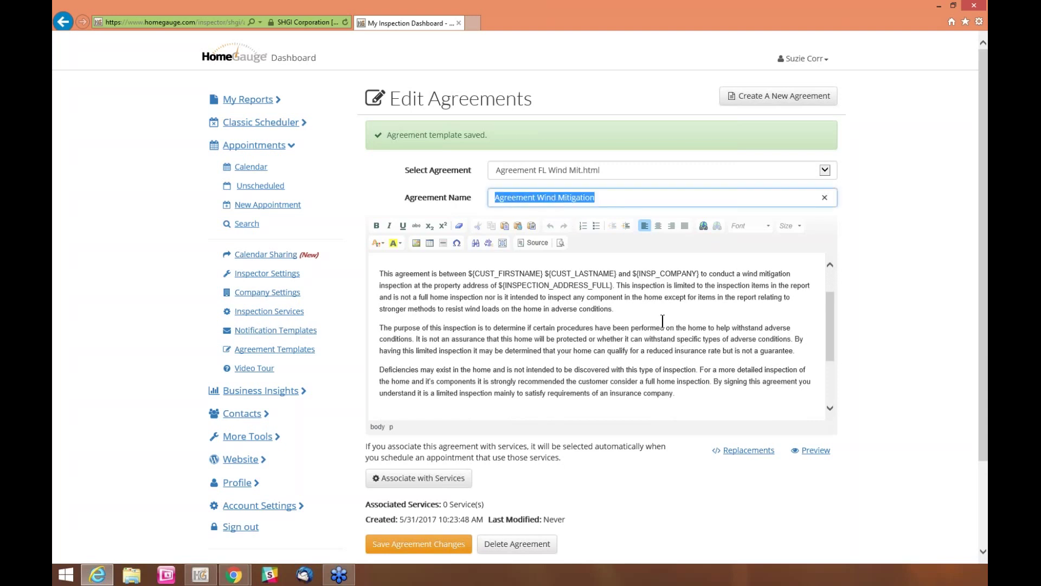
pyautogui.scroll(-2, 663, 321)
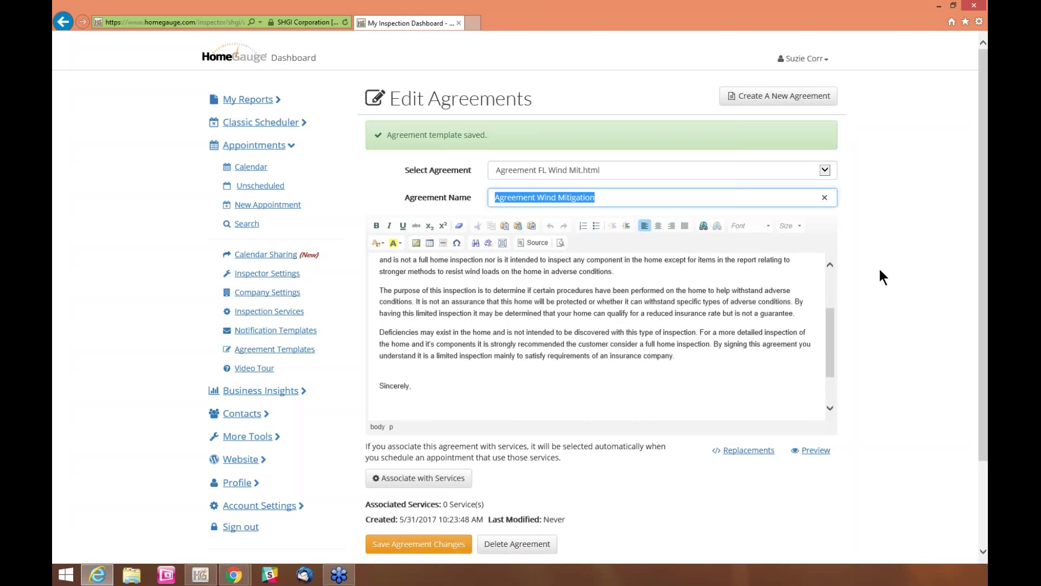
pyautogui.scroll(-2, 878, 271)
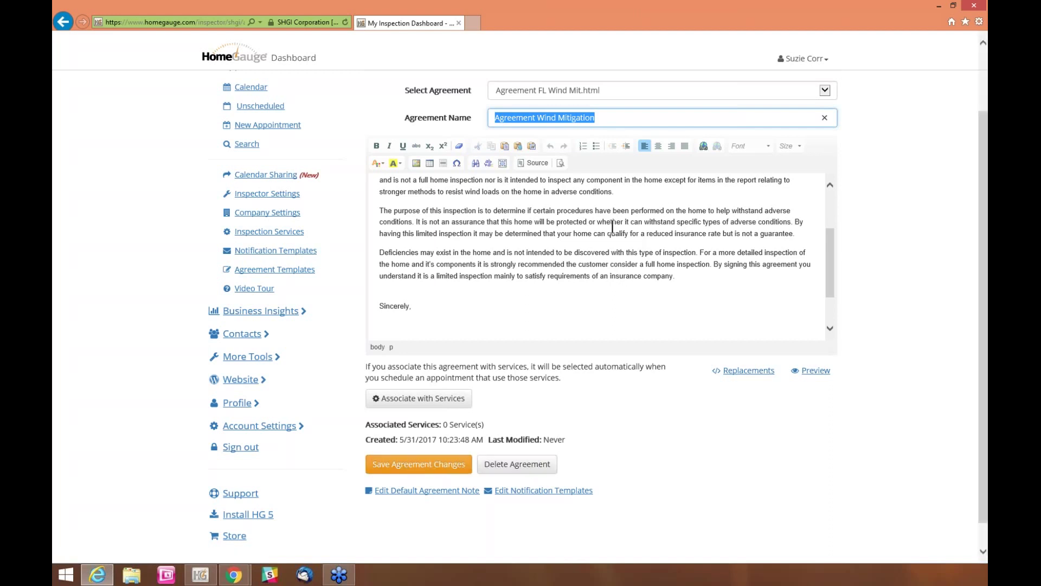
pyautogui.scroll(-2, 566, 297)
pyautogui.scroll(-2, 519, 272)
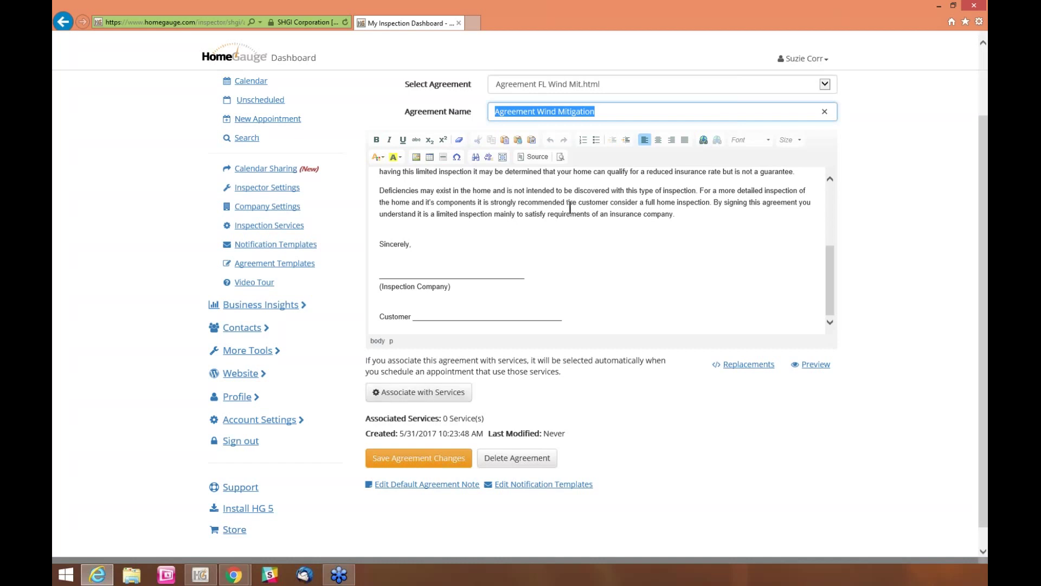
pyautogui.scroll(1, 926, 222)
pyautogui.scroll(-2, 919, 213)
# Review the service lists without linking any, then save the Agreement Wind Mitigation changes
pyautogui.click(411, 379)
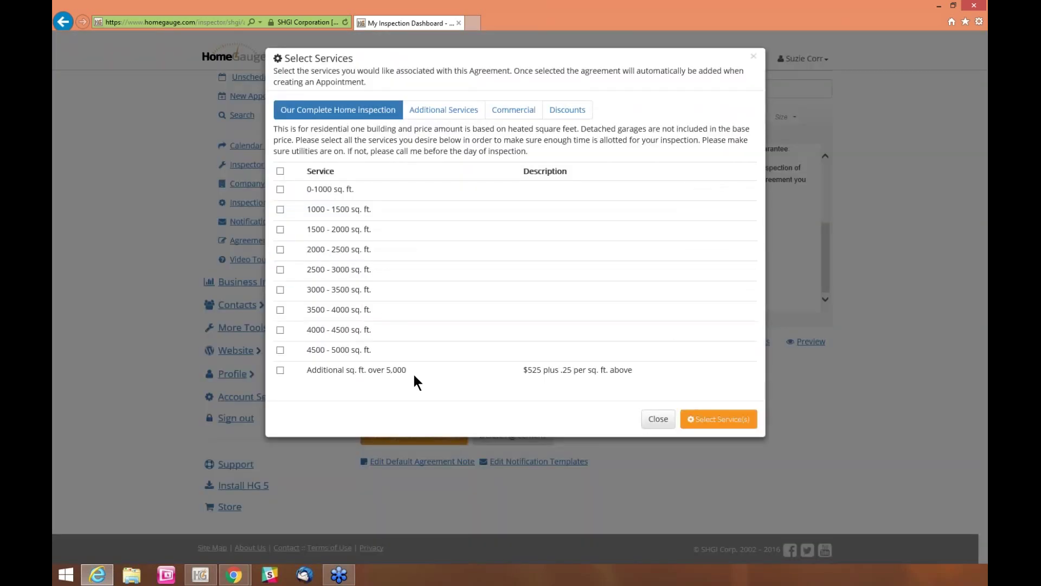
pyautogui.click(464, 116)
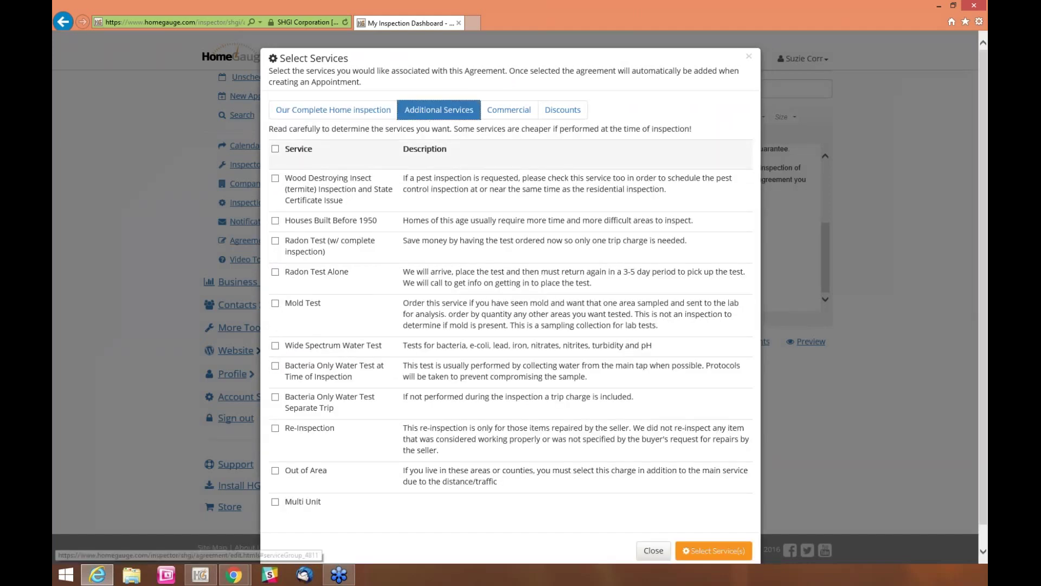
pyautogui.scroll(-1, 510, 255)
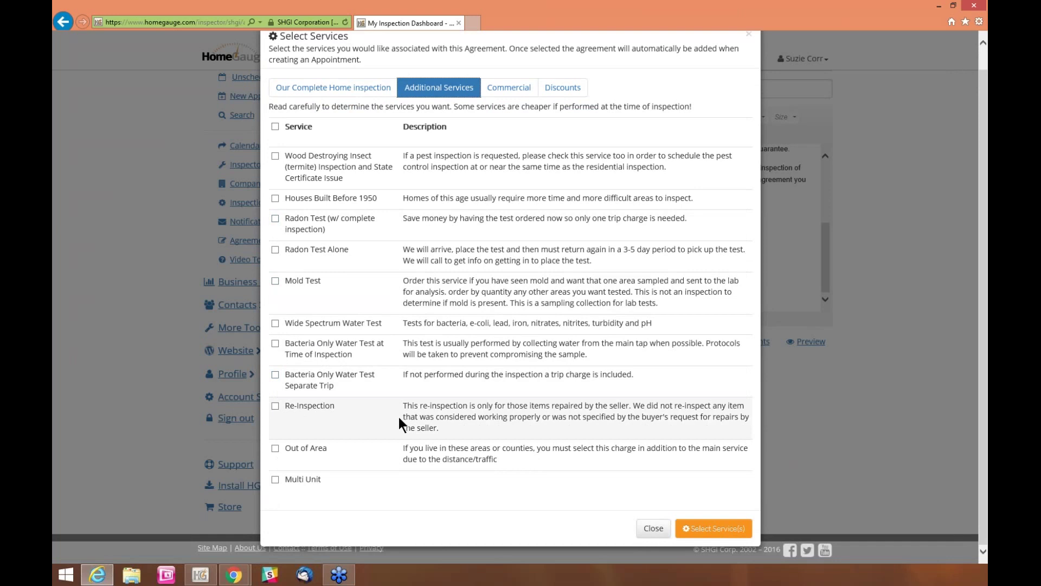
pyautogui.click(509, 87)
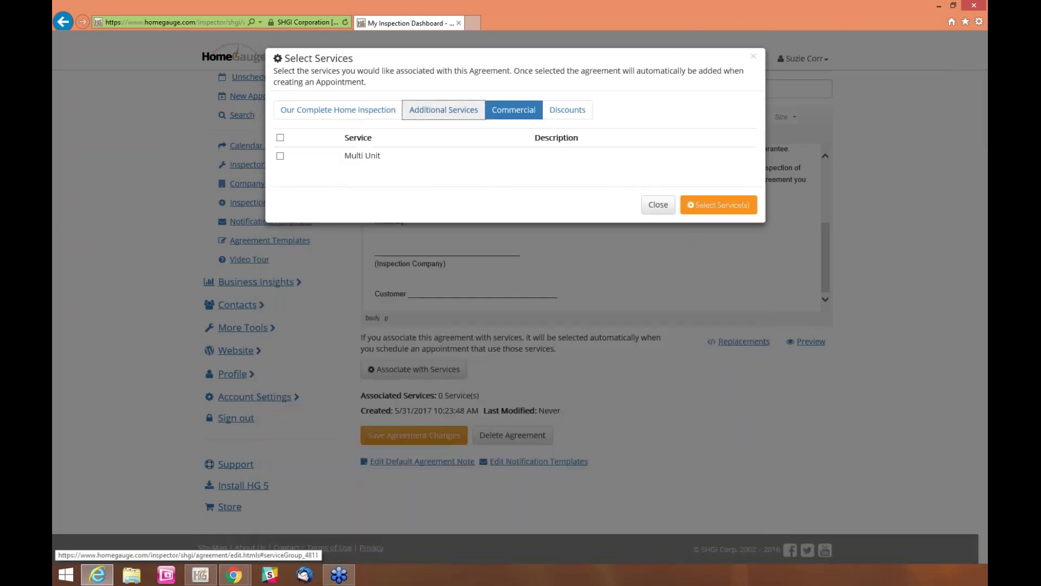
pyautogui.click(437, 109)
pyautogui.click(367, 111)
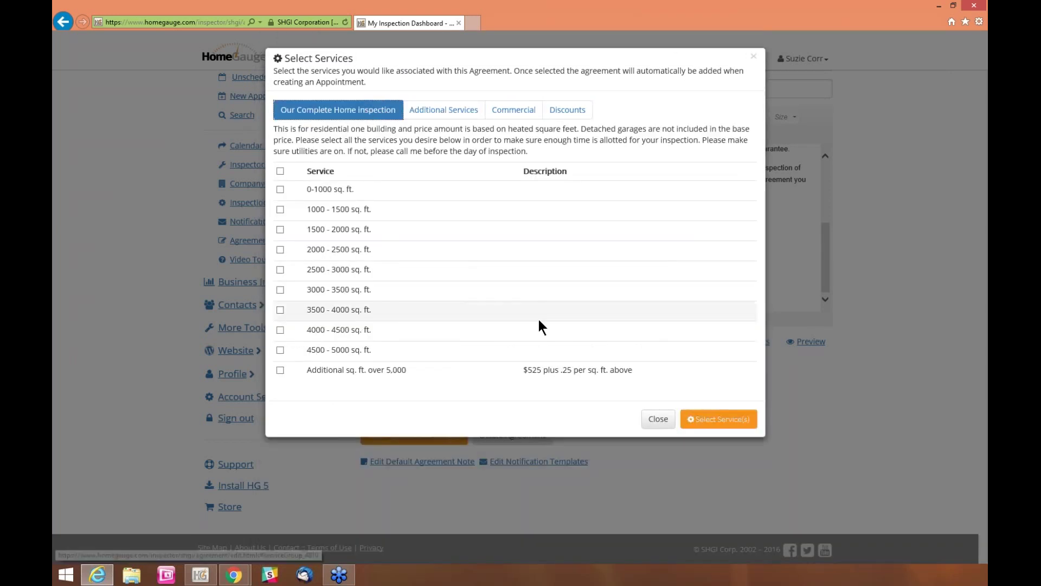
pyautogui.click(658, 419)
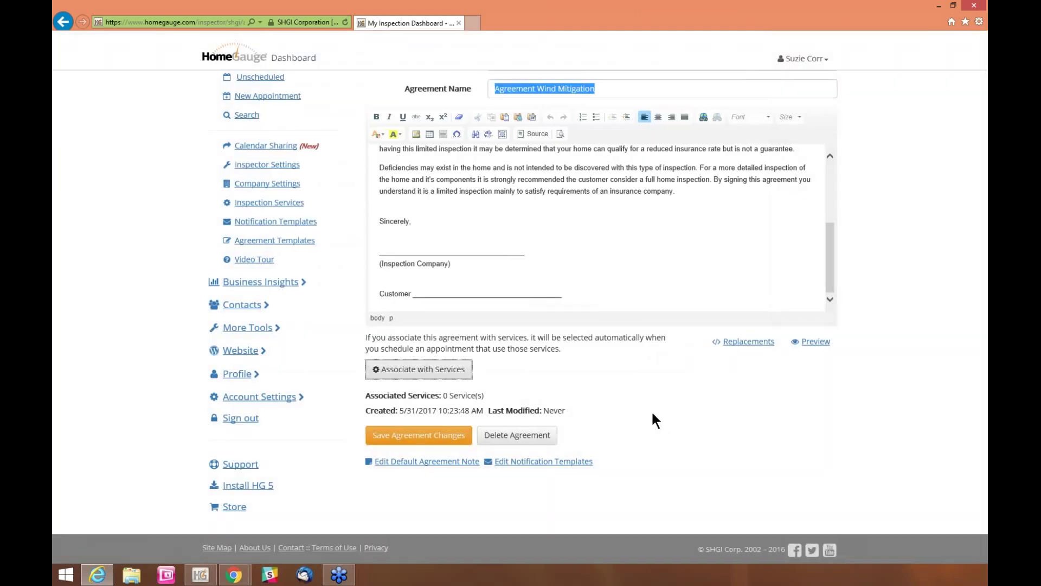
pyautogui.click(409, 437)
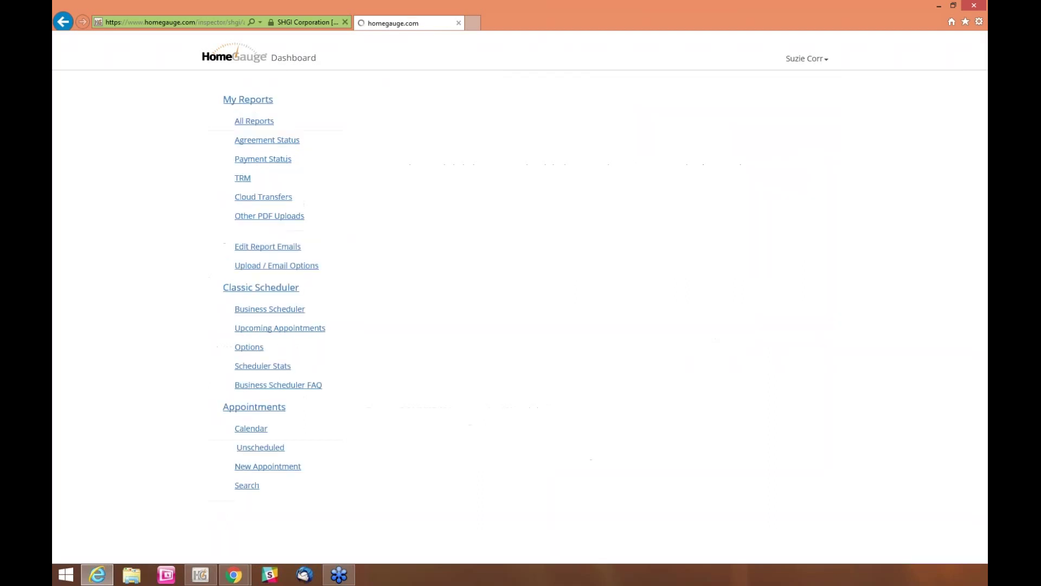
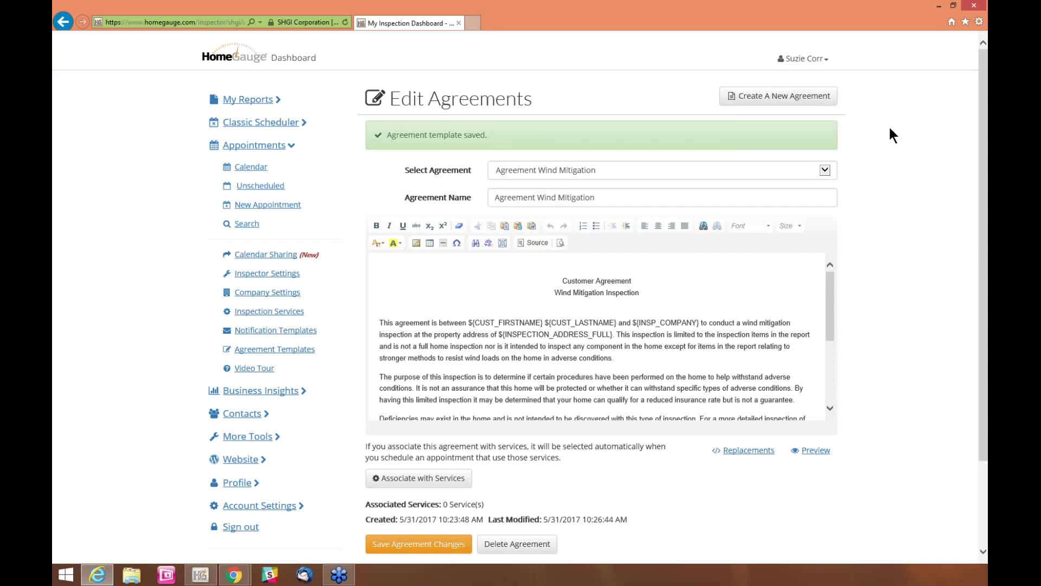
# Start a new agreement using the Sample HomeGauge Agreement as its template
pyautogui.click(761, 101)
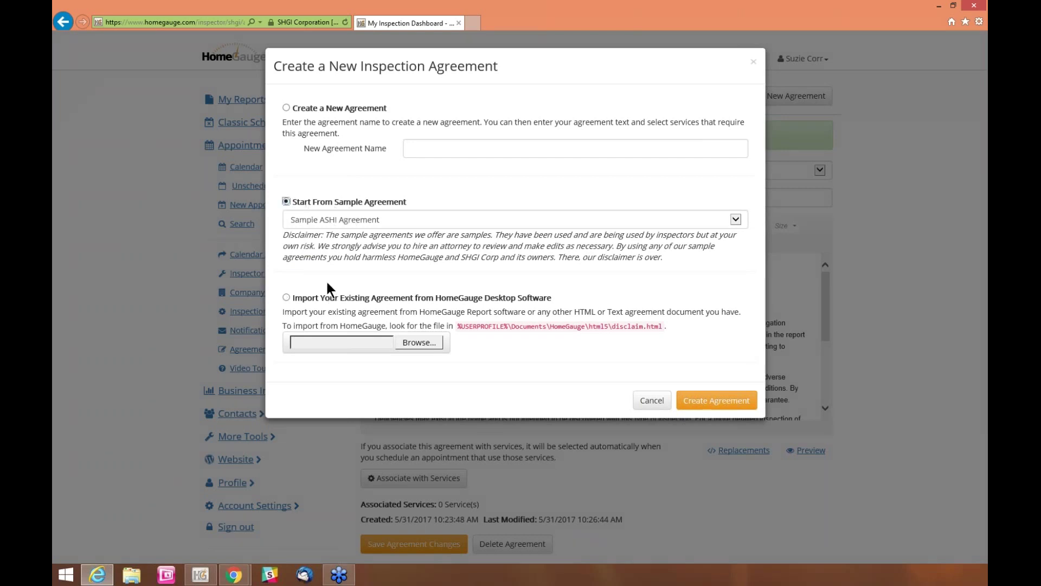
pyautogui.click(735, 220)
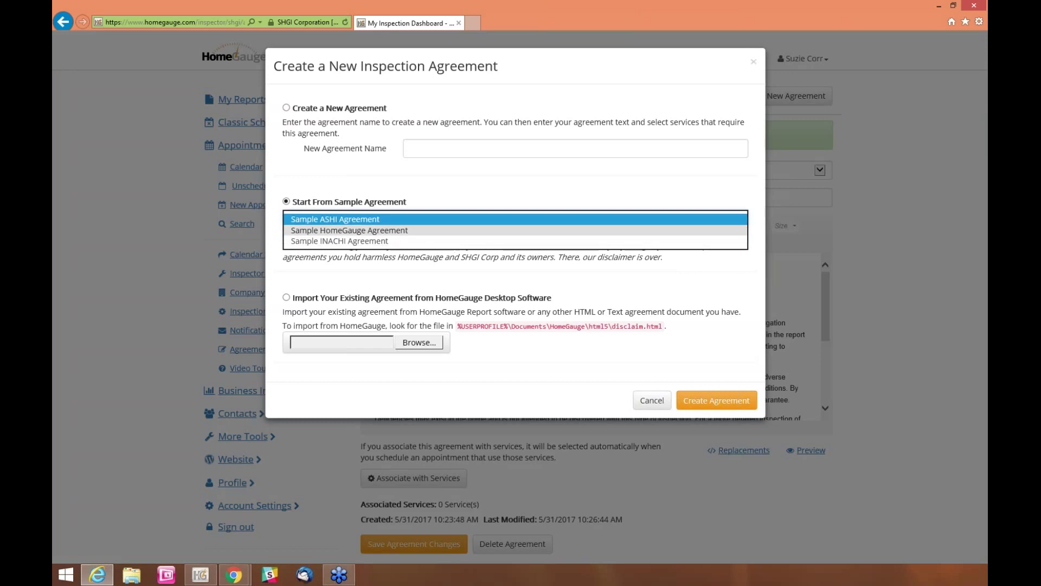
pyautogui.click(379, 230)
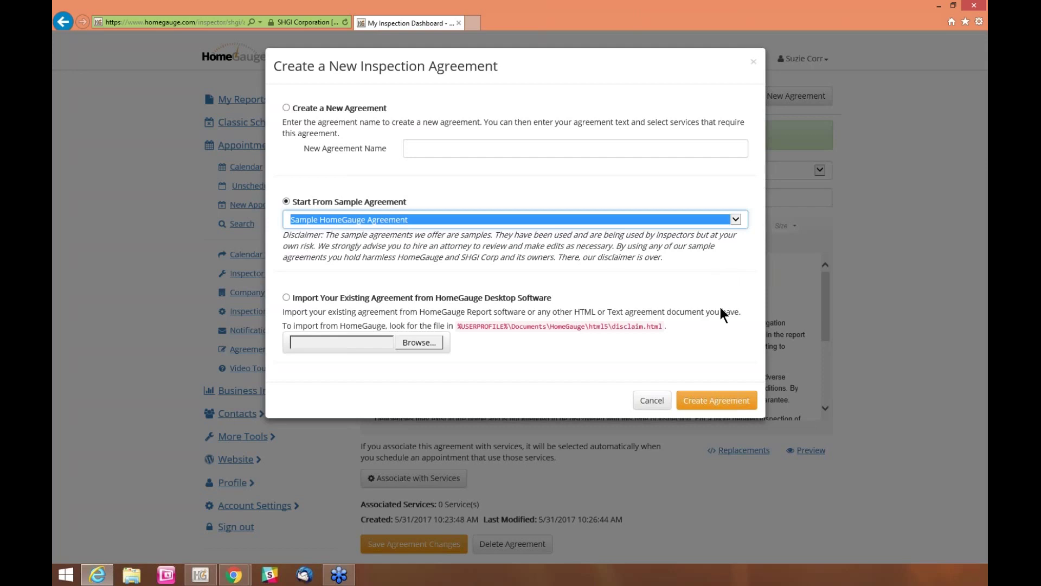
pyautogui.click(725, 402)
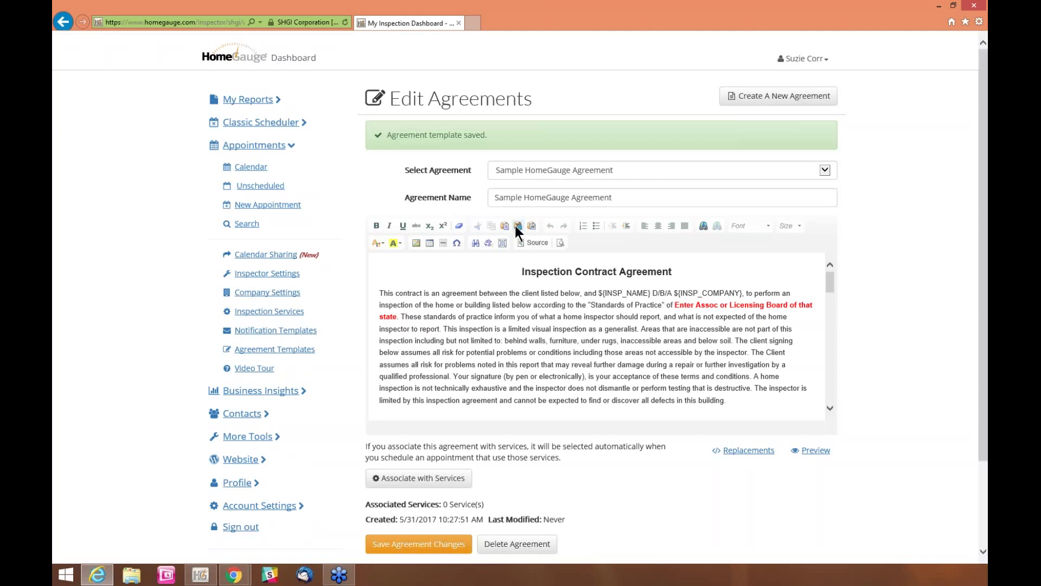
# Change the agreement name from 'Sample HomeGauge Agreement' to 'Pre Inspection Agreement'
pyautogui.tripleClick(625, 198)
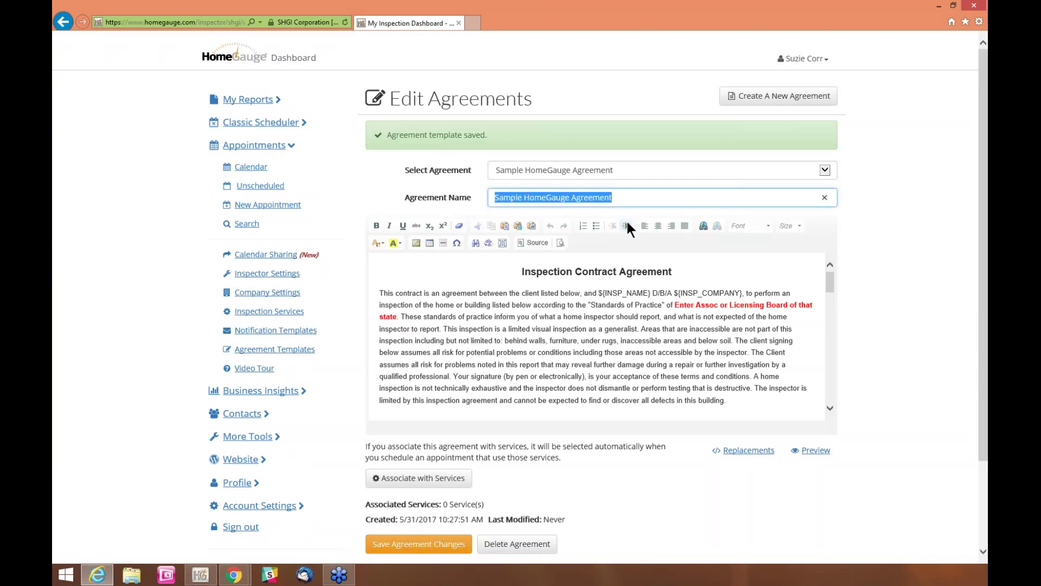
pyautogui.click(615, 198)
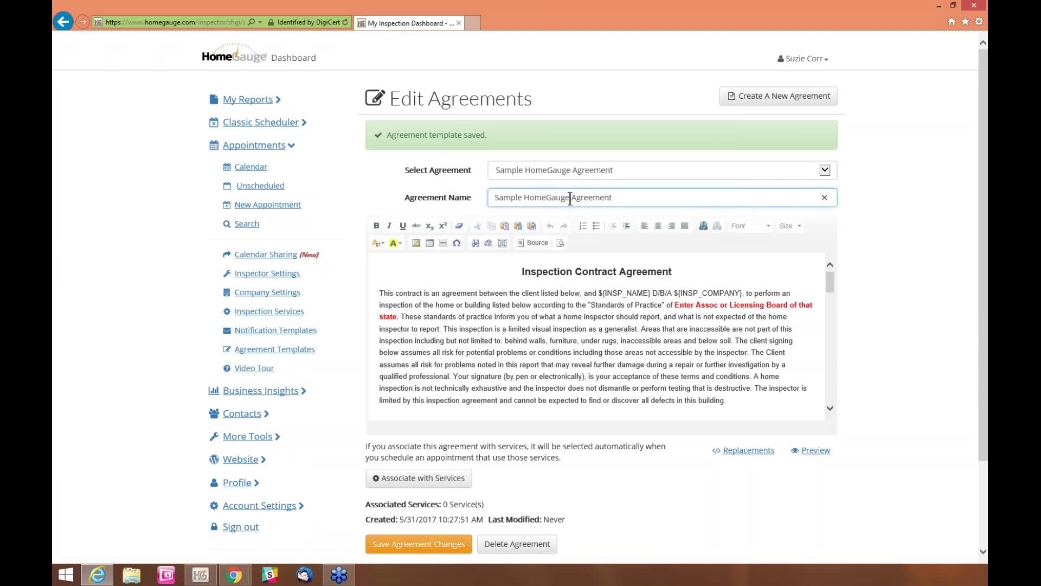
pyautogui.moveTo(613, 198); pyautogui.dragTo(545, 198)
pyautogui.hotkey('ctrl', 'a')
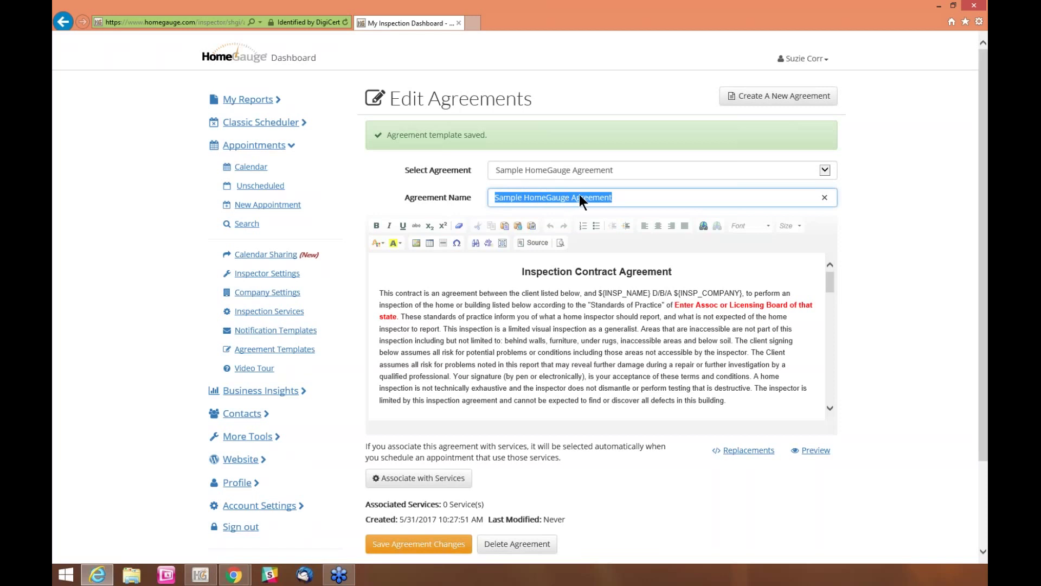
pyautogui.click(571, 192)
pyautogui.press('Delete')
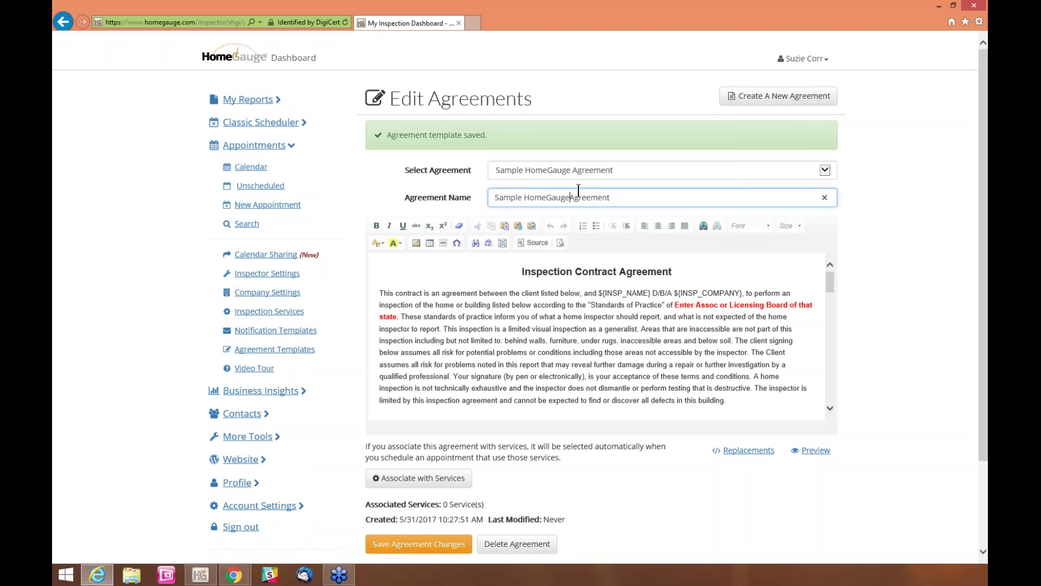
pyautogui.press('BackSpace')
pyautogui.press('BackSpace')
pyautogui.press('BackSpace')
pyautogui.press('BackSpace')
pyautogui.press('BackSpace')
pyautogui.press('BackSpace')
pyautogui.press('BackSpace')
pyautogui.press('BackSpace')
pyautogui.press('BackSpace')
pyautogui.press('BackSpace')
pyautogui.press('BackSpace')
pyautogui.press('BackSpace')
pyautogui.press('BackSpace')
pyautogui.press('BackSpace')
pyautogui.press('BackSpace')
pyautogui.press('BackSpace')
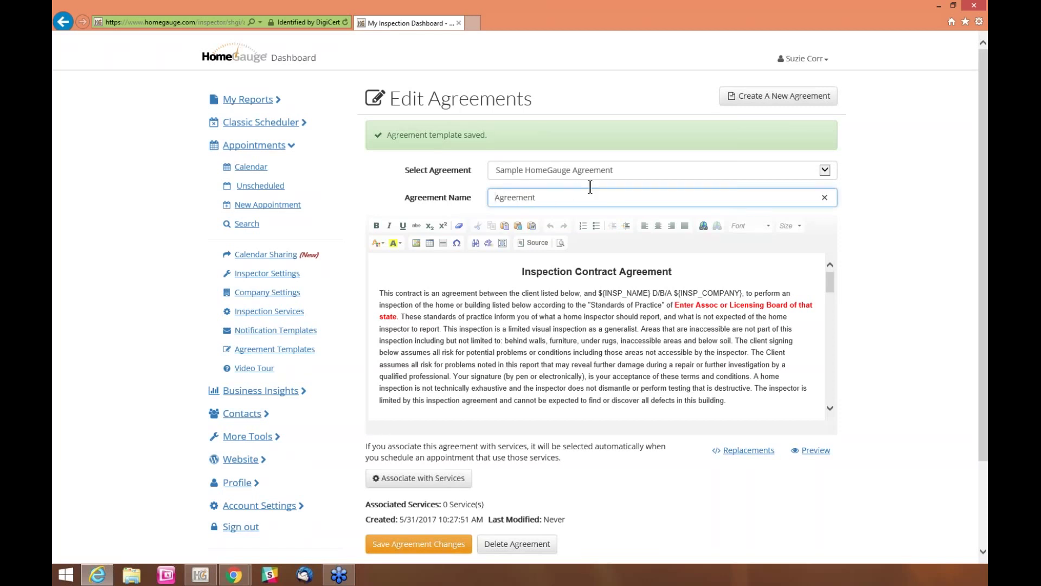
pyautogui.write('Pre Inspection')
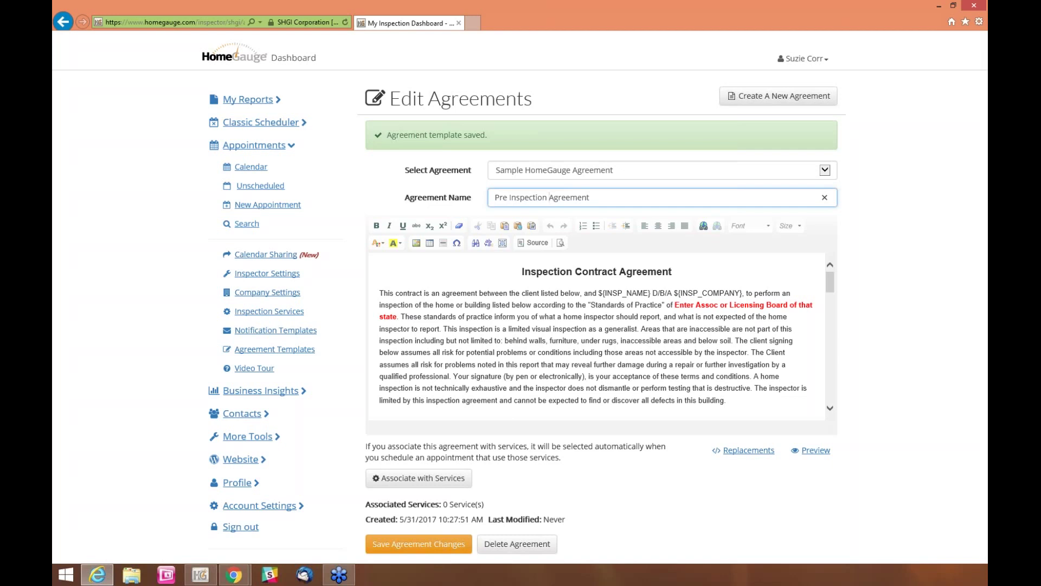
# Replace the 'Enter Assoc or Licensing Board of that state.' placeholder with 'North Carolina.'
pyautogui.scroll(-1, 602, 331)
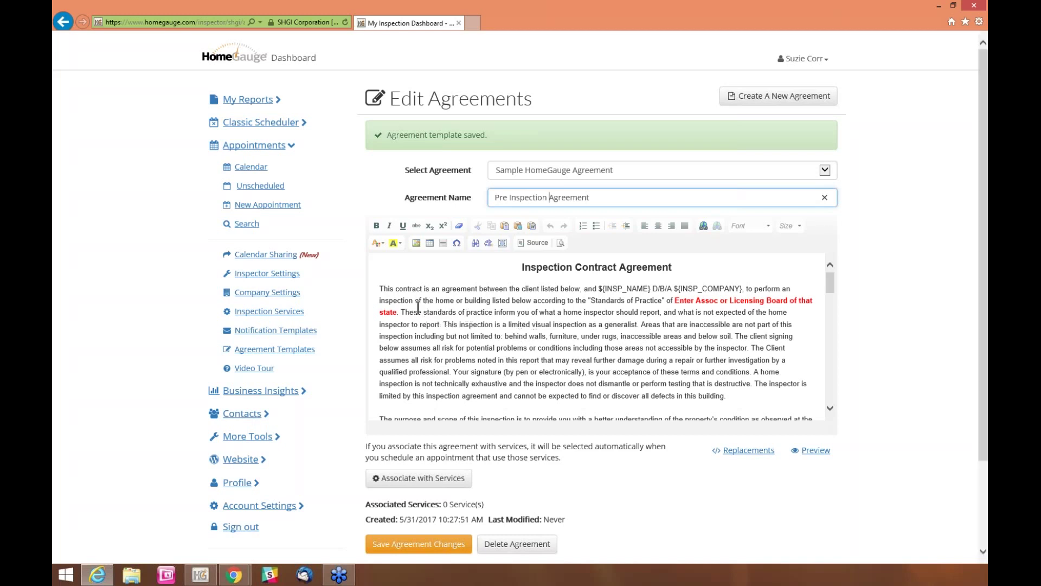
pyautogui.doubleClick(396, 311)
pyautogui.click(463, 342)
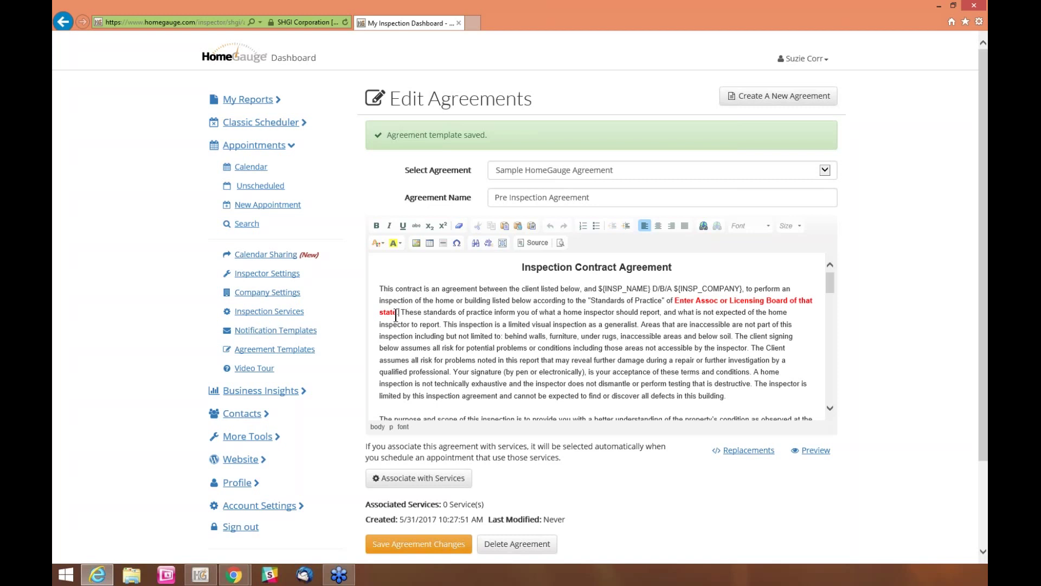
pyautogui.moveTo(399, 313); pyautogui.dragTo(676, 302)
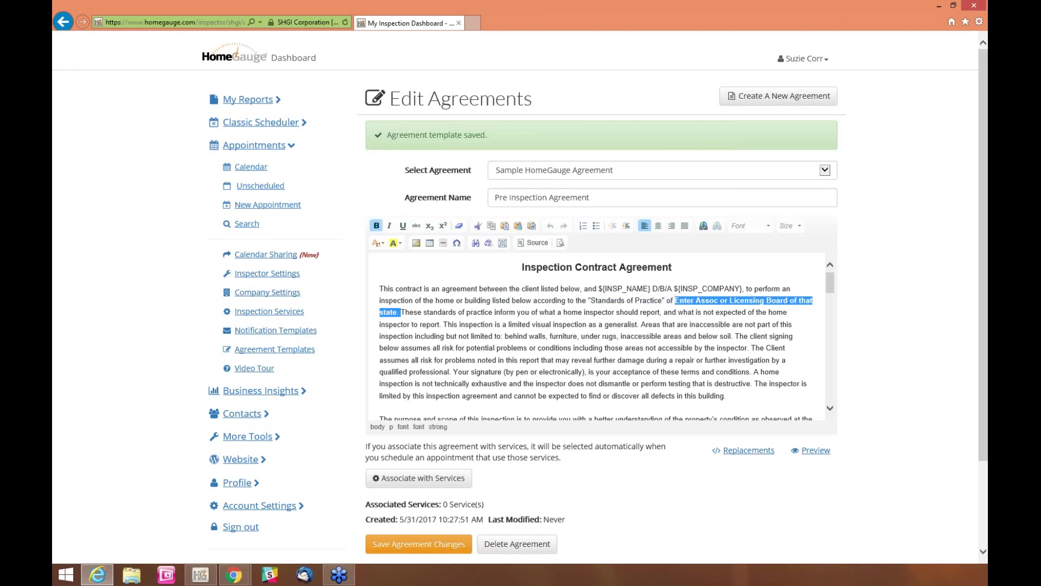
pyautogui.press('Delete')
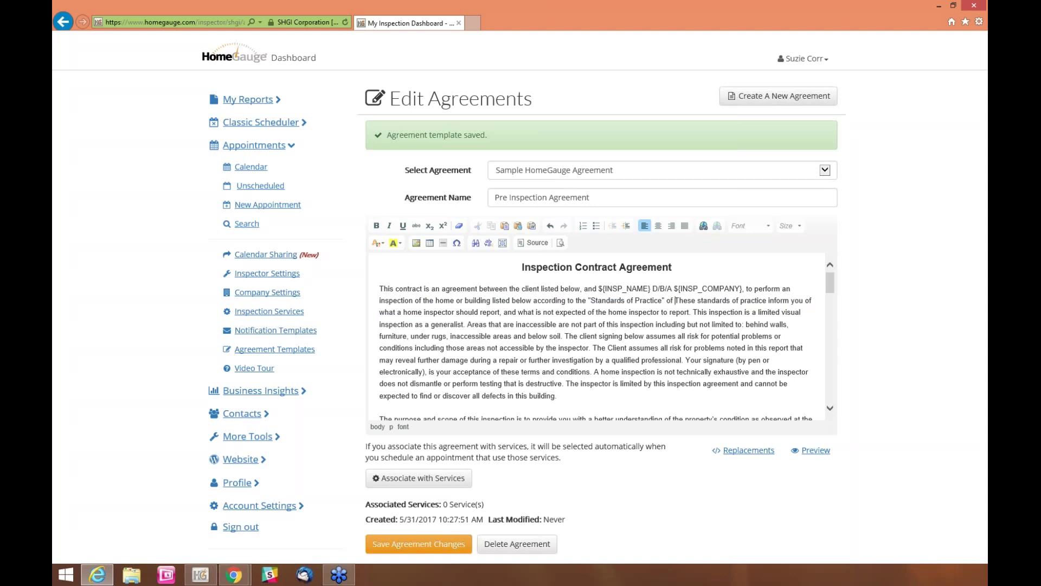
pyautogui.write('North Car')
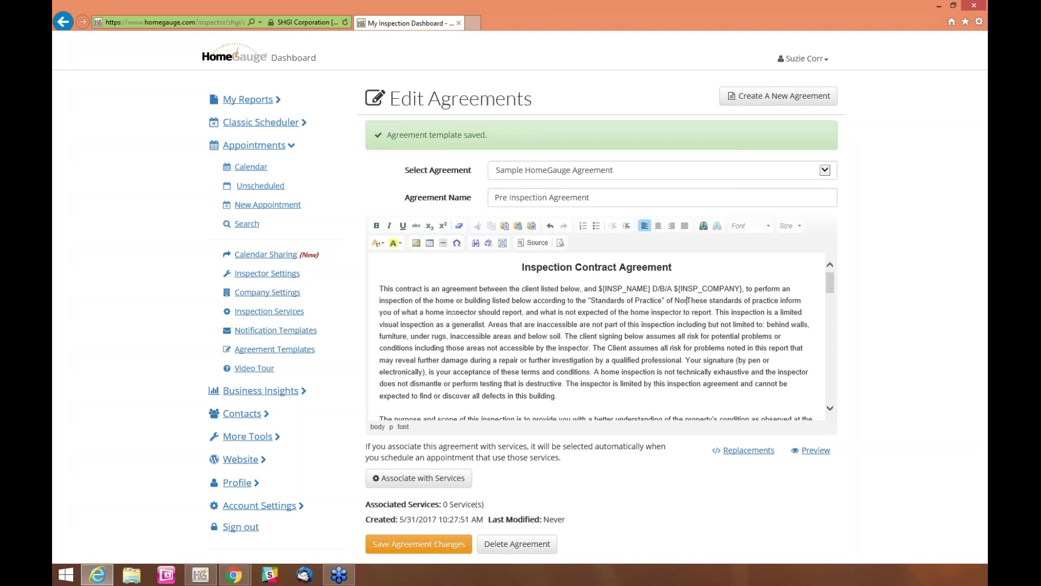
pyautogui.press('BackSpace')
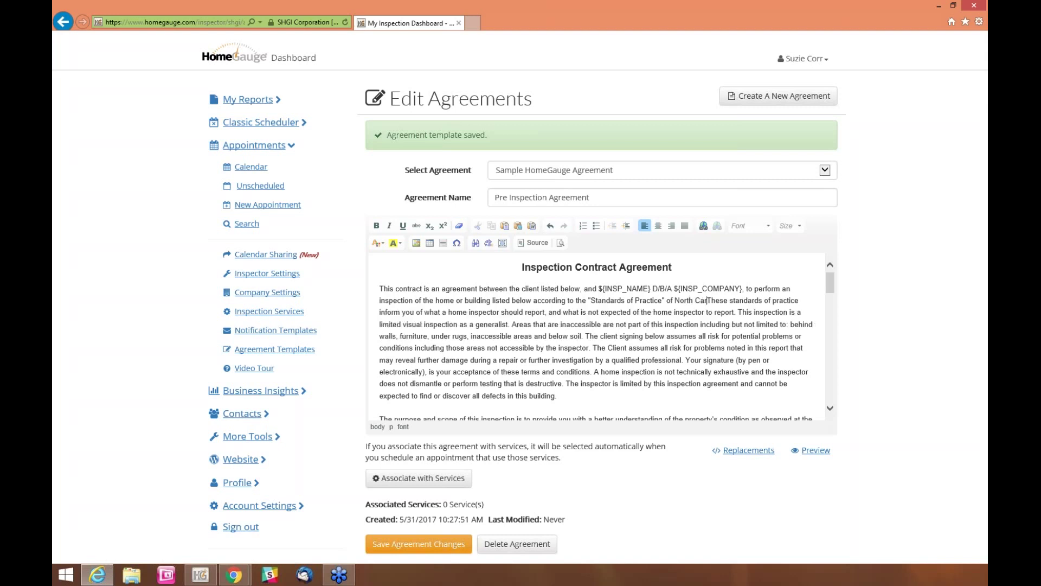
pyautogui.write('olina.')
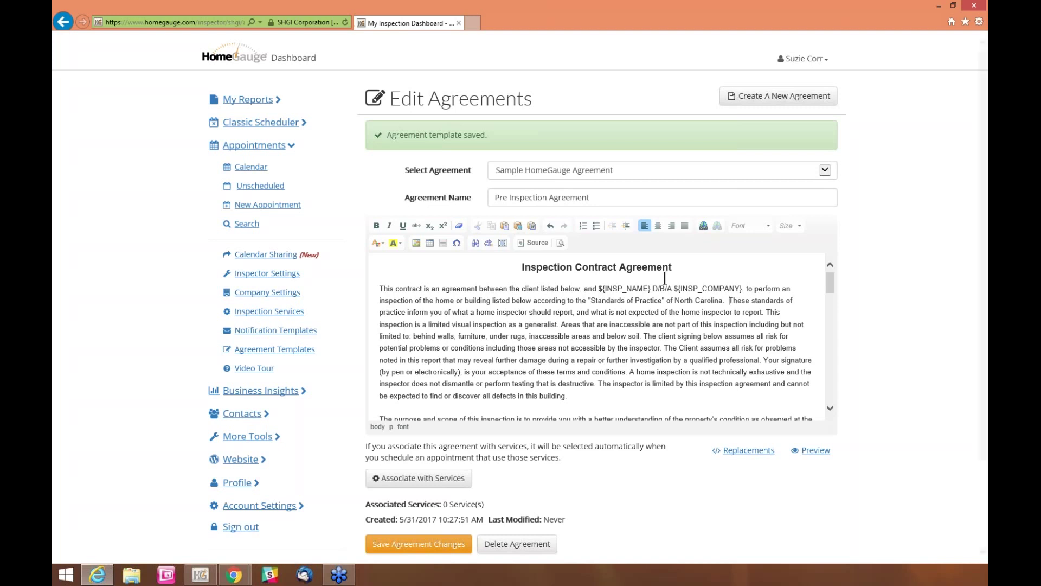
pyautogui.moveTo(598, 288); pyautogui.dragTo(730, 287)
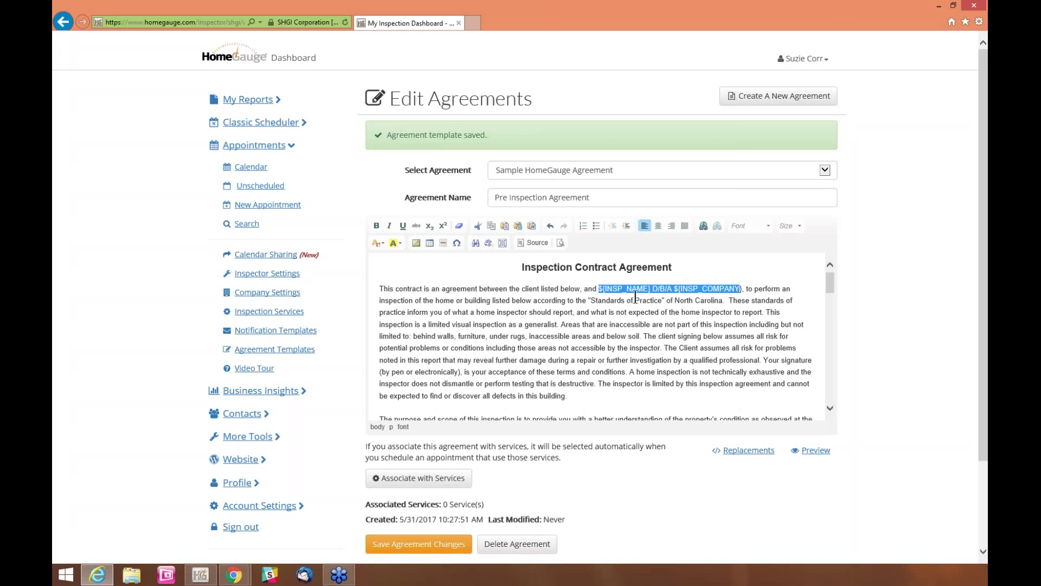
# Review the agreement body down to the customer name placeholder after Client Name
pyautogui.click(715, 325)
pyautogui.scroll(-1, 715, 338)
pyautogui.scroll(-1, 715, 338)
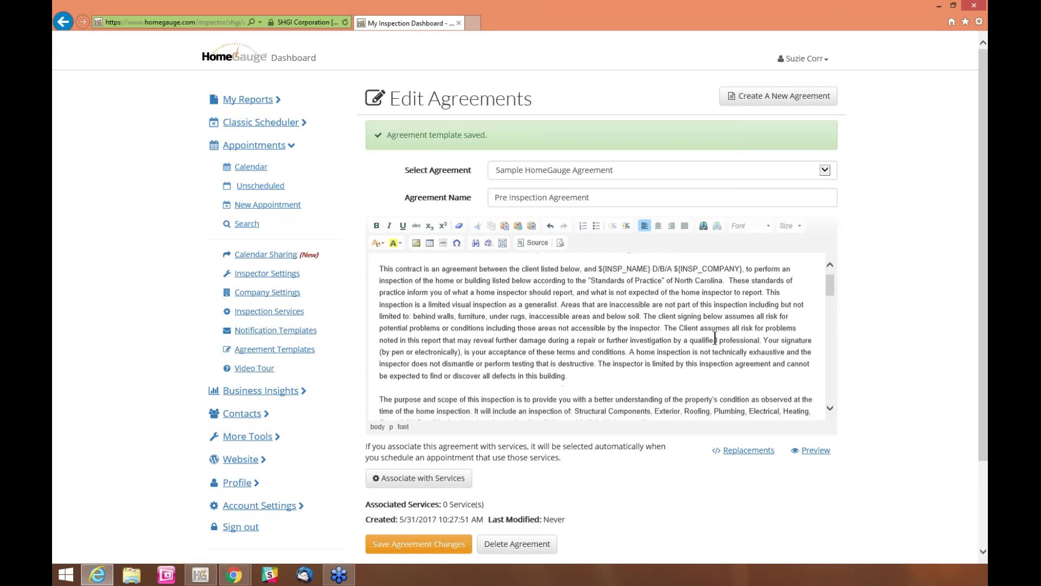
pyautogui.scroll(-10, 715, 338)
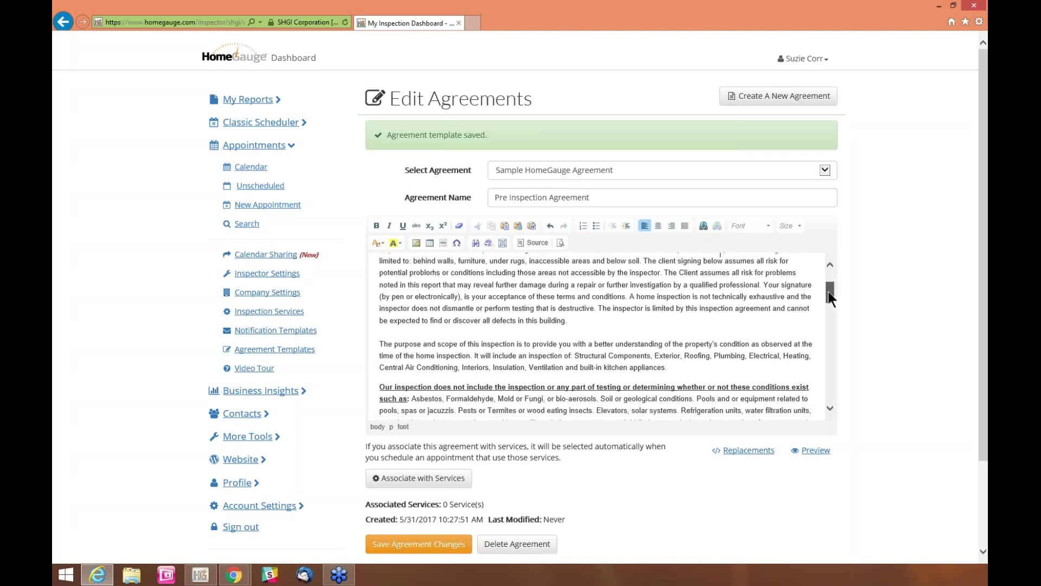
pyautogui.scroll(-9, 827, 300)
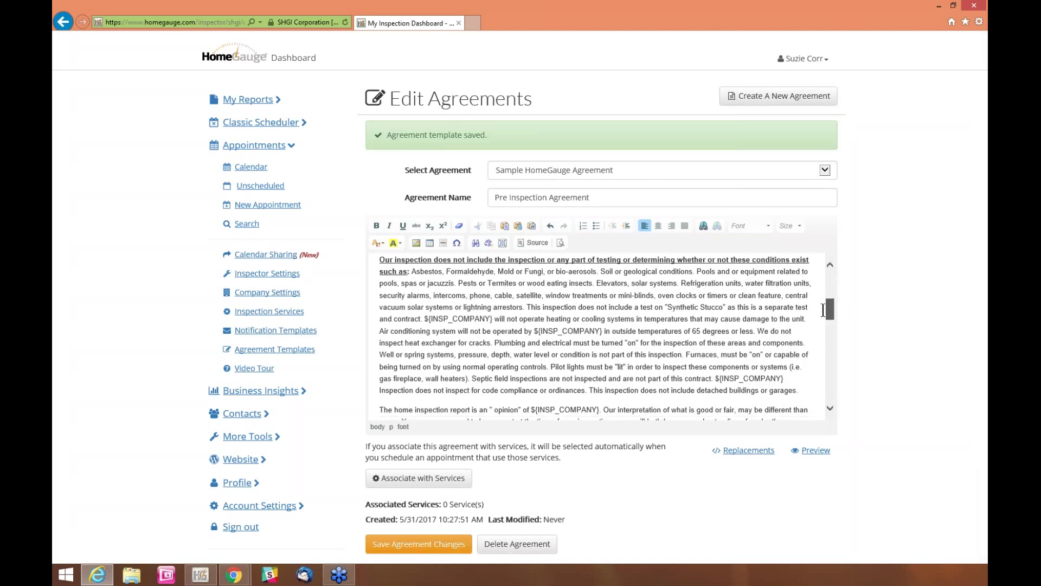
pyautogui.moveTo(534, 318); pyautogui.dragTo(601, 320)
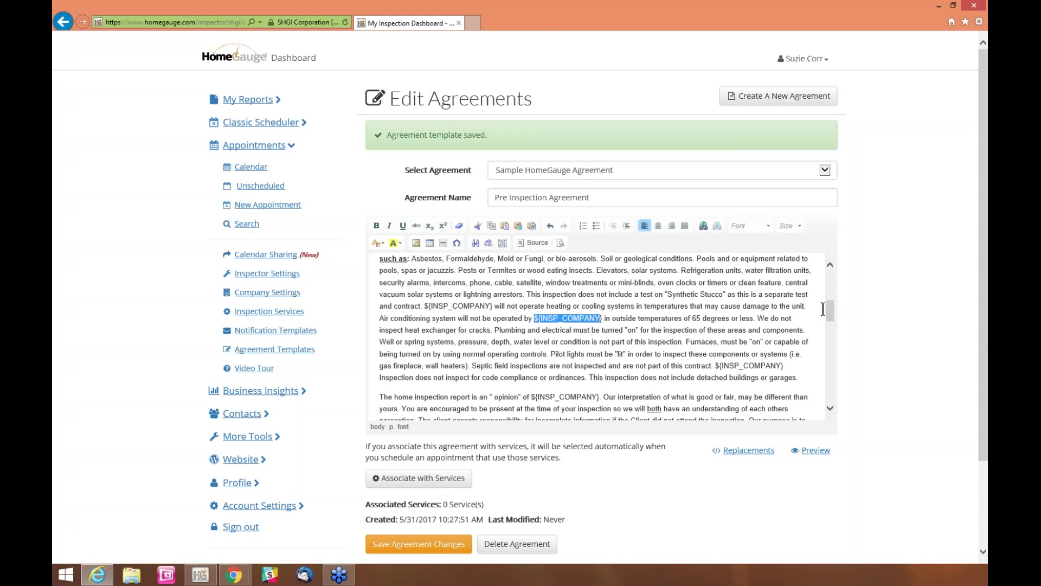
pyautogui.moveTo(828, 308); pyautogui.dragTo(829, 385)
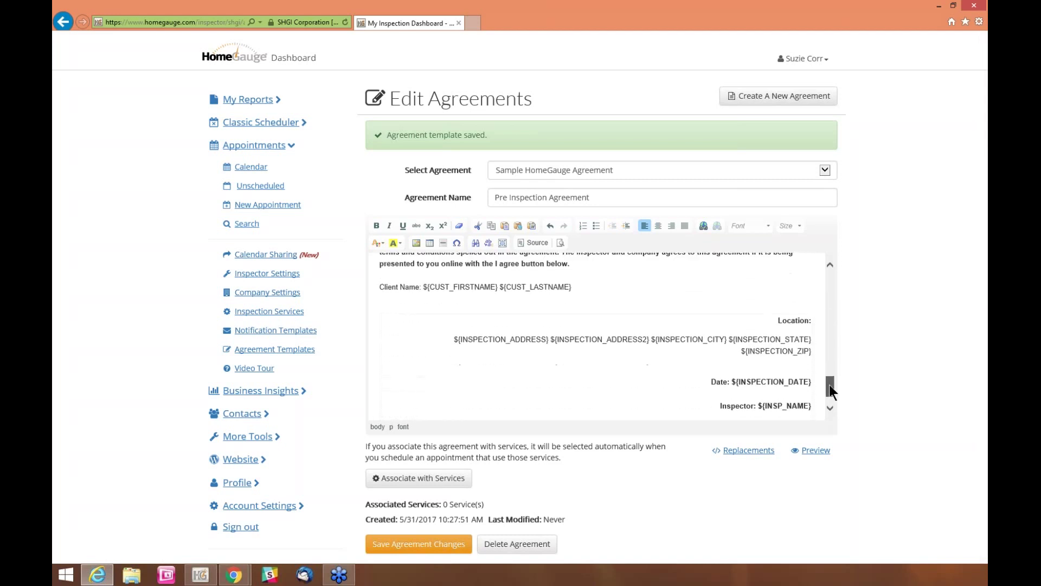
pyautogui.moveTo(424, 287); pyautogui.dragTo(571, 287)
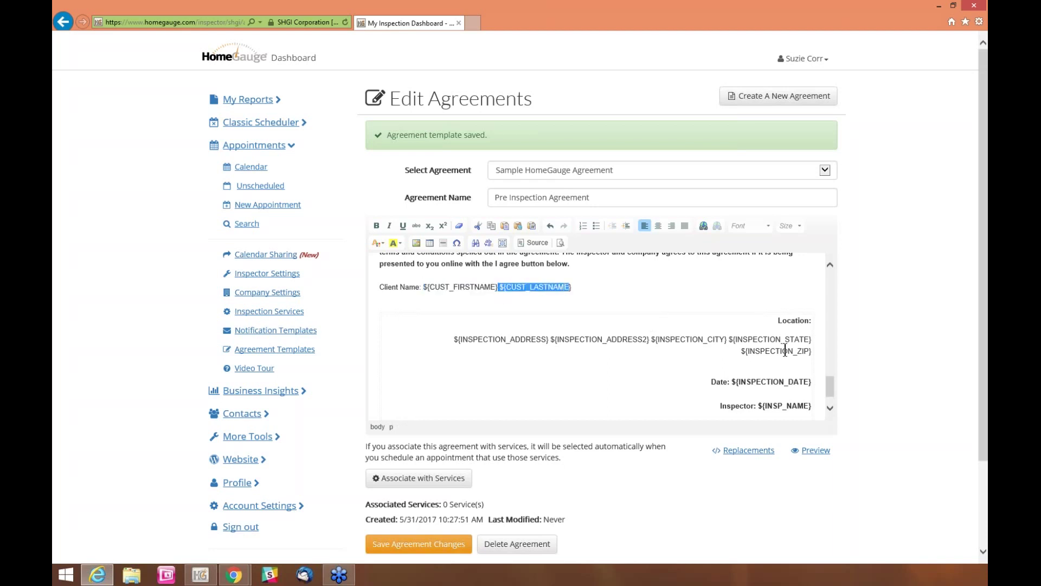
# Bold the Date line among the address, date and total cost placeholder lines
pyautogui.scroll(-1, 831, 386)
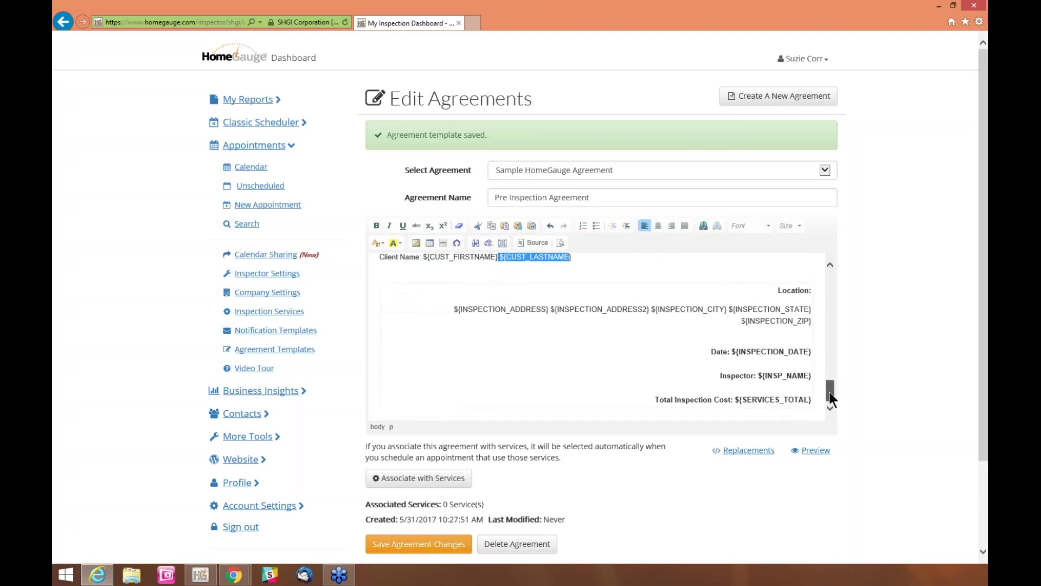
pyautogui.moveTo(455, 310); pyautogui.dragTo(796, 310)
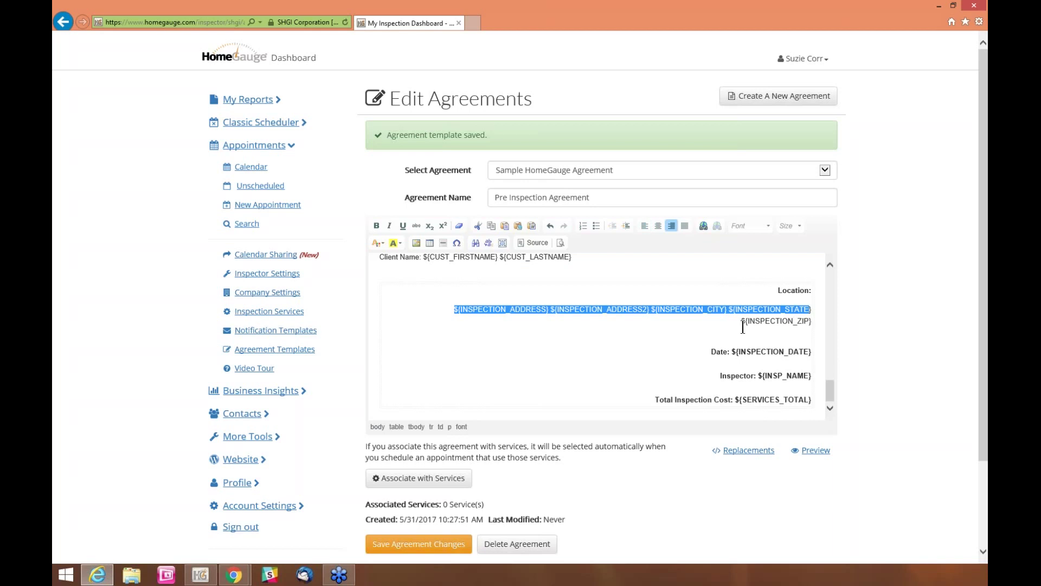
pyautogui.moveTo(712, 352); pyautogui.dragTo(811, 352)
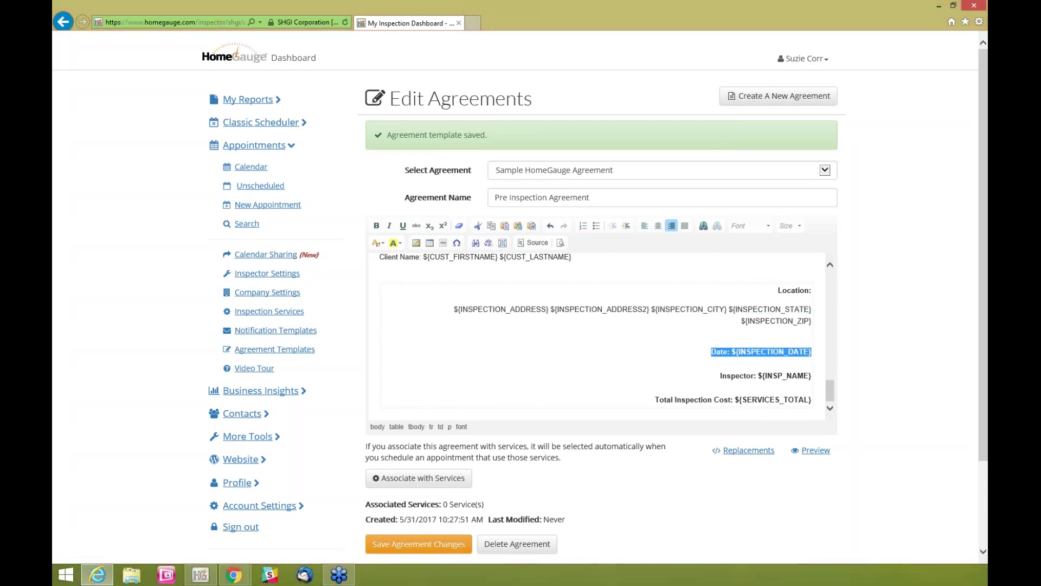
pyautogui.hotkey('ctrl', 'b')
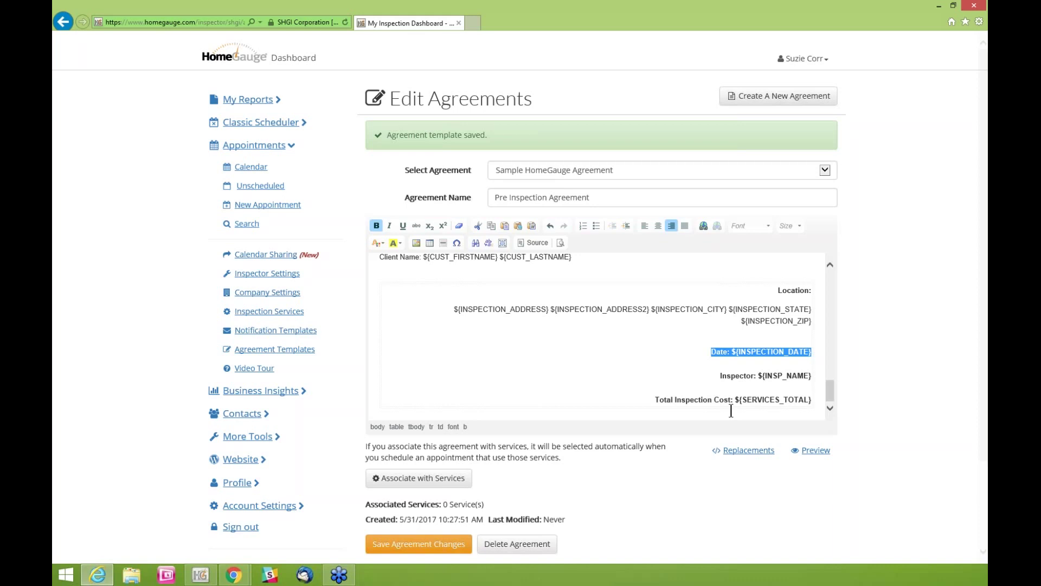
pyautogui.moveTo(655, 399); pyautogui.dragTo(814, 401)
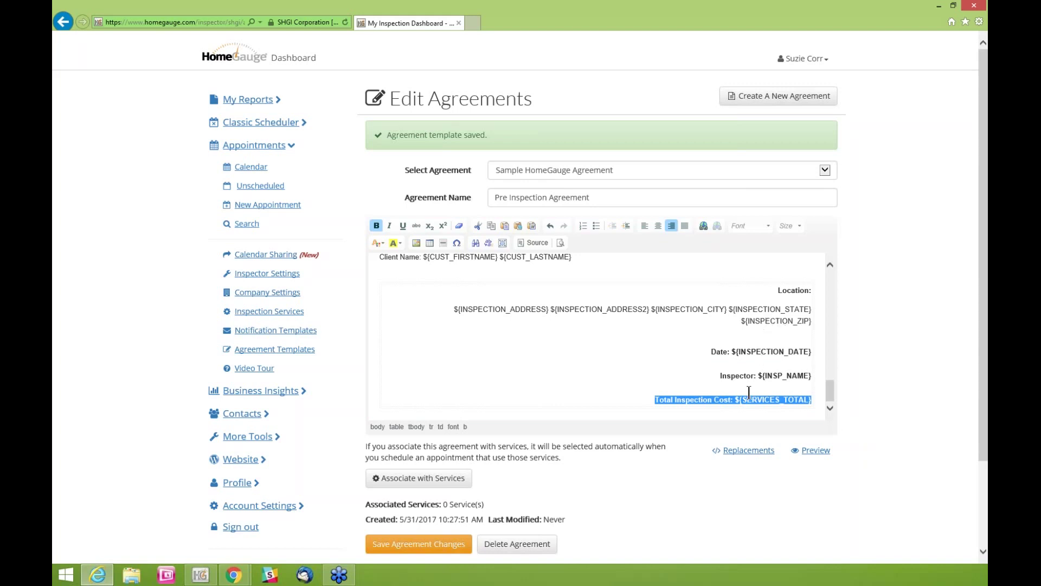
# Open the agreement replacement variables table and browse its example values
pyautogui.click(743, 452)
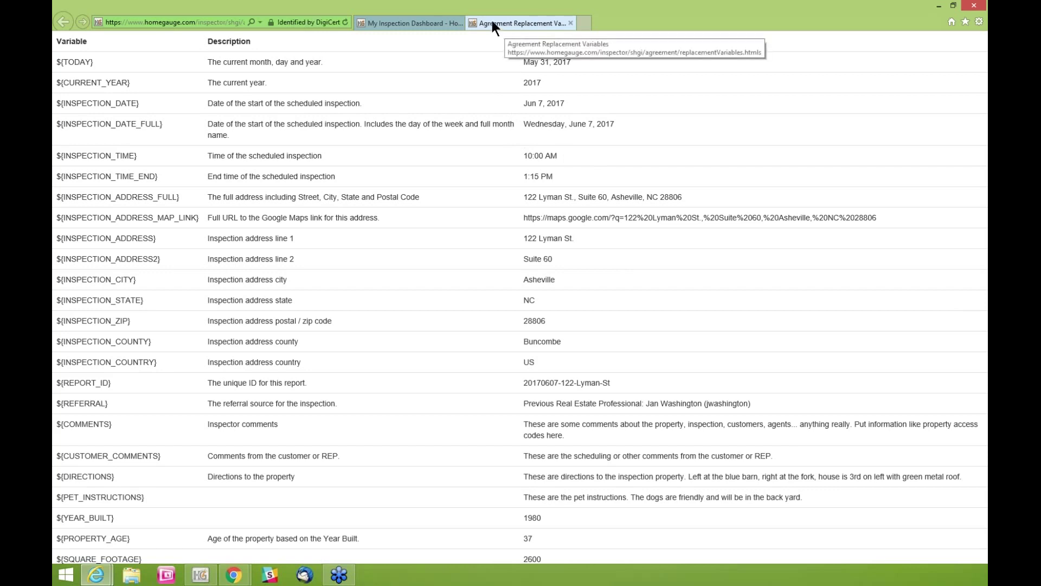
pyautogui.click(422, 22)
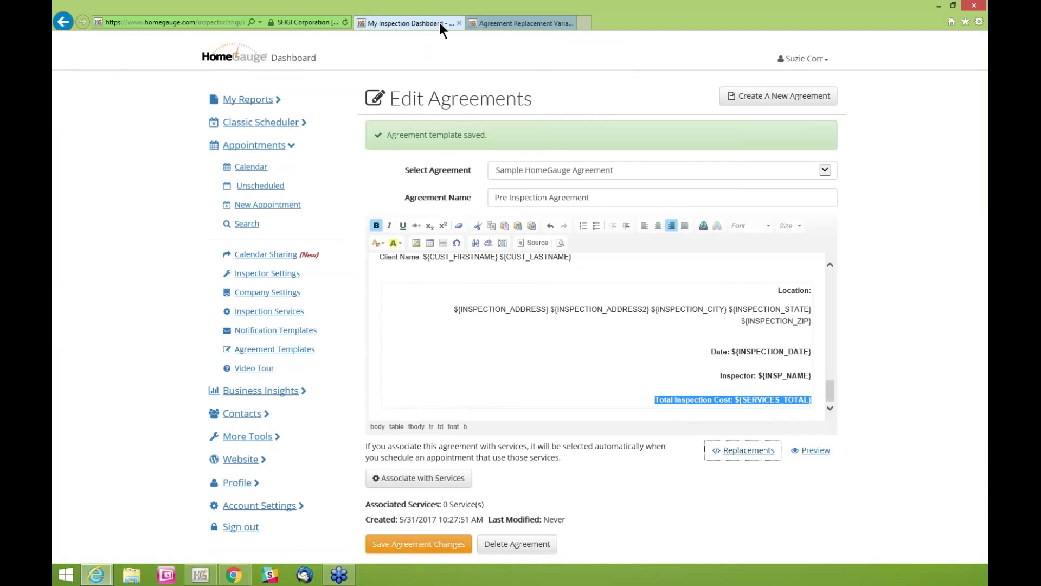
pyautogui.click(504, 22)
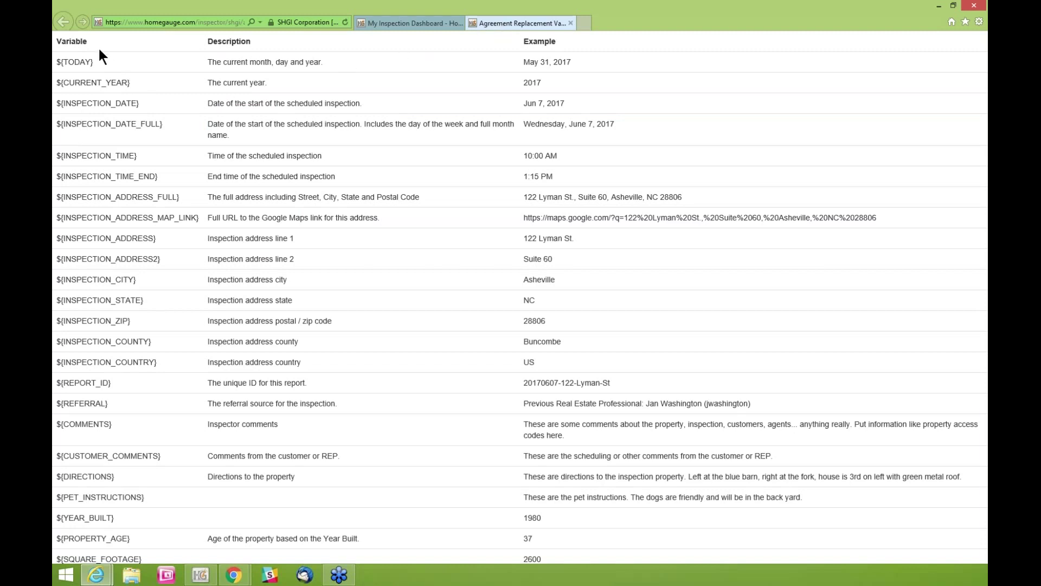
pyautogui.moveTo(156, 238); pyautogui.dragTo(55, 238)
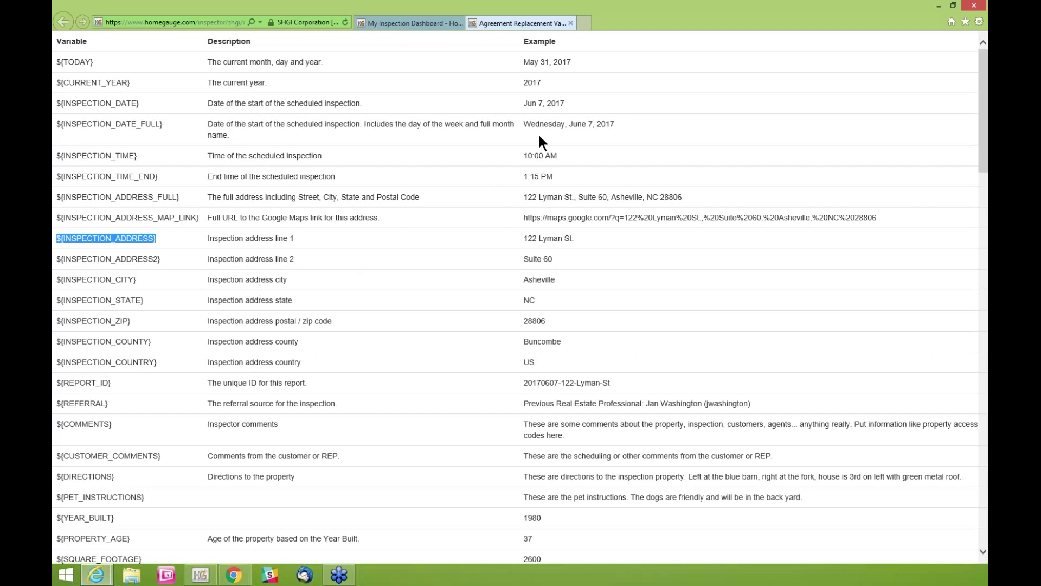
pyautogui.moveTo(558, 257); pyautogui.dragTo(524, 256)
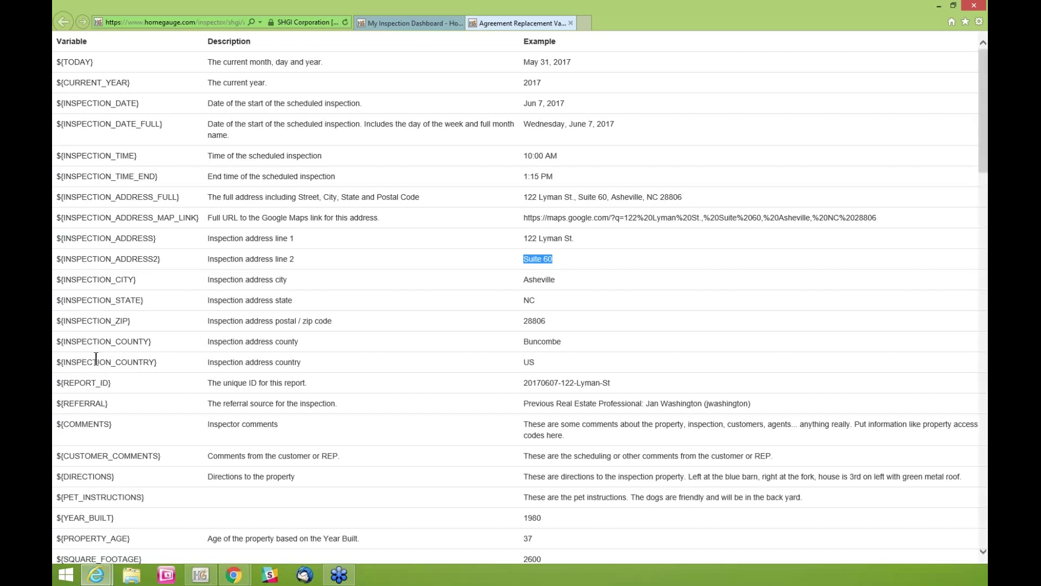
# Copy the ${SERVICES_SIMPLE} variable name from the variables table
pyautogui.scroll(-1, 96, 358)
pyautogui.scroll(-3, 76, 288)
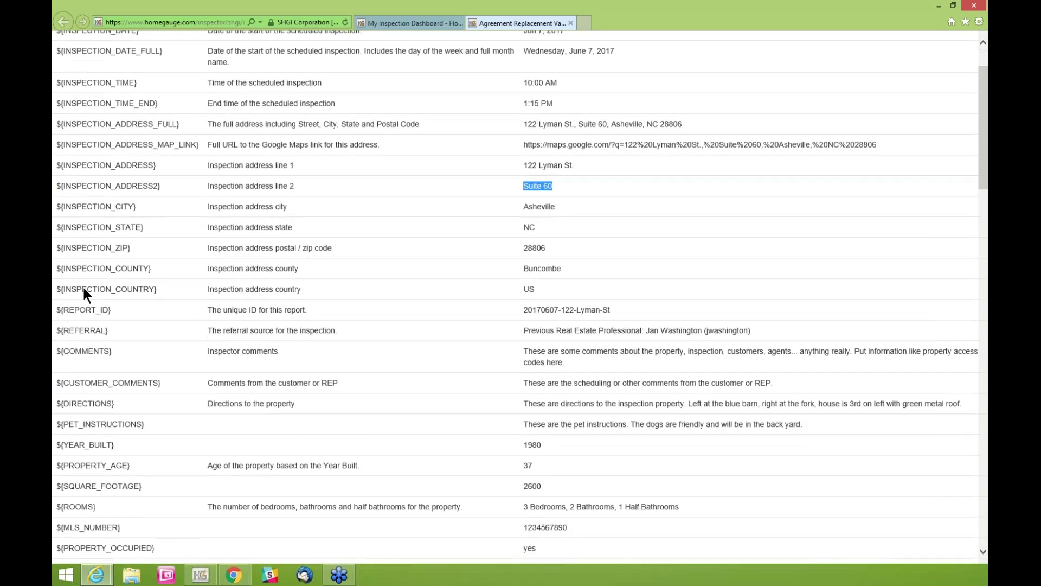
pyautogui.scroll(-5, 115, 285)
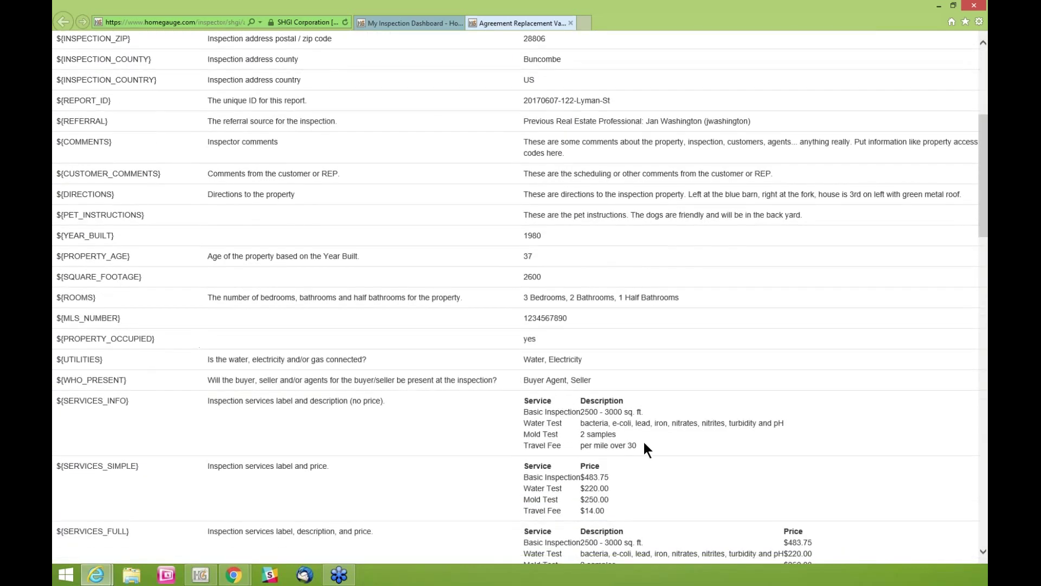
pyautogui.moveTo(591, 440); pyautogui.dragTo(554, 425)
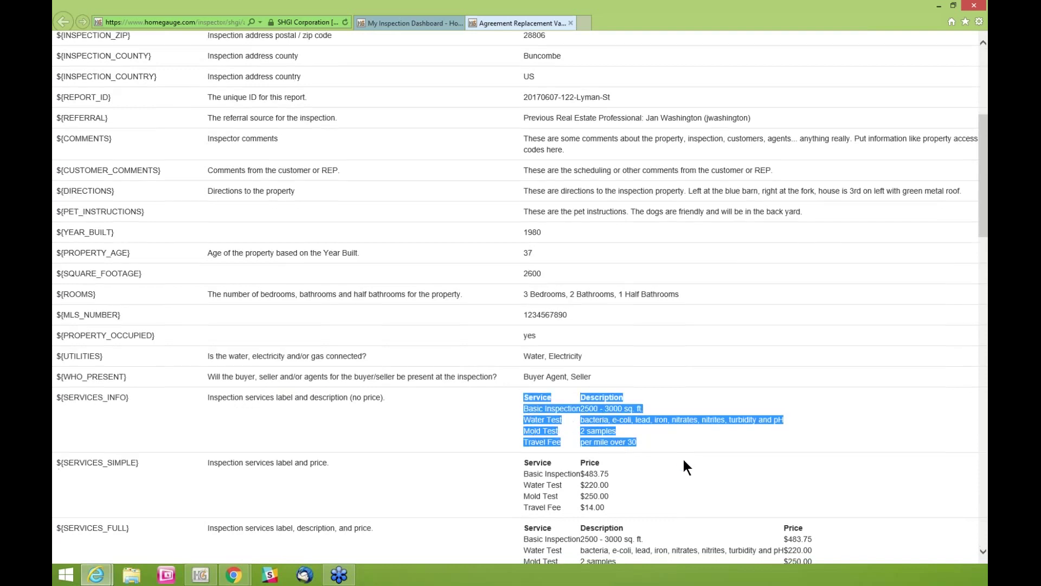
pyautogui.scroll(-1, 684, 460)
pyautogui.scroll(-1, 683, 457)
pyautogui.moveTo(605, 408); pyautogui.dragTo(522, 367)
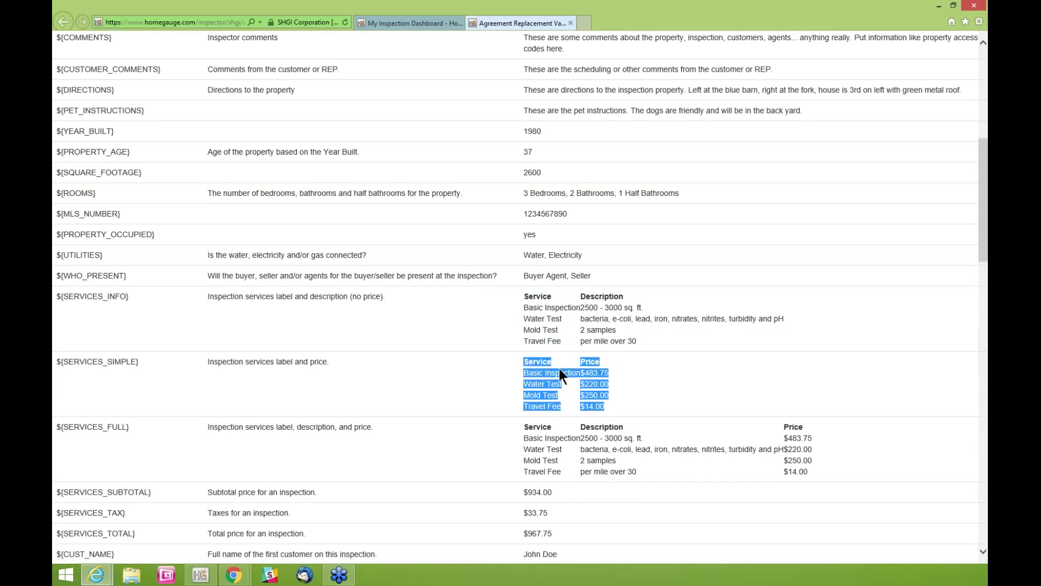
pyautogui.click(147, 360)
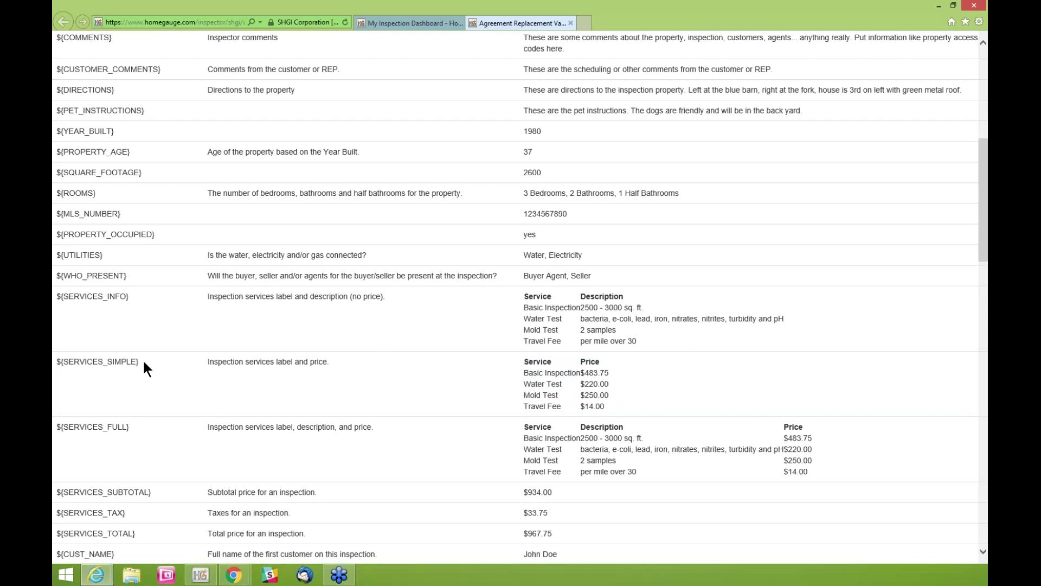
pyautogui.moveTo(138, 362); pyautogui.dragTo(60, 357)
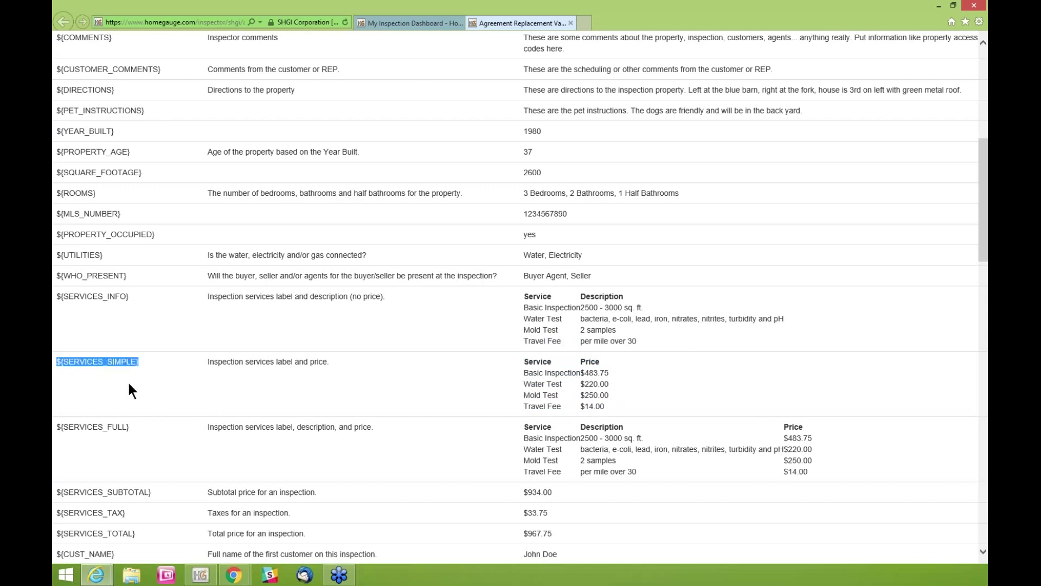
pyautogui.rightClick(108, 363)
pyautogui.click(90, 381)
# Paste ${SERVICES_SIMPLE} on a new line above Total Inspection Cost, allowing clipboard access
pyautogui.click(398, 22)
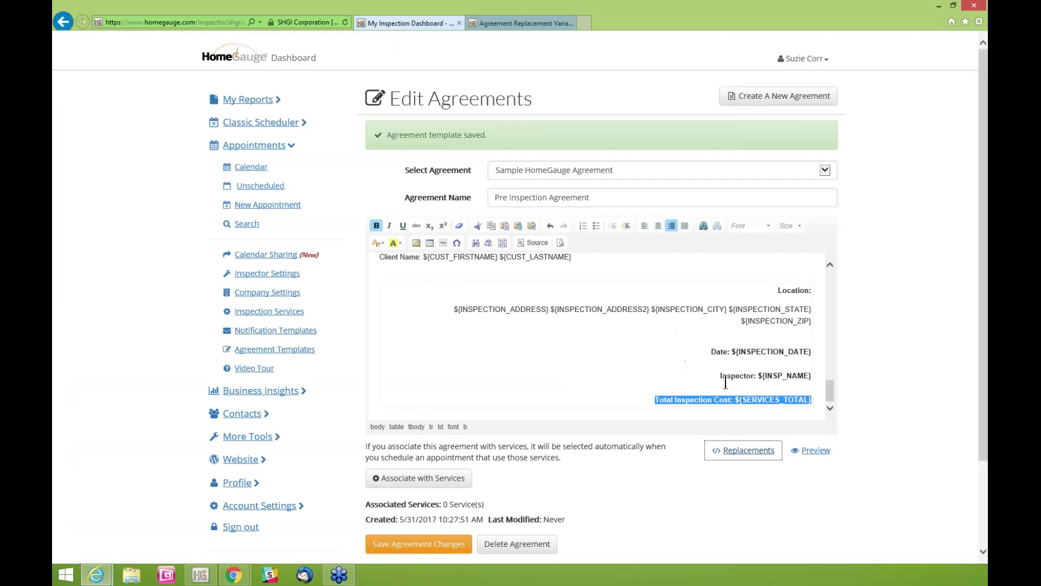
pyautogui.click(746, 392)
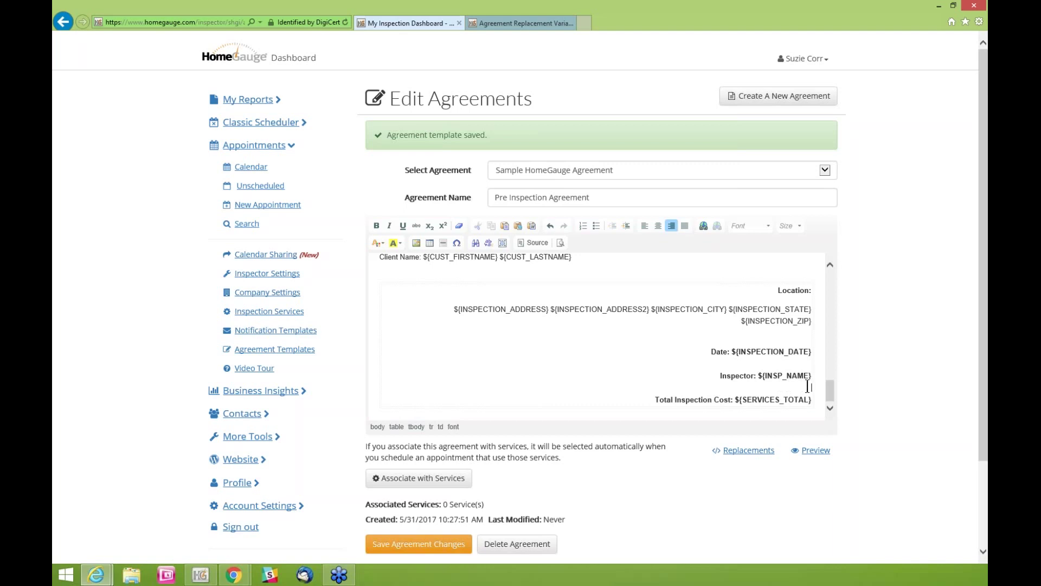
pyautogui.press('Return')
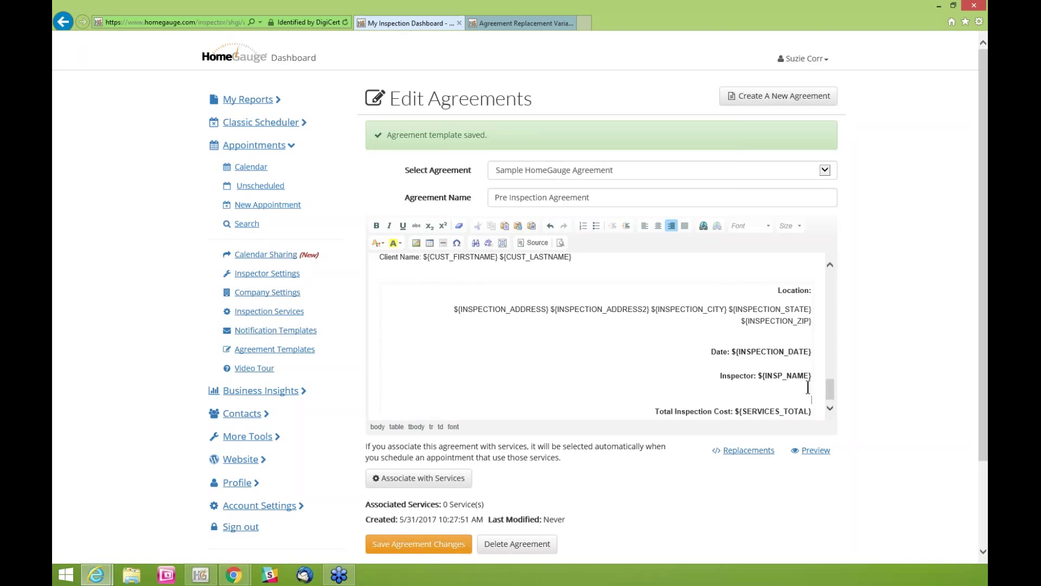
pyautogui.press('Return')
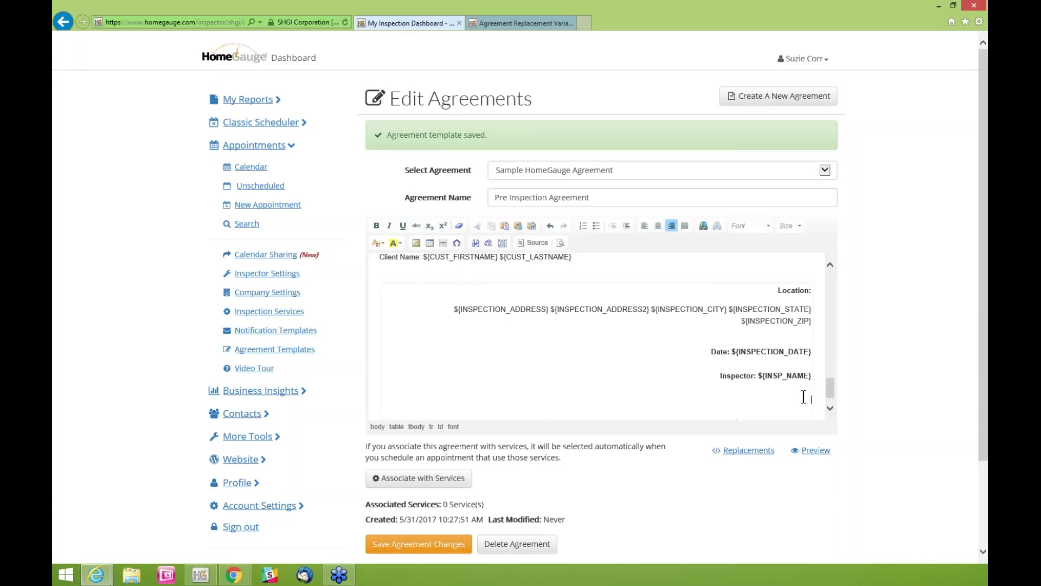
pyautogui.rightClick(803, 400)
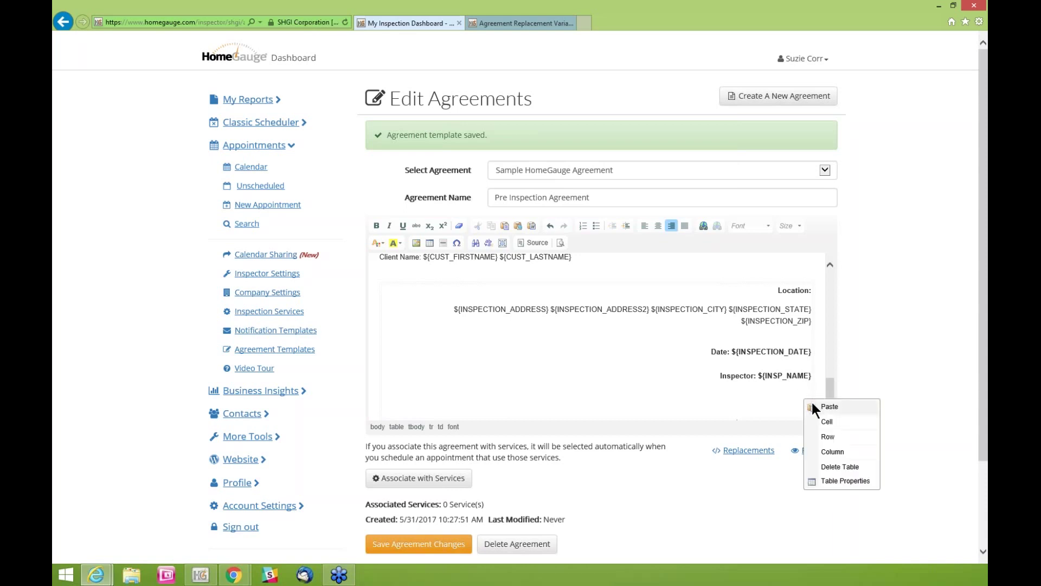
pyautogui.click(815, 407)
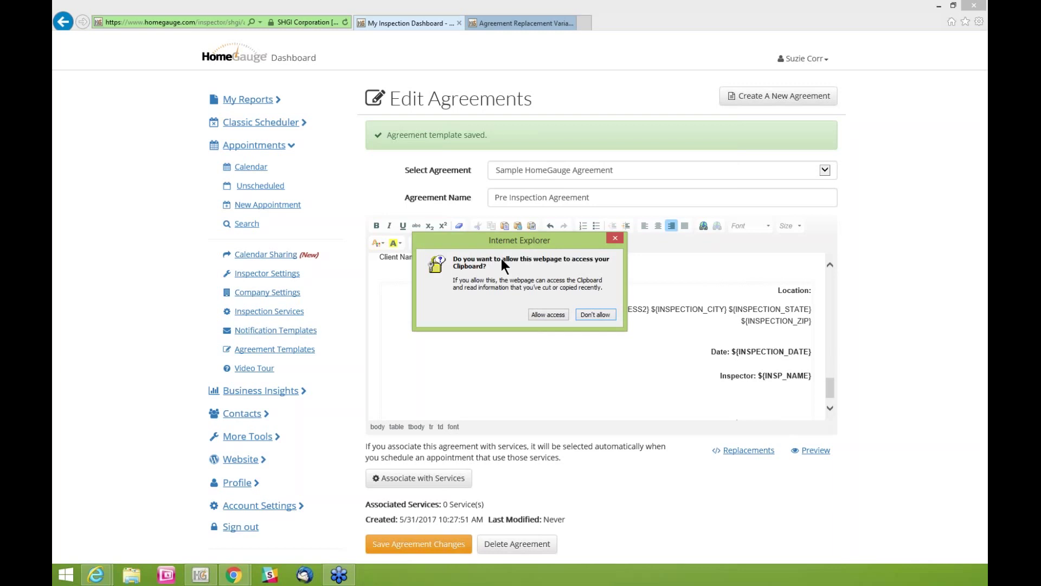
pyautogui.click(547, 314)
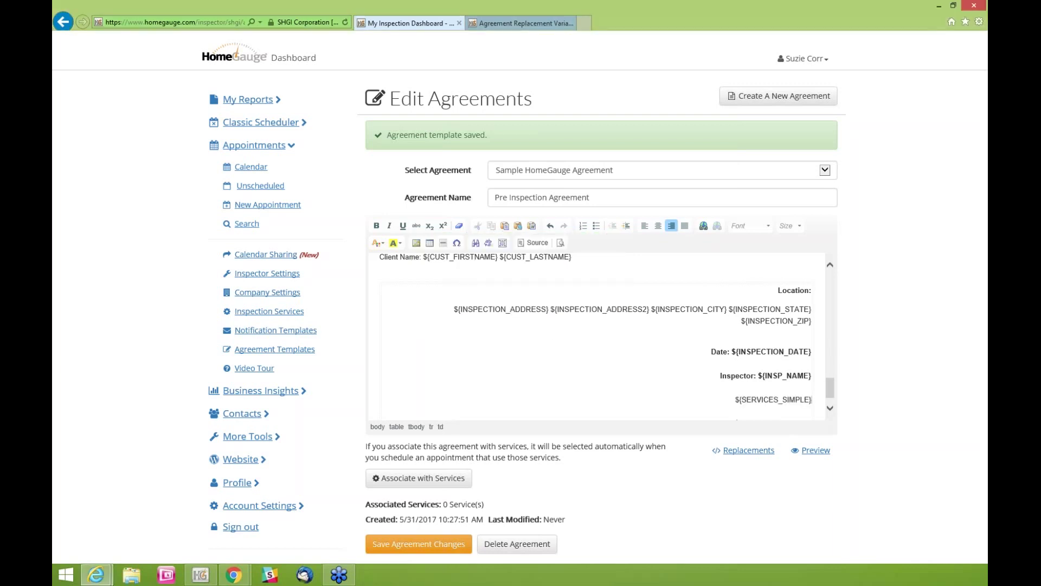
# Bold the ${SERVICES_SIMPLE} line and underline the Total Inspection Cost line
pyautogui.click(830, 408)
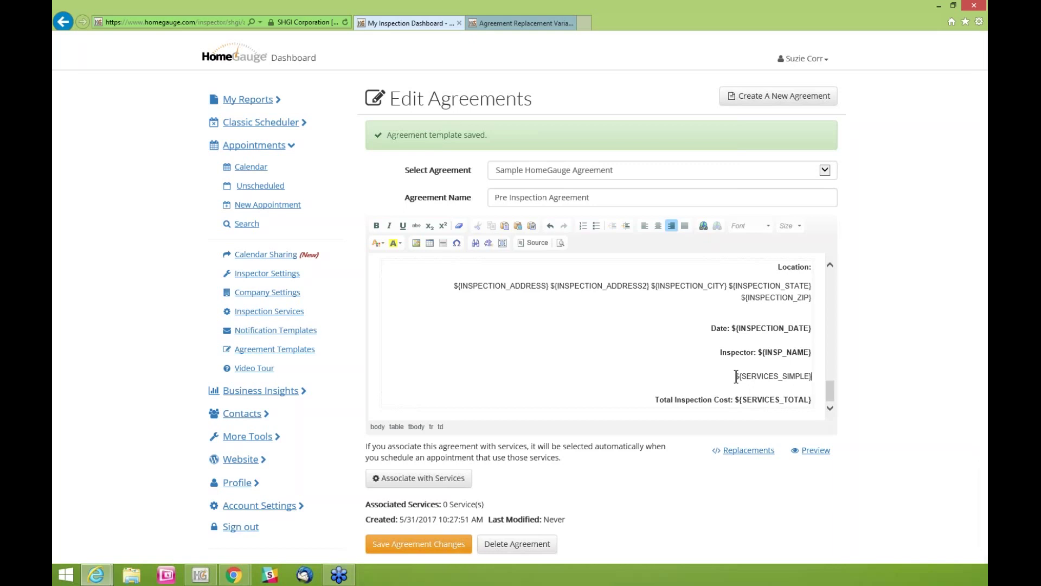
pyautogui.moveTo(736, 376); pyautogui.dragTo(812, 376)
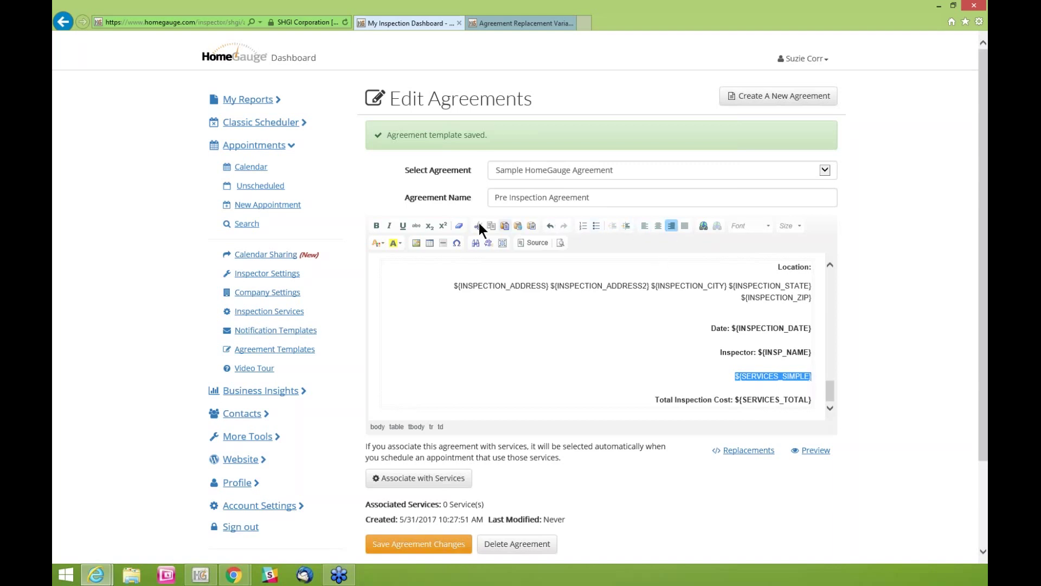
pyautogui.click(376, 226)
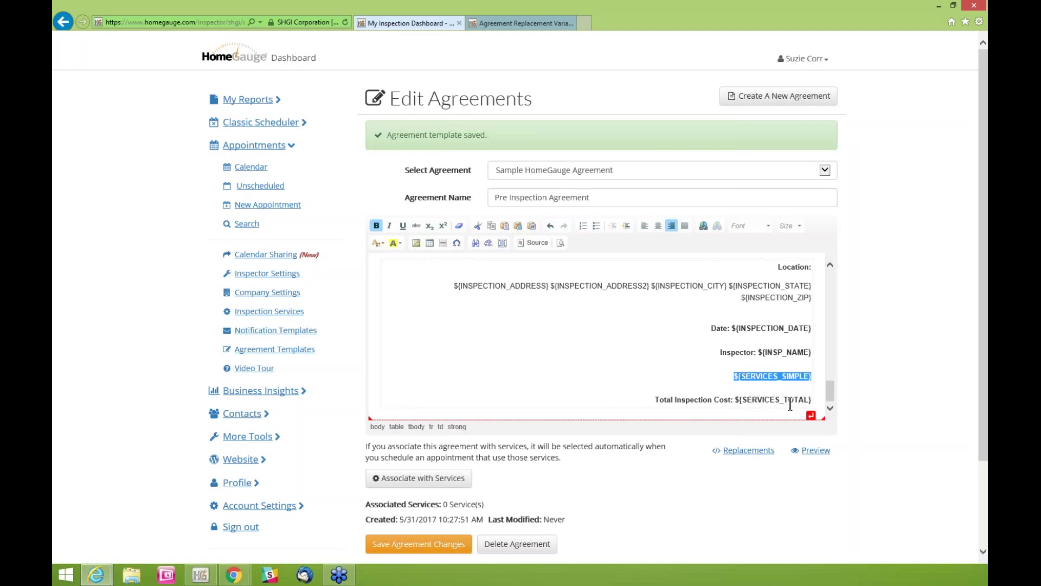
pyautogui.click(811, 400)
pyautogui.moveTo(811, 400); pyautogui.dragTo(655, 400)
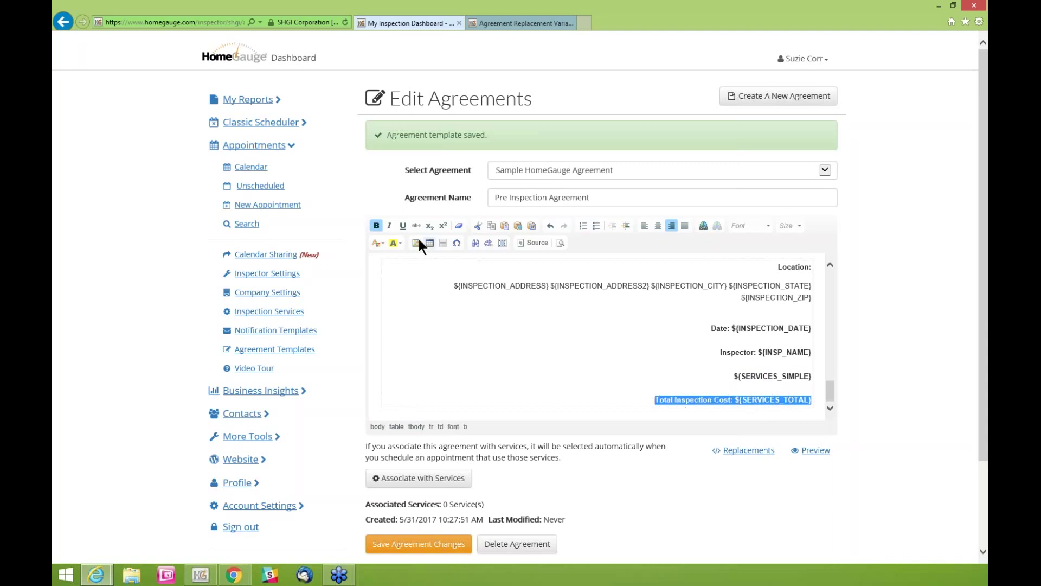
pyautogui.click(402, 225)
# Scroll through the agreement to check the newly formatted lines
pyautogui.click(687, 371)
pyautogui.scroll(3, 683, 363)
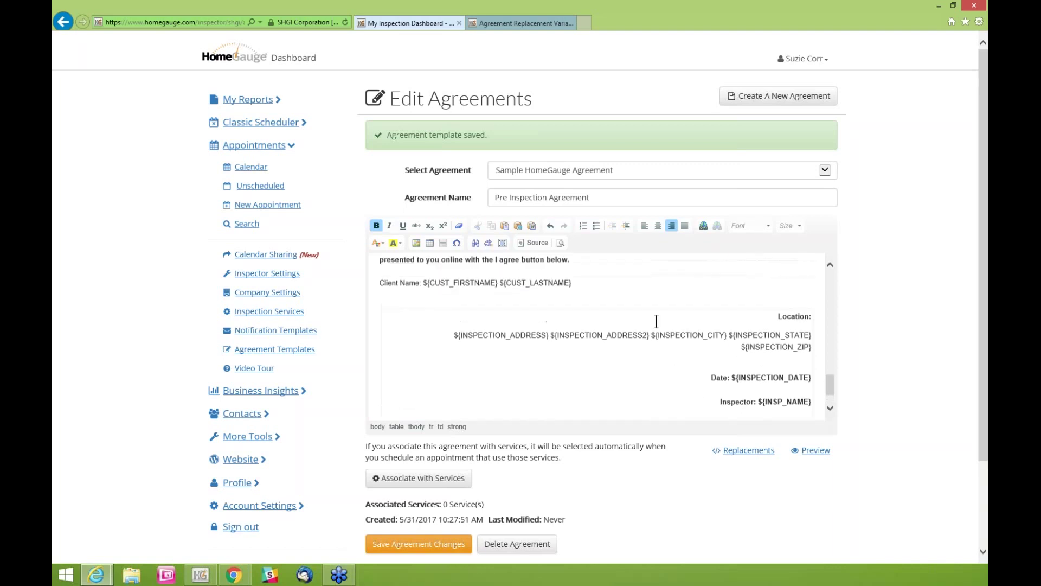
pyautogui.scroll(1, 656, 322)
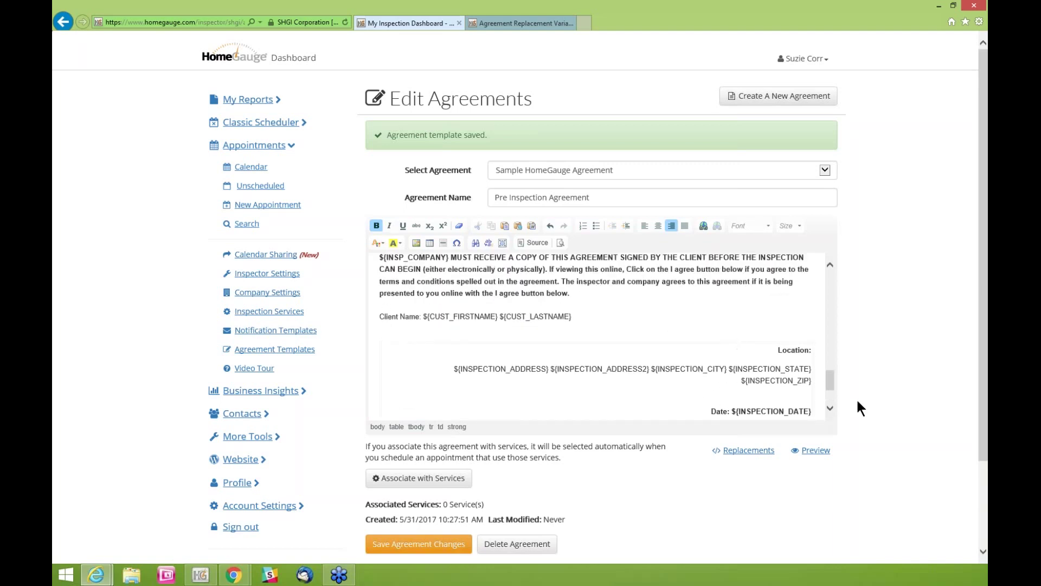
pyautogui.moveTo(830, 377); pyautogui.dragTo(822, 281)
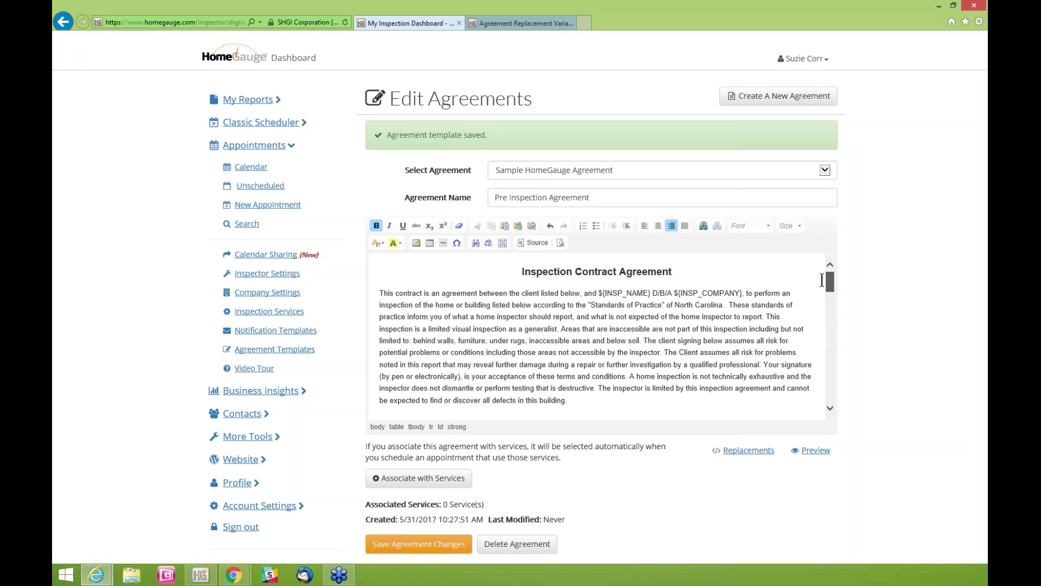
pyautogui.scroll(-1, 823, 284)
pyautogui.moveTo(830, 283); pyautogui.dragTo(909, 417)
pyautogui.scroll(-1, 910, 421)
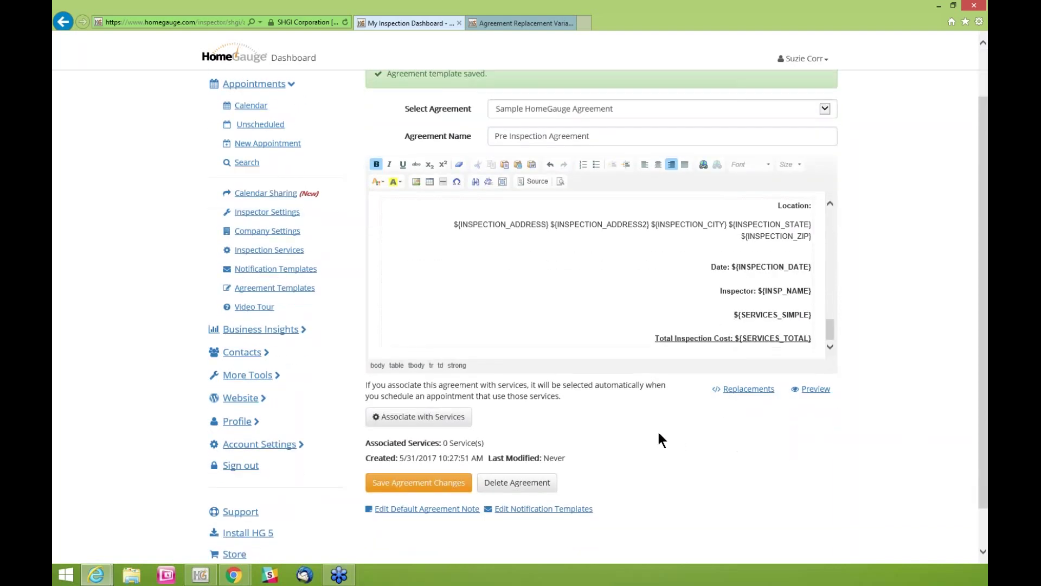
# Link the nine 0-1000 to 4500-5000 sq. ft. services, excluding the over-5,000 one
pyautogui.click(417, 422)
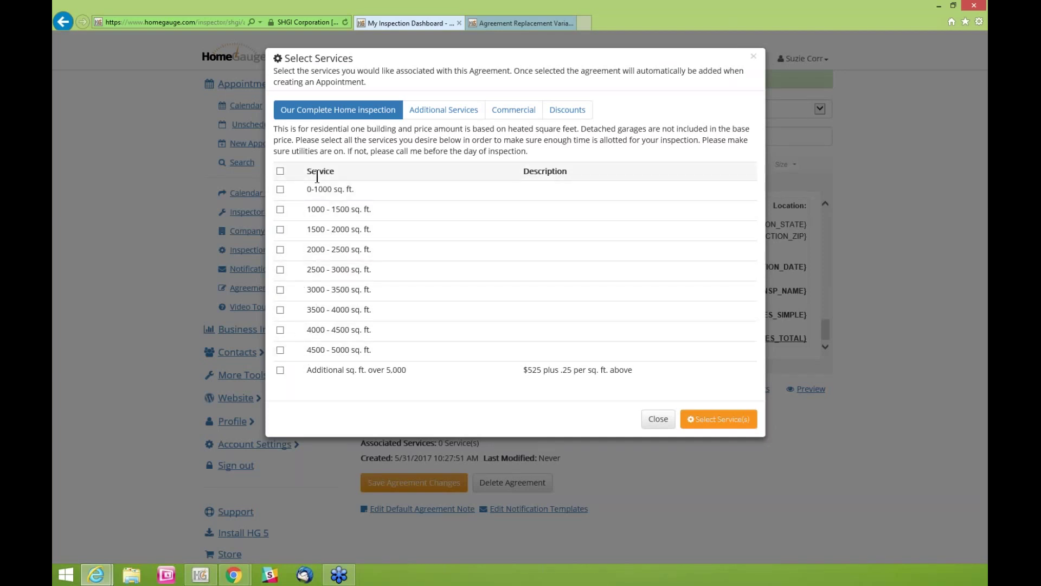
pyautogui.click(280, 172)
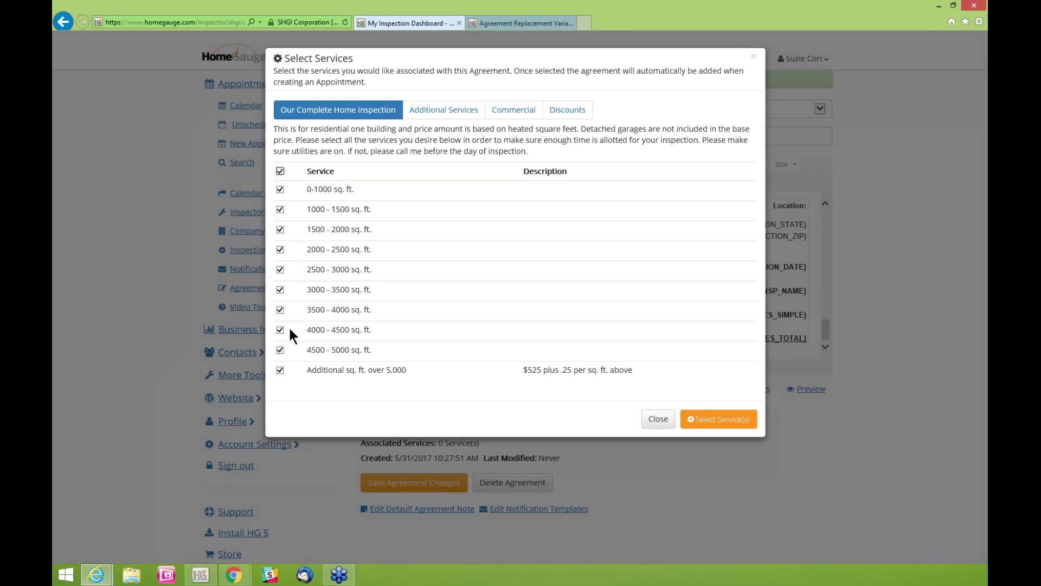
pyautogui.click(280, 371)
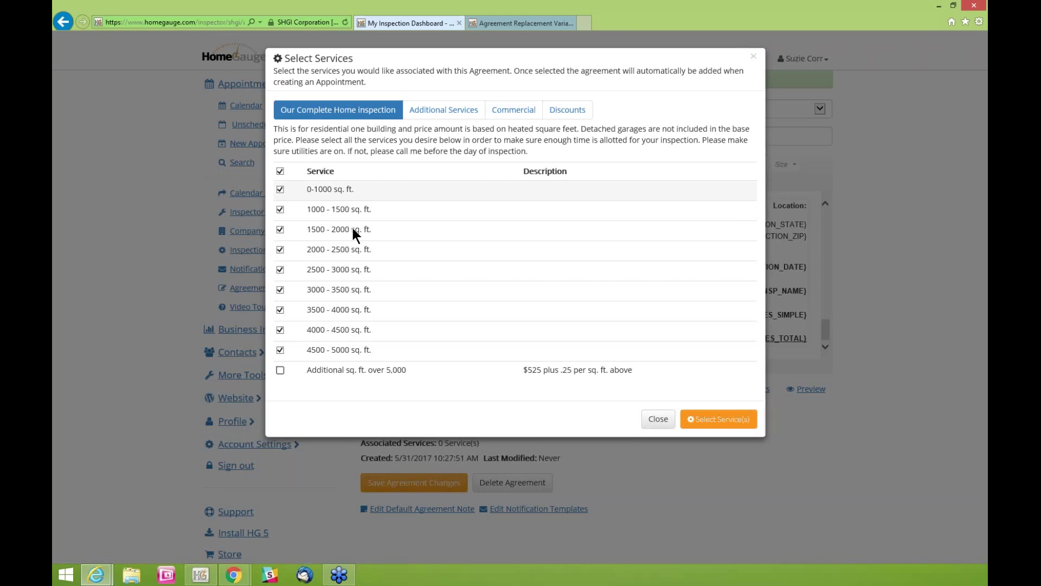
pyautogui.click(711, 419)
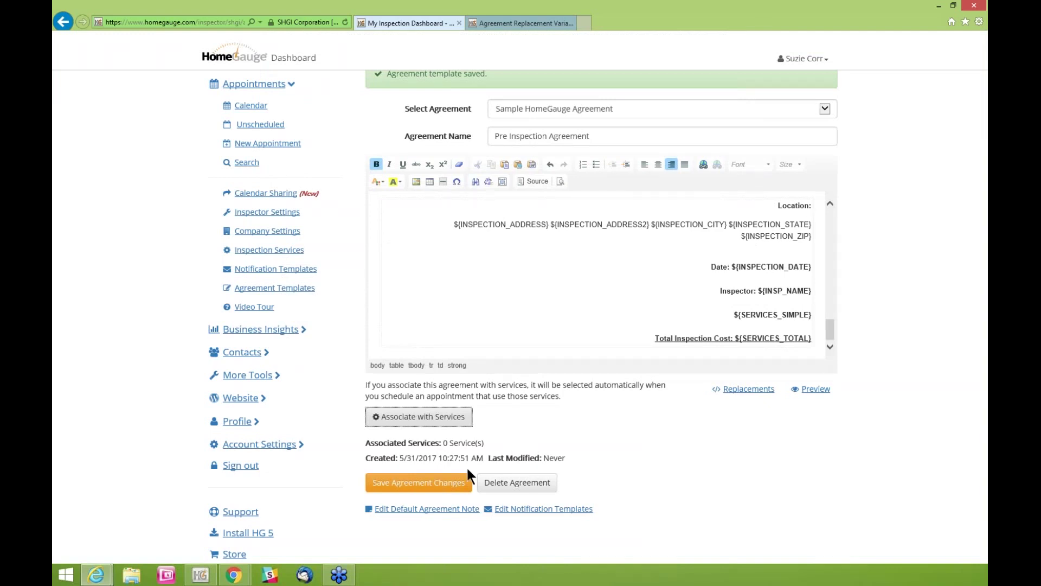
# Save the Pre Inspection Agreement and confirm it lists 9 associated services
pyautogui.click(433, 487)
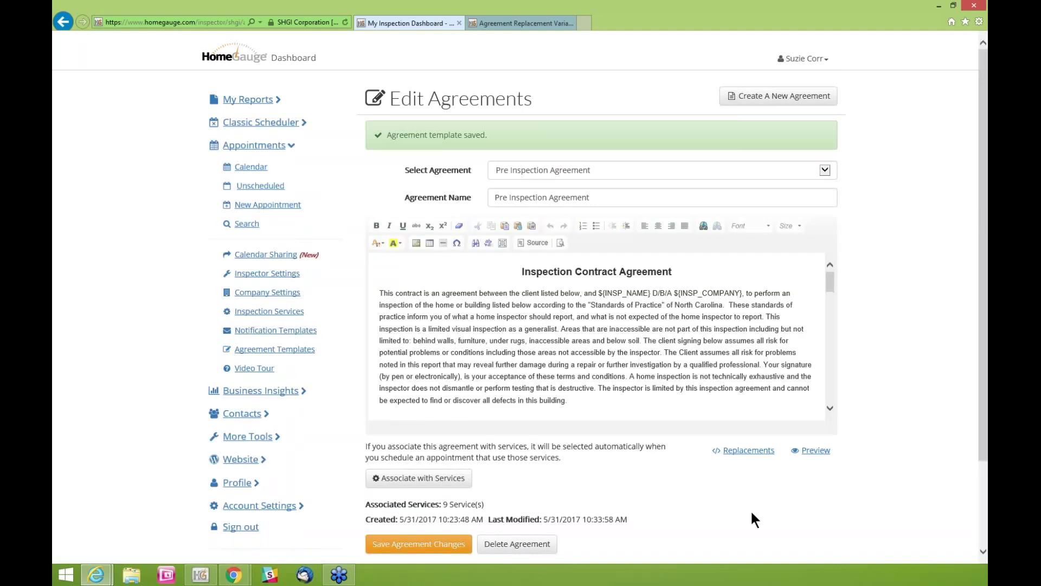
pyautogui.scroll(-1, 753, 520)
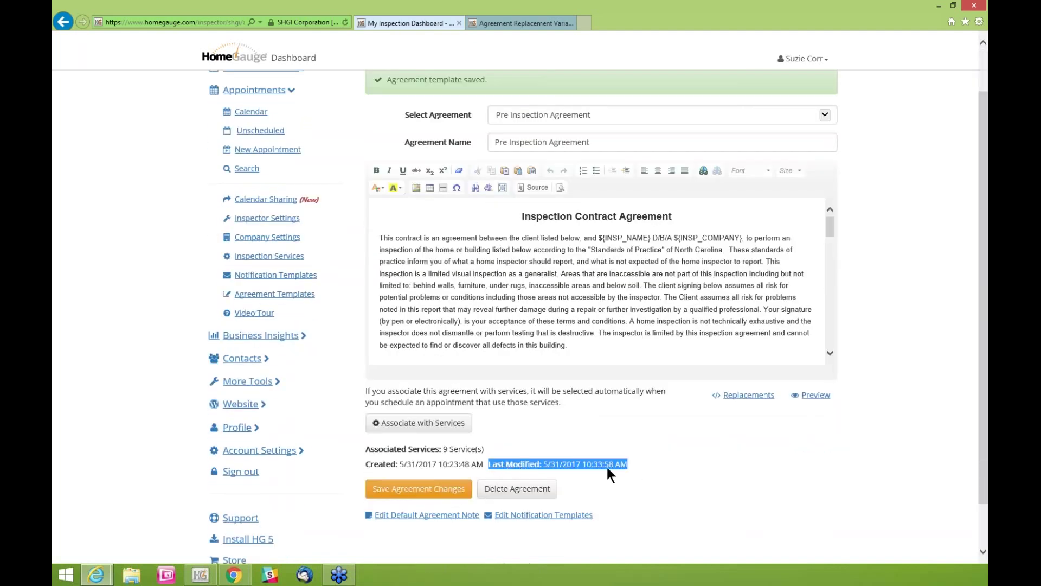
pyautogui.moveTo(496, 448); pyautogui.dragTo(419, 448)
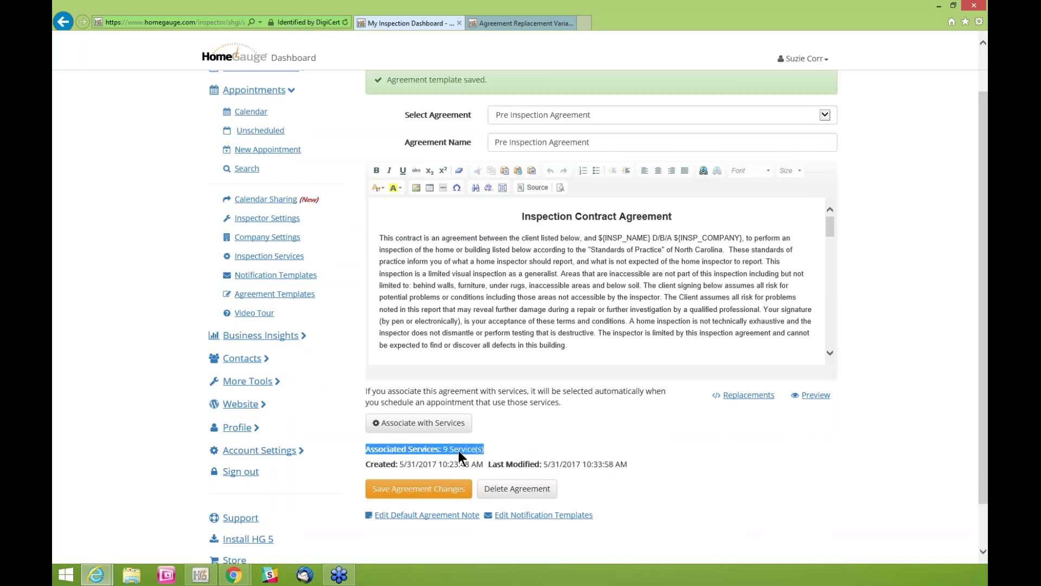
pyautogui.scroll(-1, 721, 480)
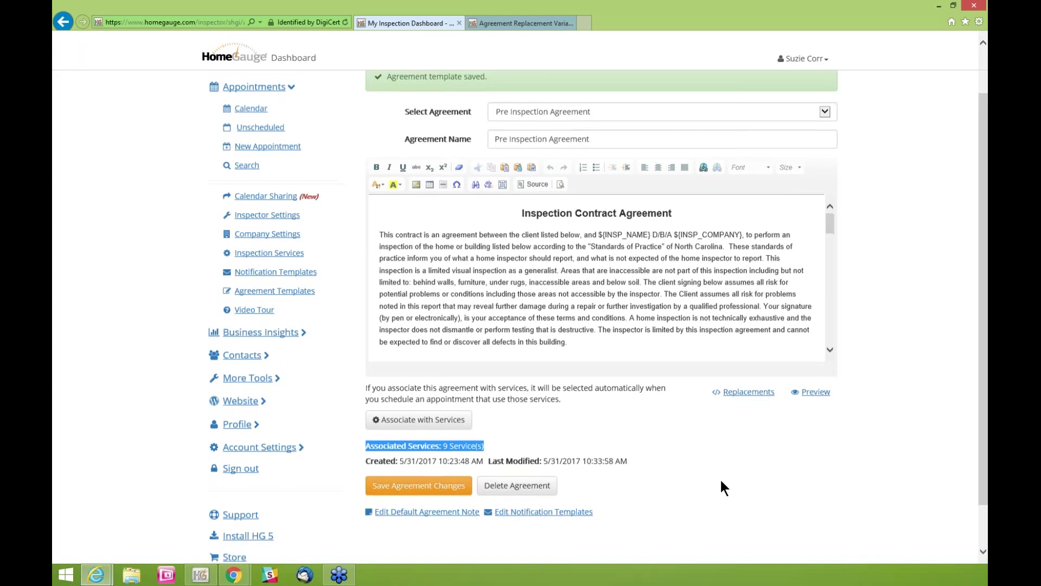
pyautogui.scroll(2, 721, 477)
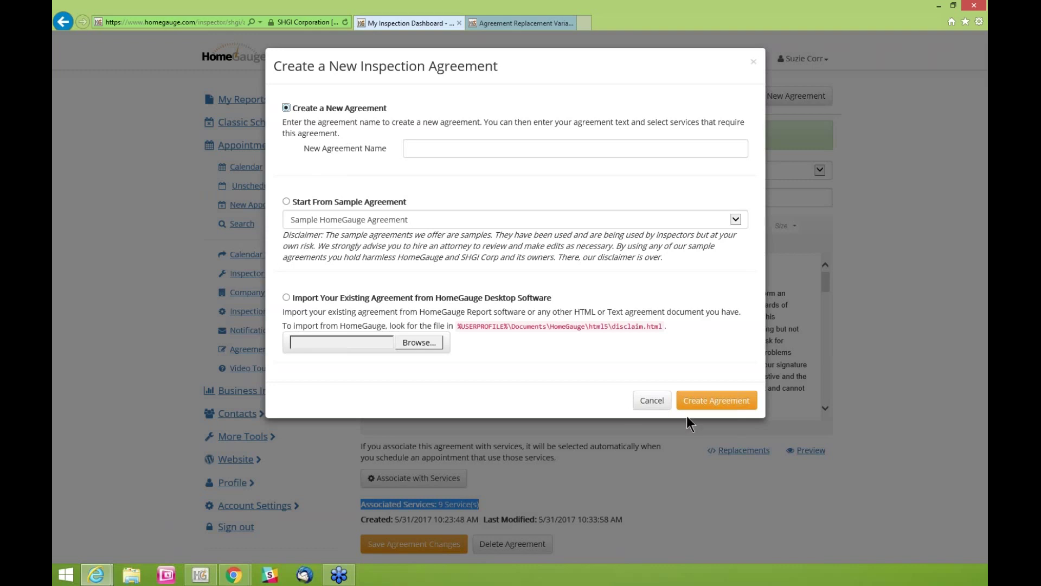
# Create a new agreement named 'Radon Agreement'
pyautogui.click(730, 406)
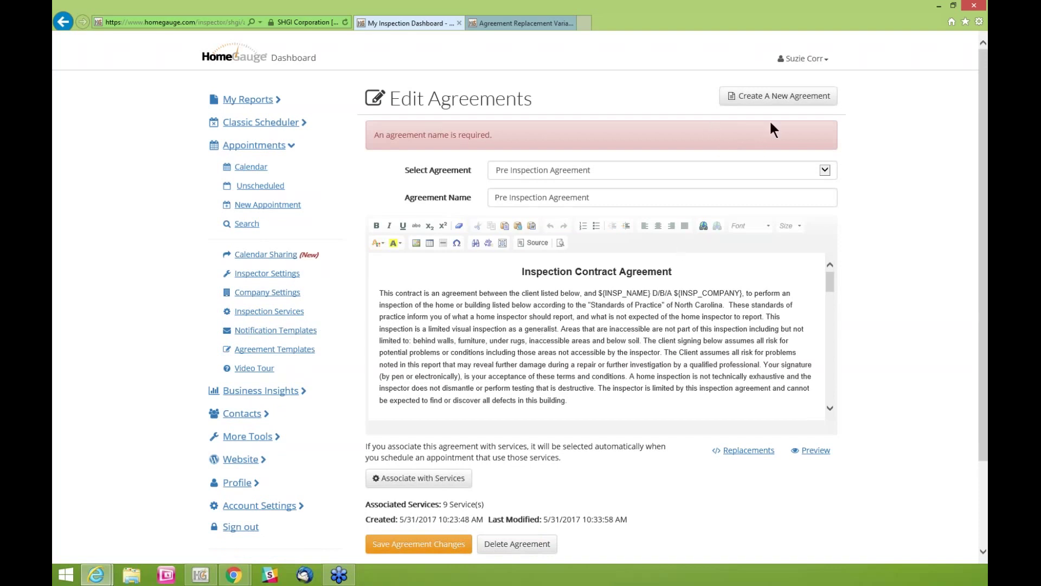
pyautogui.click(748, 96)
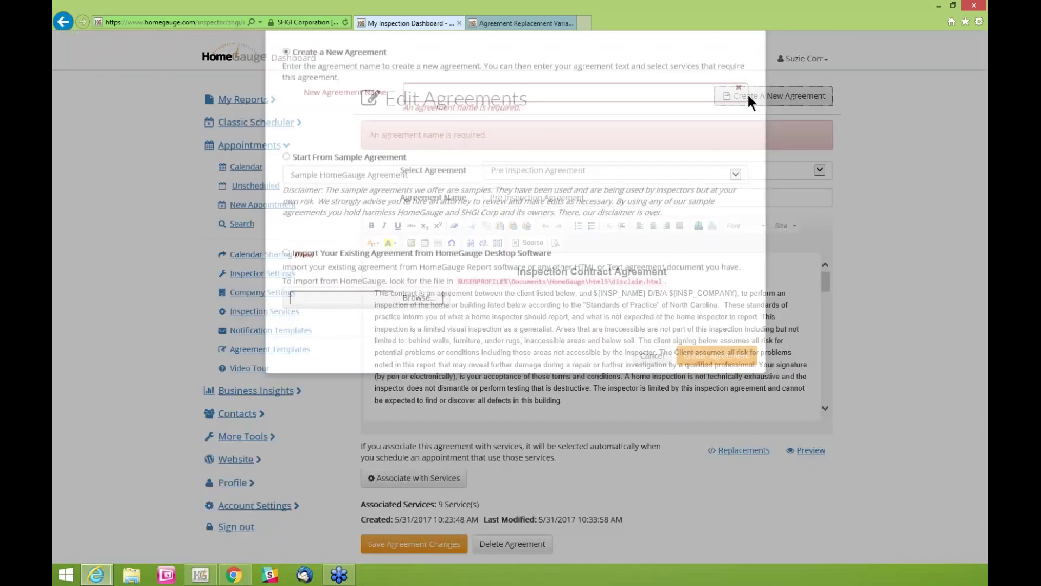
pyautogui.write('New Blank Agreement')
pyautogui.press('BackSpace')
pyautogui.press('BackSpace')
pyautogui.press('BackSpace')
pyautogui.press('BackSpace')
pyautogui.press('BackSpace')
pyautogui.press('BackSpace')
pyautogui.press('BackSpace')
pyautogui.press('BackSpace')
pyautogui.press('BackSpace')
pyautogui.press('BackSpace')
pyautogui.press('BackSpace')
pyautogui.press('BackSpace')
pyautogui.press('BackSpace')
pyautogui.press('BackSpace')
pyautogui.press('BackSpace')
pyautogui.press('BackSpace')
pyautogui.press('BackSpace')
pyautogui.press('BackSpace')
pyautogui.press('BackSpace')
pyautogui.write('Radon Agrr')
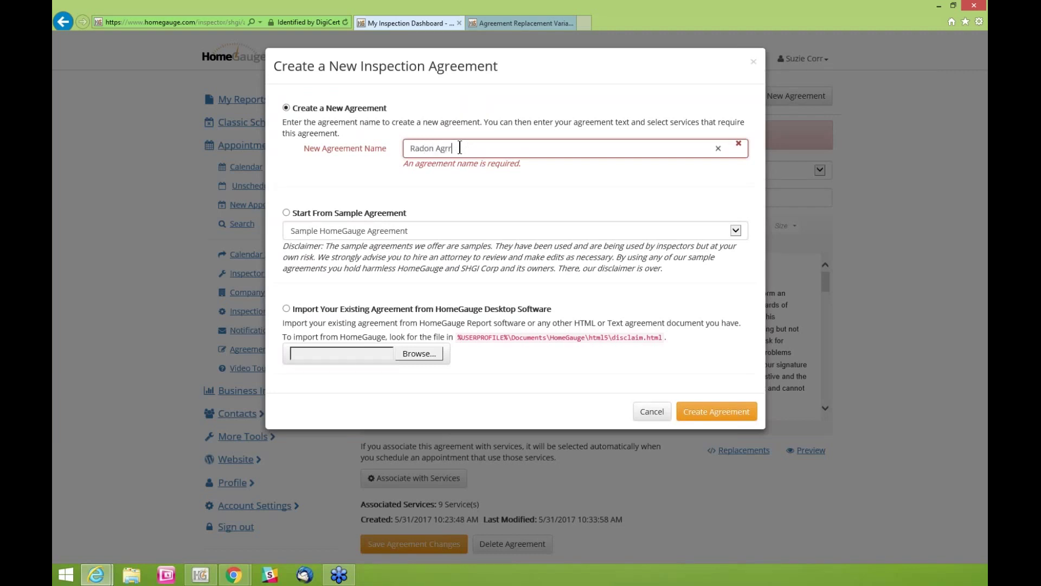
pyautogui.press('BackSpace')
pyautogui.write('eement')
pyautogui.click(713, 412)
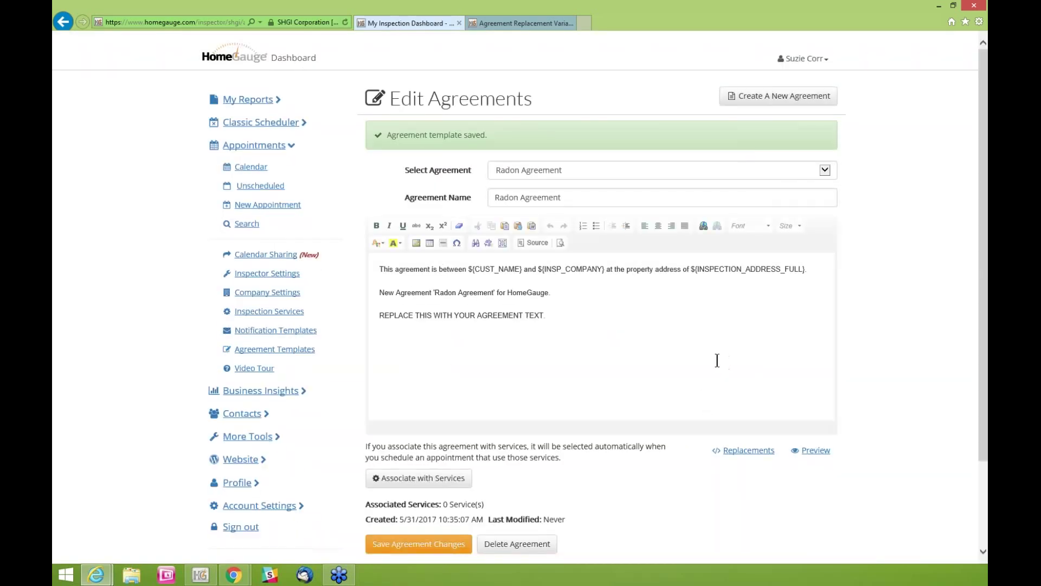
# Delete all the placeholder body text from the Radon Agreement
pyautogui.click(378, 270)
pyautogui.moveTo(563, 313); pyautogui.dragTo(379, 266)
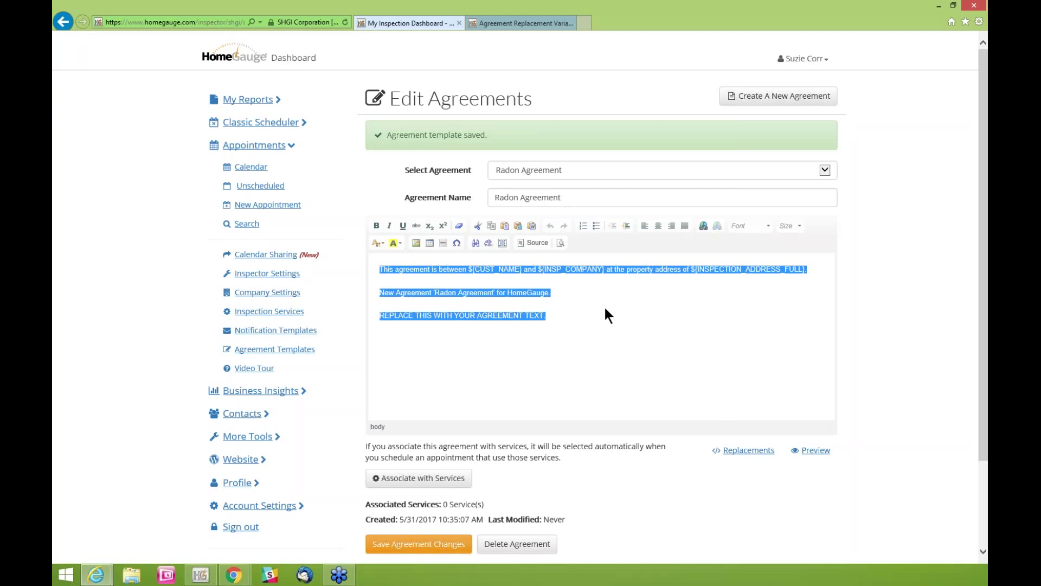
pyautogui.press('BackSpace')
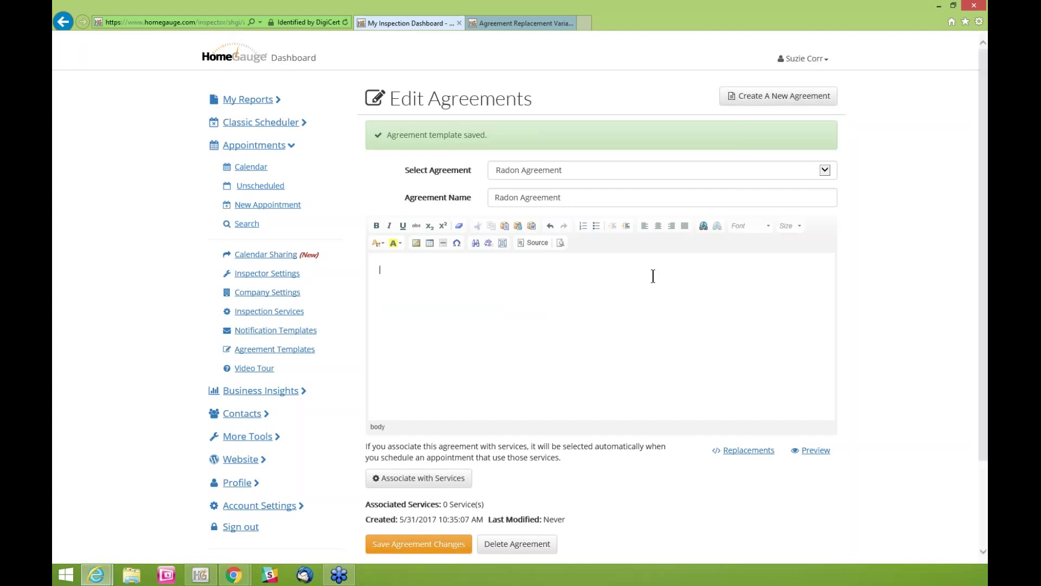
# Centre the agreement body text and type the title 'Radon Agreement' in place of the placeholder
pyautogui.click(658, 225)
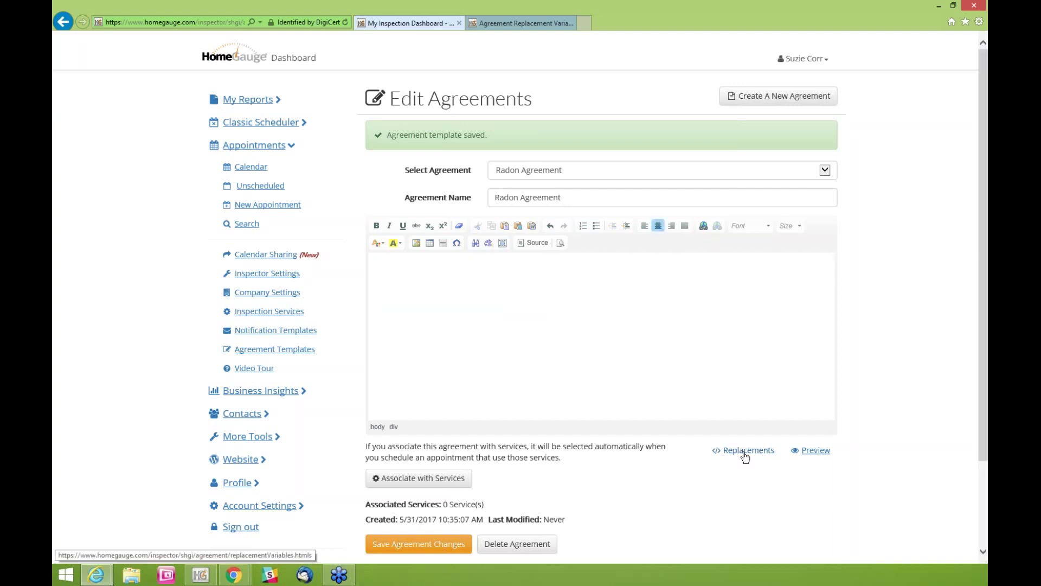
pyautogui.write('Radon Agreement')
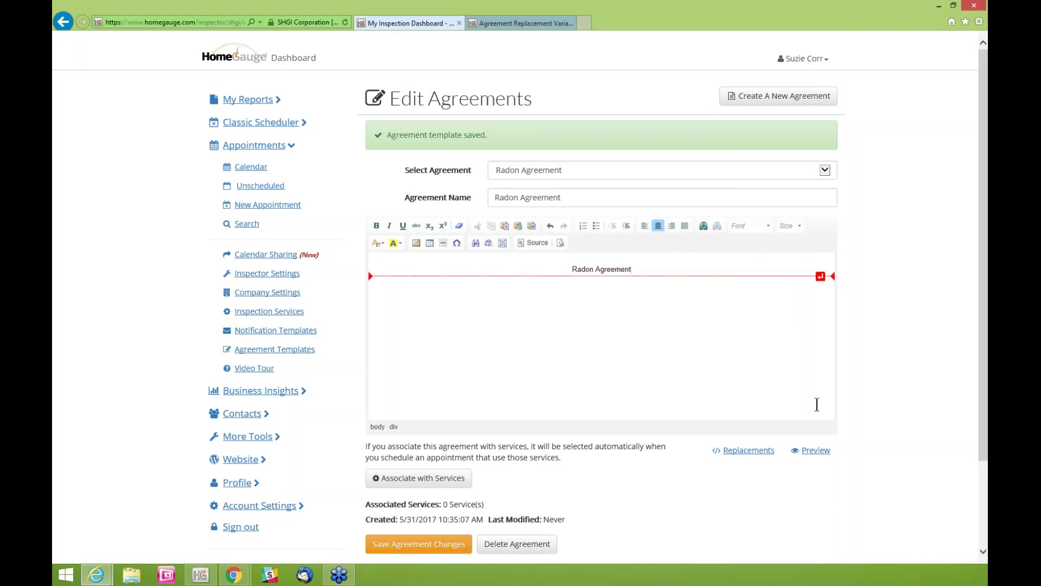
pyautogui.scroll(-1, 898, 407)
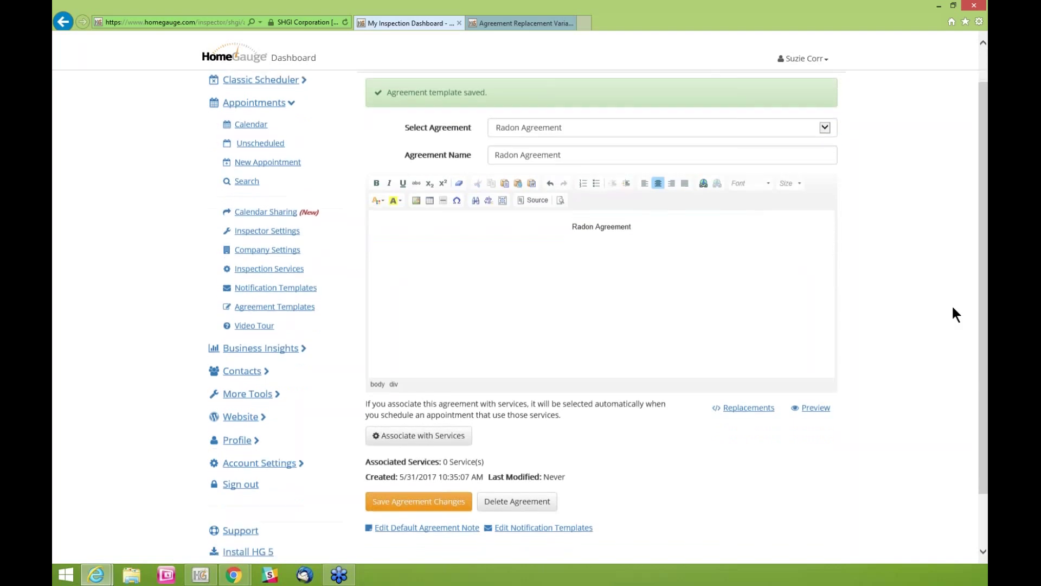
# Save the Radon Agreement changes and open its Associate with Services list
pyautogui.click(406, 509)
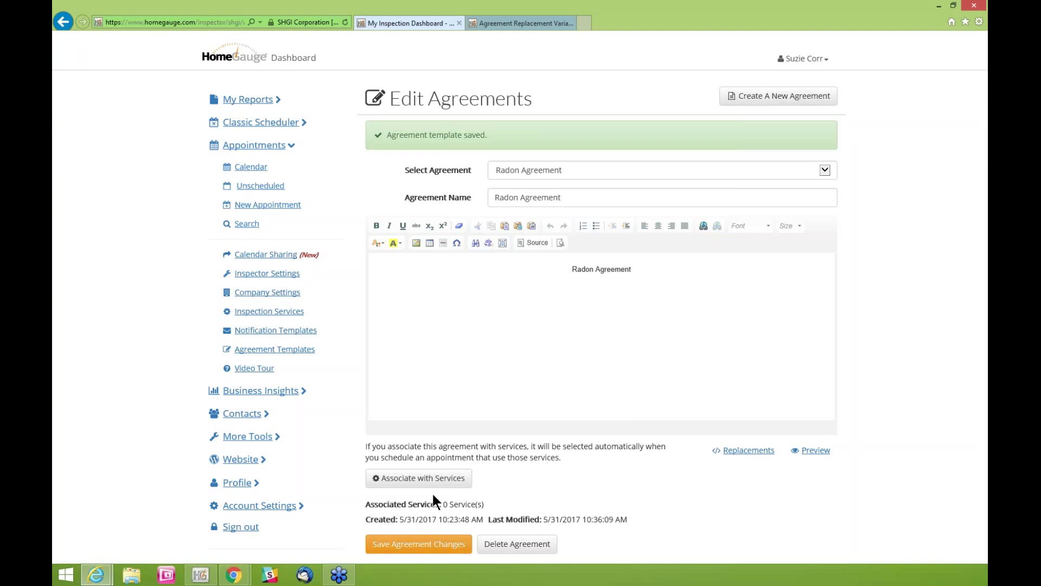
pyautogui.click(425, 478)
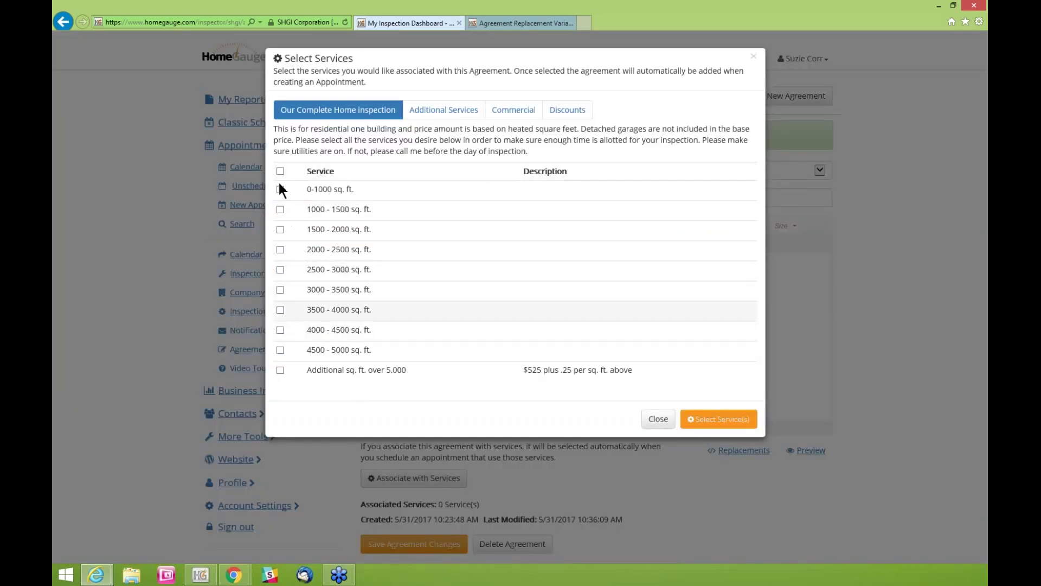
# Close the Select Services dialog without ticking any service, keeping 0 associated services
pyautogui.click(657, 419)
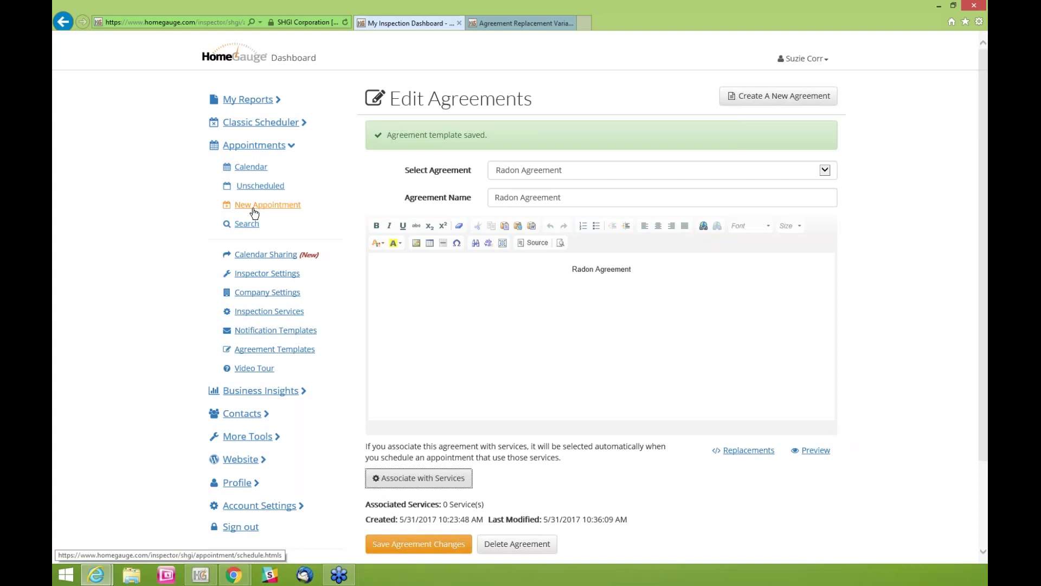
# Open the Appointments calendar in week view for 28 May – 3 Jun 2017
pyautogui.click(255, 170)
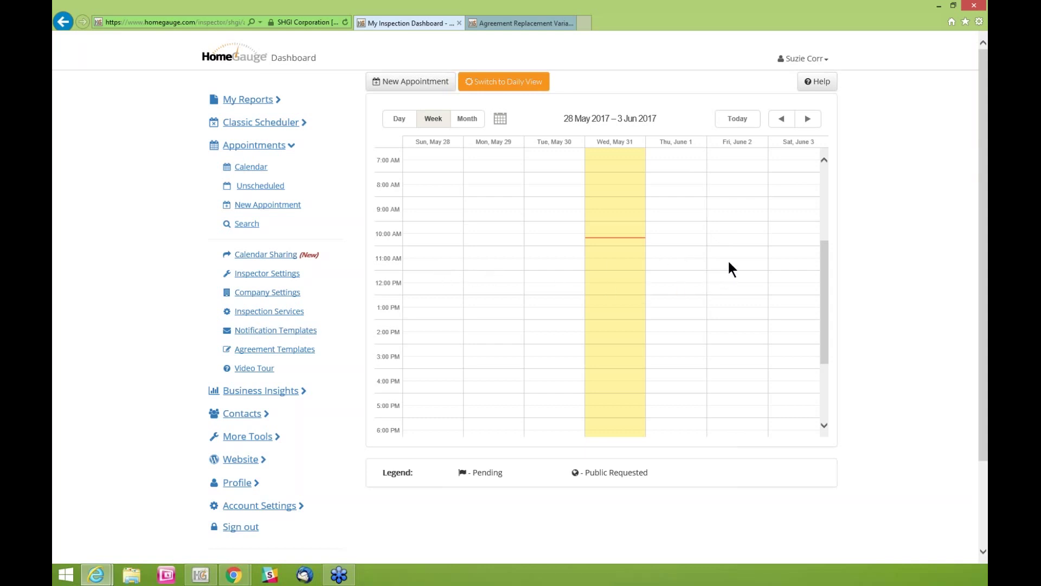
# Create a new appointment in the Friday June 2, 9:00 AM slot (06/02/2017)
pyautogui.click(717, 198)
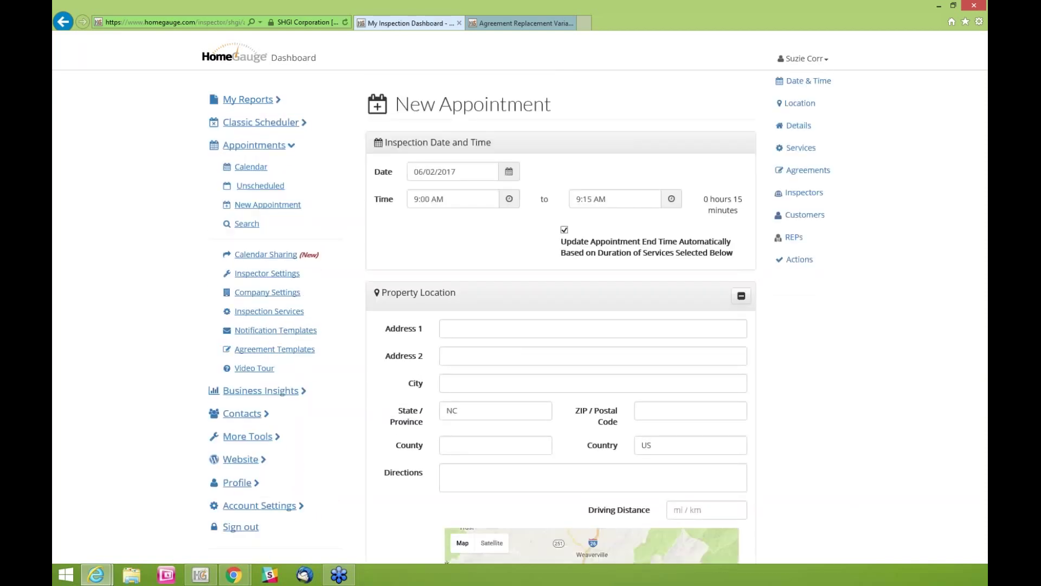
pyautogui.moveTo(470, 172); pyautogui.dragTo(414, 195)
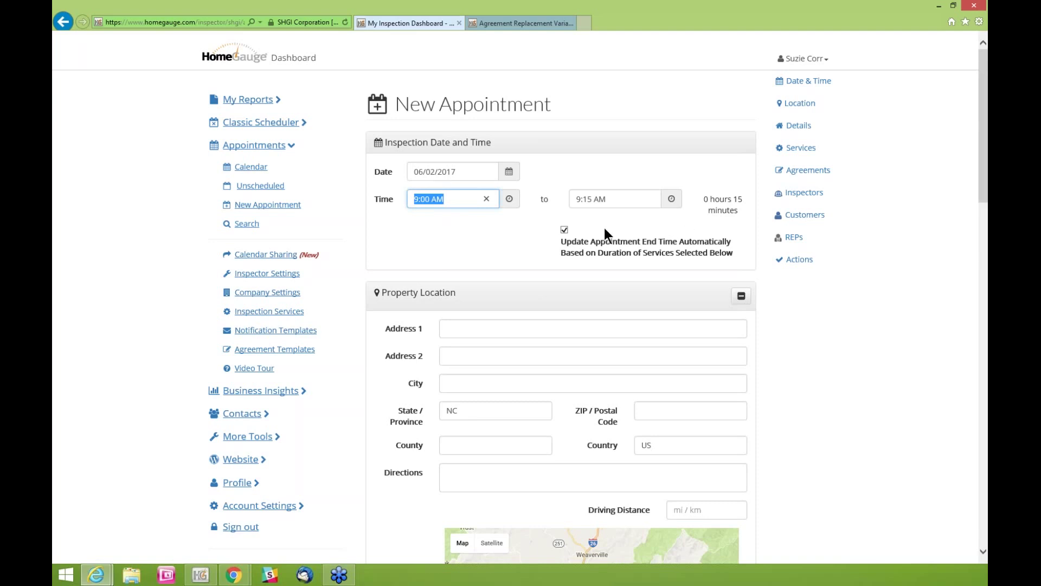
pyautogui.click(724, 249)
pyautogui.moveTo(642, 247); pyautogui.dragTo(567, 246)
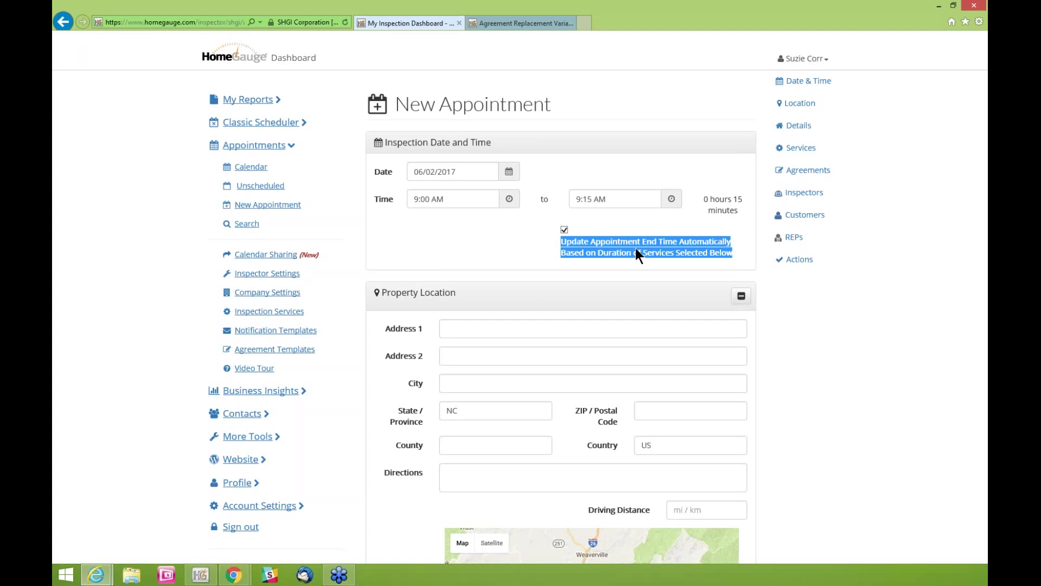
# Turn 'Update Appointment End Time Automatically' off and back on, keeping 9:00–9:15 AM
pyautogui.click(535, 250)
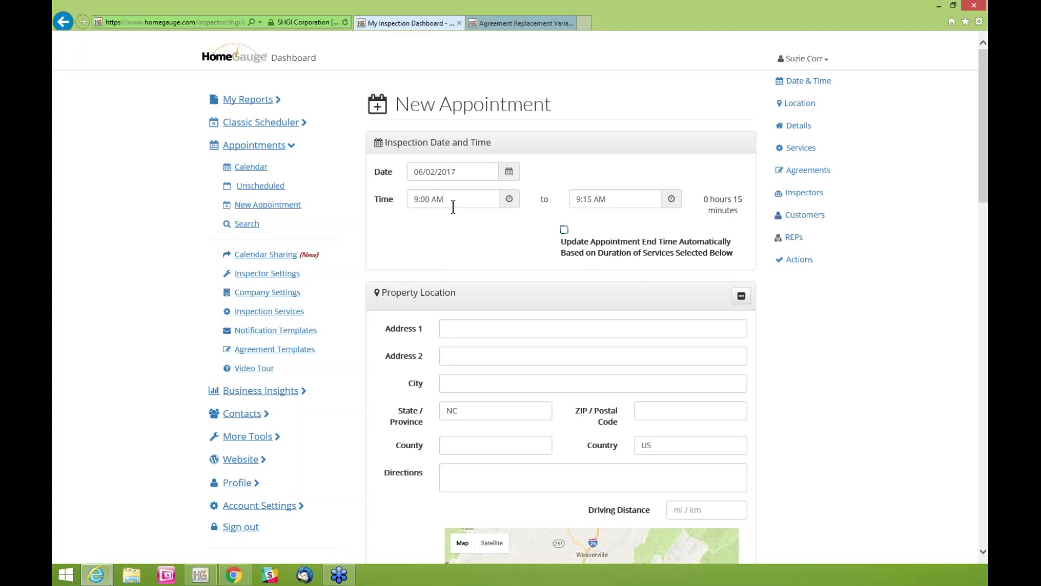
pyautogui.click(584, 199)
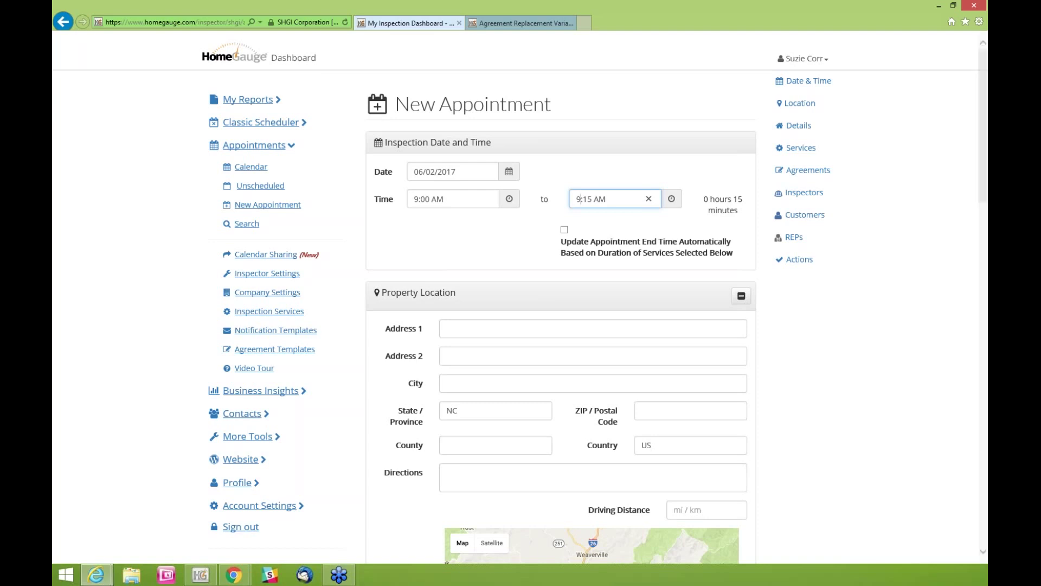
pyautogui.click(564, 230)
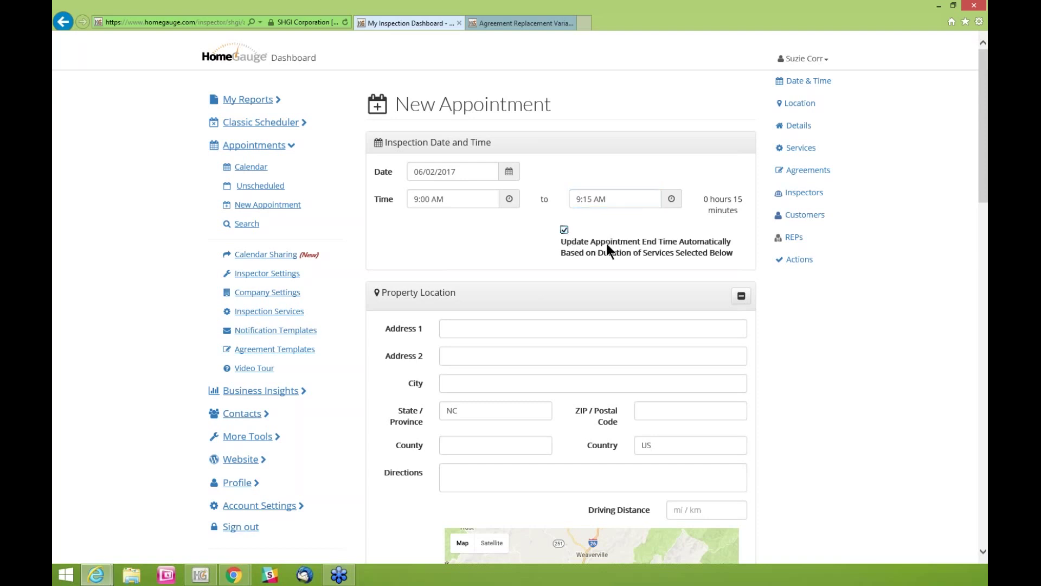
pyautogui.scroll(-1, 812, 307)
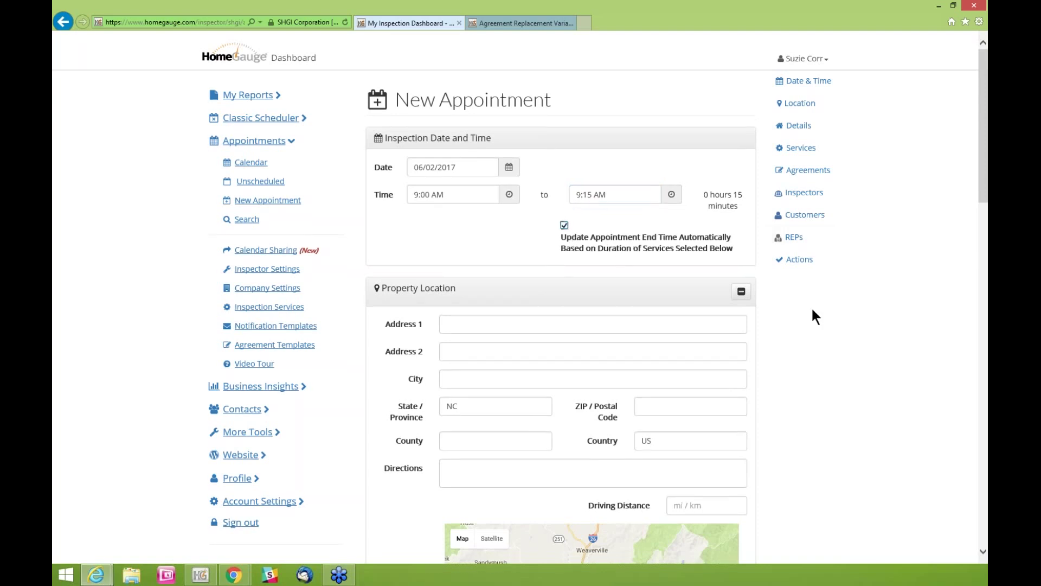
pyautogui.scroll(-2, 813, 310)
pyautogui.scroll(-1, 812, 308)
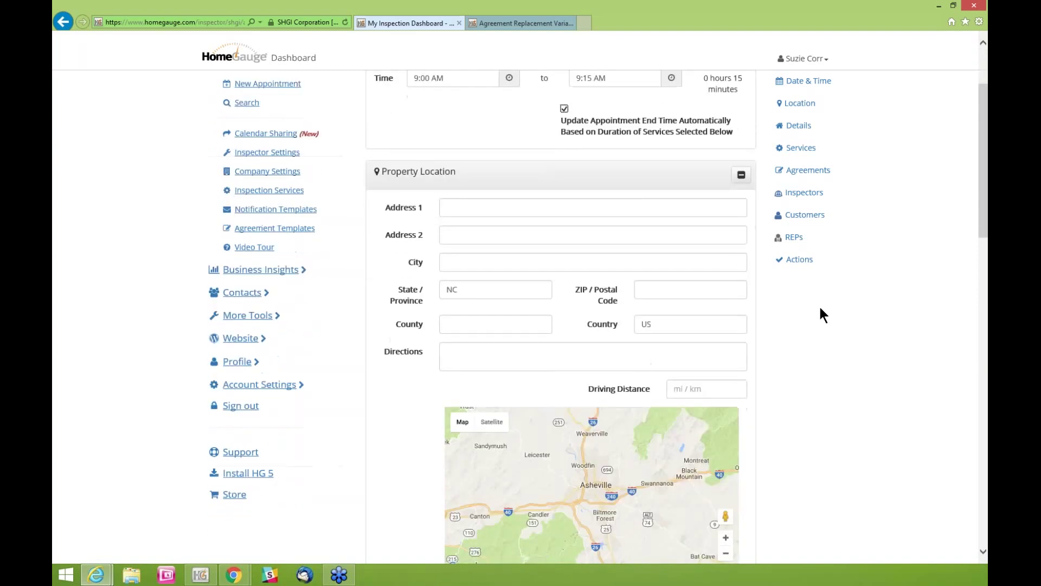
pyautogui.scroll(-1, 821, 309)
pyautogui.scroll(-1, 781, 314)
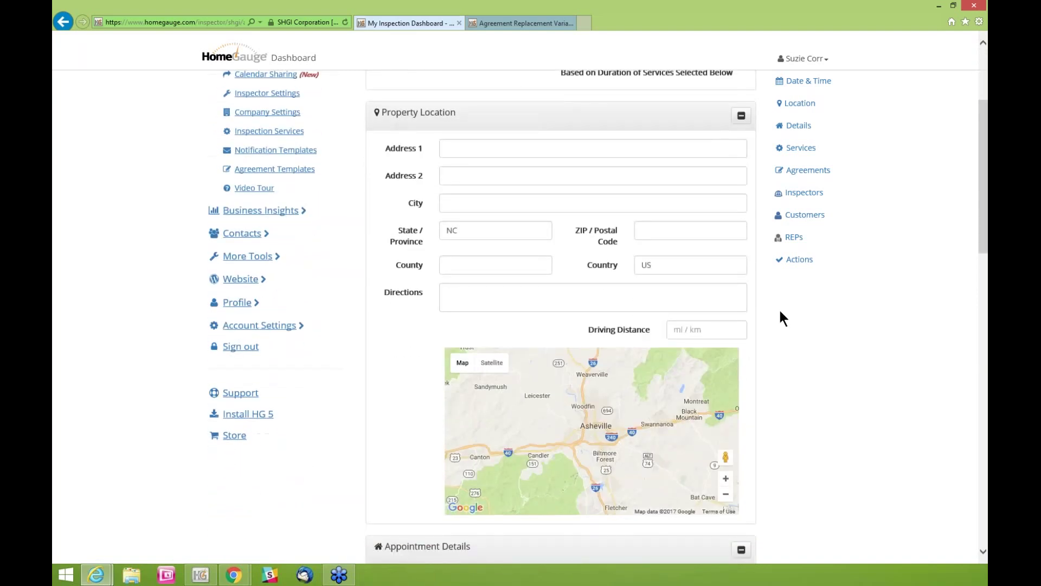
pyautogui.scroll(-1, 779, 308)
# Enter the property's street address, city Asheville and ZIP 28801 in Property Location
pyautogui.click(451, 142)
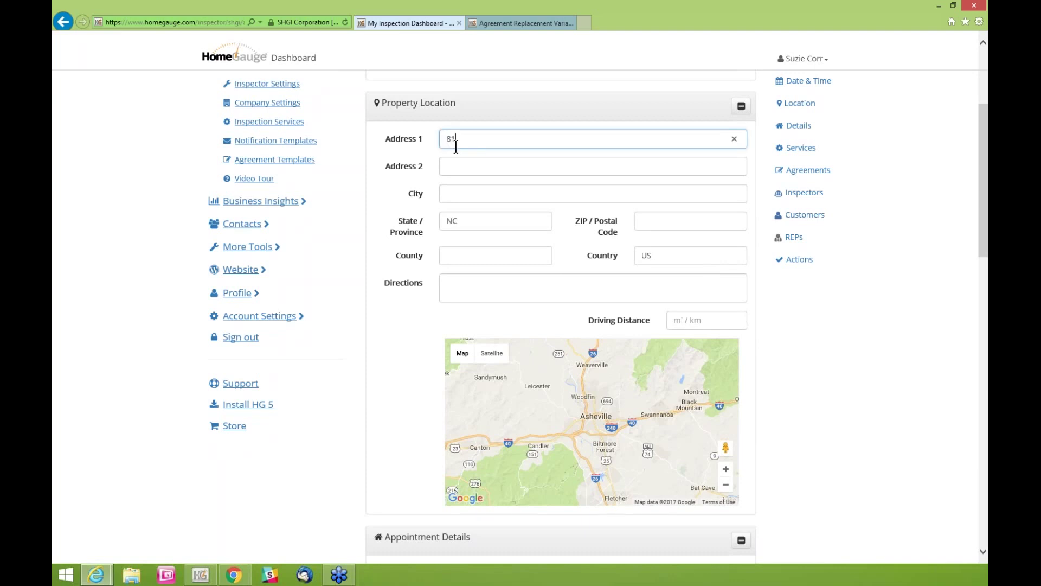
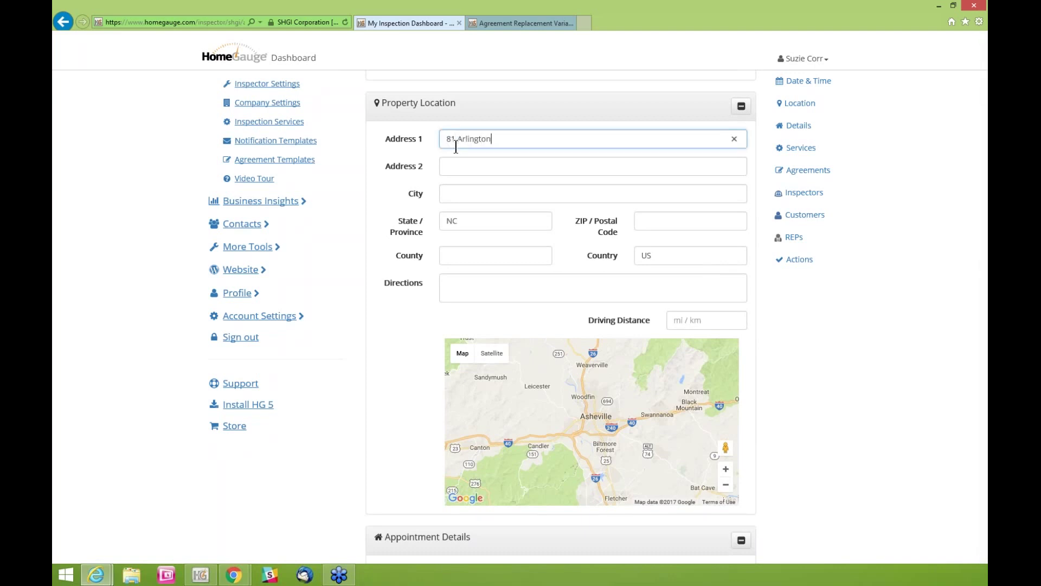
pyautogui.press('Tab')
pyautogui.press('Tab')
pyautogui.write('Asheville')
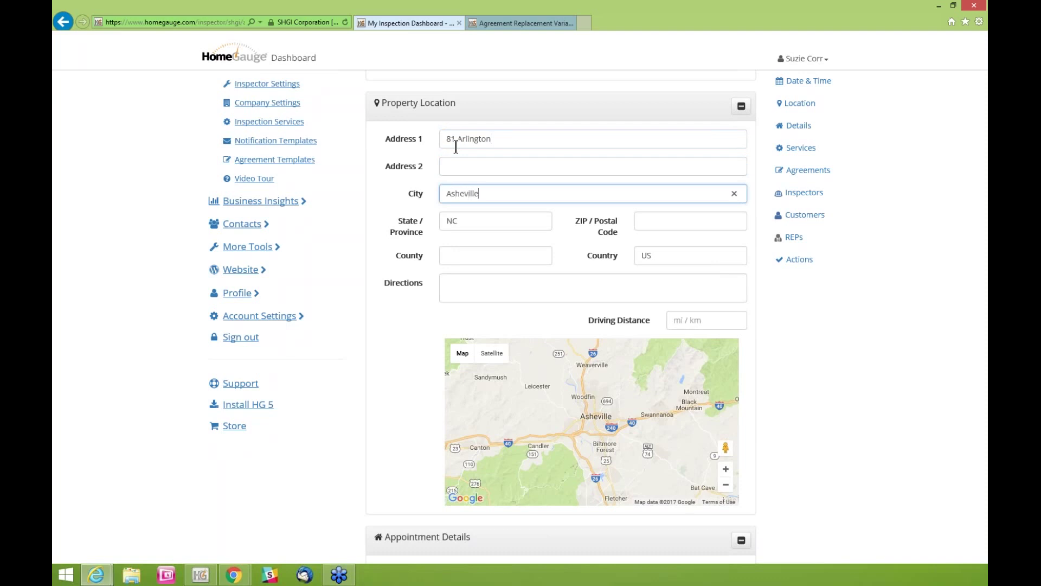
pyautogui.press('Tab')
pyautogui.press('Tab')
pyautogui.write('28801')
pyautogui.press('Tab')
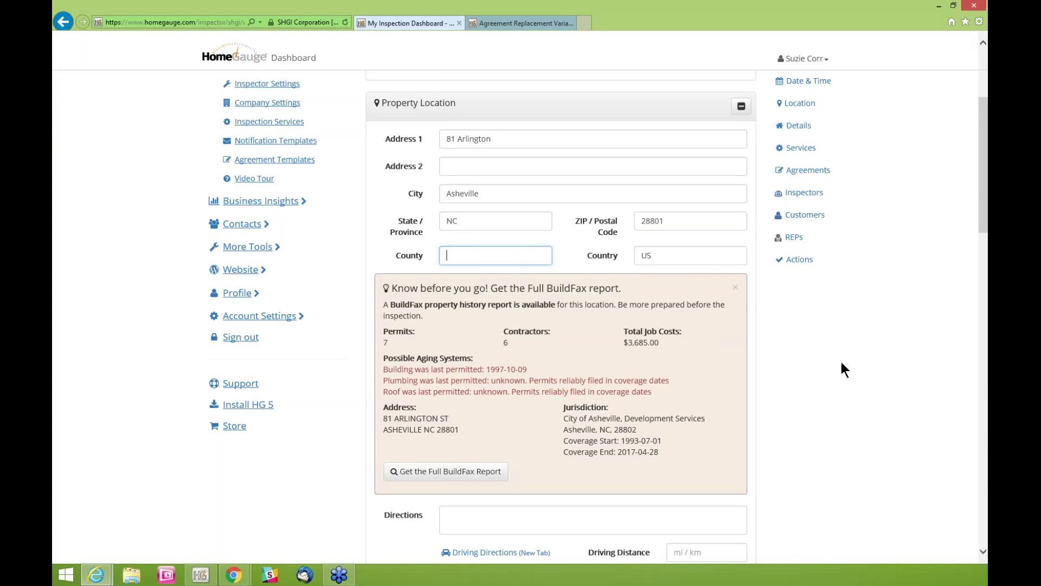
pyautogui.scroll(-3, 844, 363)
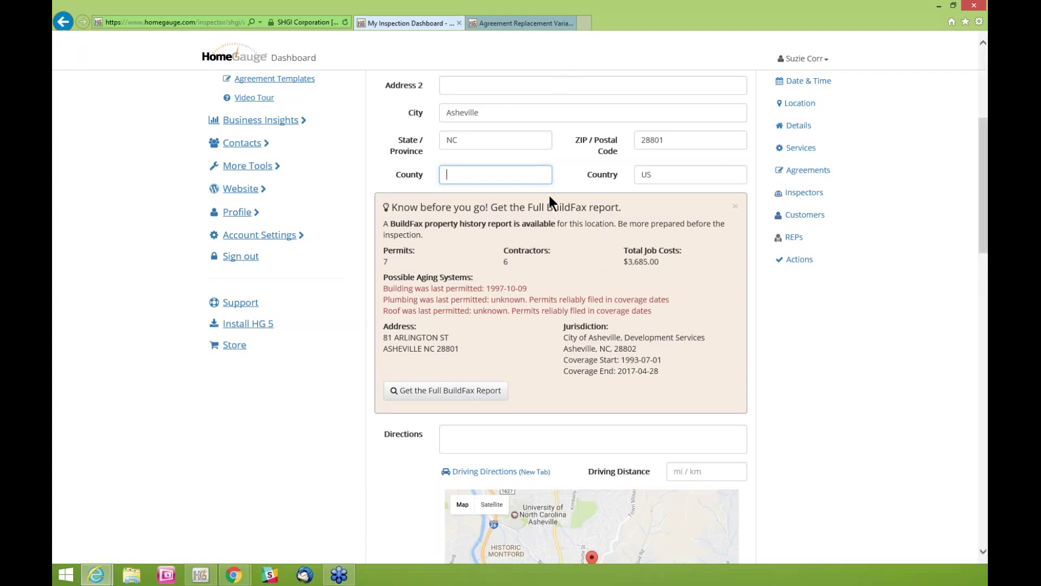
pyautogui.click(391, 260)
pyautogui.doubleClick(386, 261)
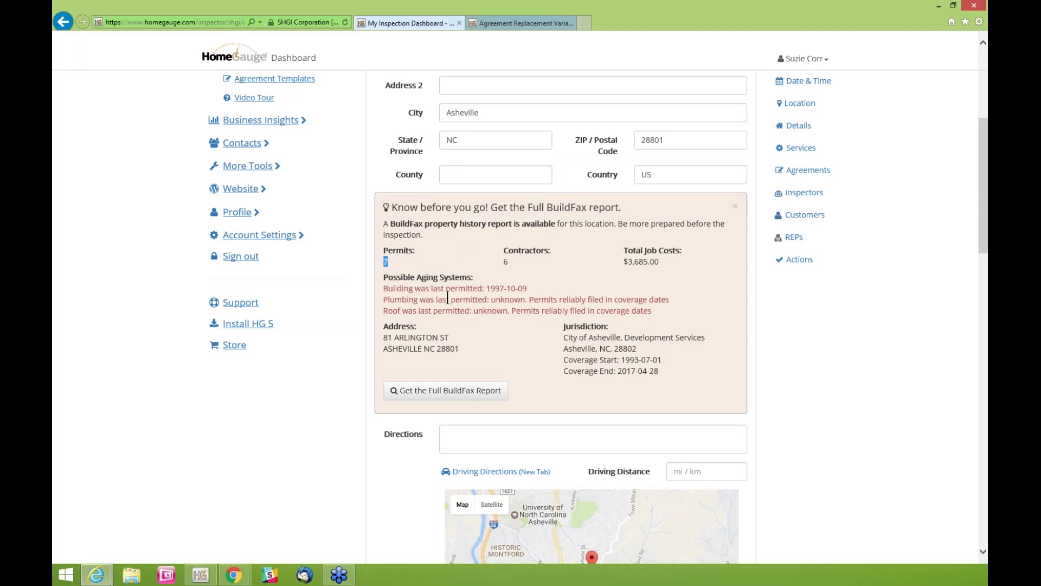
pyautogui.doubleClick(506, 261)
pyautogui.moveTo(661, 261); pyautogui.dragTo(622, 260)
pyautogui.scroll(-1, 512, 299)
pyautogui.click(514, 277)
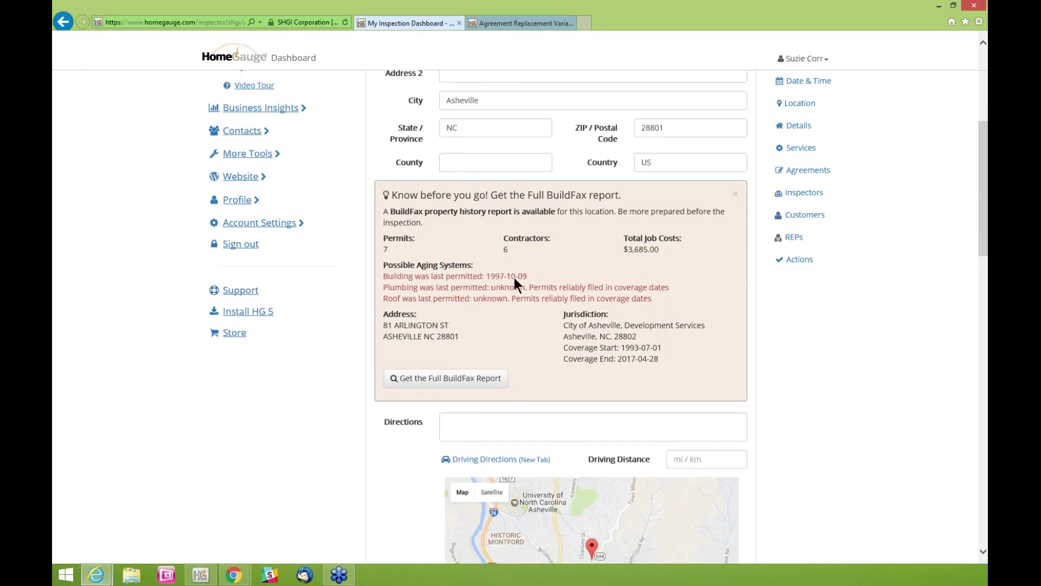
pyautogui.click(469, 311)
pyautogui.moveTo(436, 288); pyautogui.dragTo(653, 305)
pyautogui.click(655, 306)
# Close the BuildFax notice and type directions 'Take a left at the fork where there is no sign.'
pyautogui.click(735, 194)
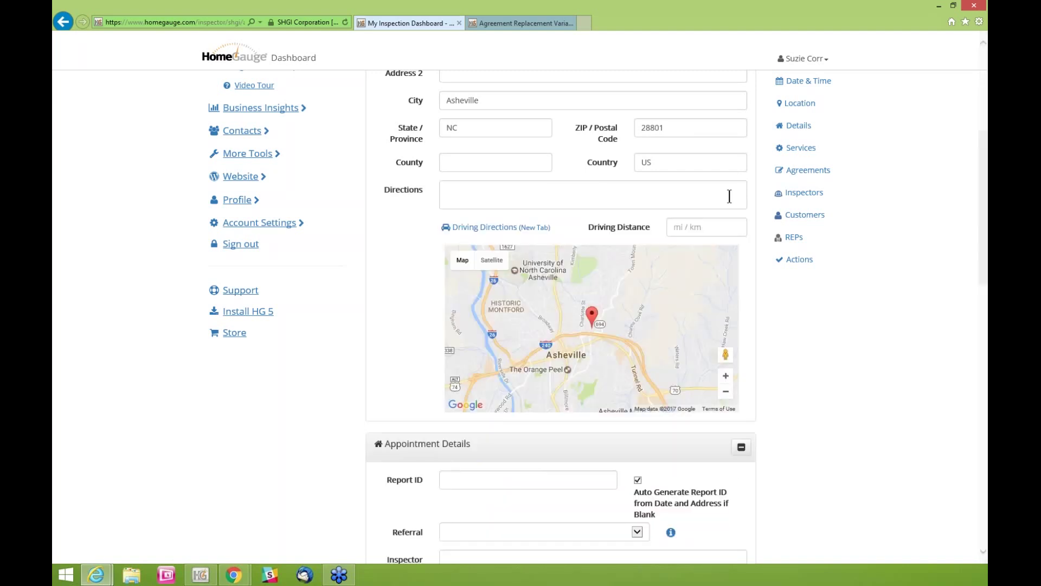
pyautogui.click(542, 191)
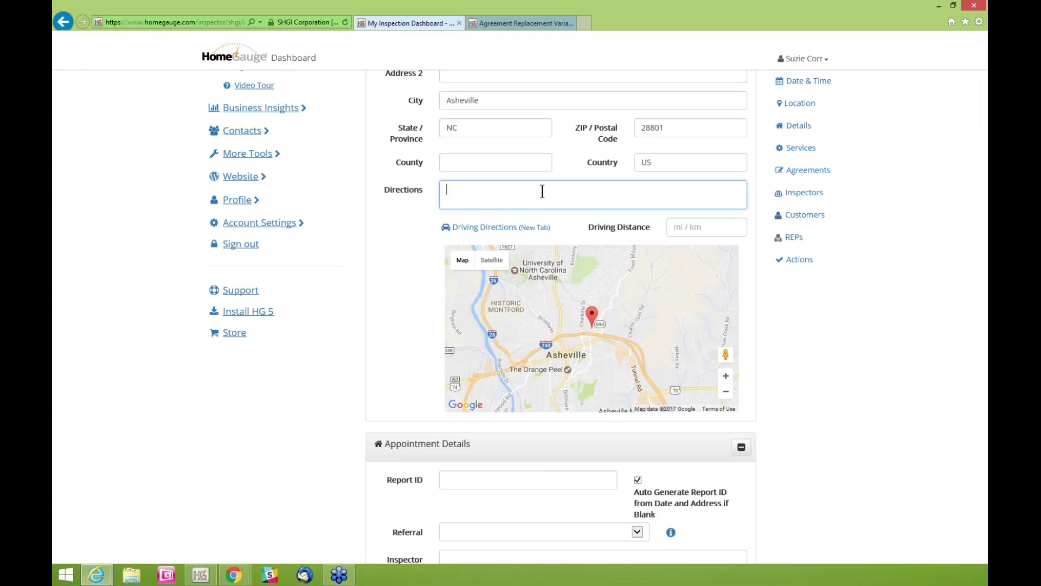
pyautogui.write('Take a left at the fork where there')
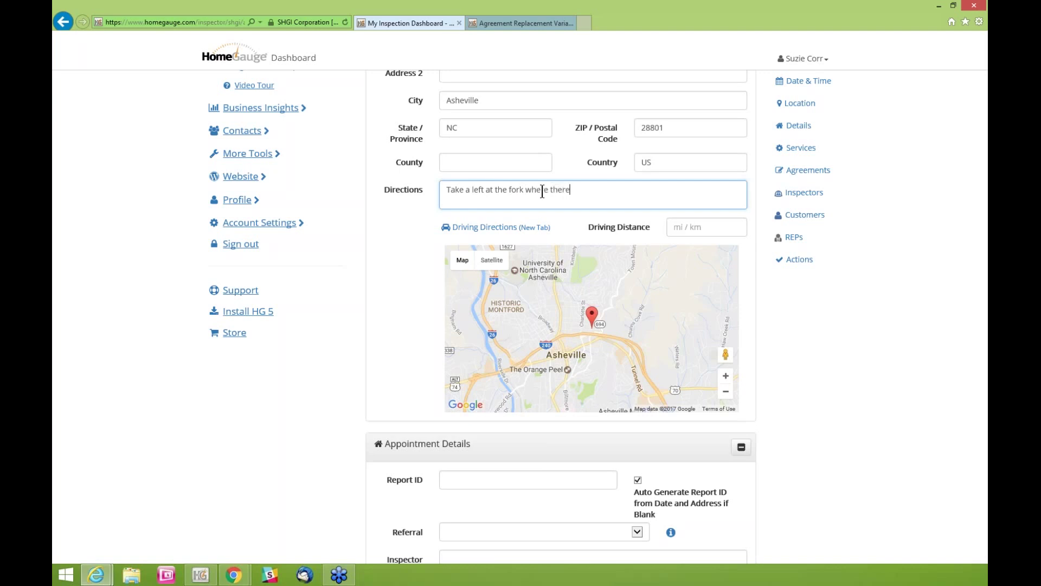
pyautogui.write(' is no sign.')
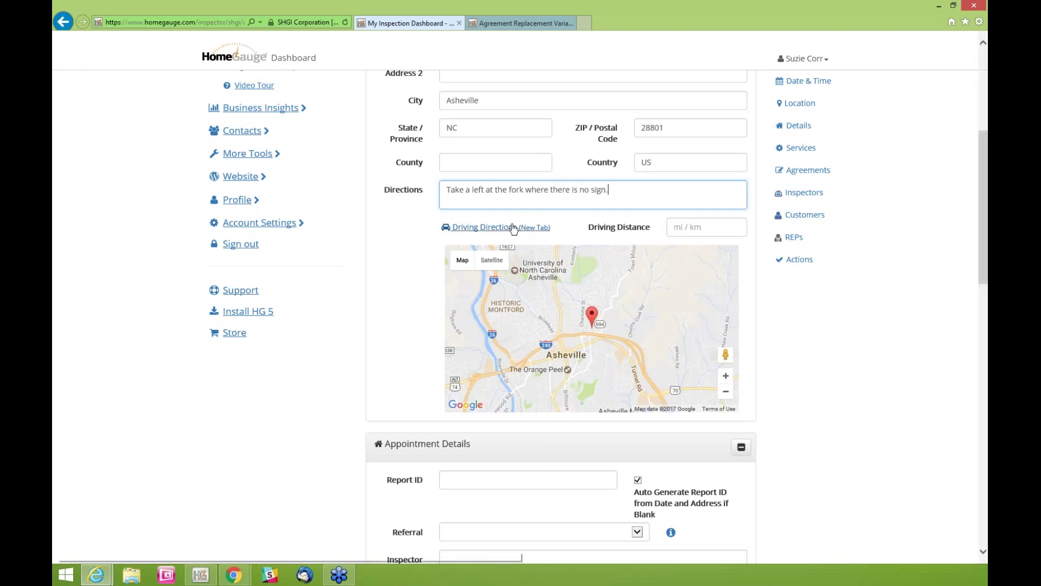
# Review the Google Maps driving route (about 9 minutes, 2.3 miles), then return to the dashboard
pyautogui.click(511, 228)
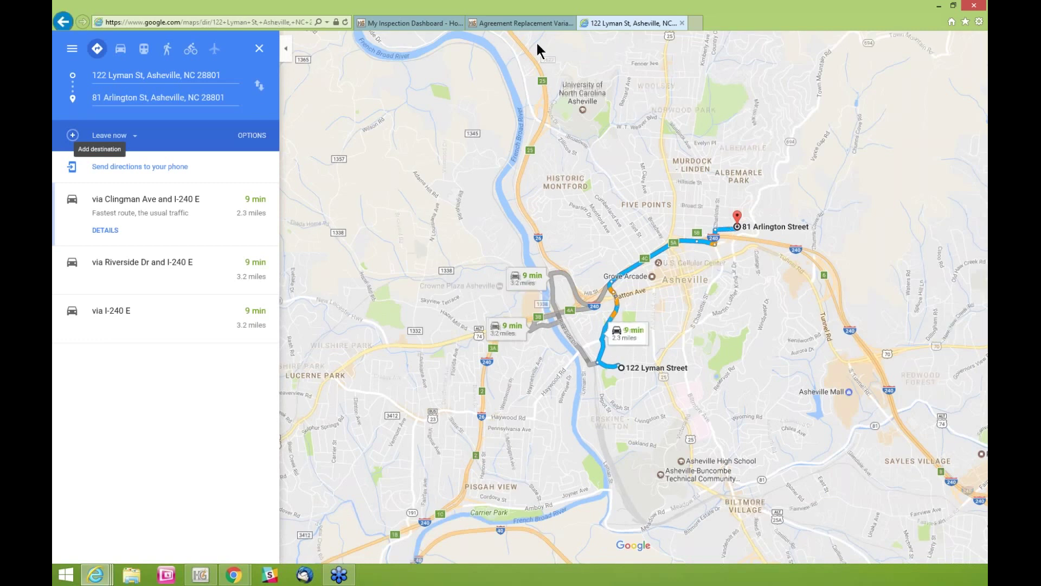
pyautogui.click(522, 23)
pyautogui.click(420, 22)
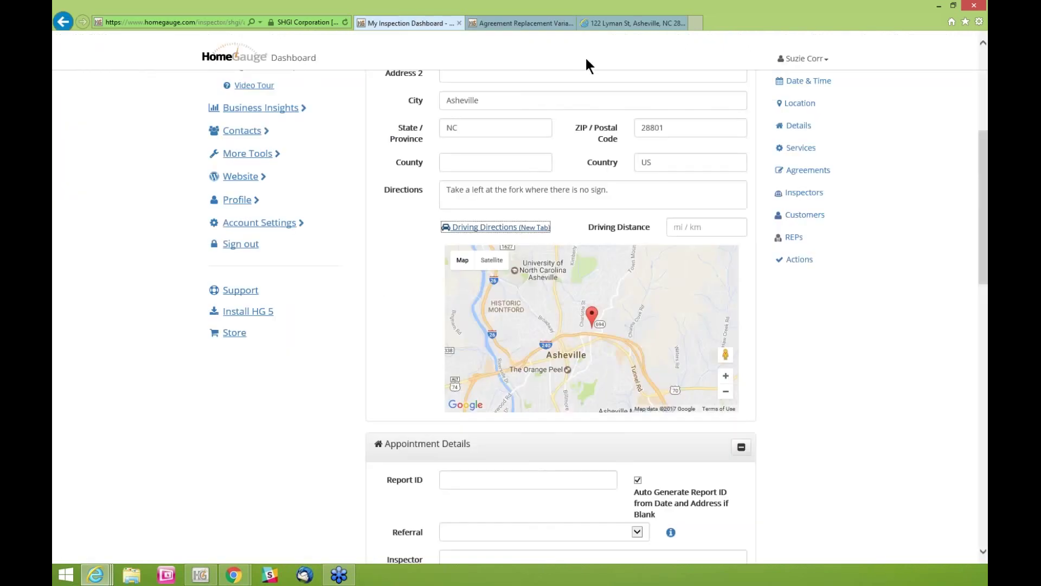
pyautogui.click(696, 228)
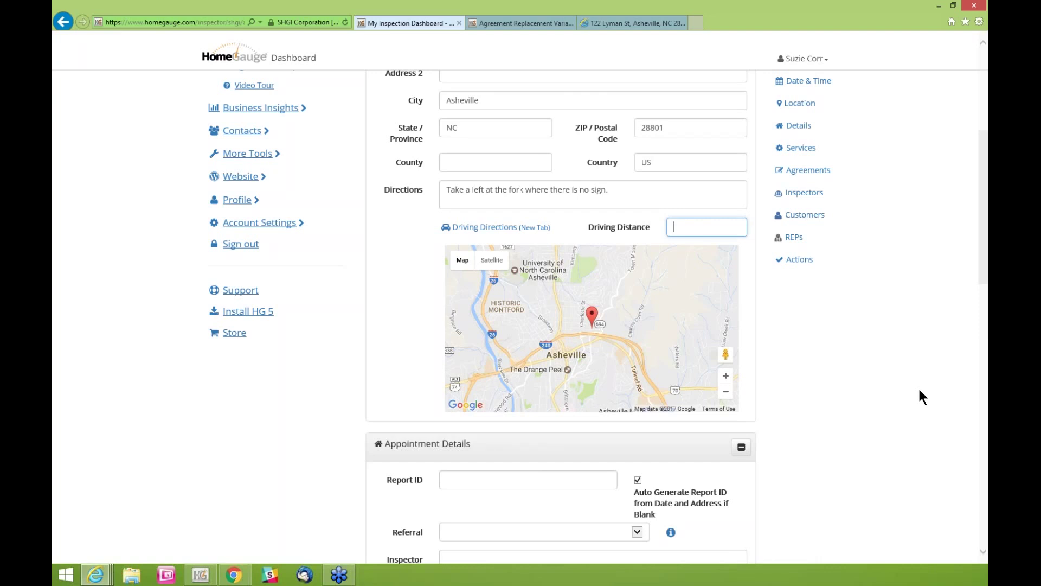
pyautogui.scroll(-3, 846, 324)
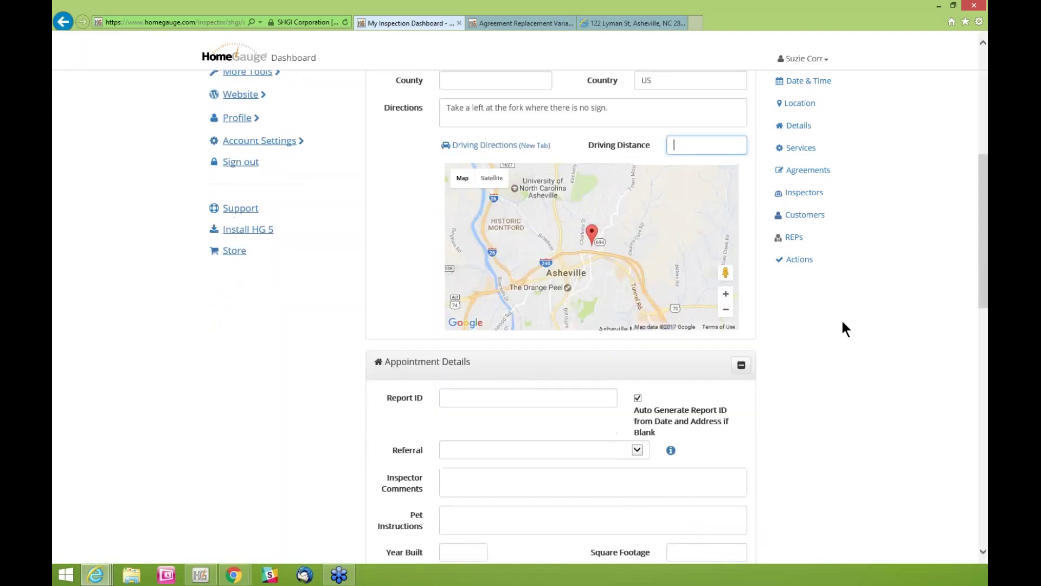
pyautogui.scroll(-9, 842, 323)
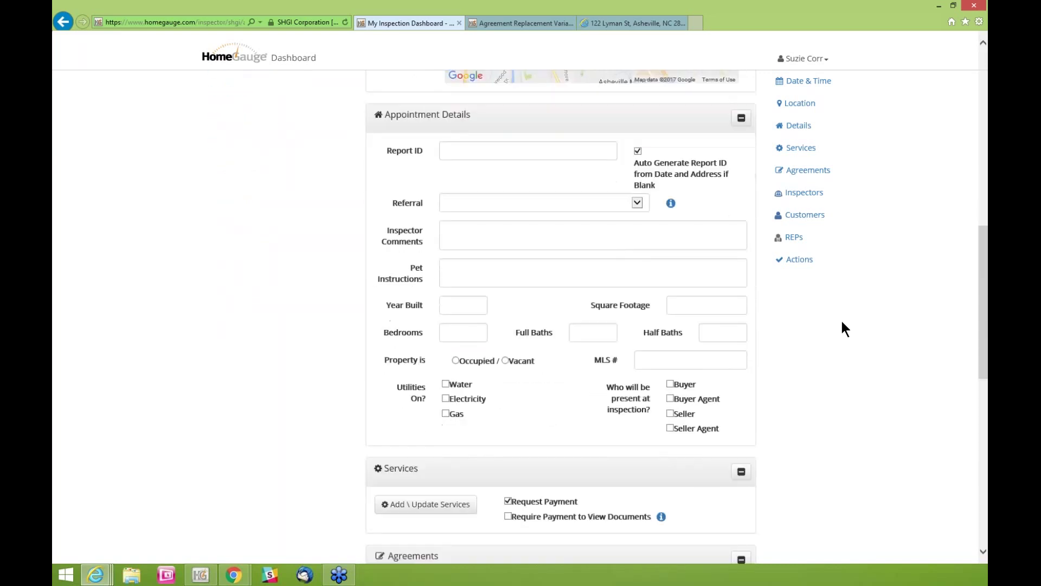
pyautogui.click(488, 151)
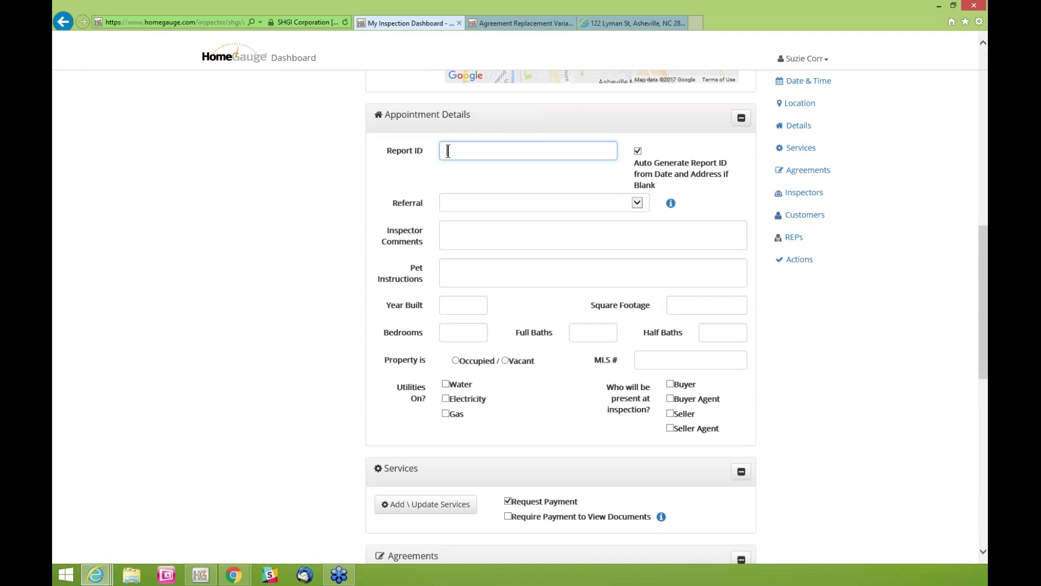
pyautogui.moveTo(666, 184); pyautogui.dragTo(641, 169)
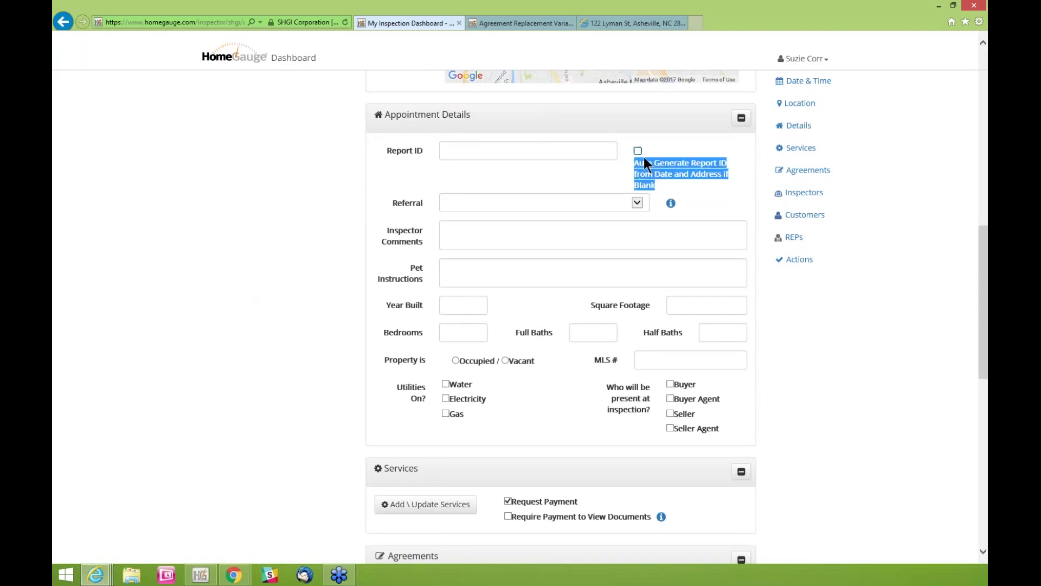
pyautogui.click(683, 176)
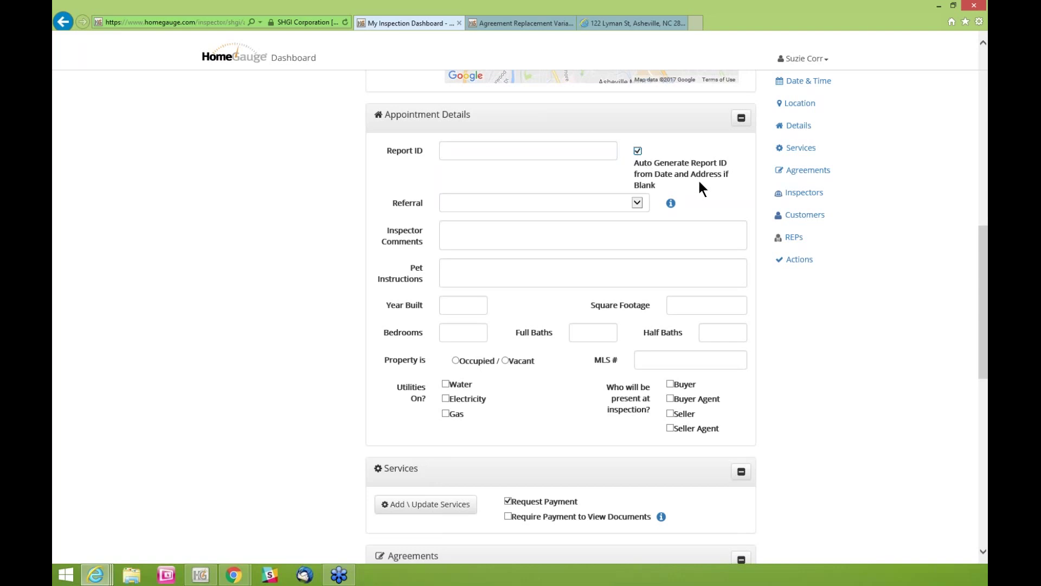
# Set Report ID to auto-generate and open the Referral source dropdown
pyautogui.click(699, 181)
pyautogui.click(636, 204)
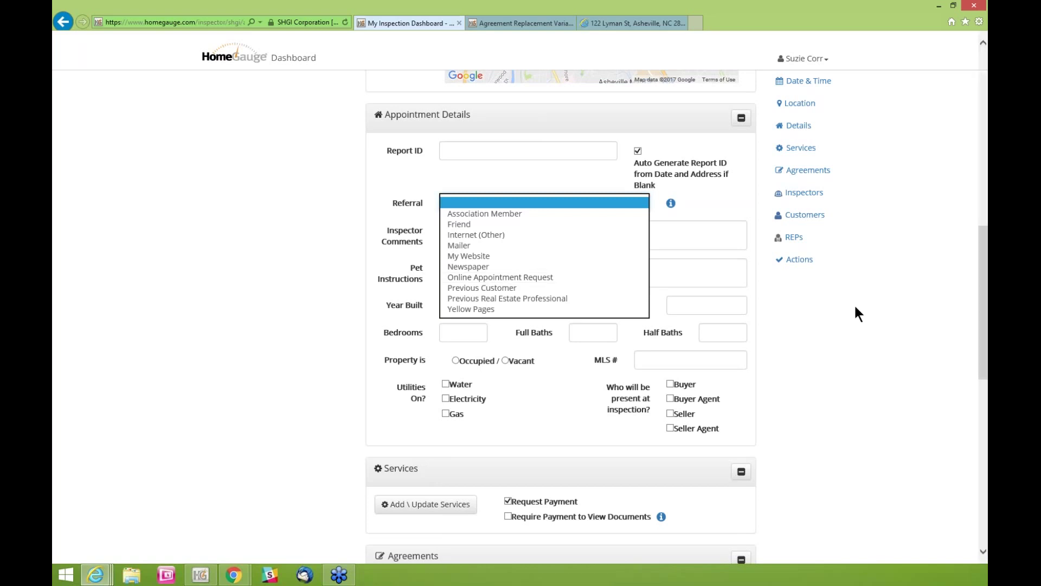
# Close the Referral list with no selection and place the cursor in Inspector Comments
pyautogui.click(842, 313)
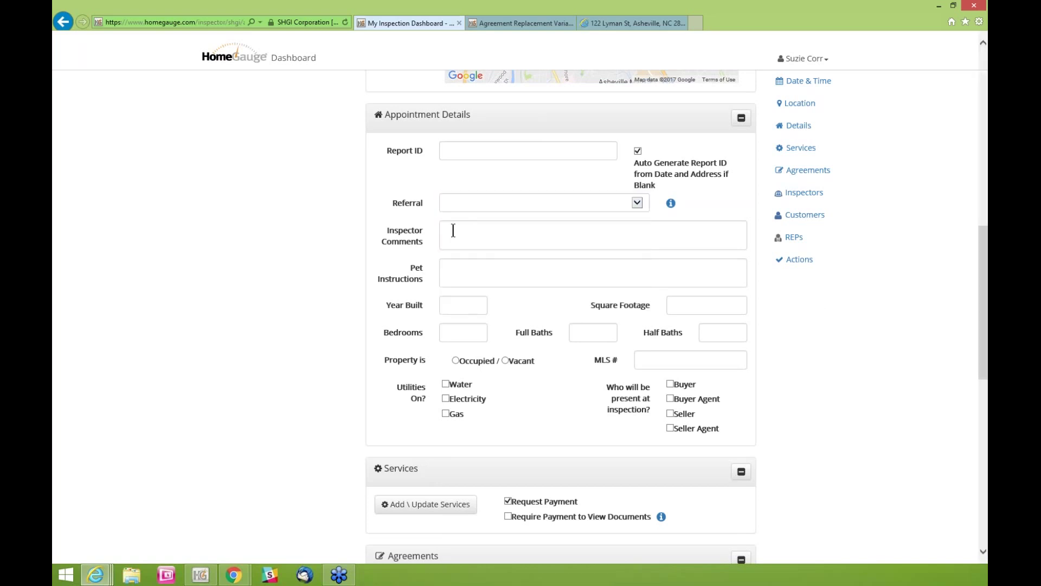
pyautogui.click(453, 230)
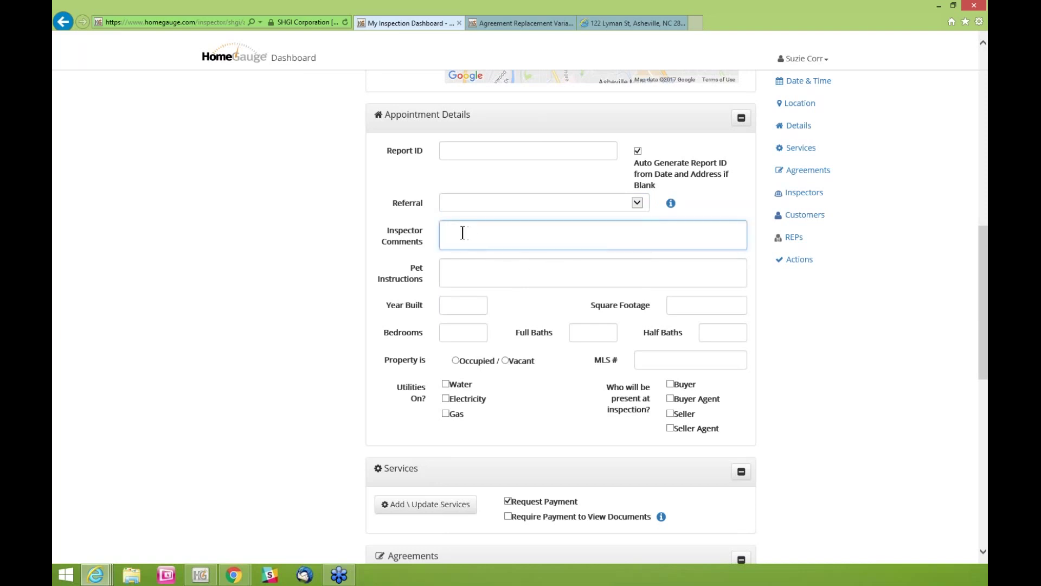
pyautogui.moveTo(429, 242); pyautogui.dragTo(396, 235)
pyautogui.click(402, 230)
pyautogui.click(395, 232)
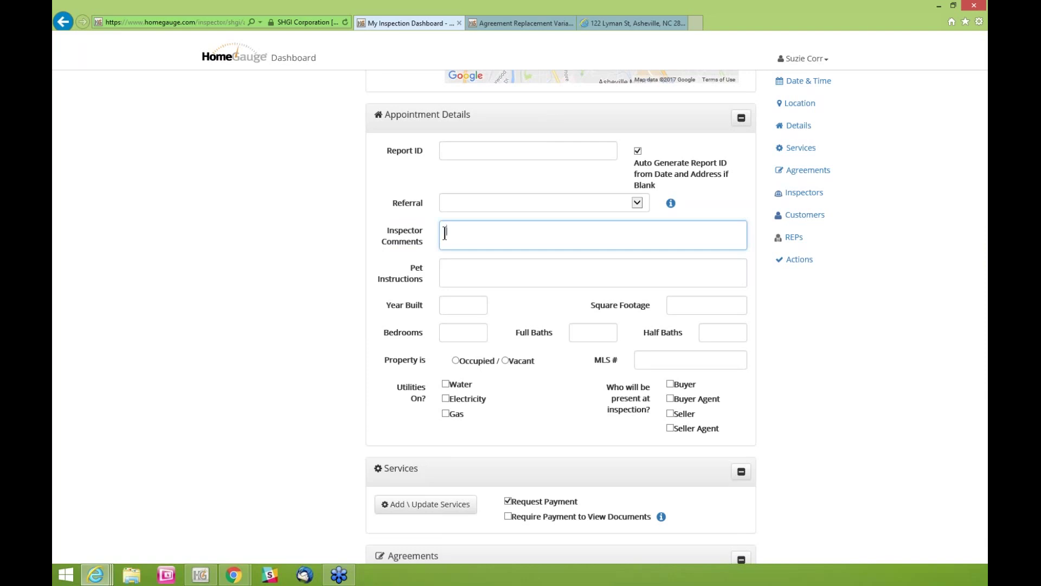
# Enter year built 1900 (age 117 years) and square footage 1700
pyautogui.scroll(-1, 452, 237)
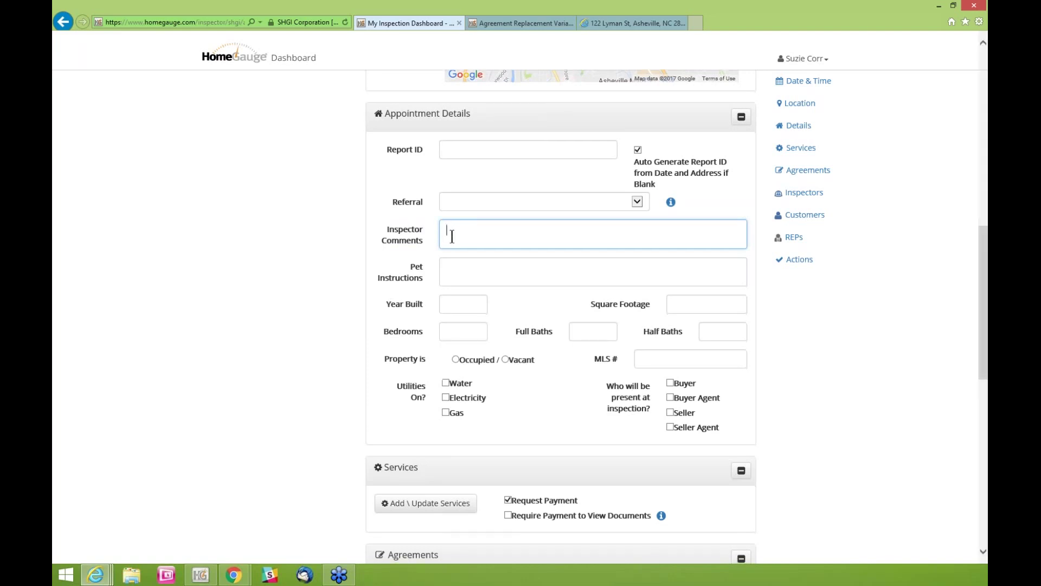
pyautogui.scroll(-1, 452, 236)
pyautogui.click(452, 236)
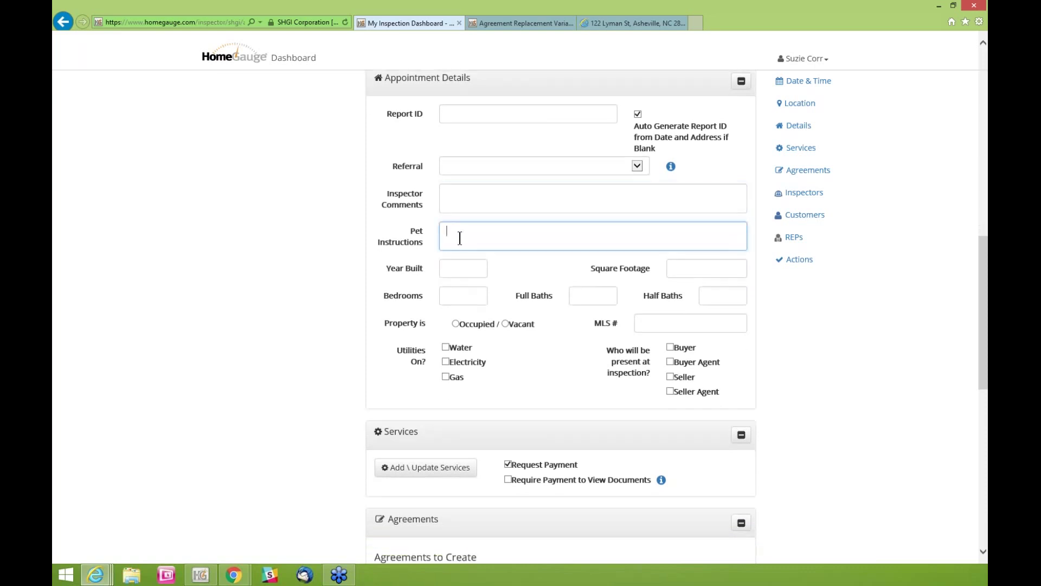
pyautogui.click(470, 266)
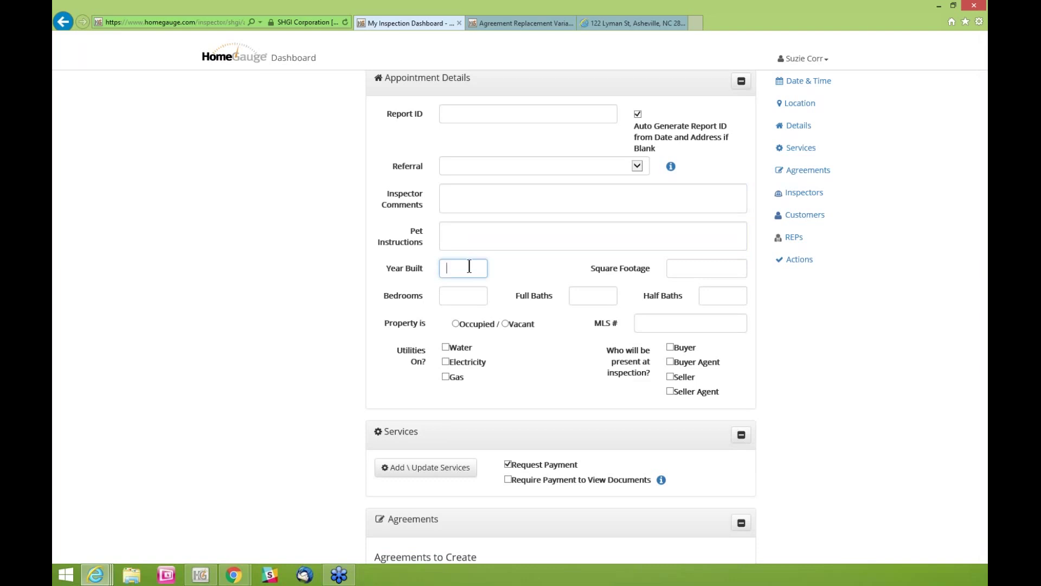
pyautogui.write('1900')
pyautogui.press('Tab')
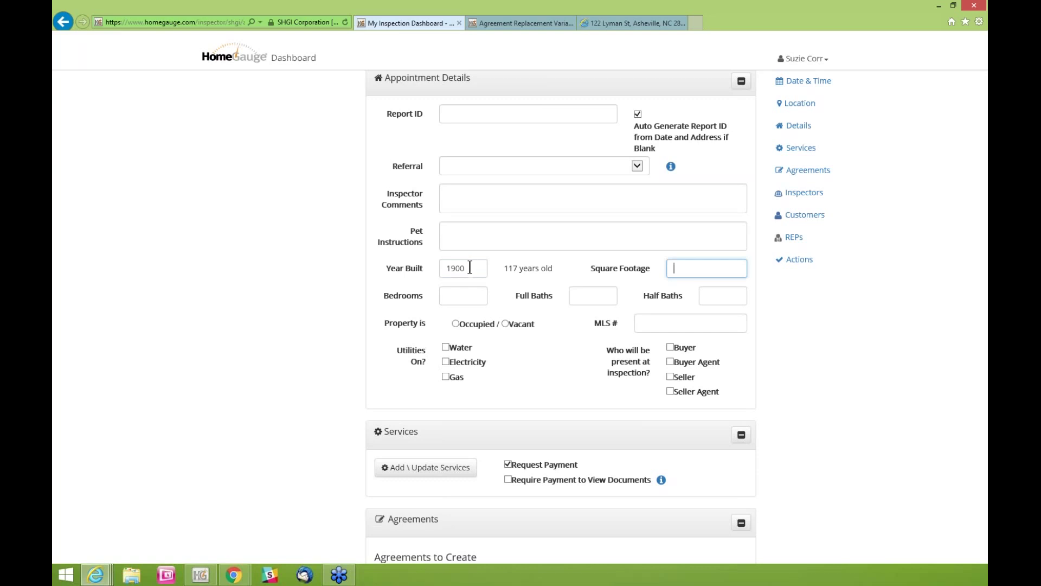
pyautogui.hotkey('shift', 'Tab')
pyautogui.click(553, 270)
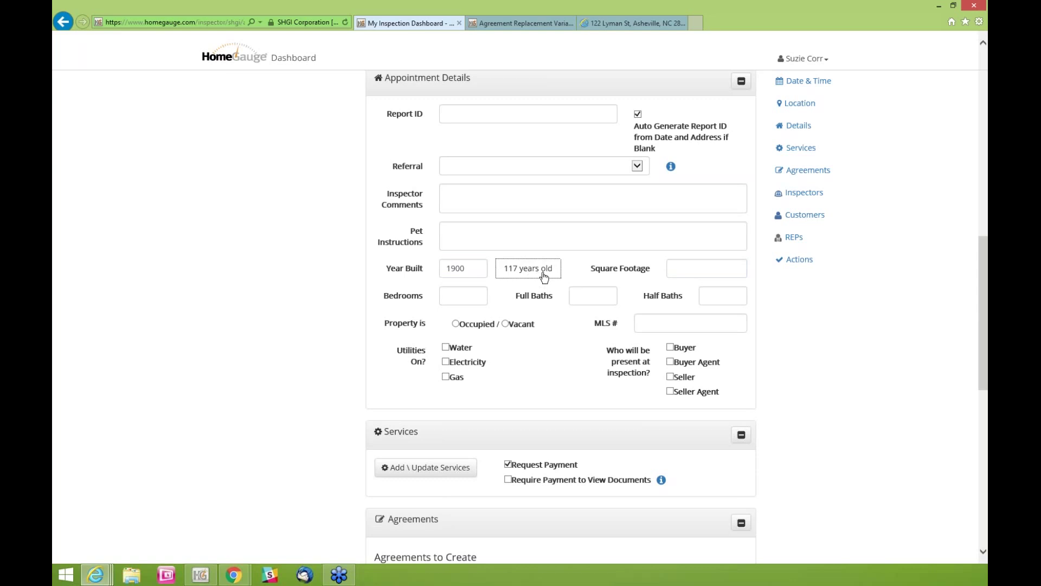
pyautogui.click(672, 269)
pyautogui.write('1700')
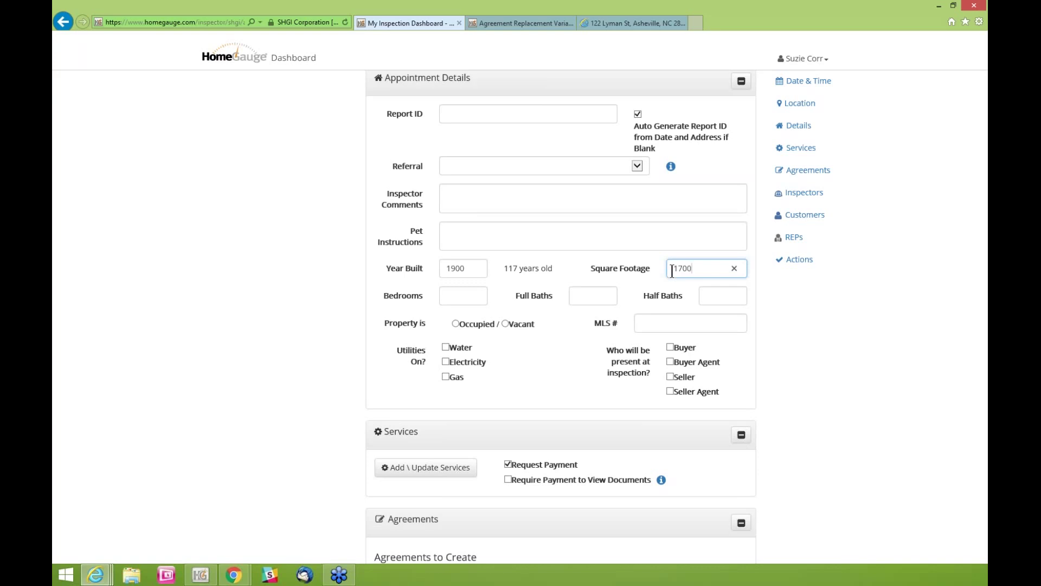
# Enter 2 bedrooms, 1 full and 1 half bath, and mark the property occupied with the buyer's agent attending
pyautogui.press('Tab')
pyautogui.write('2')
pyautogui.press('Tab')
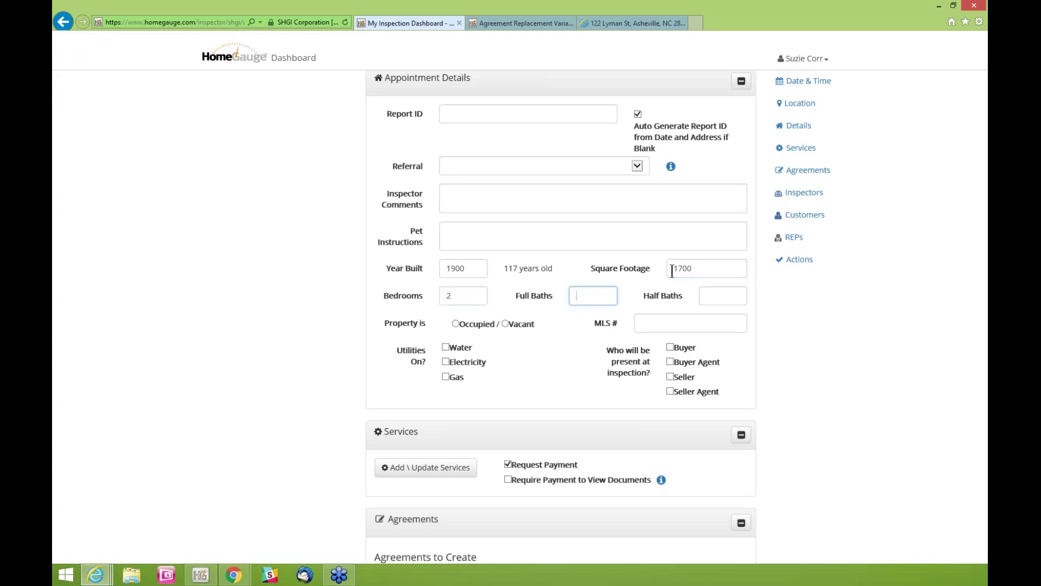
pyautogui.write('1')
pyautogui.press('Tab')
pyautogui.write('1')
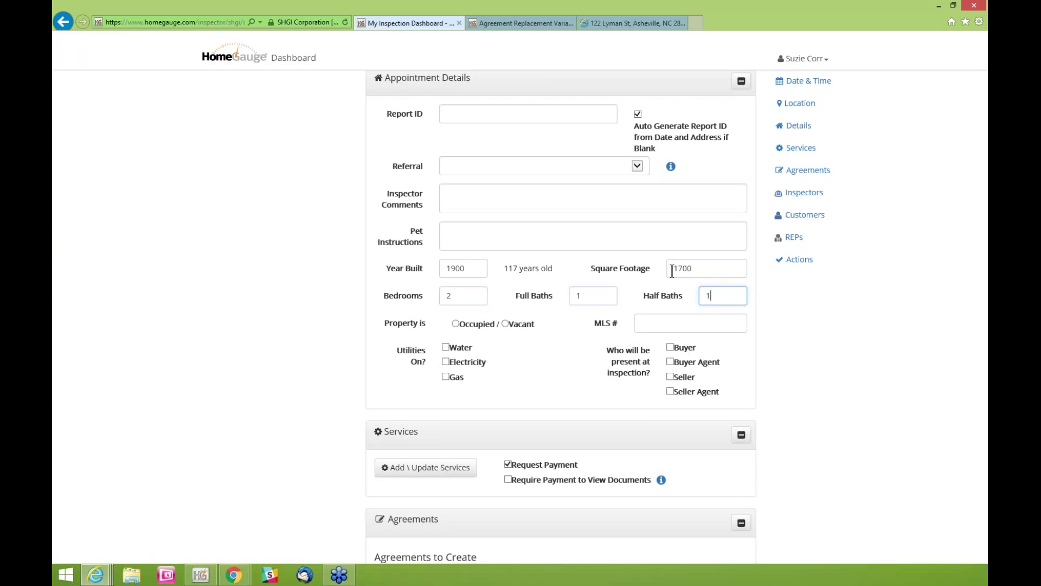
pyautogui.click(456, 325)
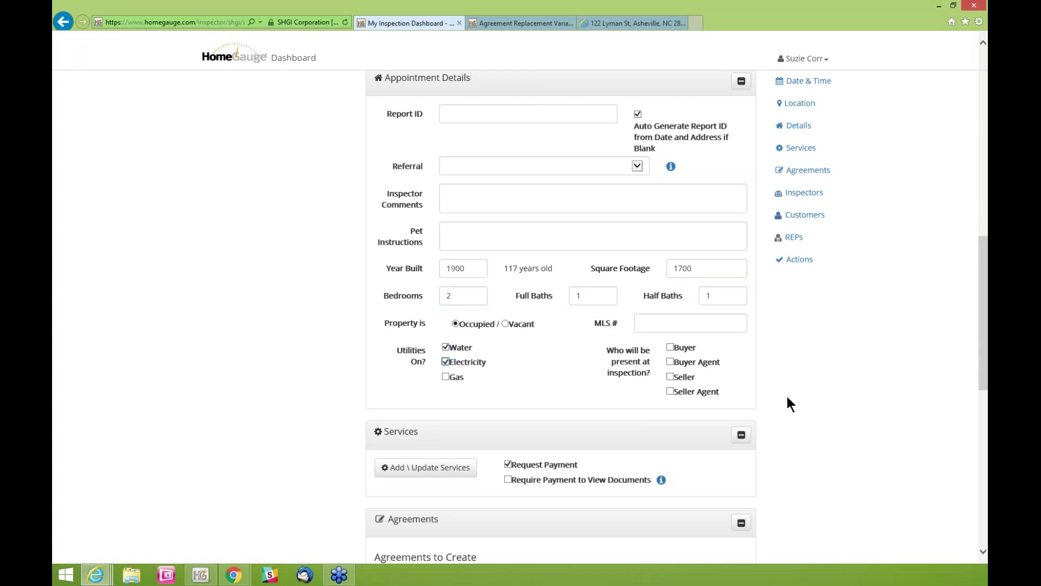
pyautogui.click(670, 363)
pyautogui.scroll(-5, 788, 362)
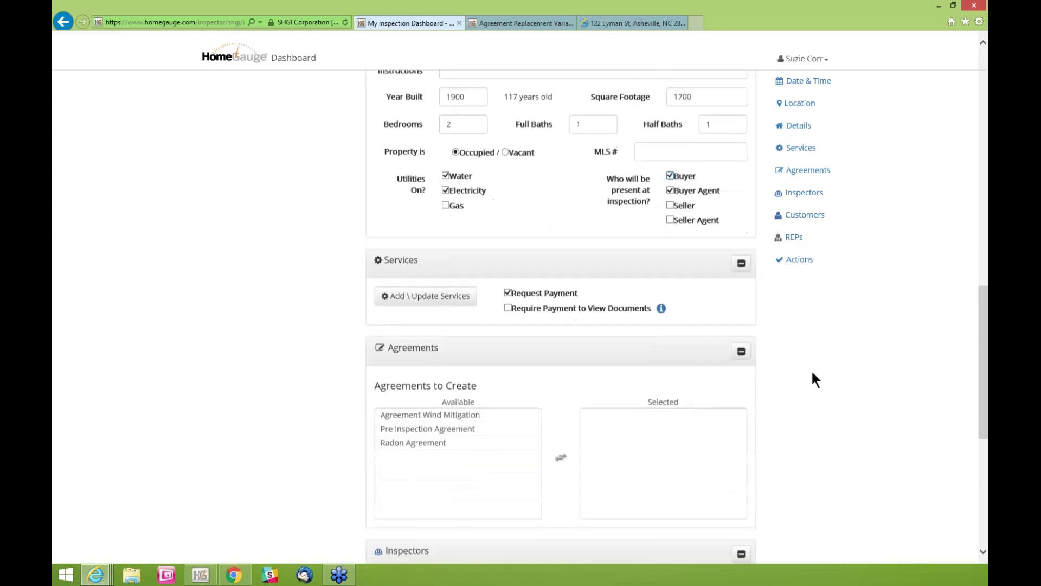
pyautogui.scroll(-1, 812, 373)
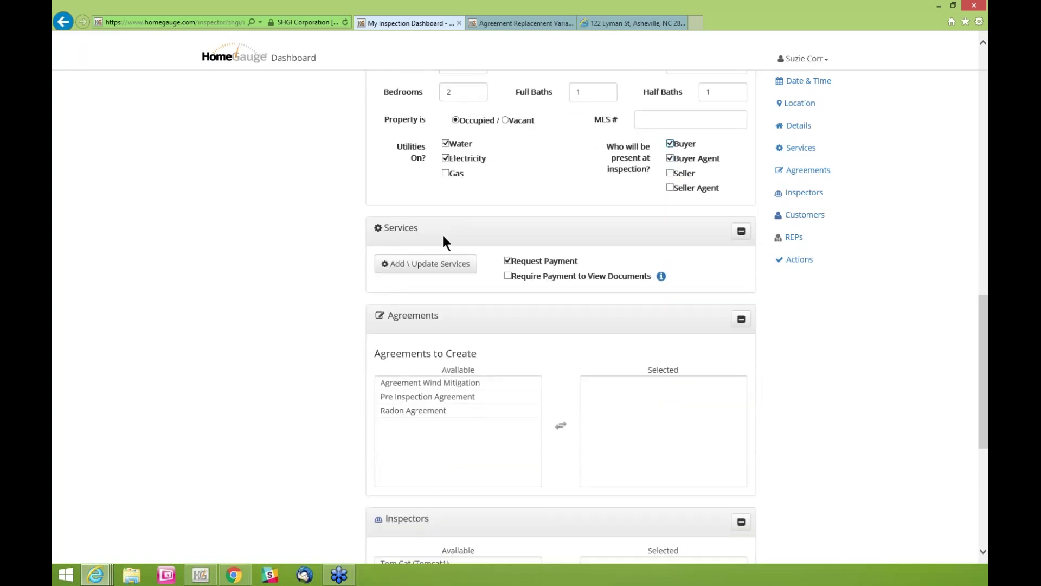
pyautogui.click(425, 264)
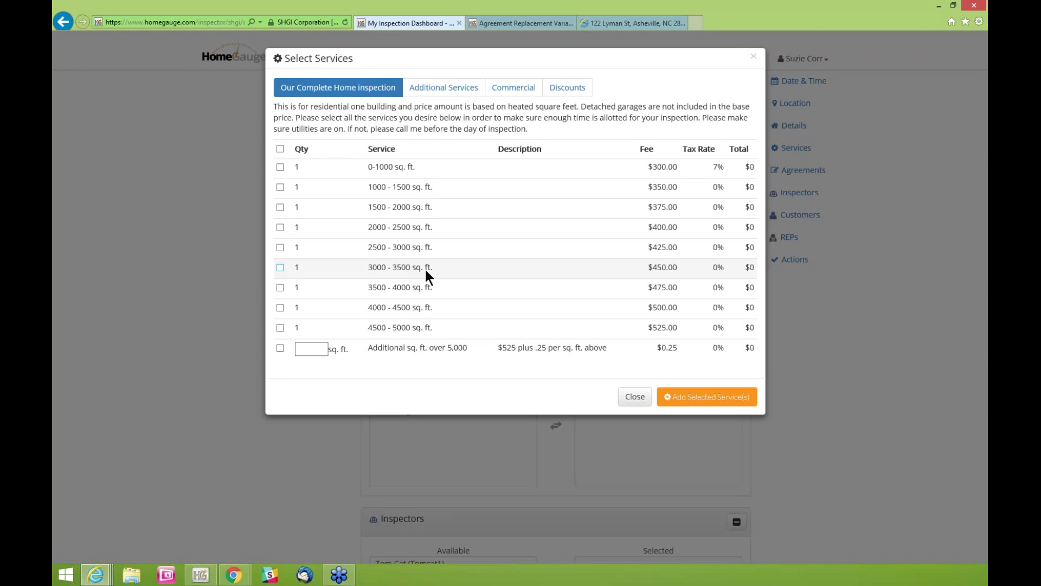
pyautogui.click(635, 397)
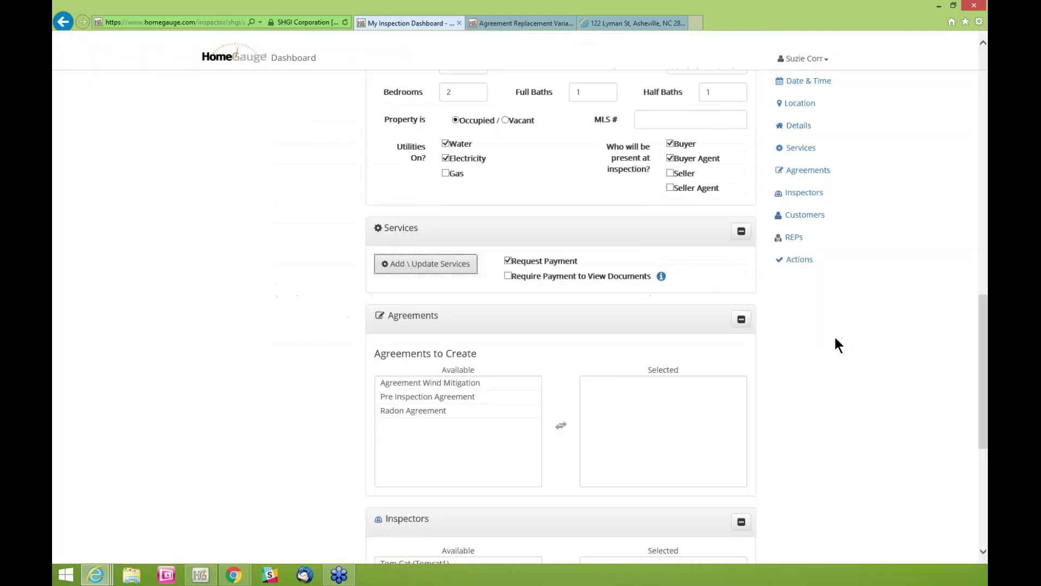
pyautogui.scroll(-4, 825, 354)
pyautogui.scroll(-3, 823, 354)
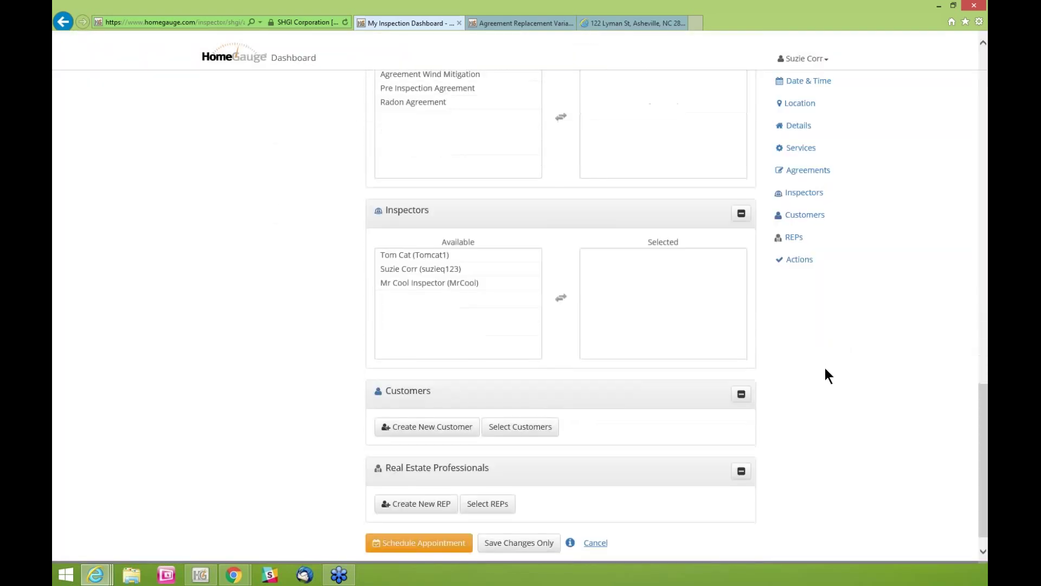
pyautogui.moveTo(983, 411); pyautogui.dragTo(982, 97)
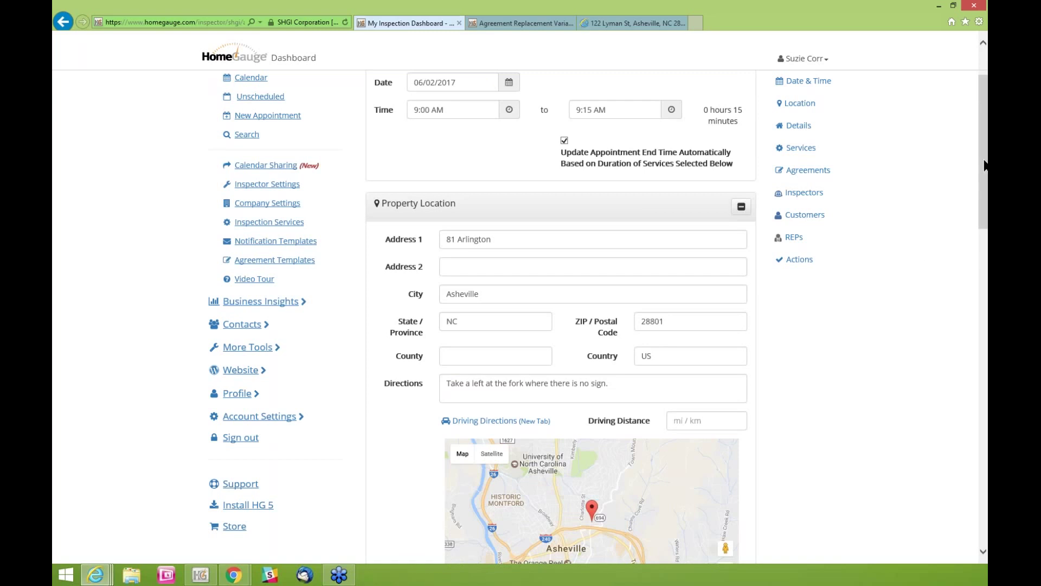
pyautogui.moveTo(982, 162); pyautogui.dragTo(967, 374)
# Tick the 1500 - 2000 sq. ft. inspection ($375.00), then clear the trial 4500-5000 and additional sq. ft. rows
pyautogui.click(446, 278)
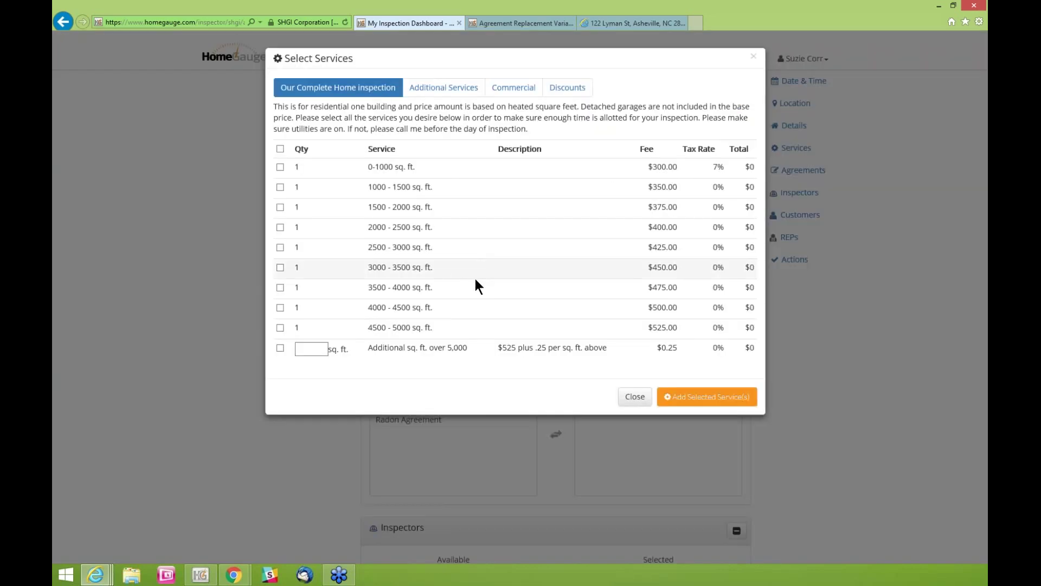
pyautogui.click(280, 208)
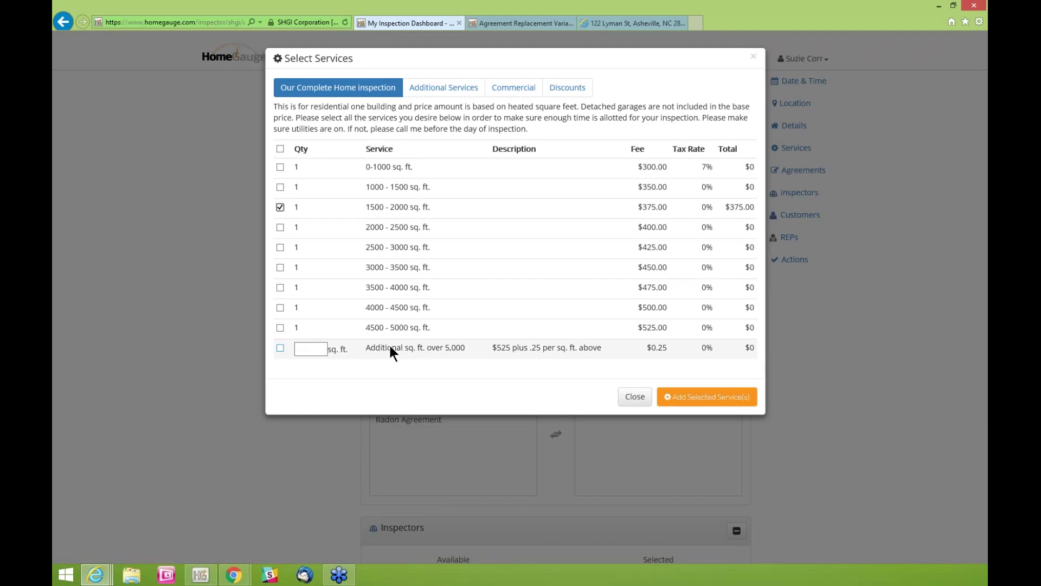
pyautogui.click(280, 327)
pyautogui.click(280, 348)
pyautogui.click(320, 350)
pyautogui.write('1')
pyautogui.write('000')
pyautogui.moveTo(326, 351); pyautogui.dragTo(295, 350)
pyautogui.press('BackSpace')
pyautogui.click(280, 348)
pyautogui.click(280, 328)
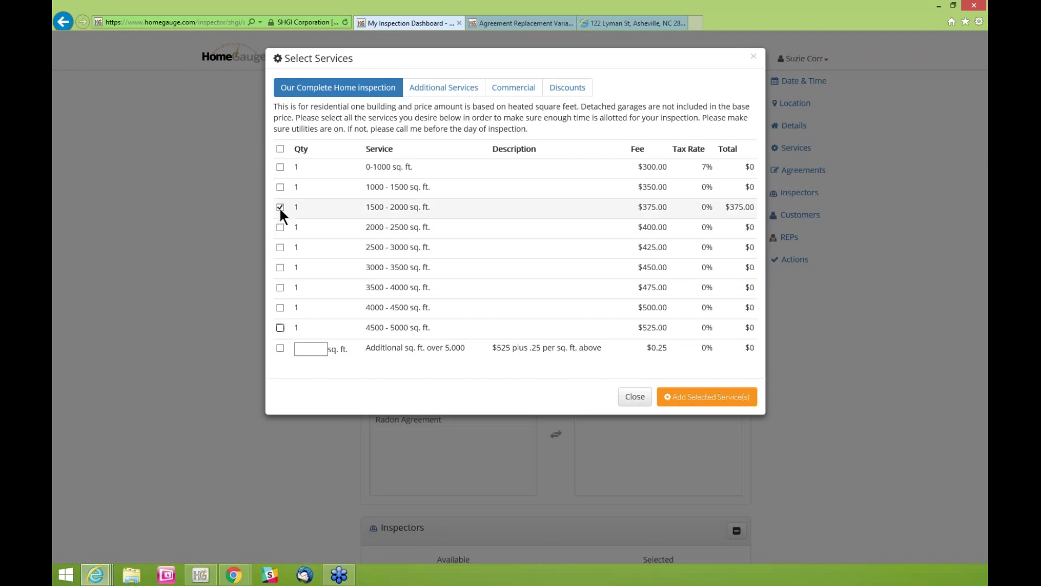
# Tick Houses Built Before 1950 and Radon Test under Additional Services
pyautogui.click(444, 88)
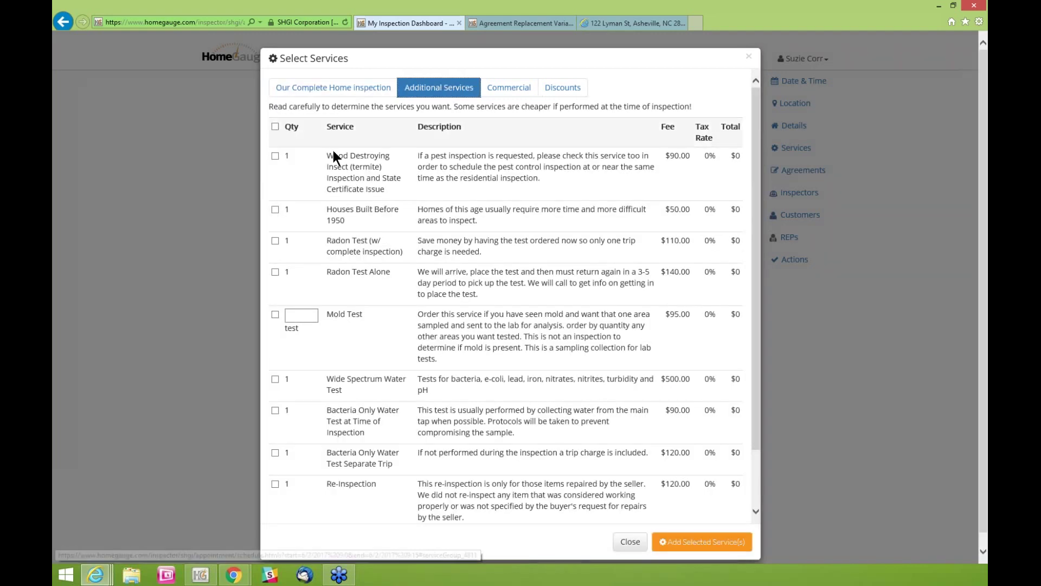
pyautogui.click(275, 208)
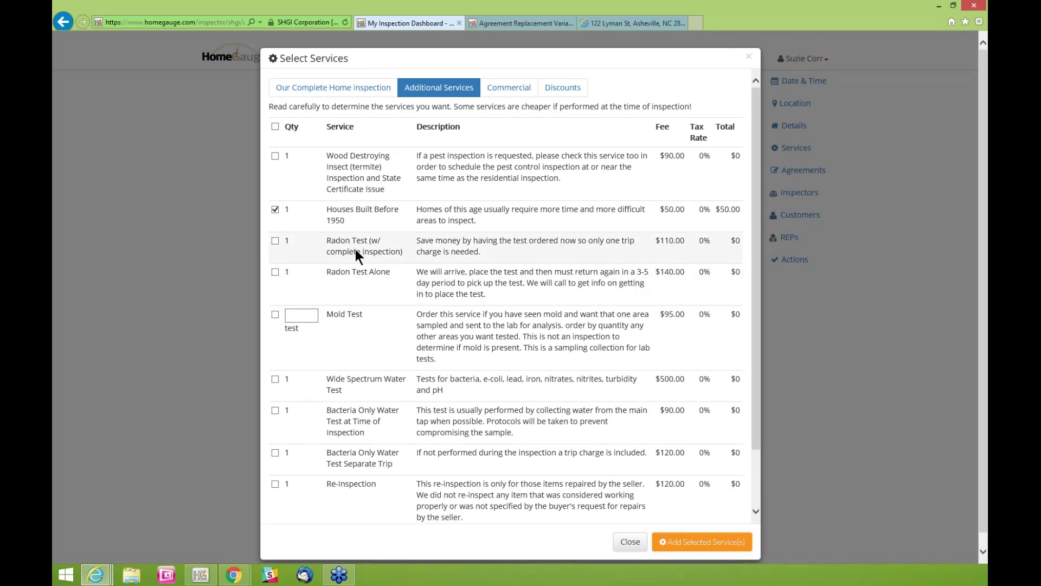
pyautogui.click(272, 240)
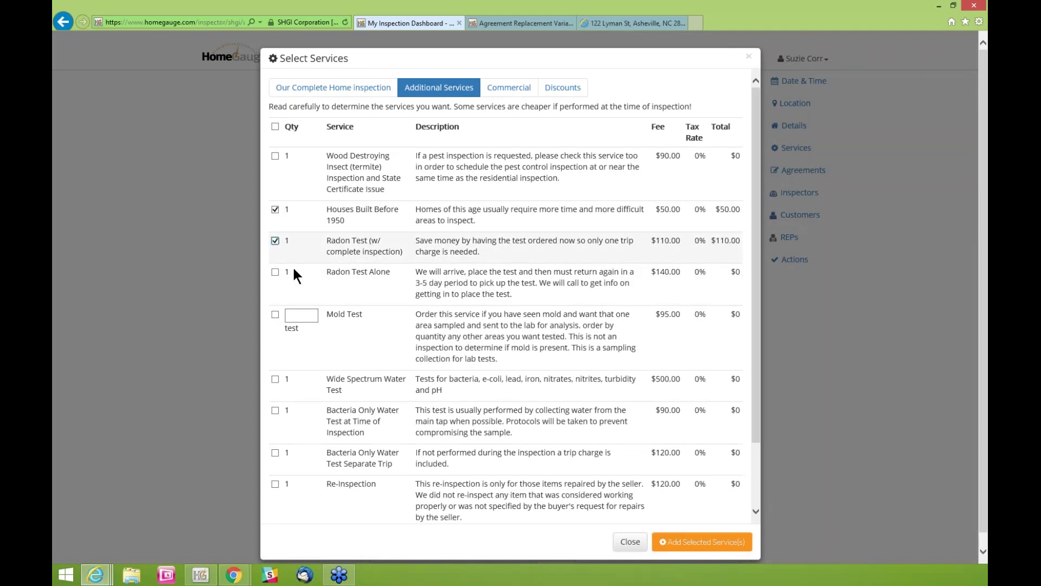
# Apply the Repeat Customer Discount and add the selected services, bringing the total to $505.00
pyautogui.click(562, 87)
pyautogui.scroll(1, 556, 412)
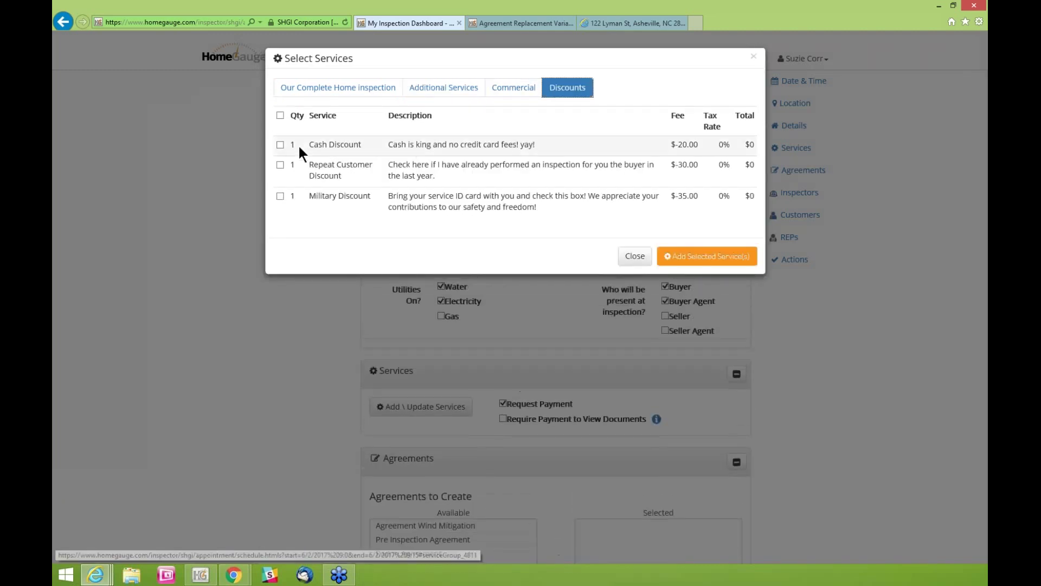
pyautogui.click(280, 144)
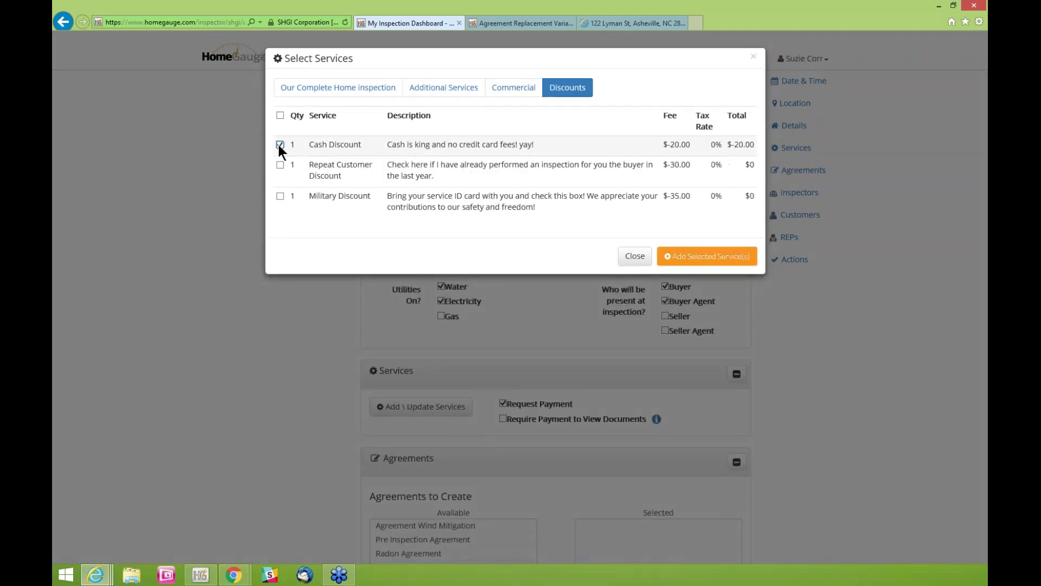
pyautogui.click(280, 144)
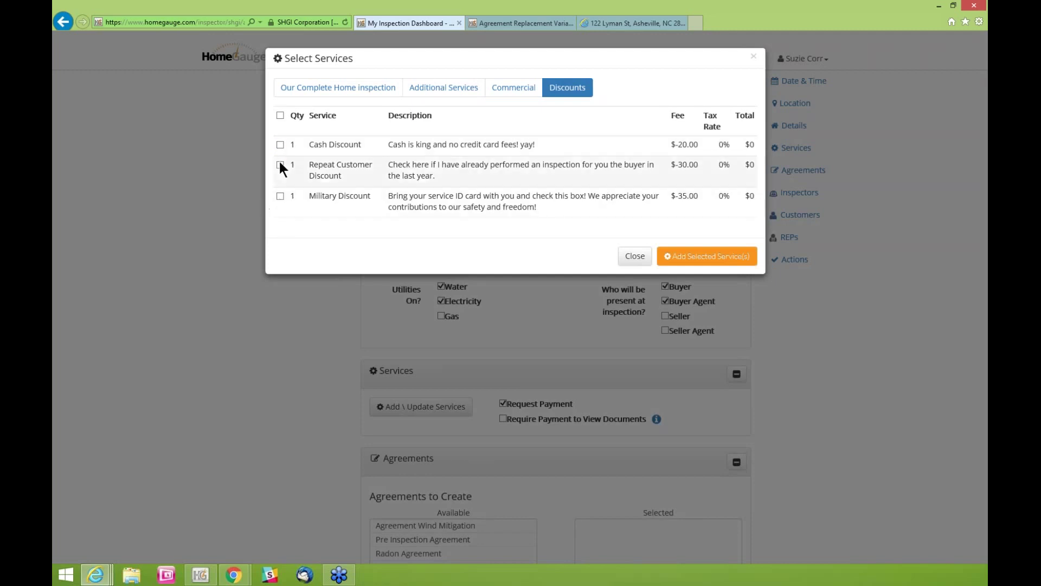
pyautogui.click(279, 164)
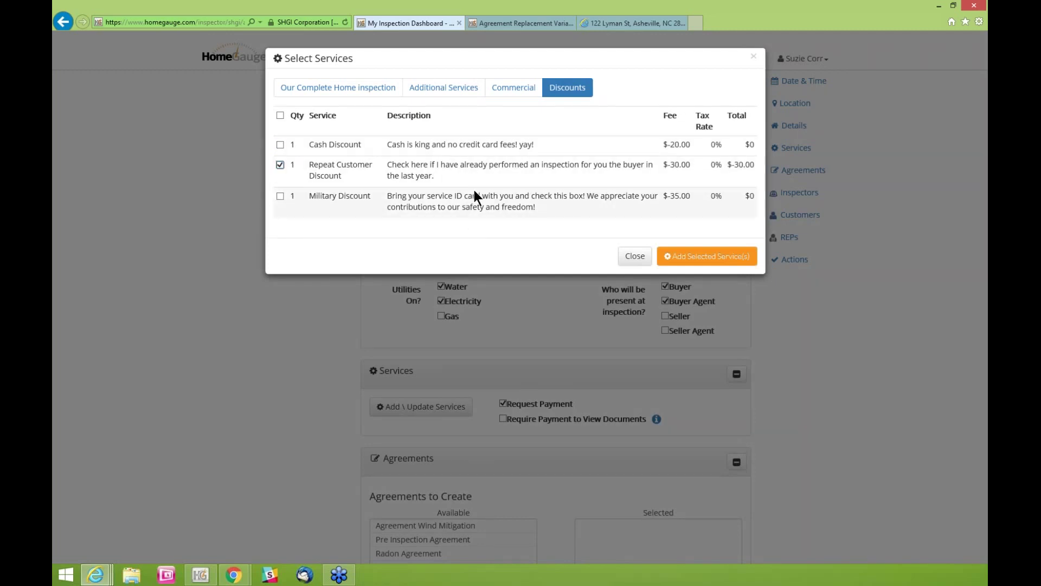
pyautogui.click(698, 260)
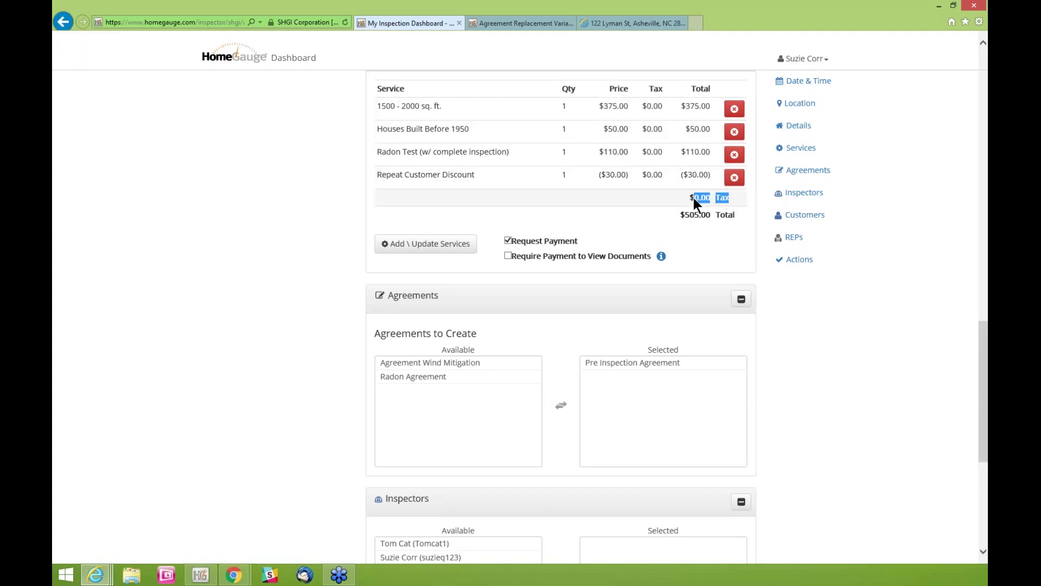
# Untick Request Payment in the Services section and scroll down to the Agreements
pyautogui.click(734, 194)
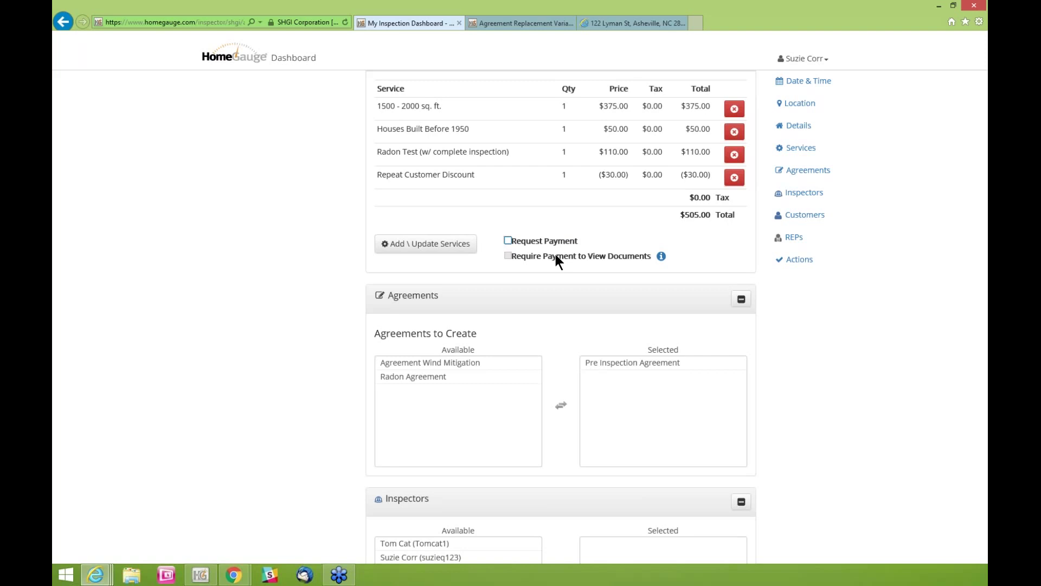
pyautogui.scroll(-3, 324, 175)
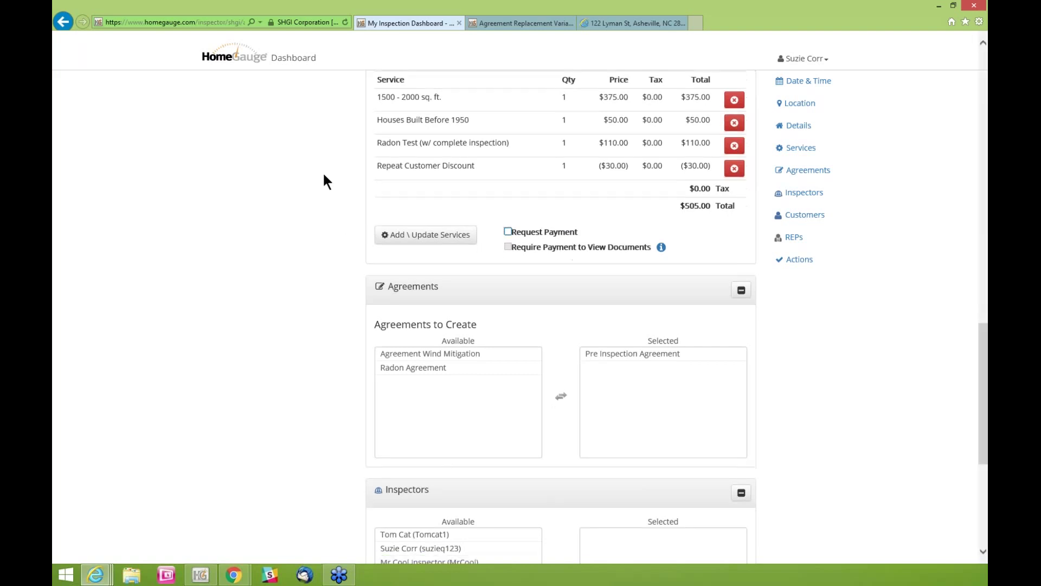
# Review the agreements, highlighting Wind Mitigation, Radon and Pre Inspection Agreement entries
pyautogui.scroll(-3, 324, 175)
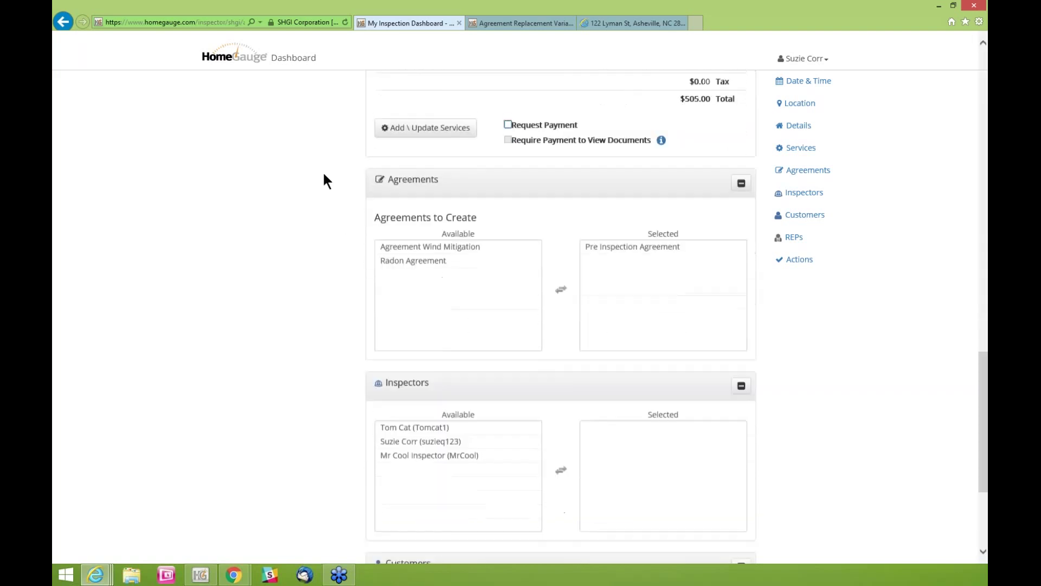
pyautogui.click(428, 180)
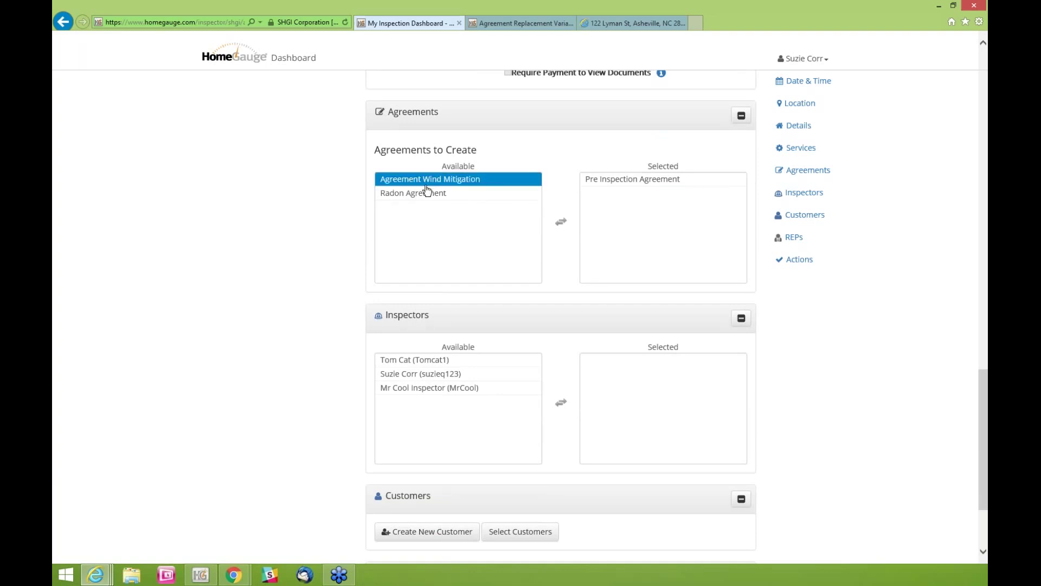
pyautogui.click(425, 193)
pyautogui.click(433, 181)
pyautogui.click(439, 196)
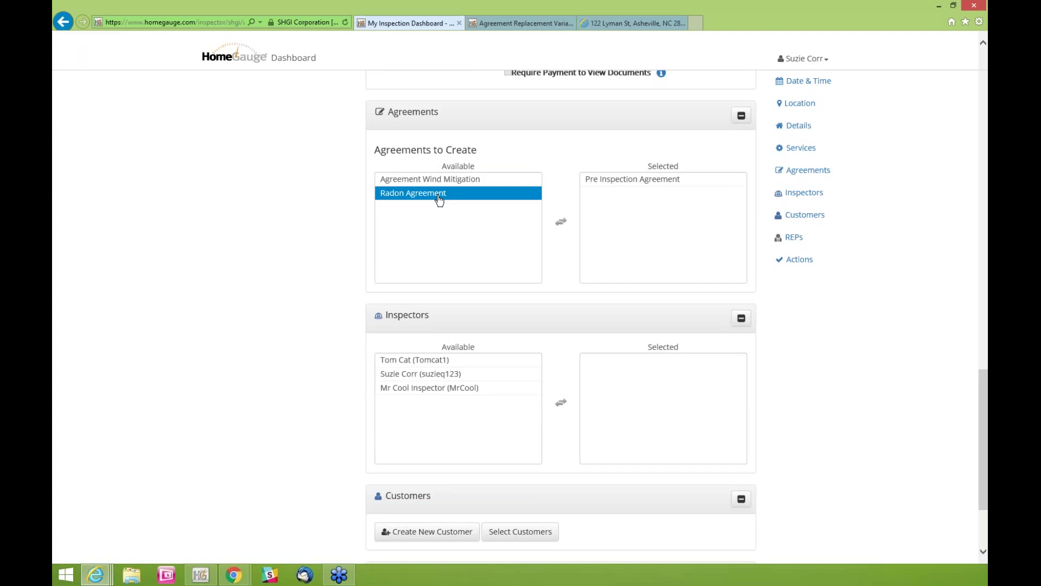
pyautogui.click(424, 181)
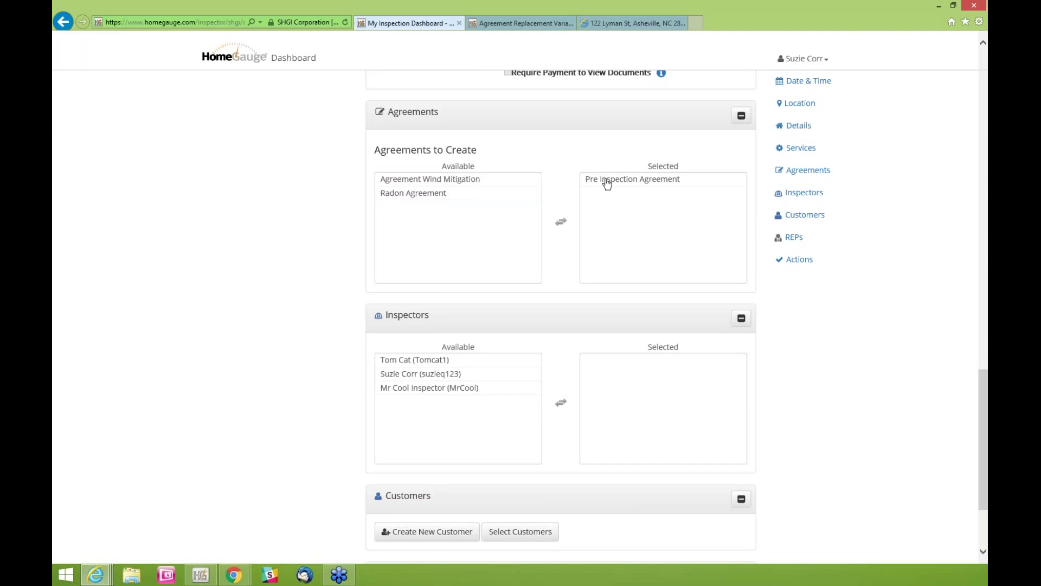
pyautogui.click(656, 184)
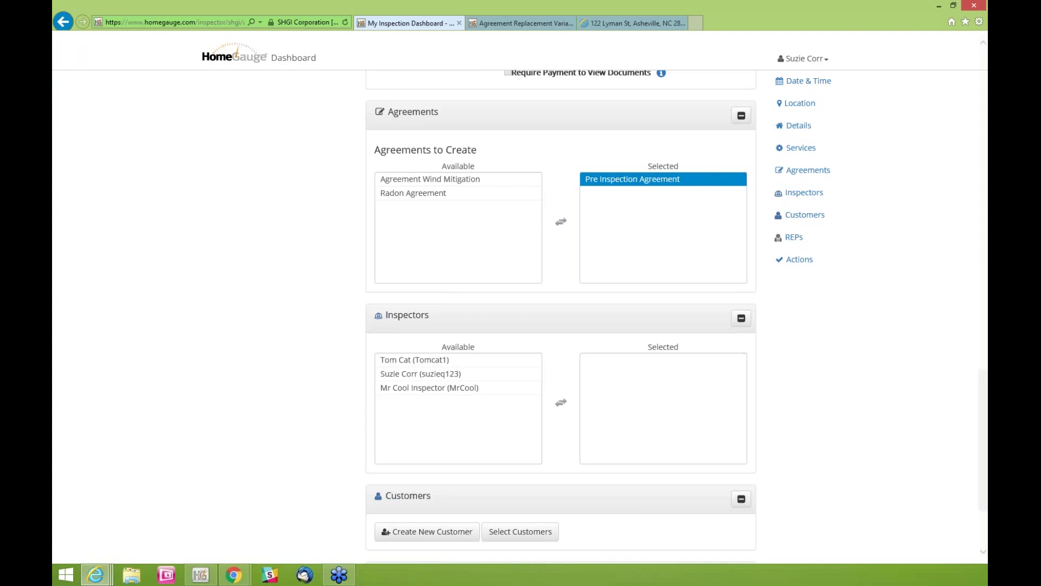
pyautogui.scroll(2, 890, 191)
pyautogui.scroll(4, 901, 174)
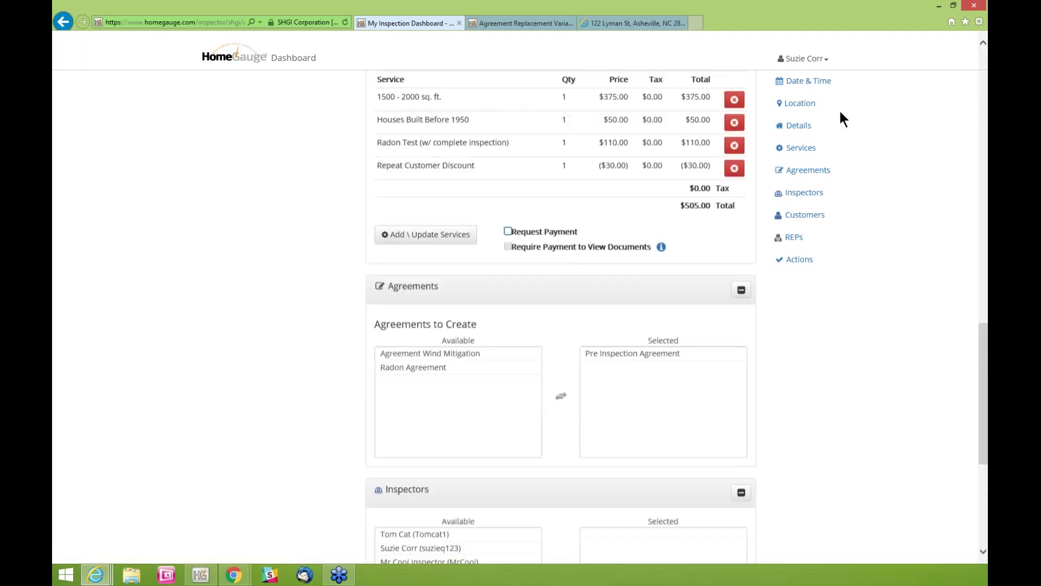
pyautogui.scroll(2, 842, 125)
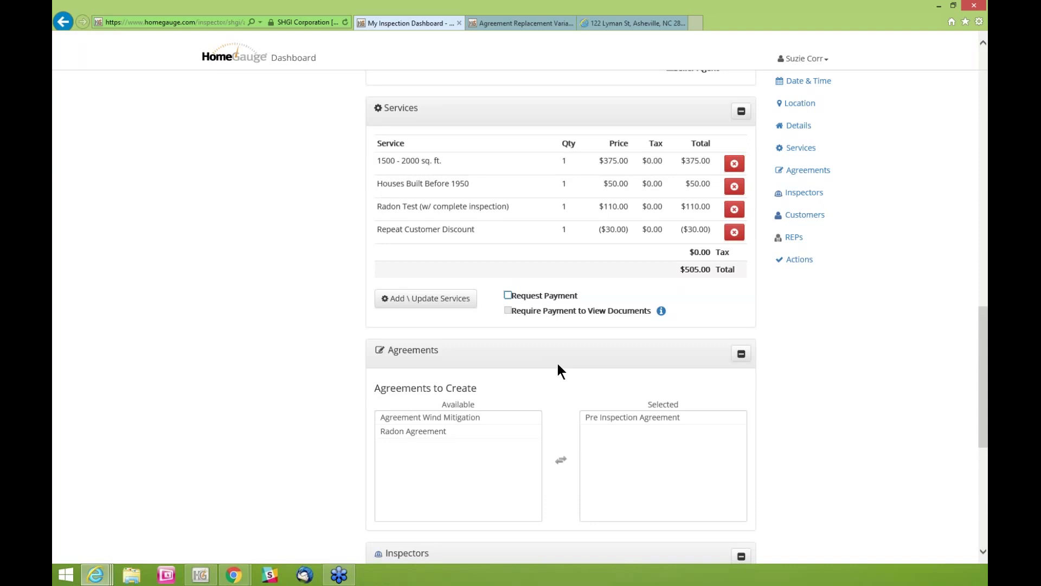
pyautogui.click(612, 423)
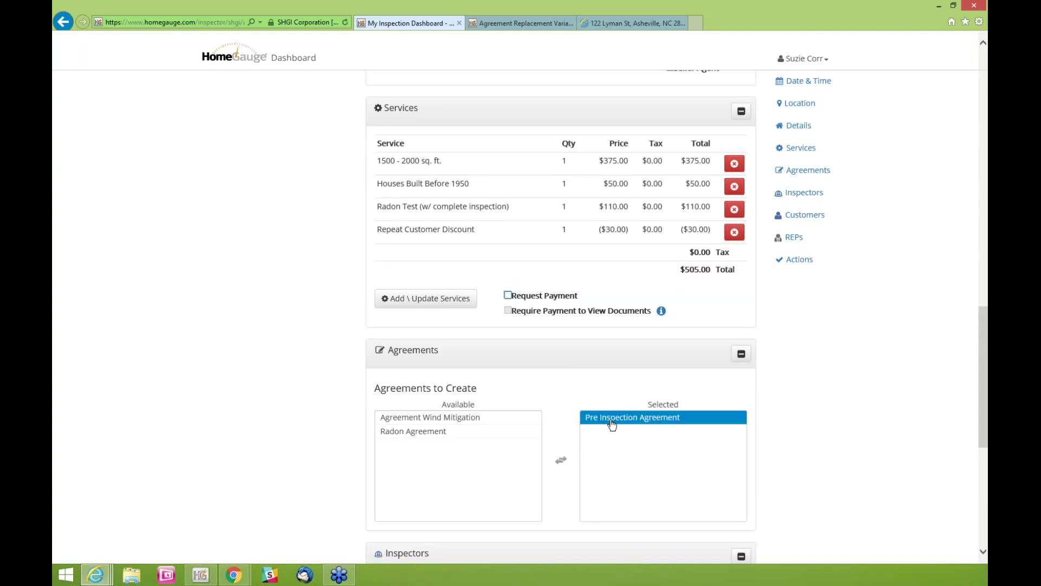
pyautogui.click(640, 421)
pyautogui.click(656, 421)
pyautogui.click(791, 355)
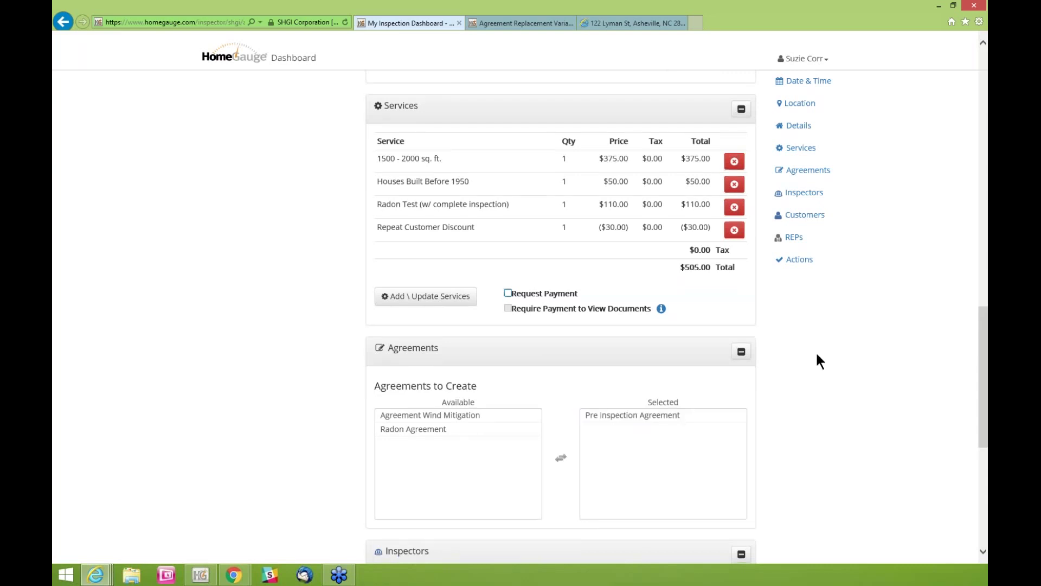
# Return Pre Inspection Agreement to the available list, then move it back into Selected
pyautogui.scroll(-2, 817, 355)
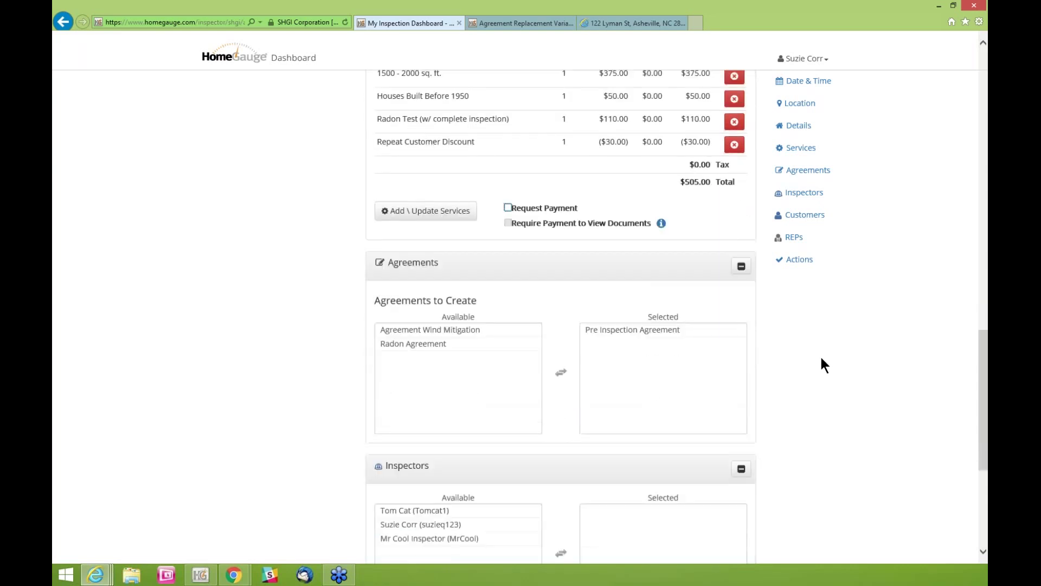
pyautogui.scroll(-1, 821, 355)
pyautogui.click(666, 304)
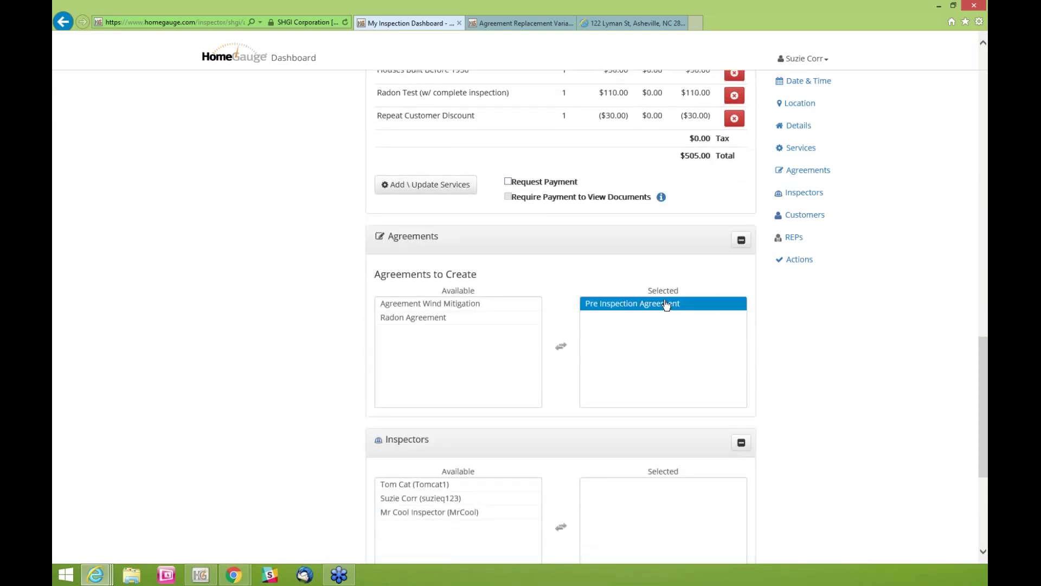
pyautogui.click(561, 345)
pyautogui.click(433, 329)
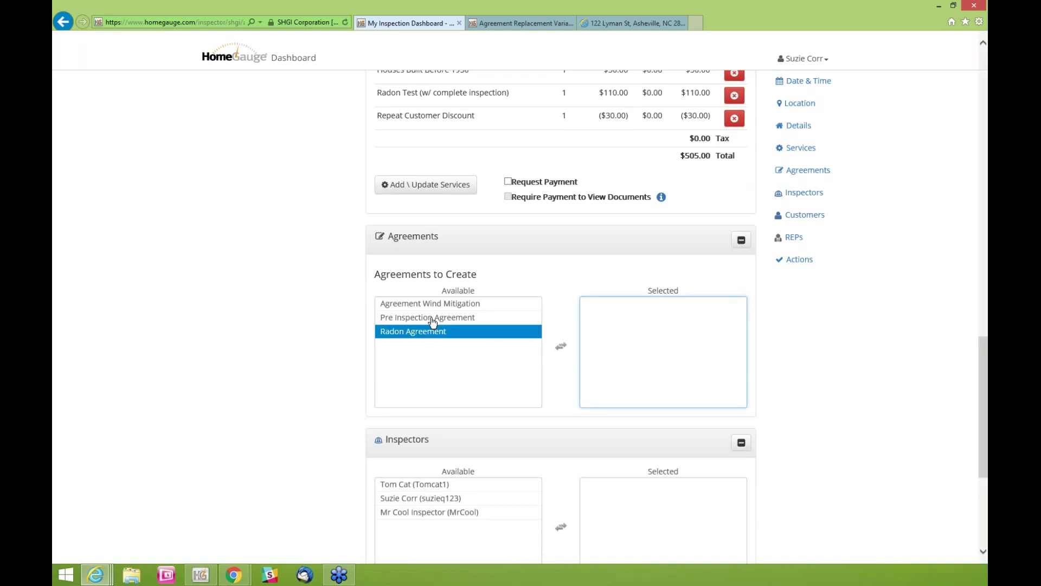
pyautogui.click(433, 318)
pyautogui.click(422, 331)
pyautogui.click(423, 305)
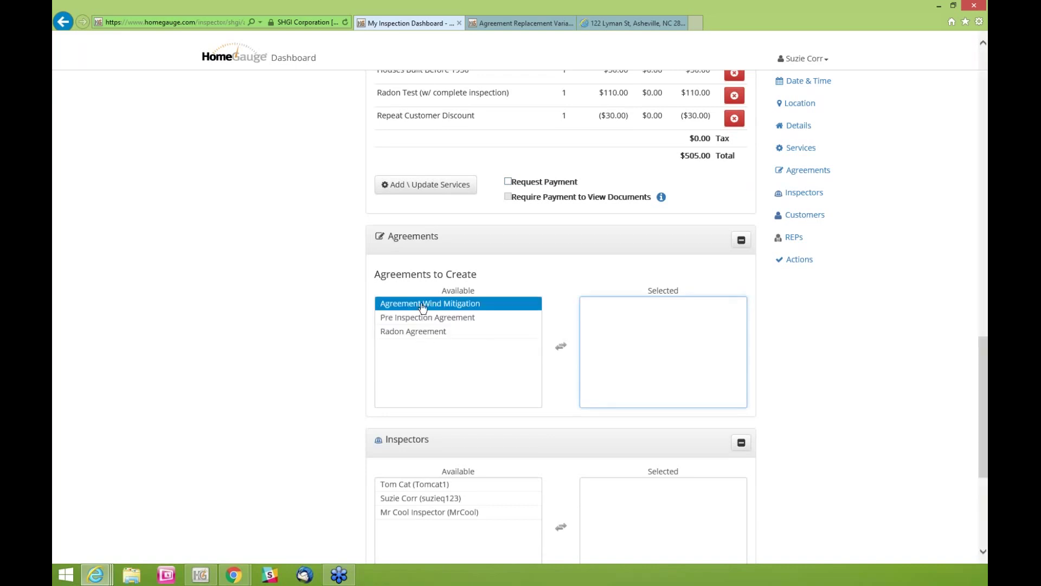
pyautogui.click(424, 319)
pyautogui.doubleClick(416, 320)
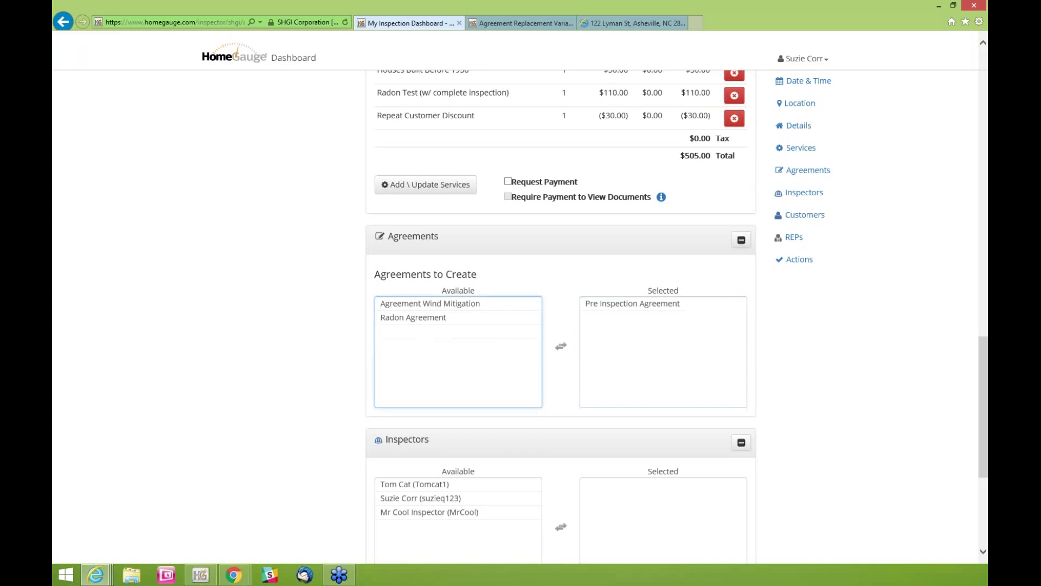
# Add the Radon Agreement to Selected alongside the Pre Inspection Agreement
pyautogui.click(418, 317)
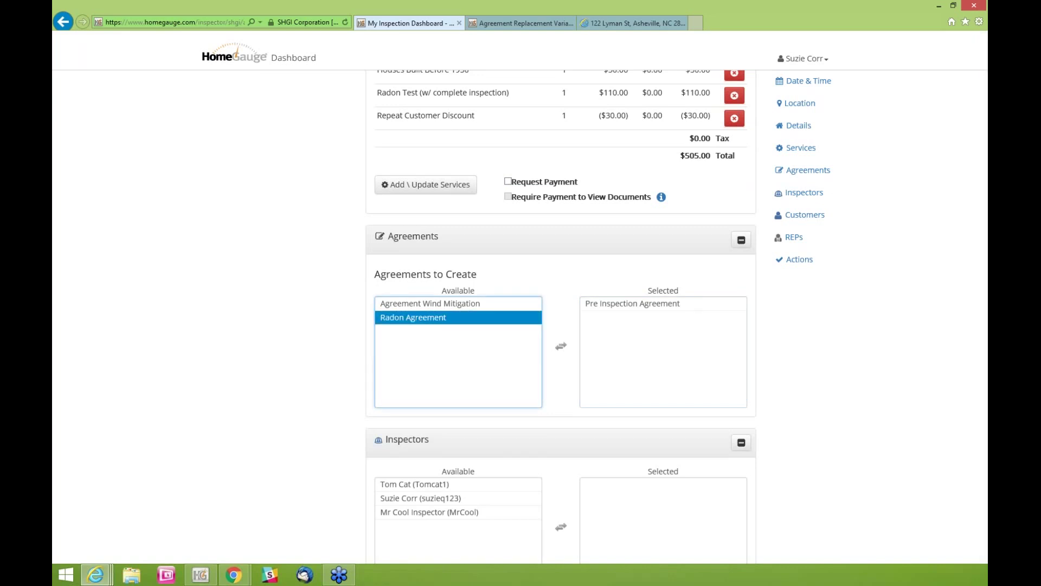
pyautogui.click(406, 338)
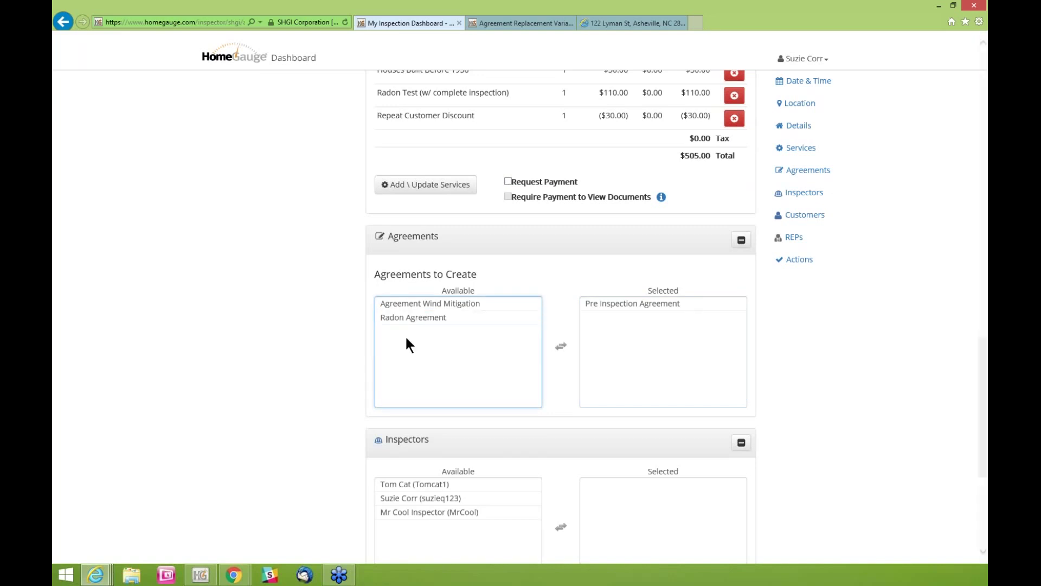
pyautogui.doubleClick(393, 320)
pyautogui.click(619, 317)
pyautogui.press('Up')
pyautogui.press('Down')
pyautogui.press('Up')
pyautogui.click(917, 321)
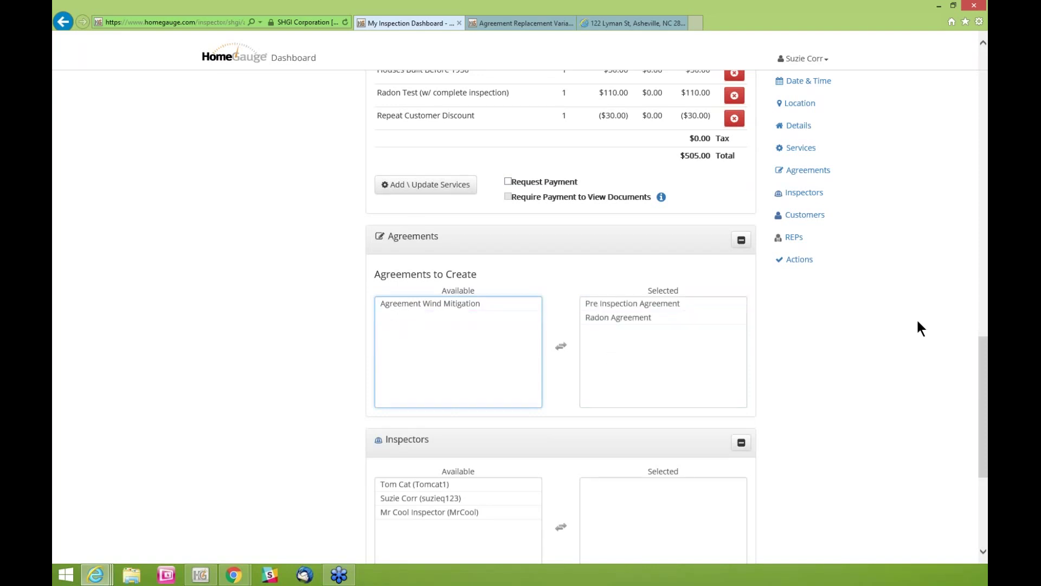
pyautogui.scroll(-1, 837, 301)
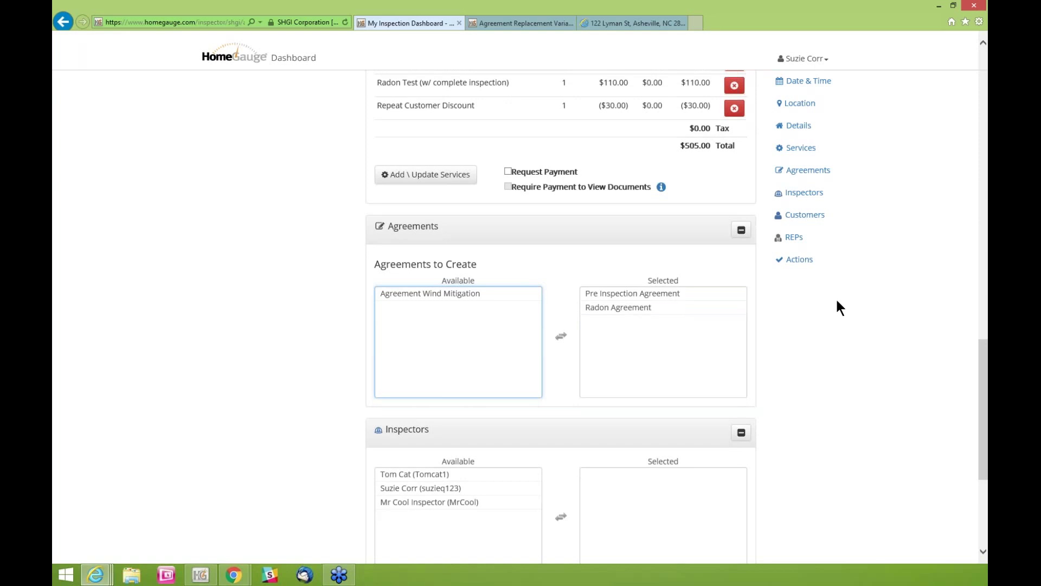
pyautogui.scroll(-3, 837, 301)
pyautogui.scroll(-3, 838, 302)
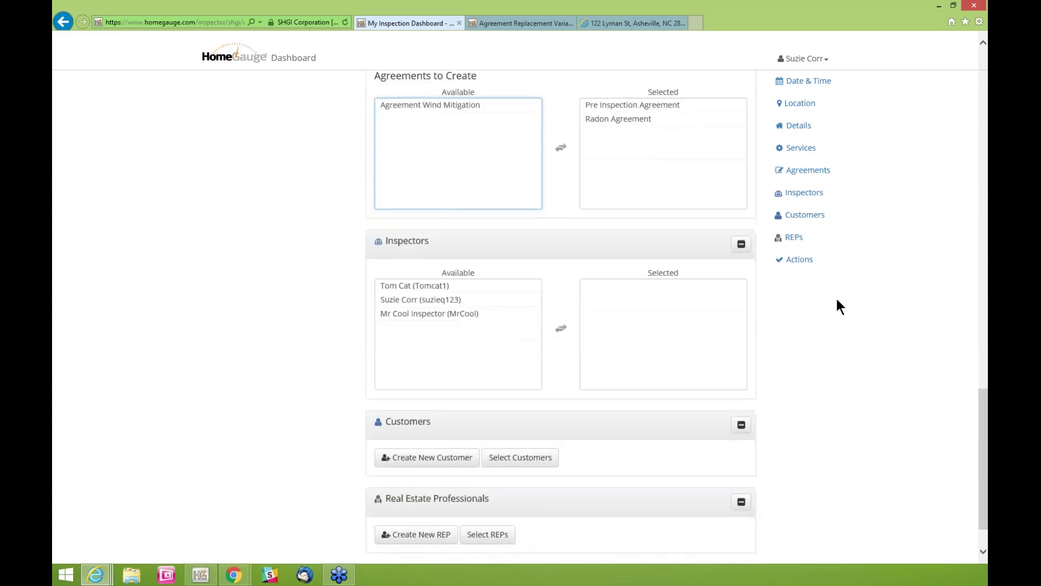
# Assign the first available inspector, and also the last one, to the appointment
pyautogui.scroll(-1, 840, 307)
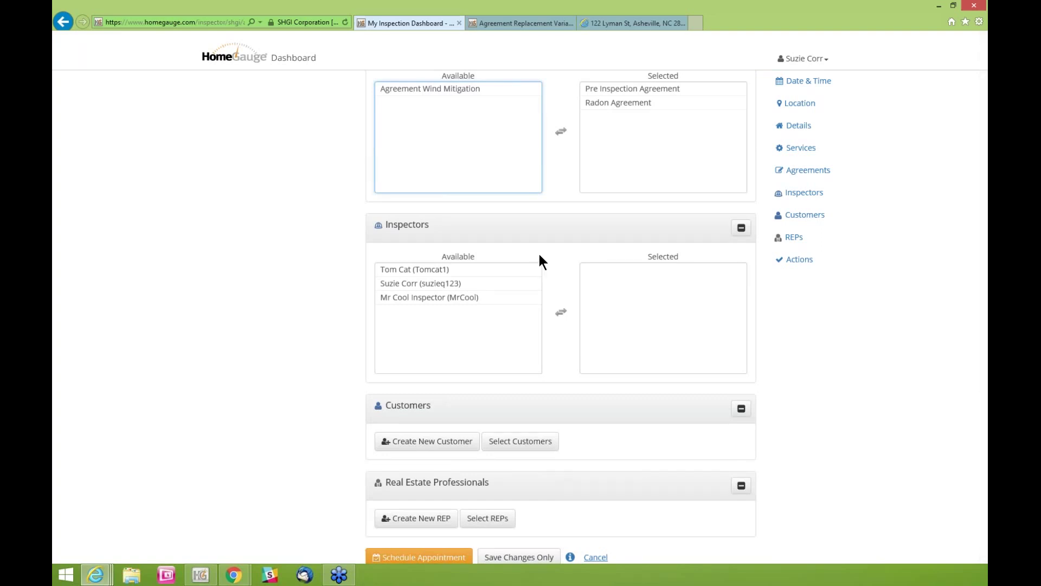
pyautogui.click(477, 285)
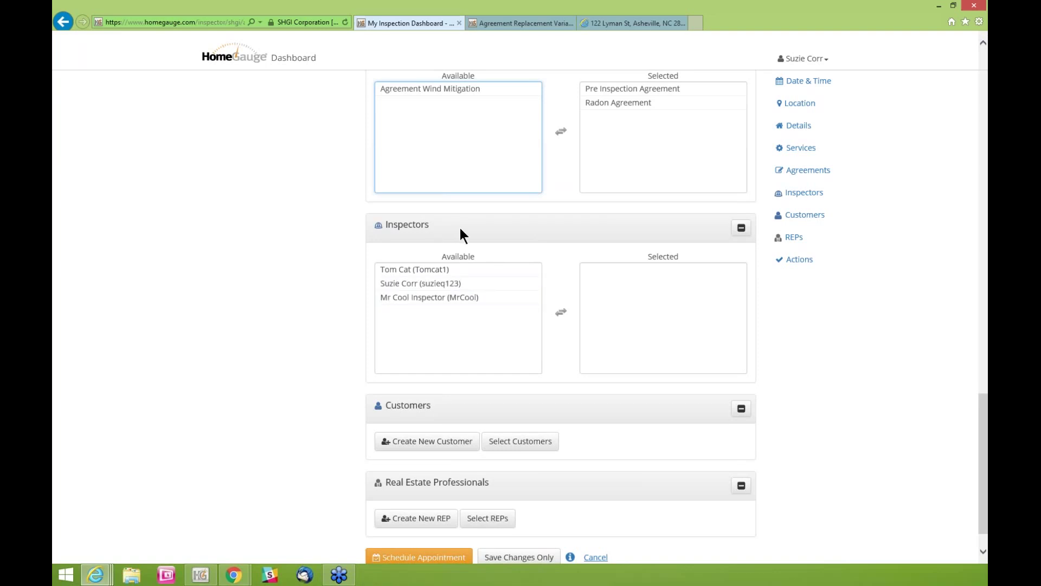
pyautogui.click(434, 269)
pyautogui.doubleClick(434, 269)
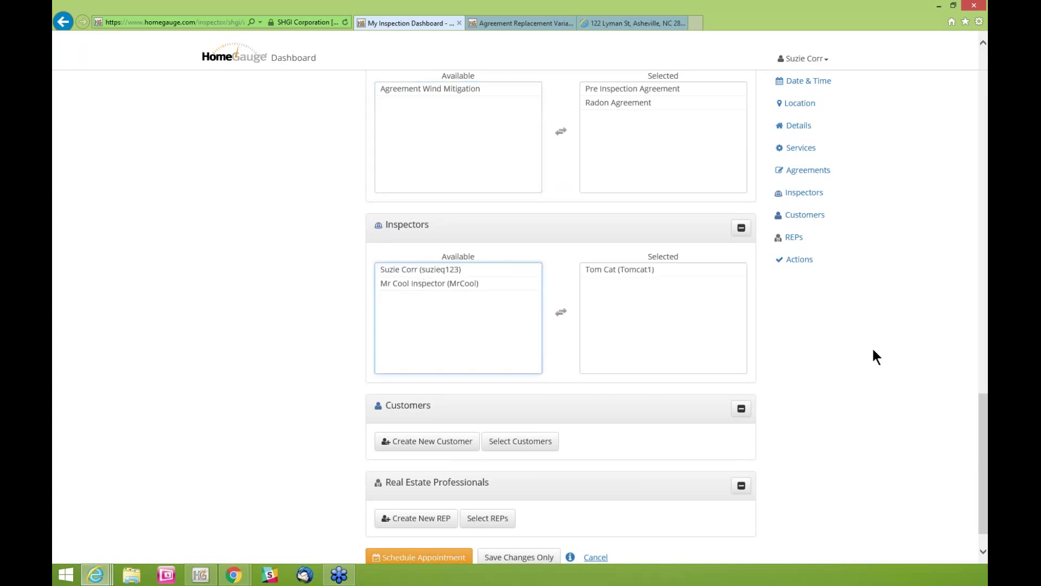
pyautogui.doubleClick(402, 284)
# Move the second assigned inspector back to Available, leaving only the first one
pyautogui.click(600, 269)
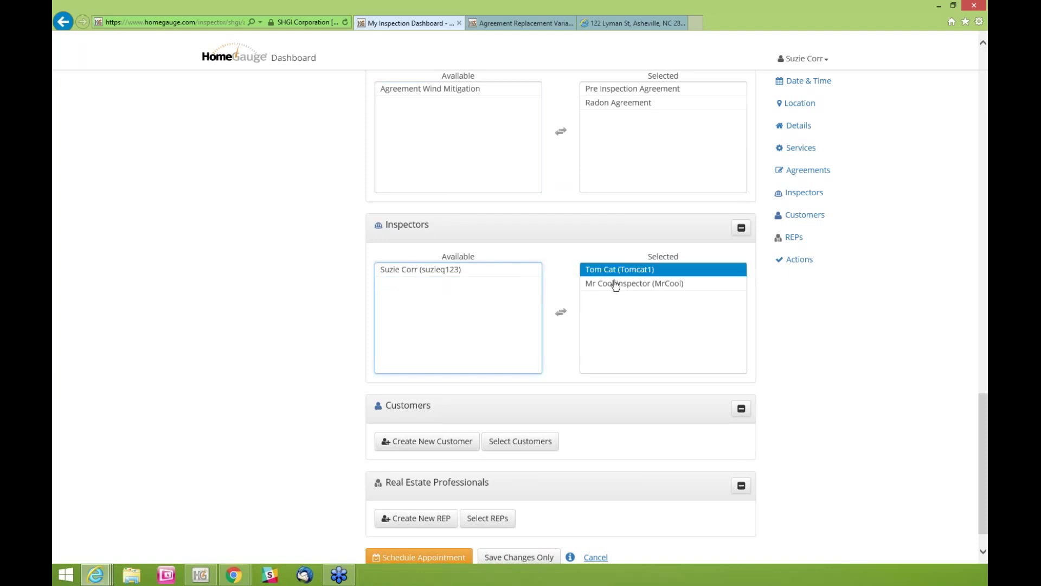
pyautogui.click(611, 284)
pyautogui.click(616, 270)
pyautogui.click(617, 283)
pyautogui.doubleClick(616, 283)
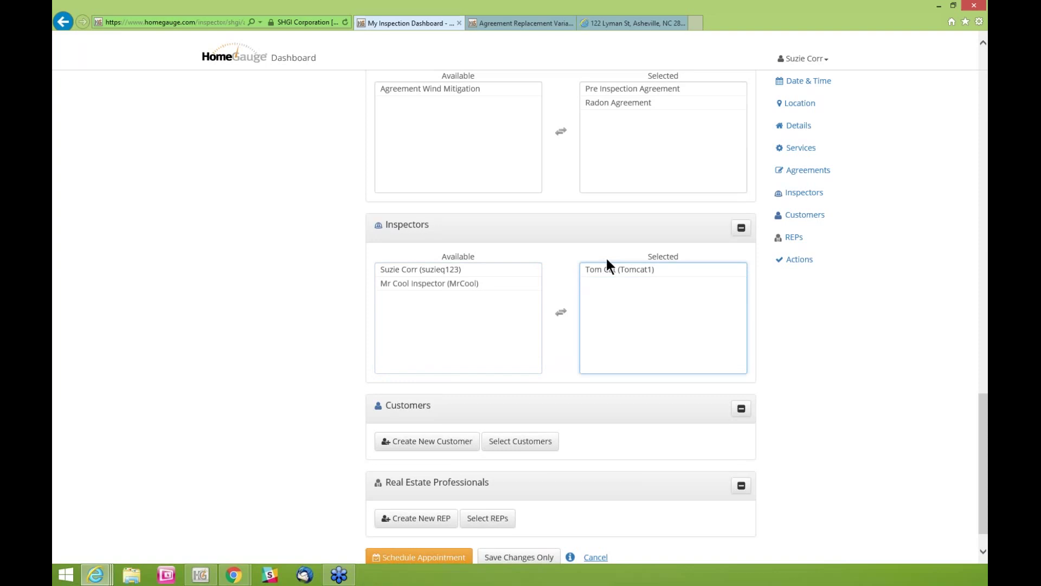
pyautogui.click(525, 283)
pyautogui.click(524, 269)
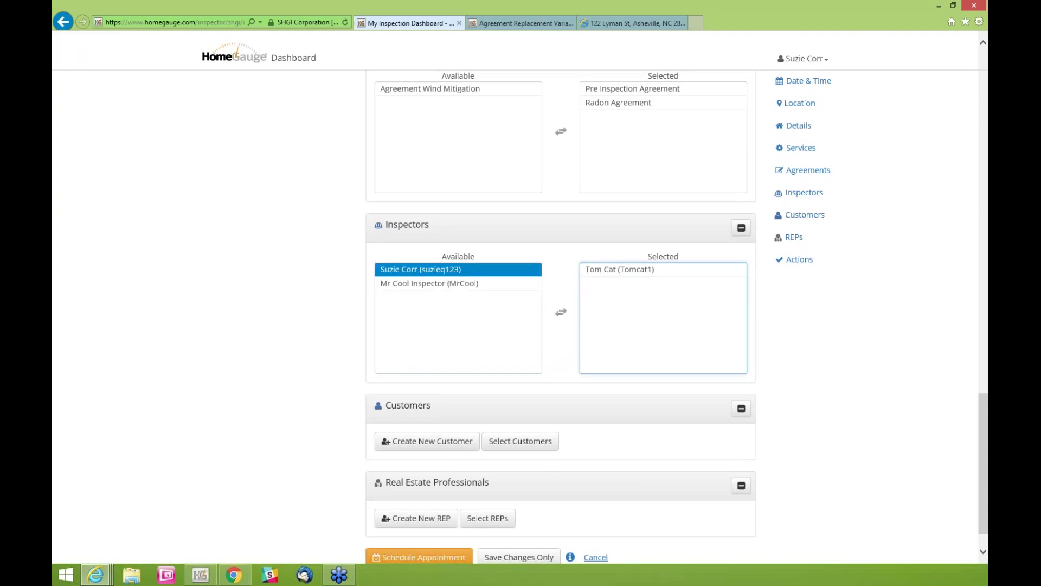
pyautogui.click(667, 269)
pyautogui.scroll(-1, 817, 322)
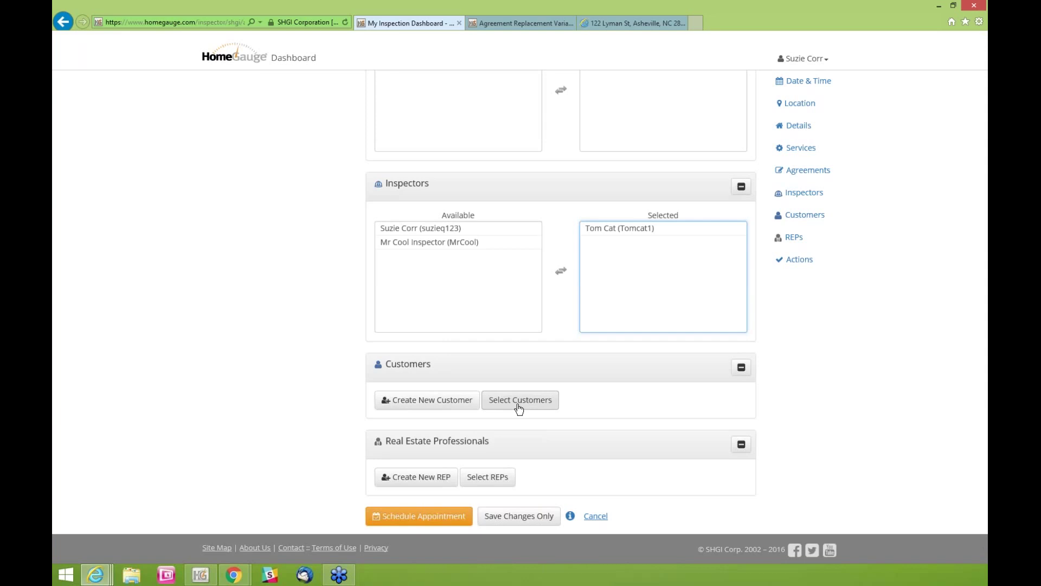
# Add the Asheville customer from the B list of existing customers as the buyer
pyautogui.click(518, 408)
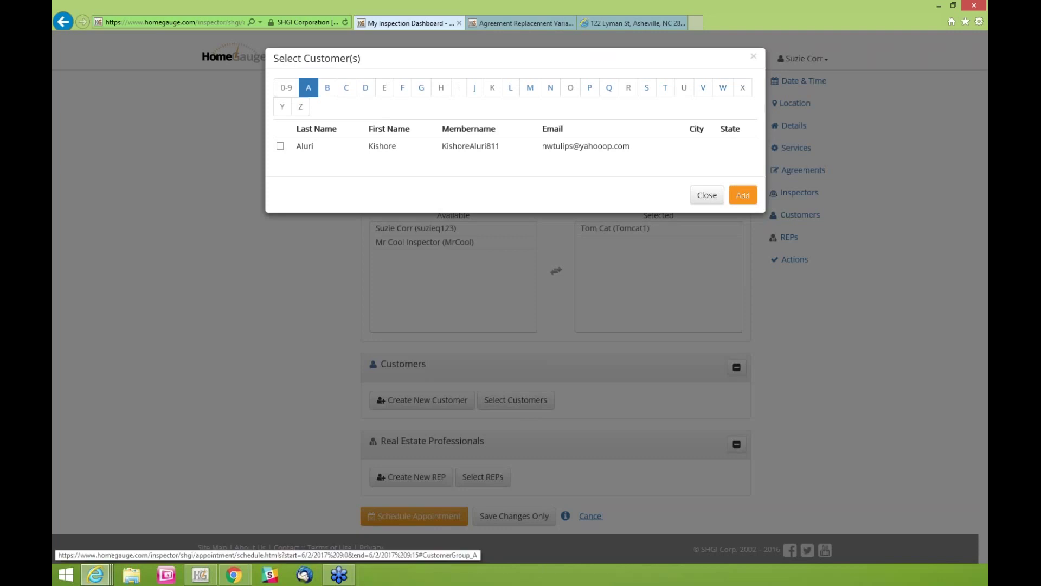
pyautogui.click(328, 90)
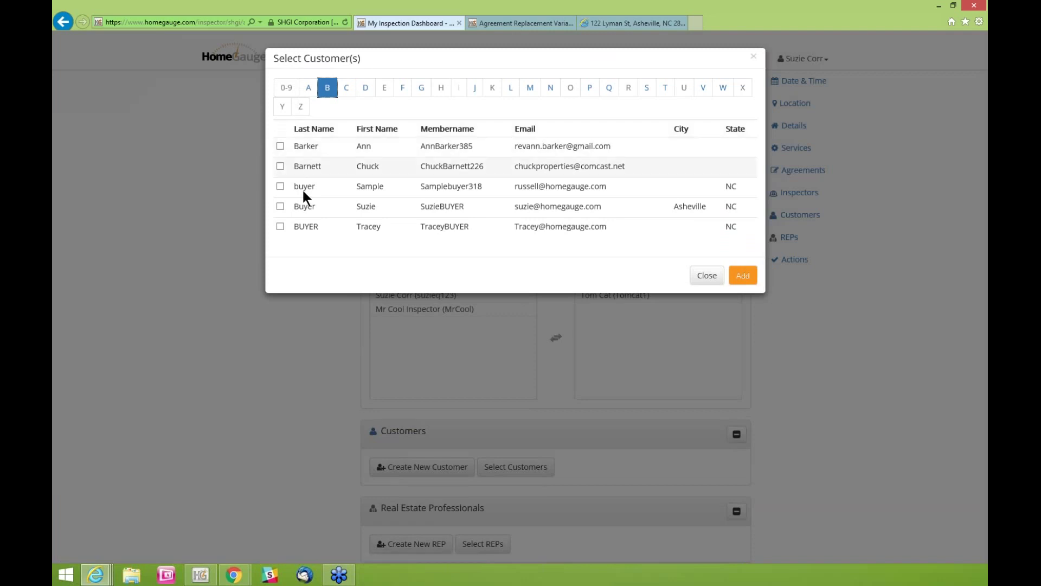
pyautogui.click(280, 206)
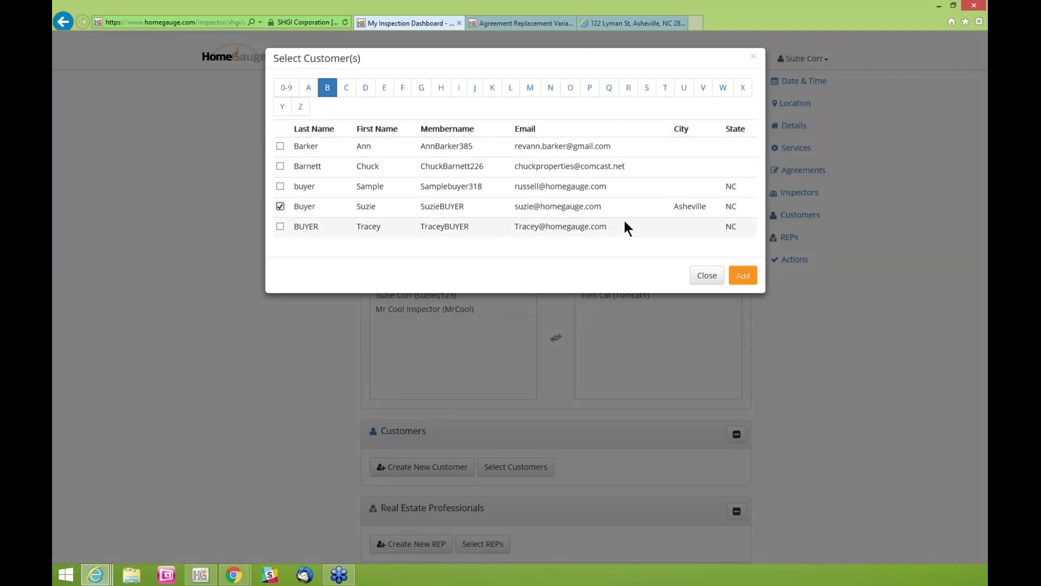
pyautogui.click(744, 277)
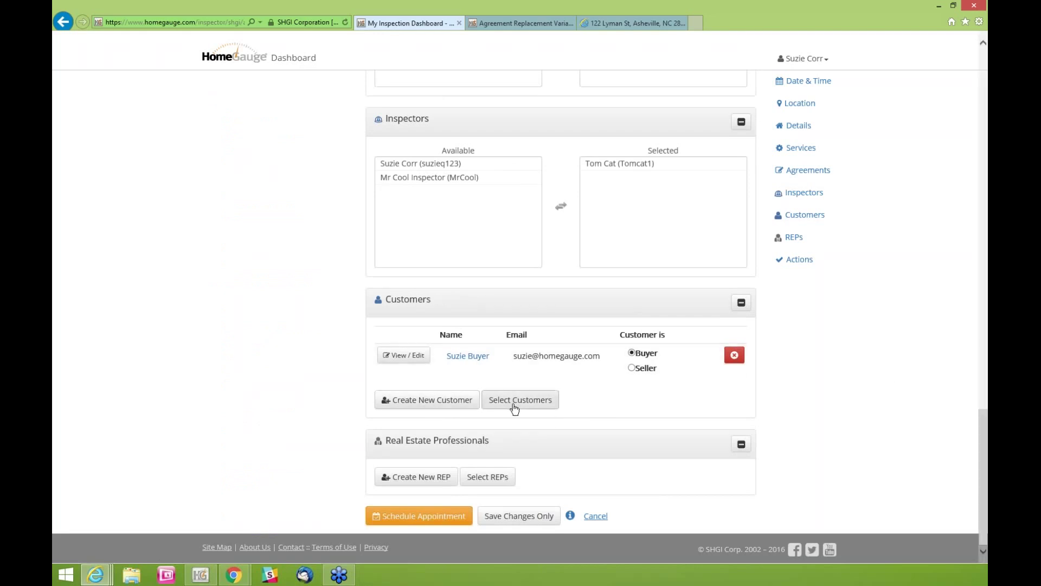
pyautogui.click(414, 399)
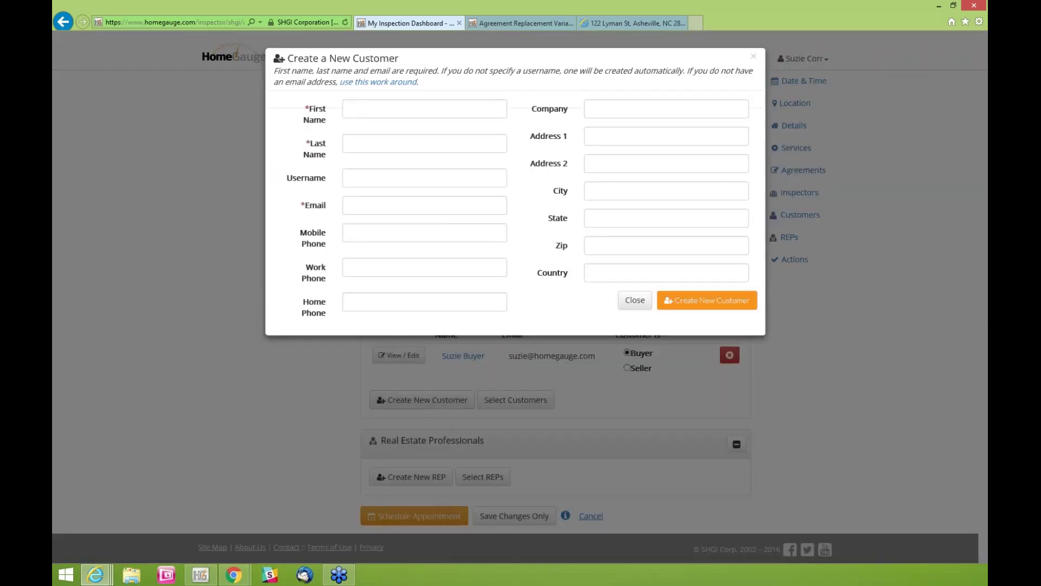
pyautogui.click(360, 108)
pyautogui.click(369, 144)
pyautogui.click(366, 201)
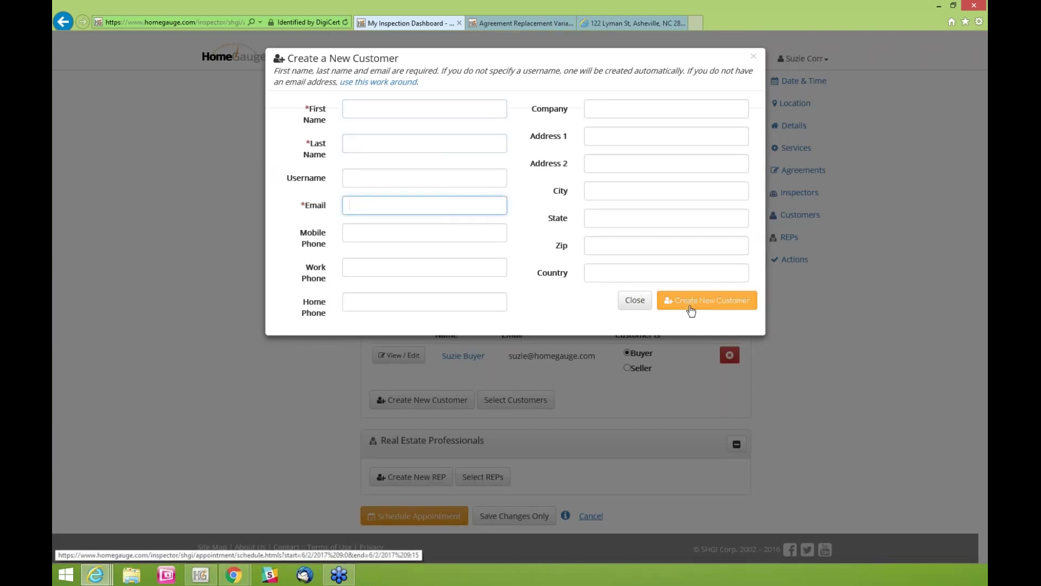
pyautogui.click(637, 301)
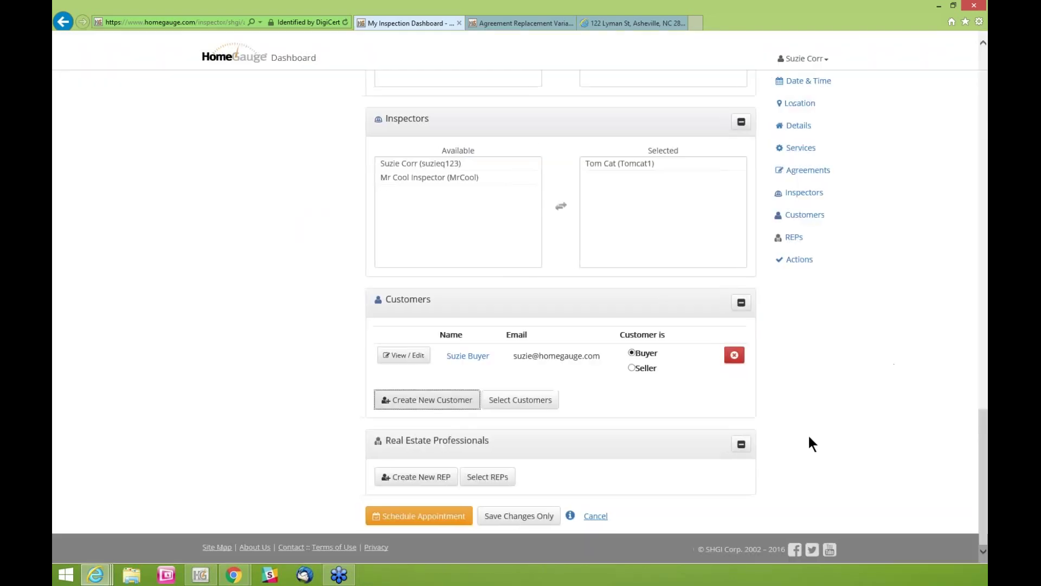
# Create a new REP with the agent's first name, last name and e-mail address
pyautogui.click(417, 484)
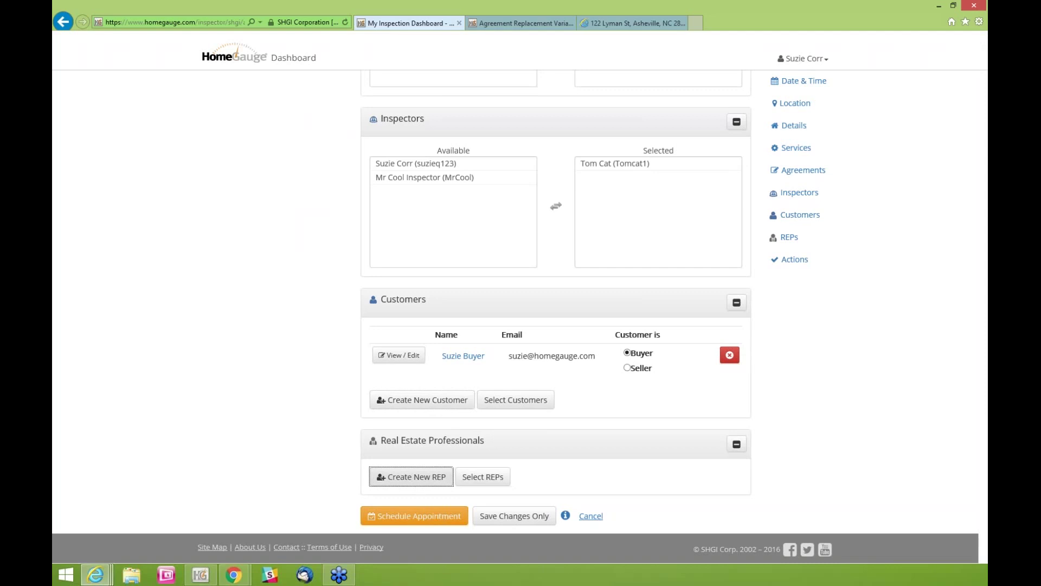
pyautogui.write('Suzie')
pyautogui.press('Tab')
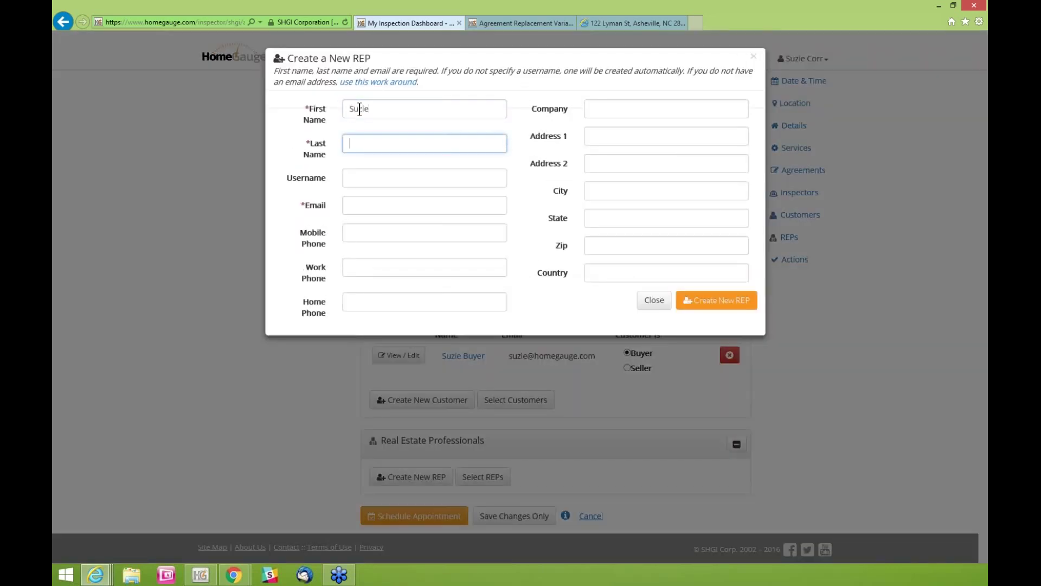
pyautogui.write('Agent')
pyautogui.press('Tab')
pyautogui.press('Tab')
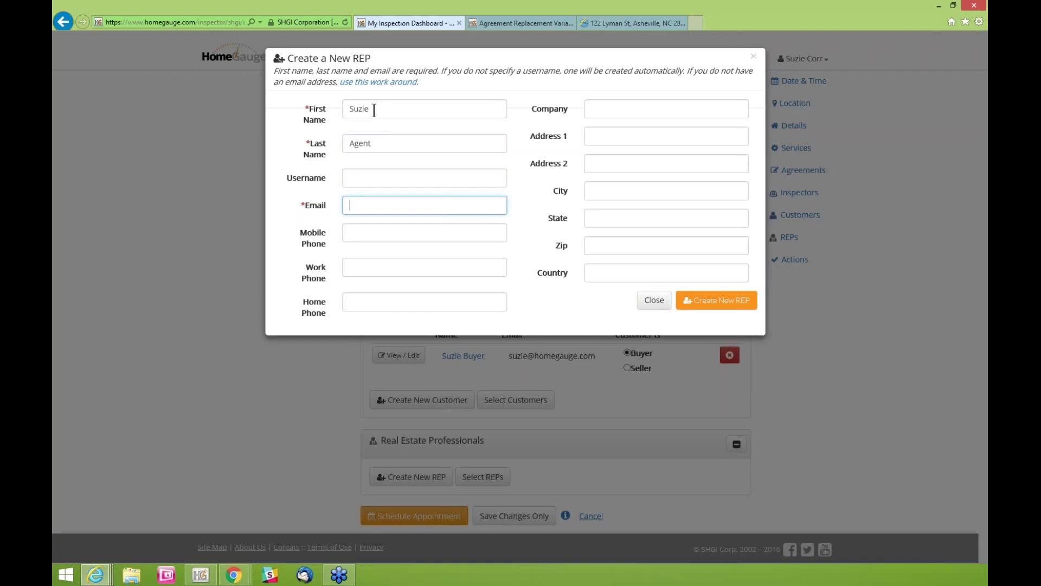
pyautogui.click(714, 302)
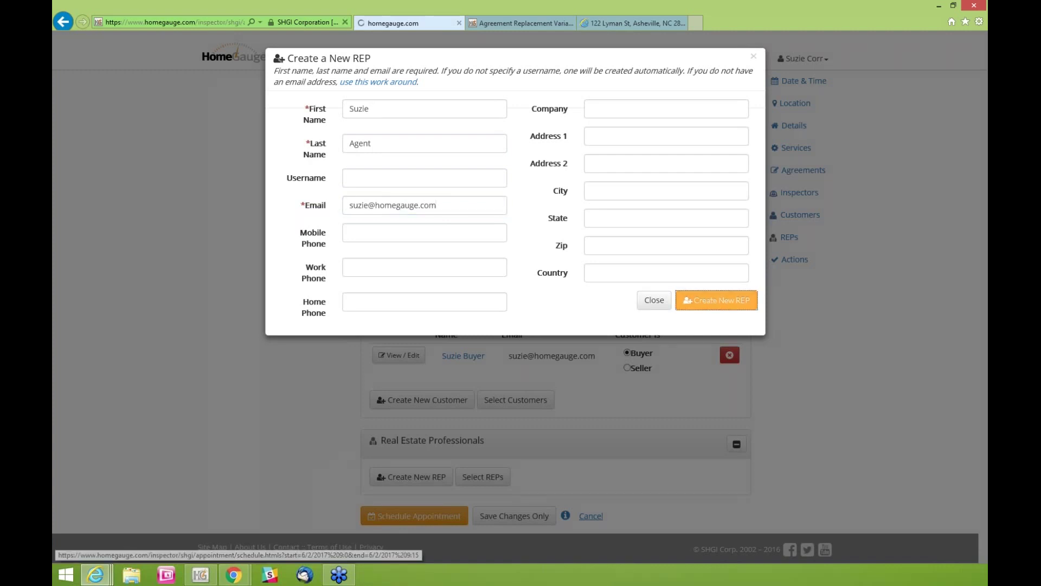
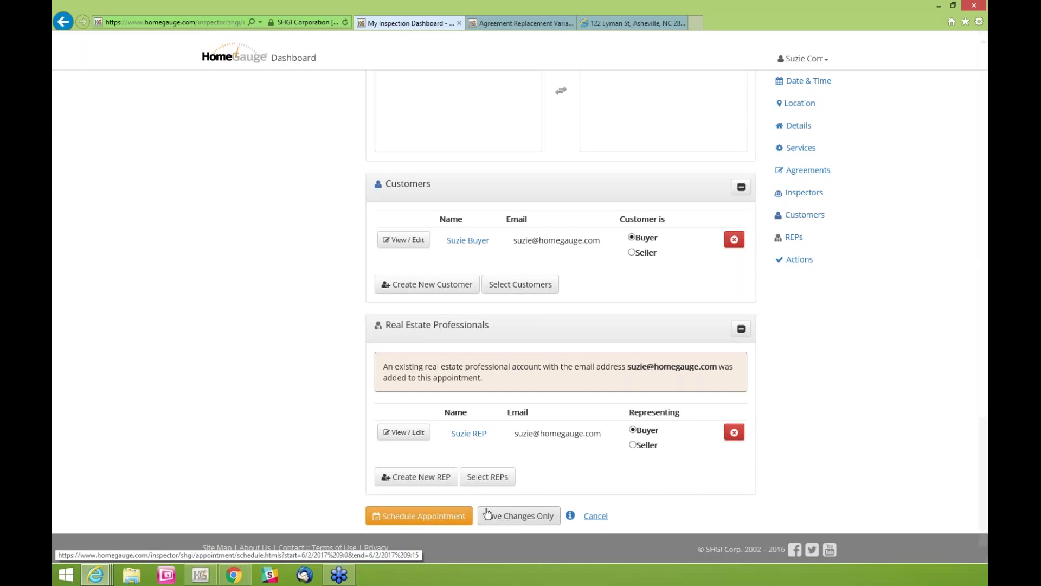
pyautogui.click(424, 521)
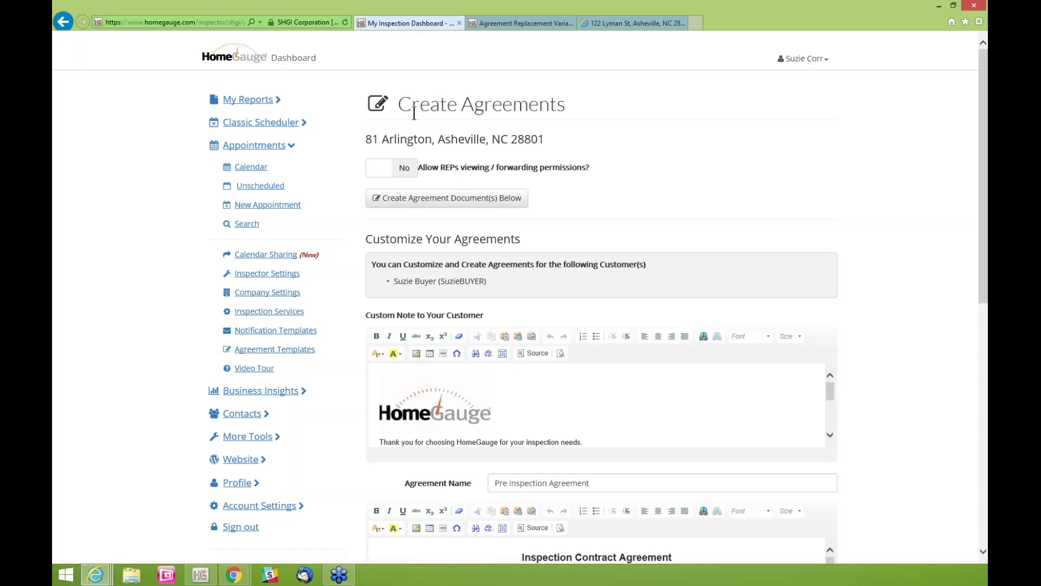
pyautogui.moveTo(367, 139); pyautogui.dragTo(537, 132)
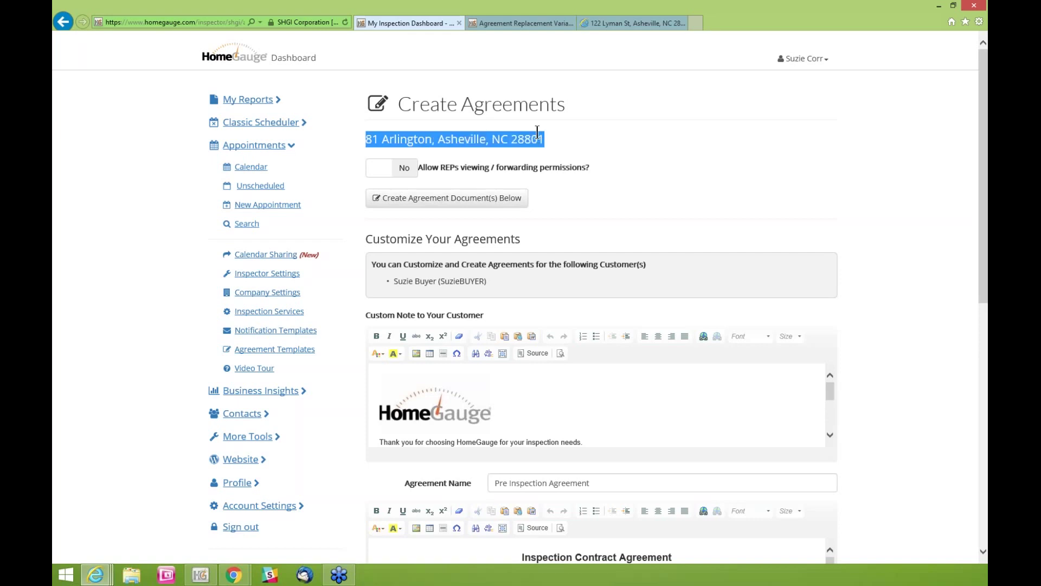
pyautogui.click(601, 166)
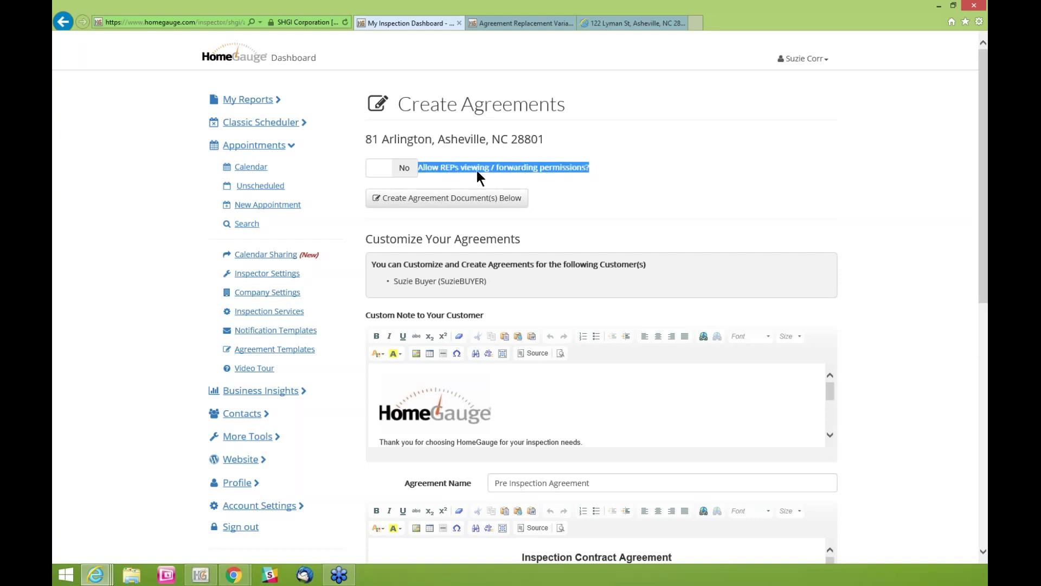
pyautogui.click(594, 170)
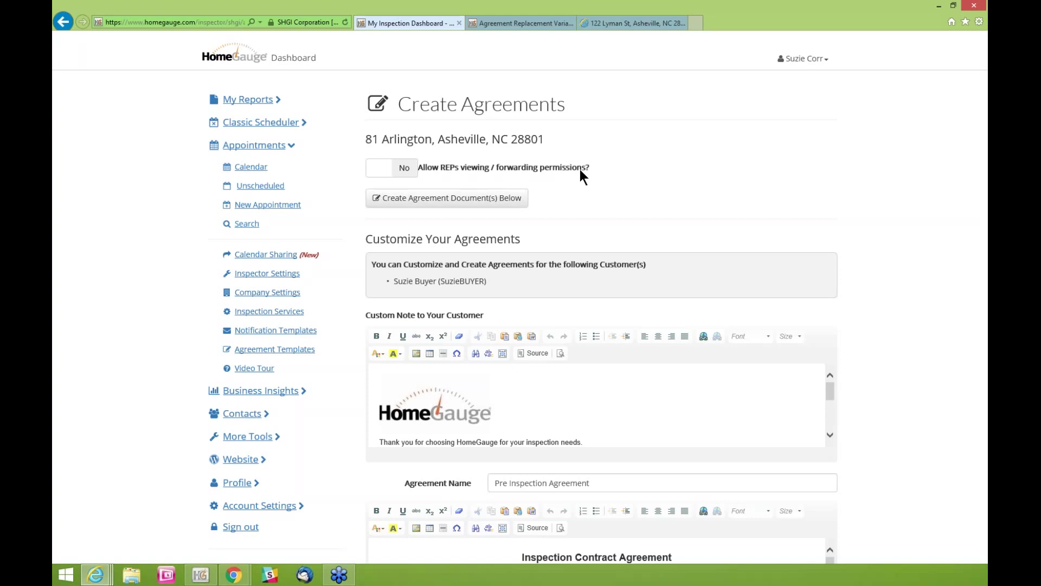
pyautogui.click(387, 171)
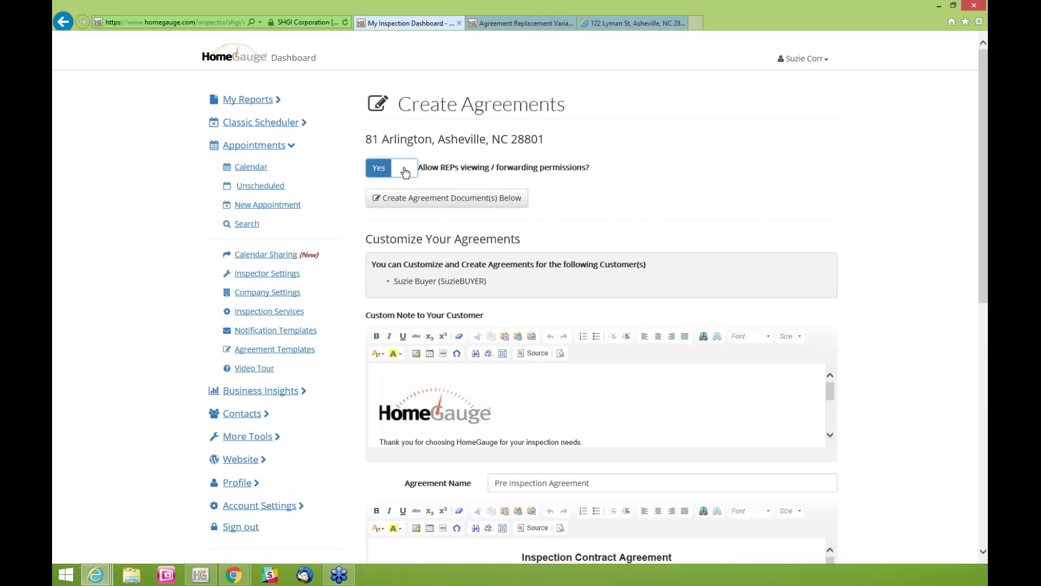
pyautogui.click(404, 169)
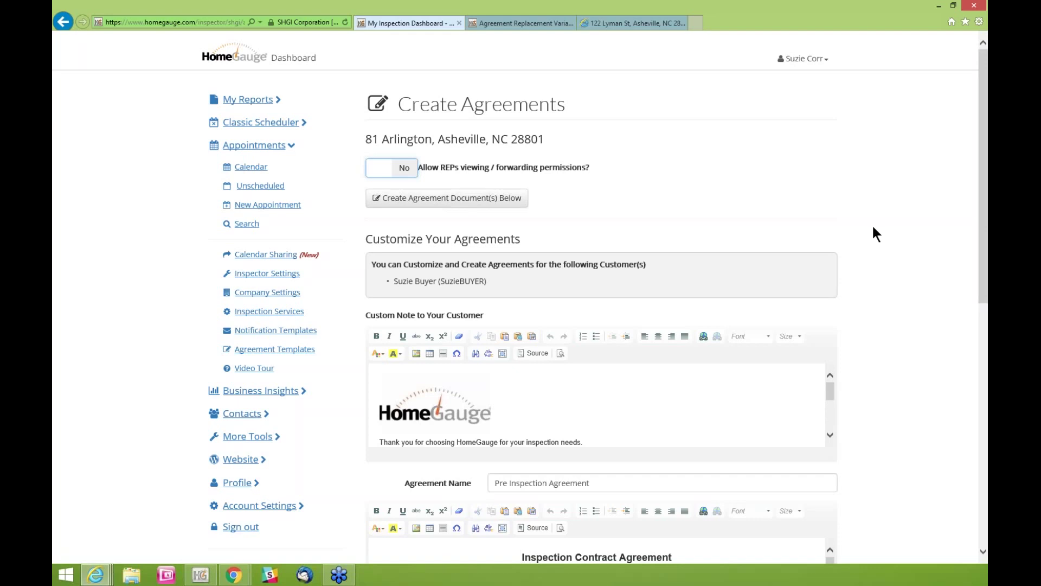
pyautogui.scroll(-1, 887, 230)
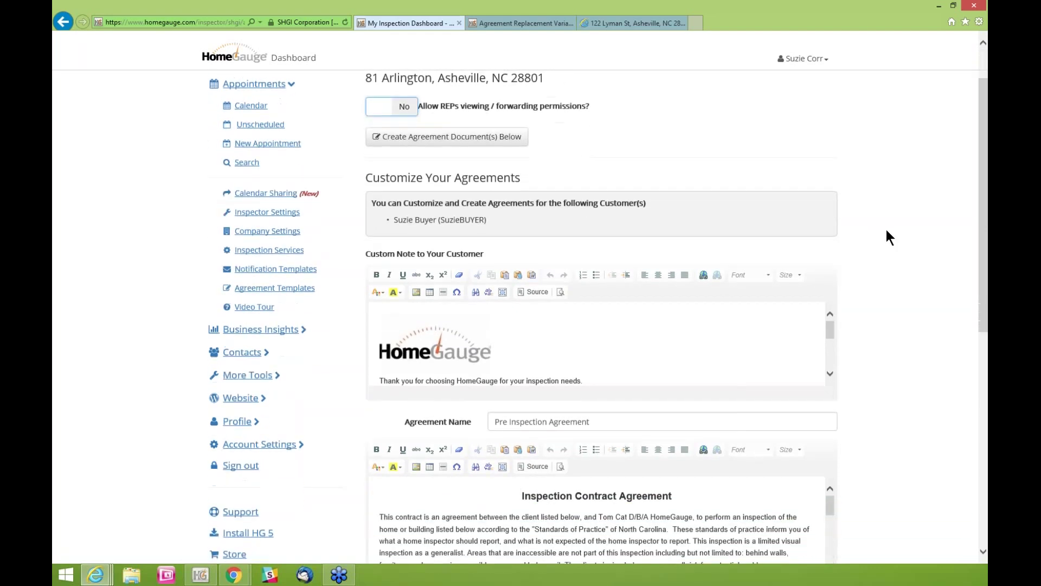
pyautogui.scroll(-2, 887, 230)
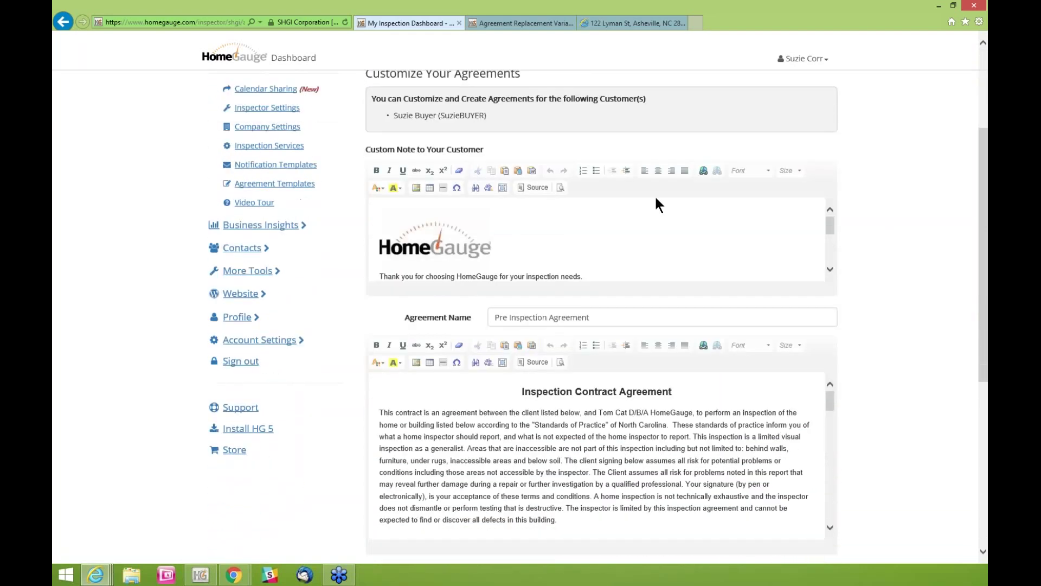
pyautogui.moveTo(422, 144); pyautogui.dragTo(378, 145)
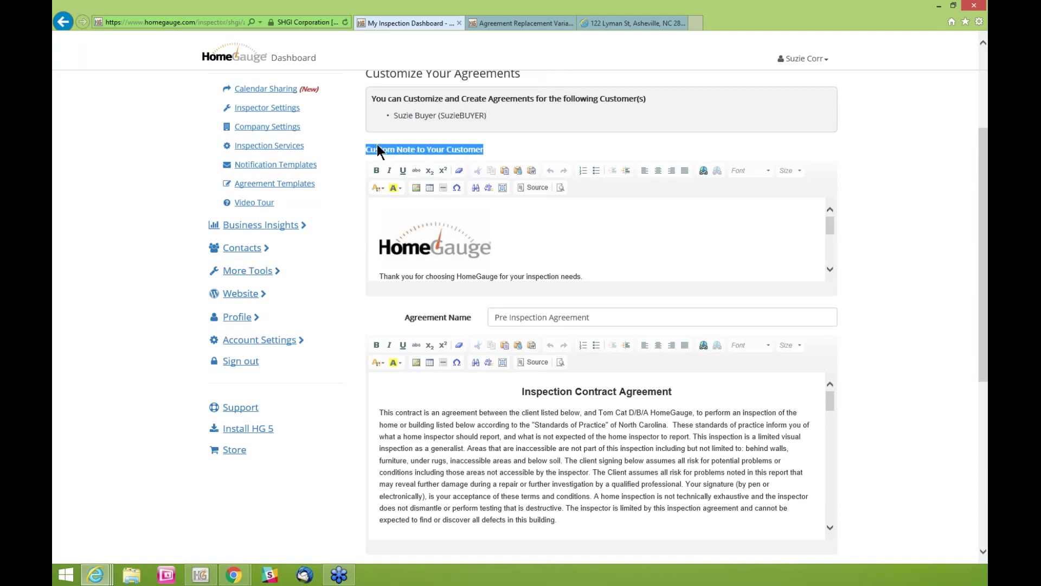
pyautogui.moveTo(831, 225); pyautogui.dragTo(832, 233)
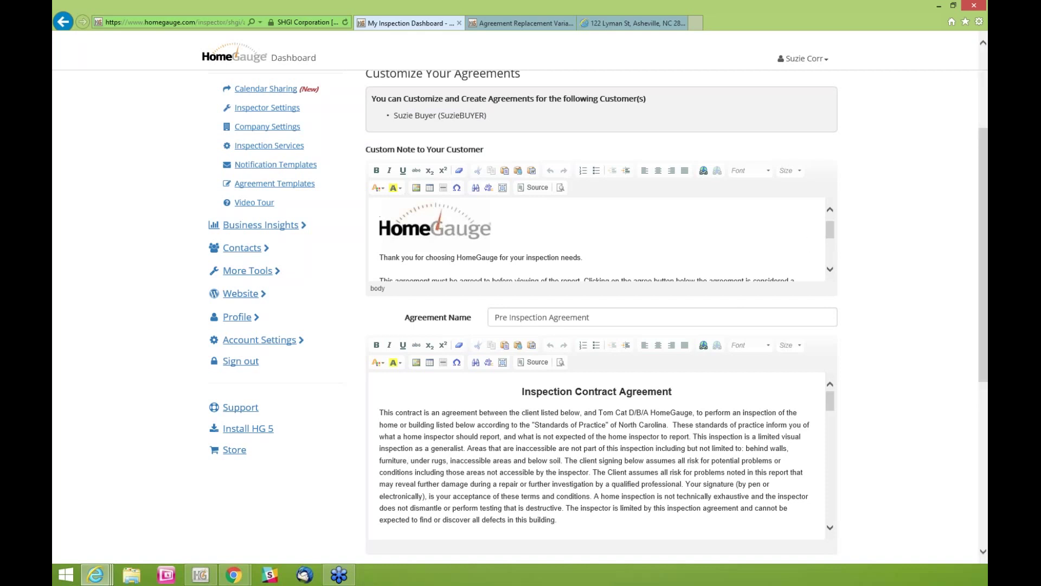
pyautogui.moveTo(831, 232); pyautogui.dragTo(832, 242)
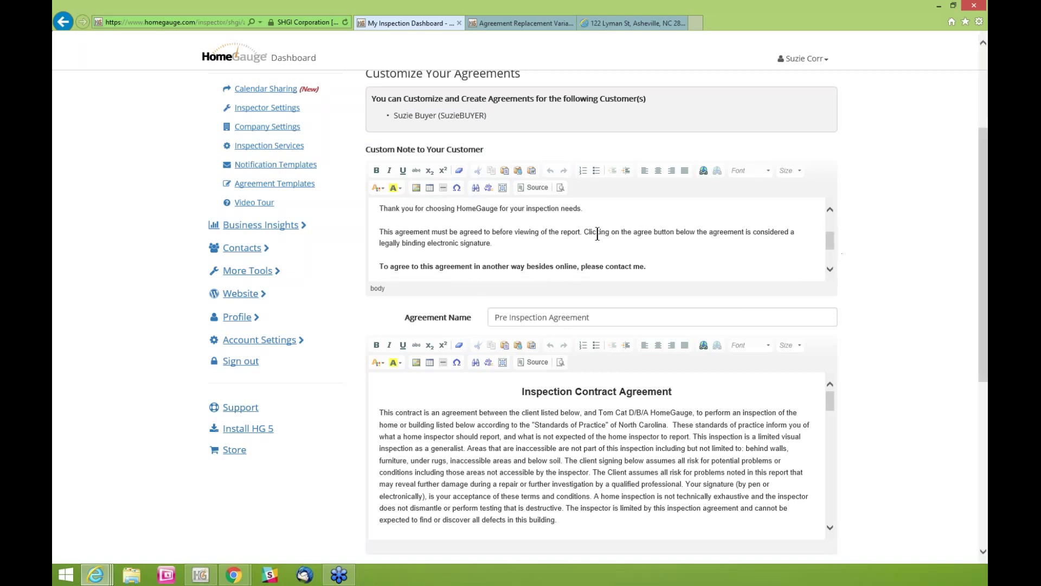
pyautogui.scroll(1, 375, 208)
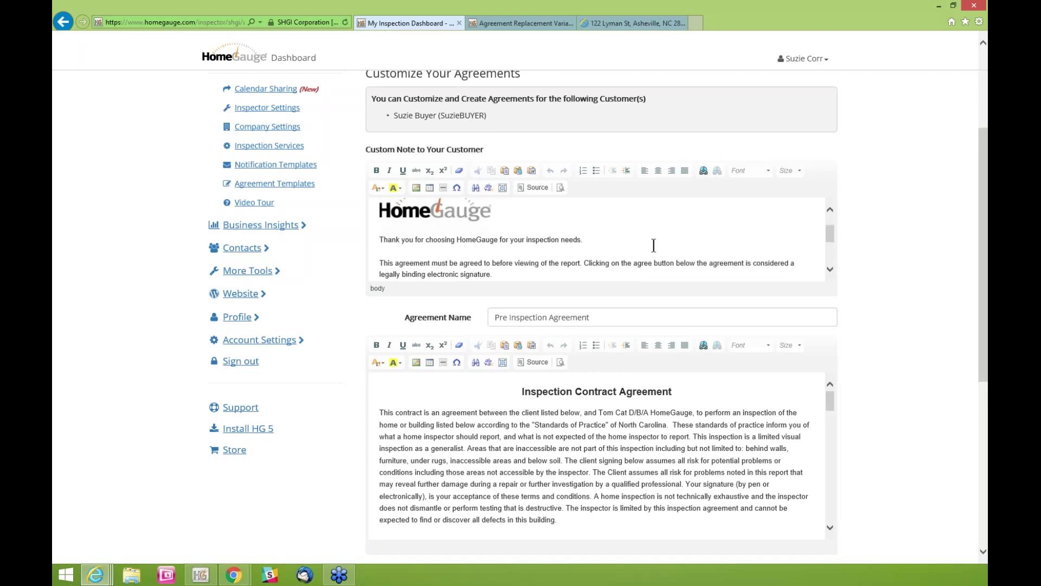
pyautogui.scroll(-1, 657, 244)
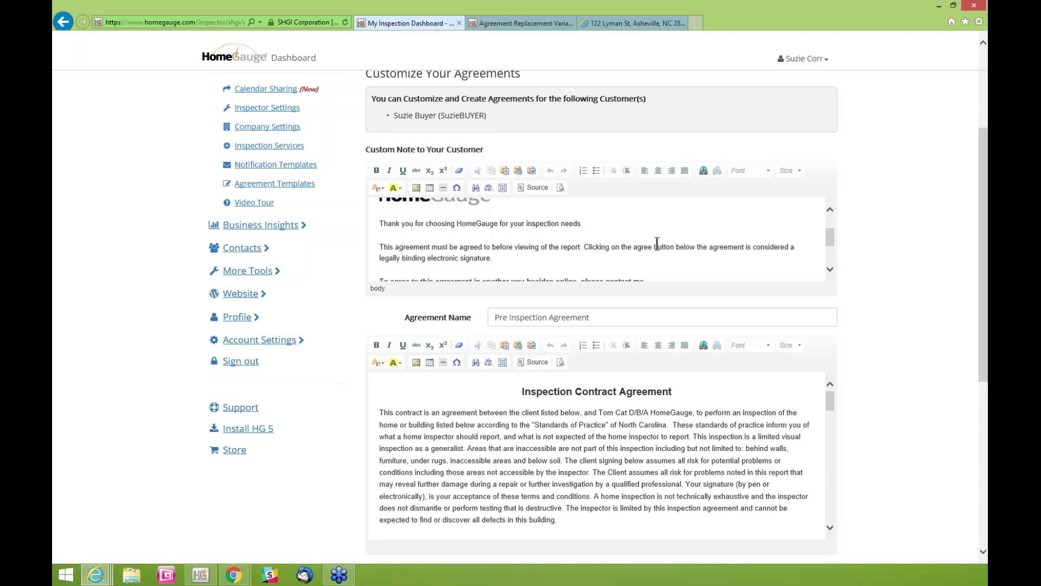
pyautogui.moveTo(386, 217); pyautogui.dragTo(493, 252)
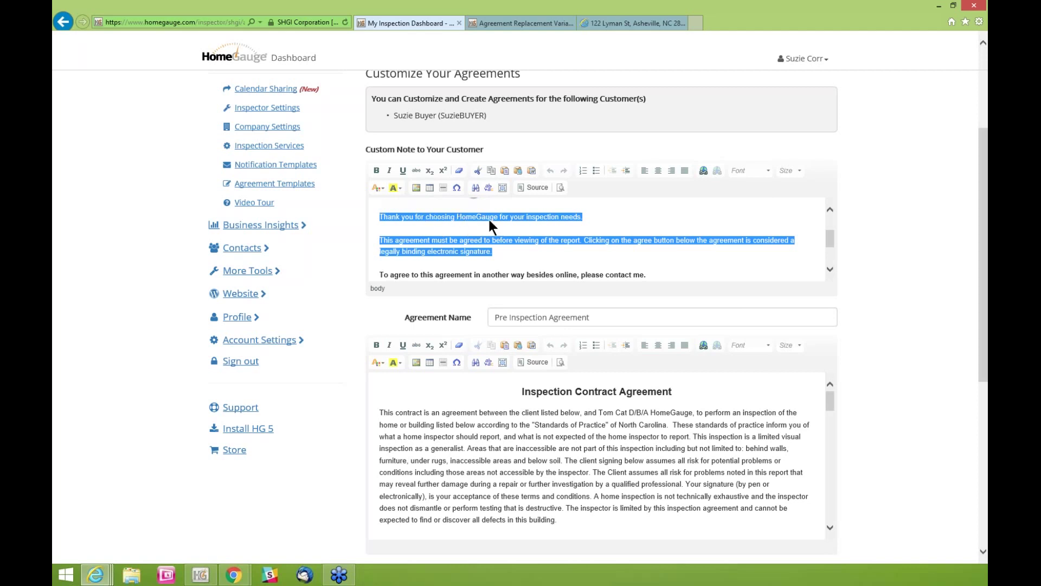
pyautogui.scroll(-1, 498, 219)
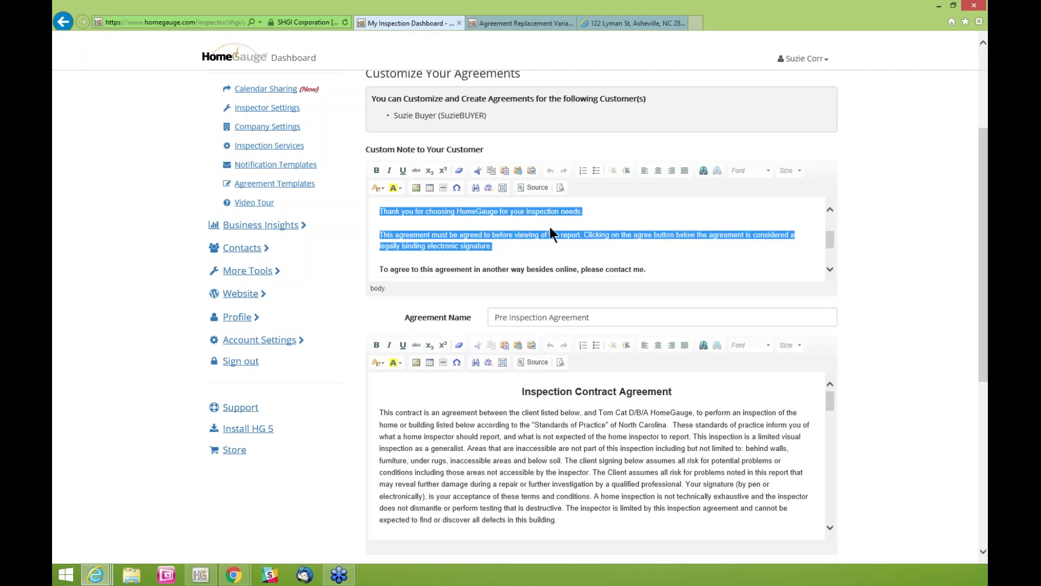
pyautogui.scroll(-1, 544, 230)
pyautogui.scroll(-1, 538, 233)
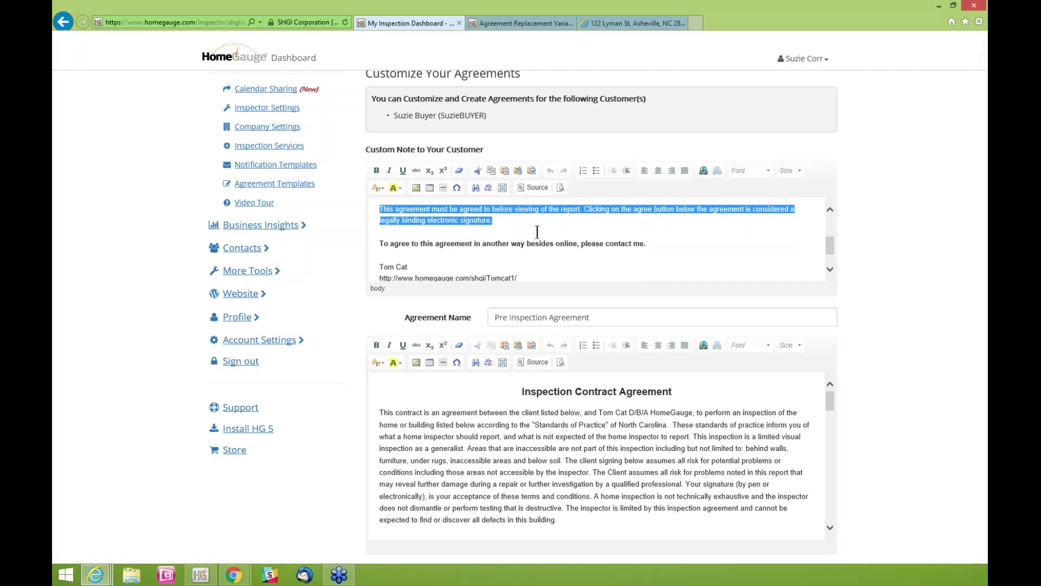
pyautogui.scroll(-2, 538, 236)
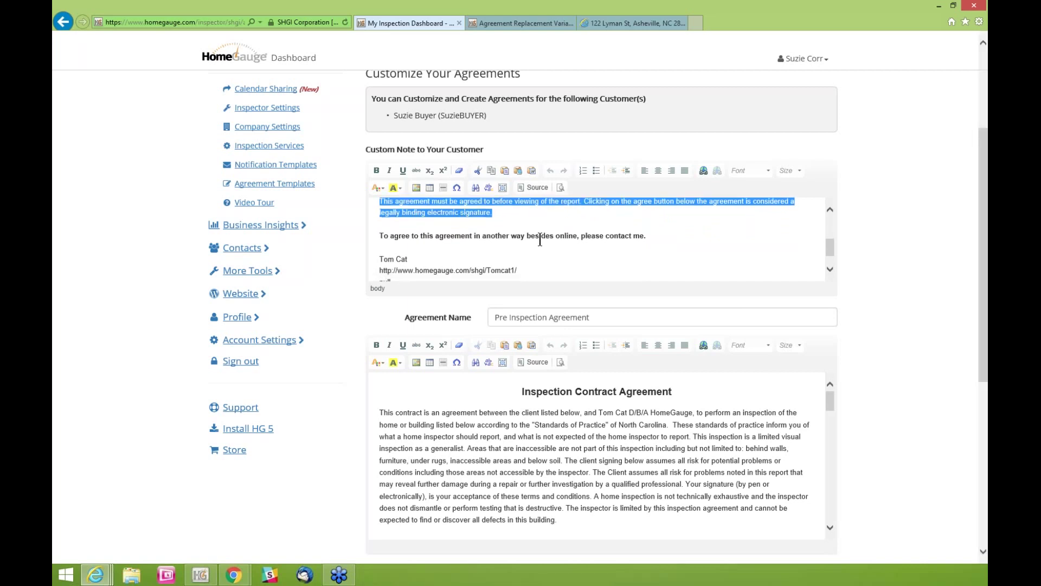
pyautogui.scroll(-1, 539, 240)
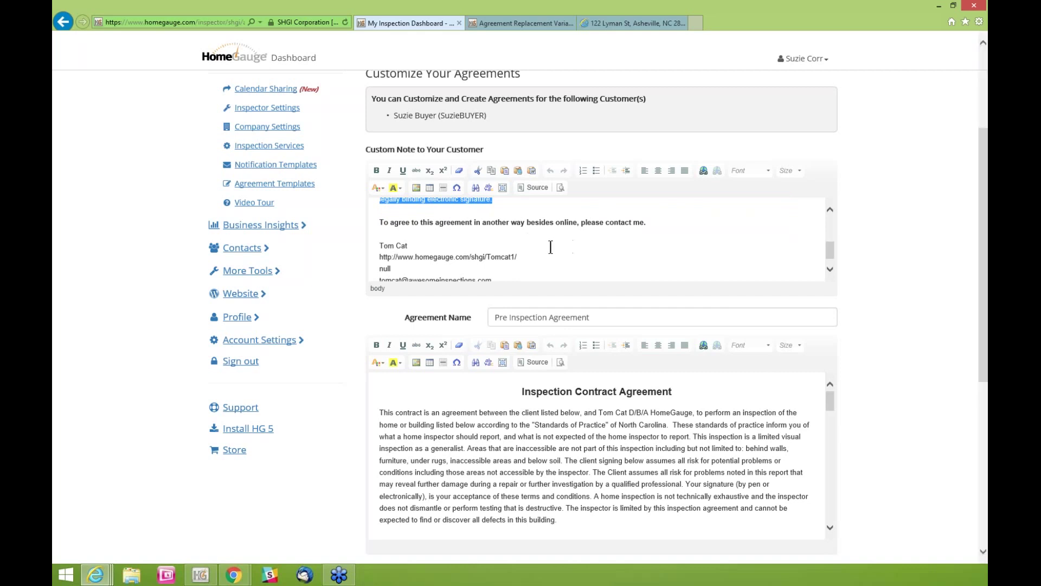
pyautogui.scroll(-1, 562, 239)
pyautogui.scroll(-2, 562, 238)
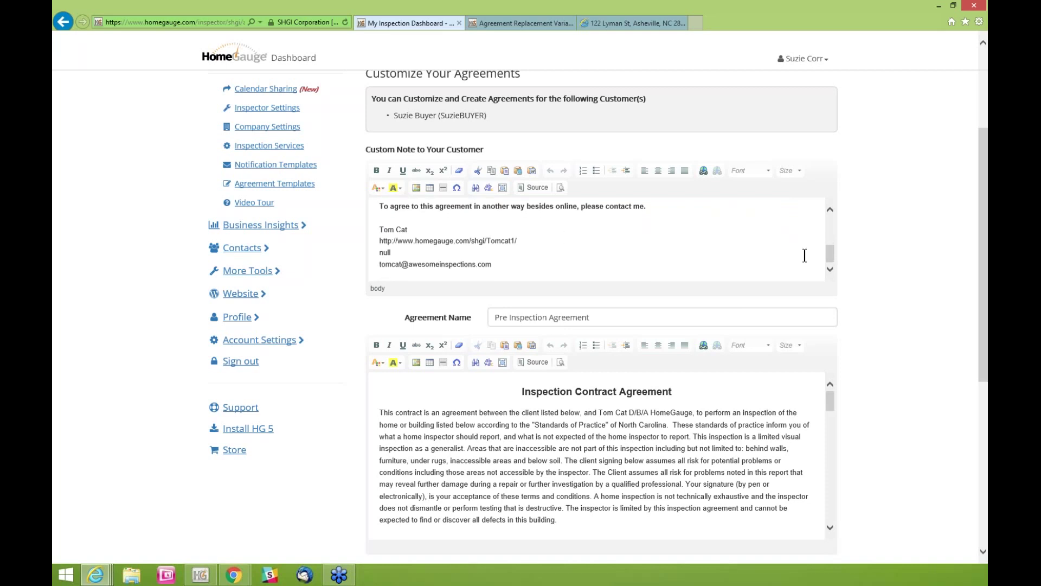
pyautogui.scroll(-1, 915, 252)
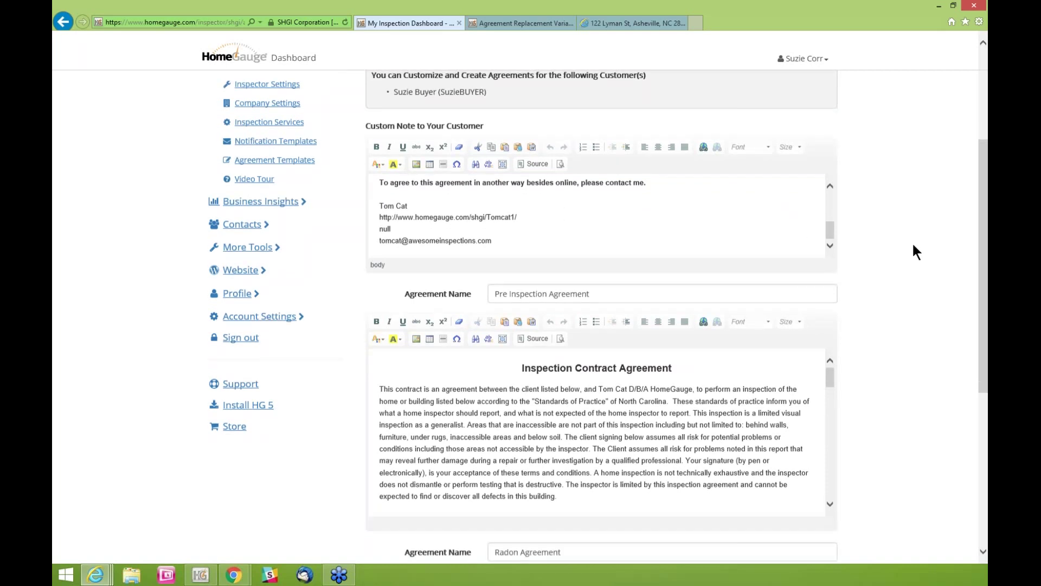
pyautogui.scroll(-2, 914, 246)
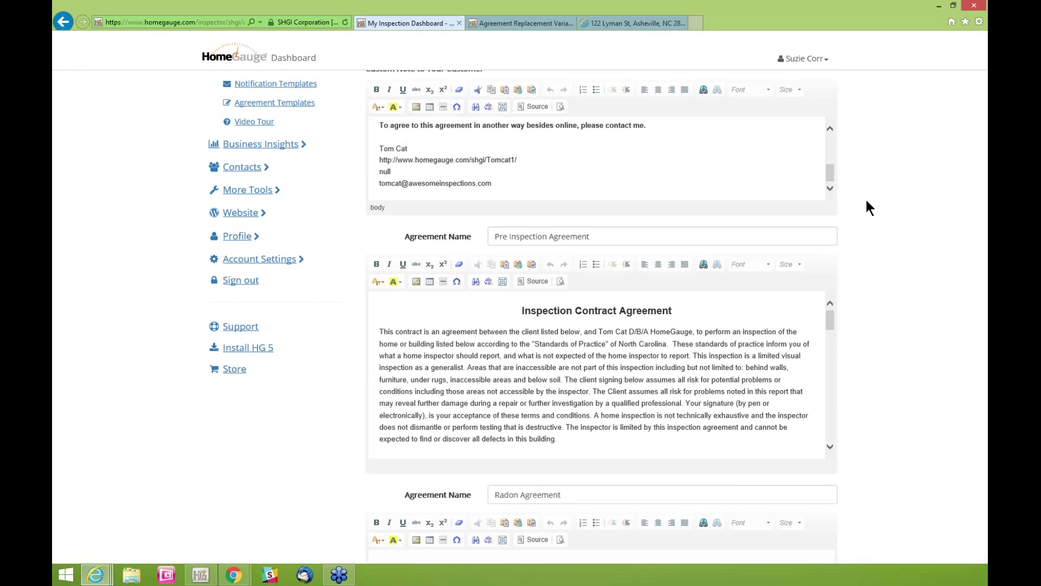
pyautogui.scroll(-1, 898, 218)
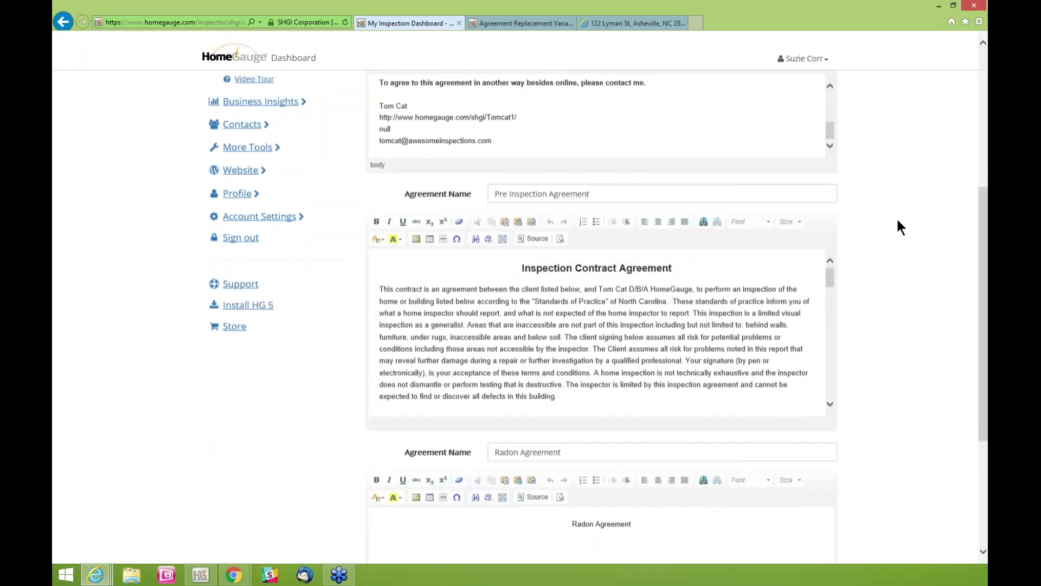
pyautogui.scroll(-1, 896, 217)
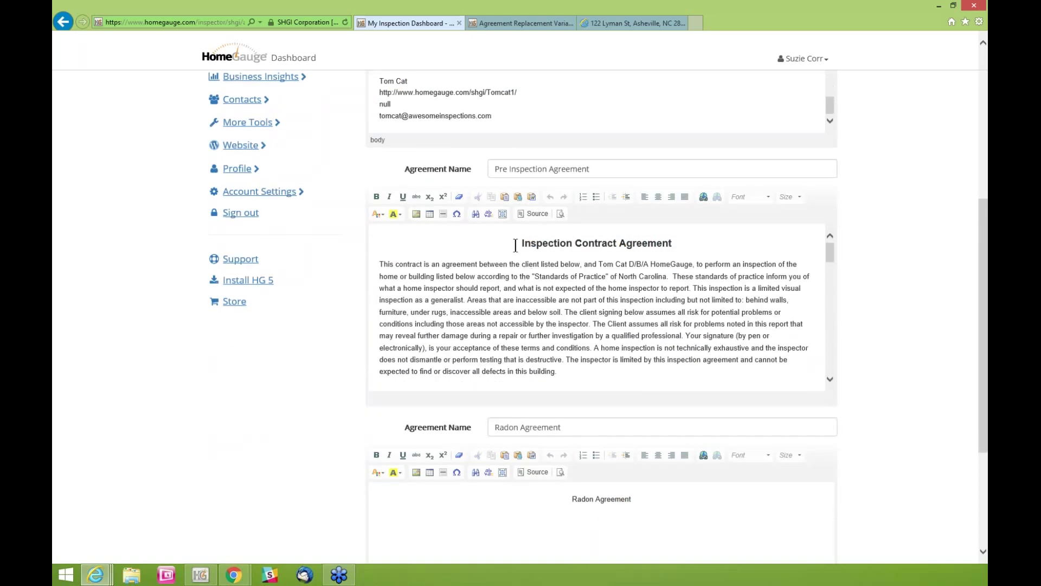
# Look over the Pre Inspection and Radon Agreement texts, including the inspector's business name
pyautogui.click(832, 252)
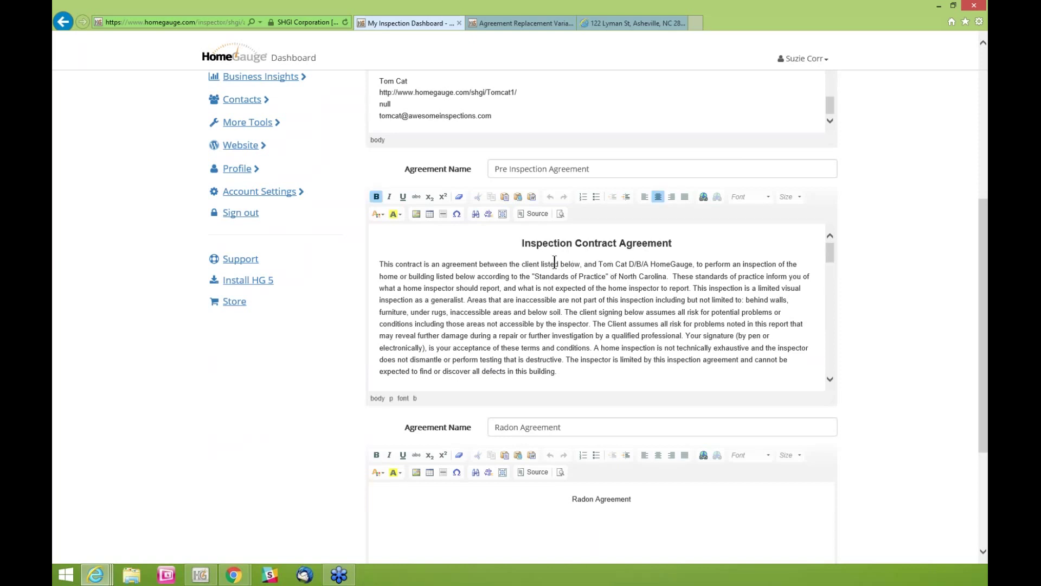
pyautogui.moveTo(599, 264); pyautogui.dragTo(683, 263)
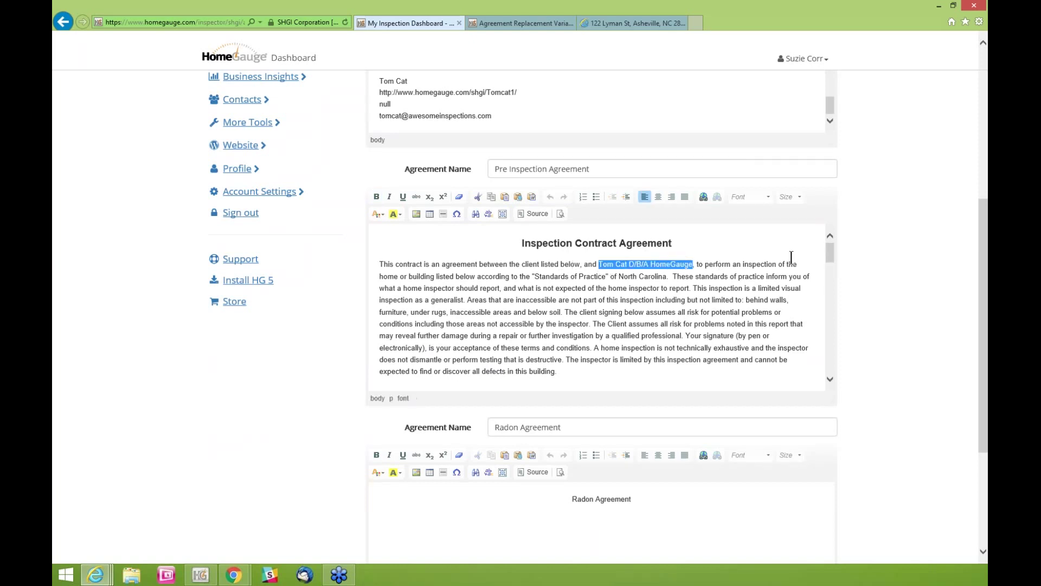
pyautogui.click(768, 277)
pyautogui.moveTo(831, 254); pyautogui.dragTo(831, 371)
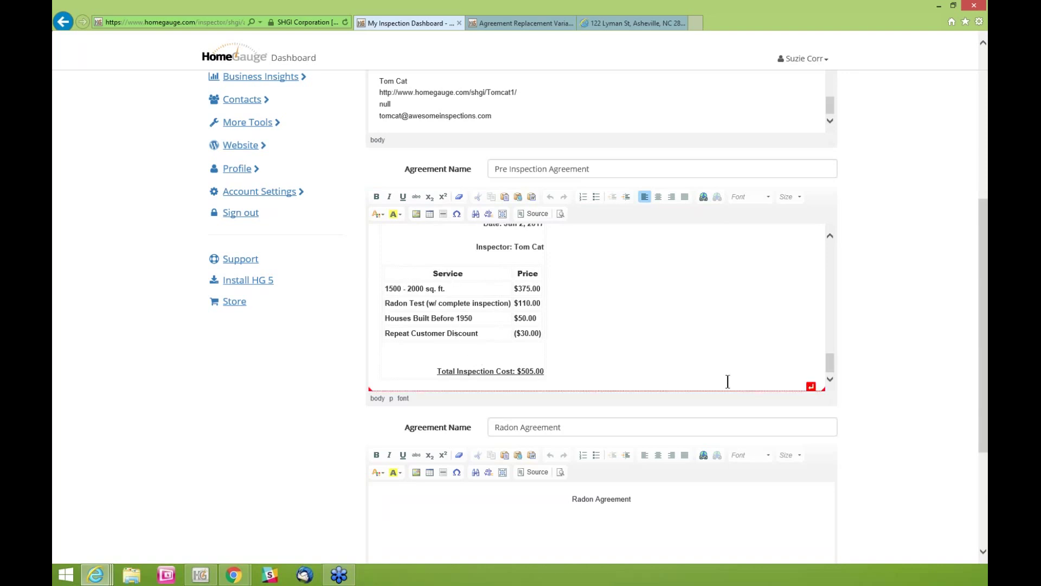
pyautogui.scroll(-1, 888, 378)
pyautogui.scroll(-3, 887, 382)
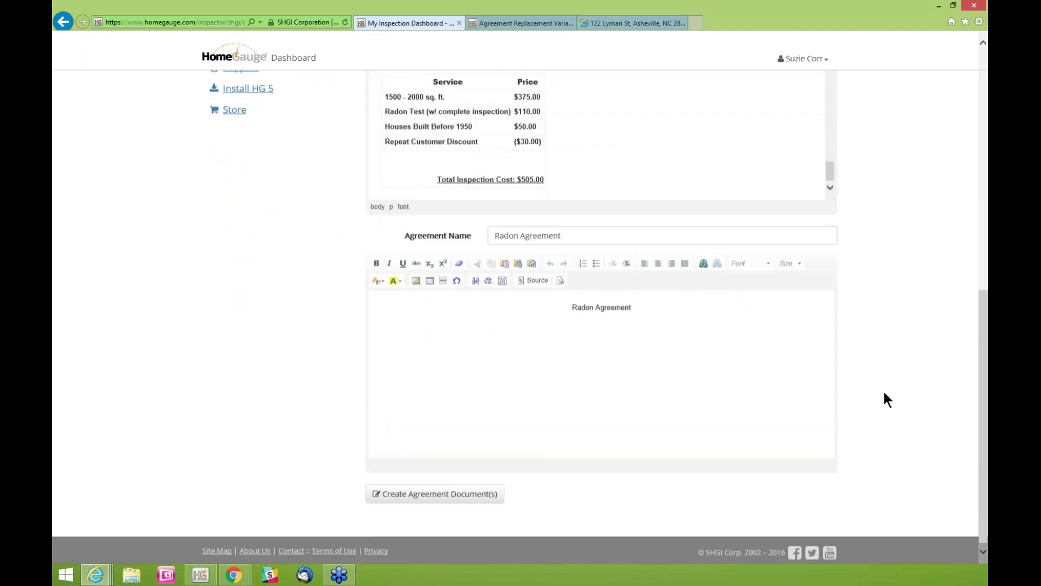
pyautogui.click(637, 323)
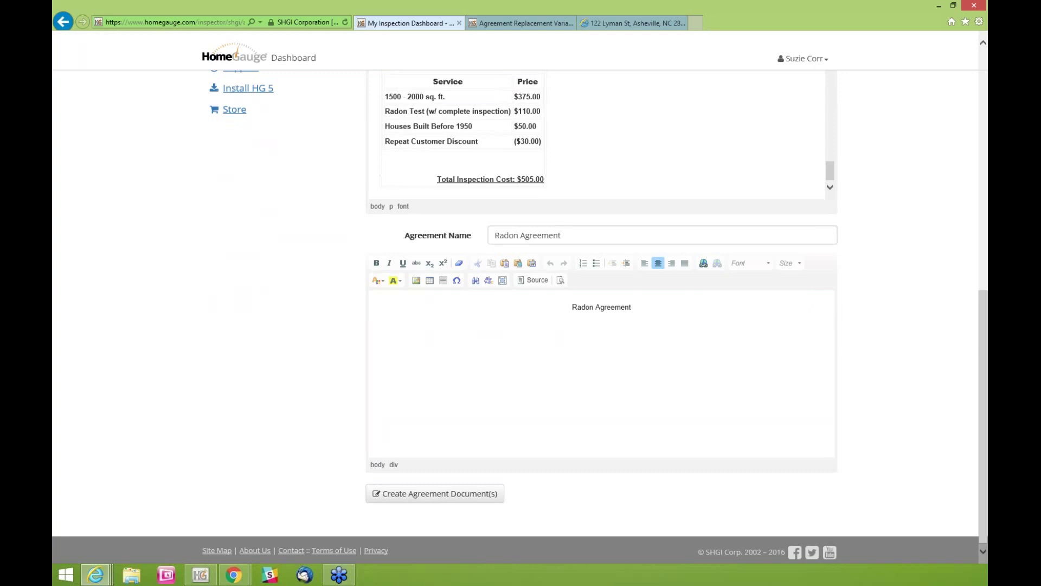
pyautogui.scroll(-1, 900, 350)
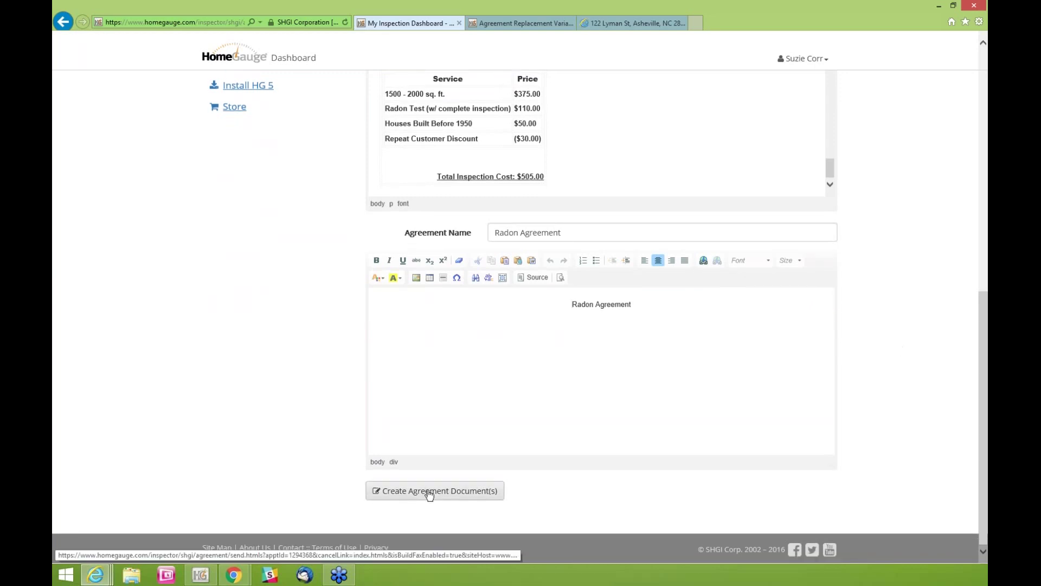
pyautogui.scroll(3, 890, 187)
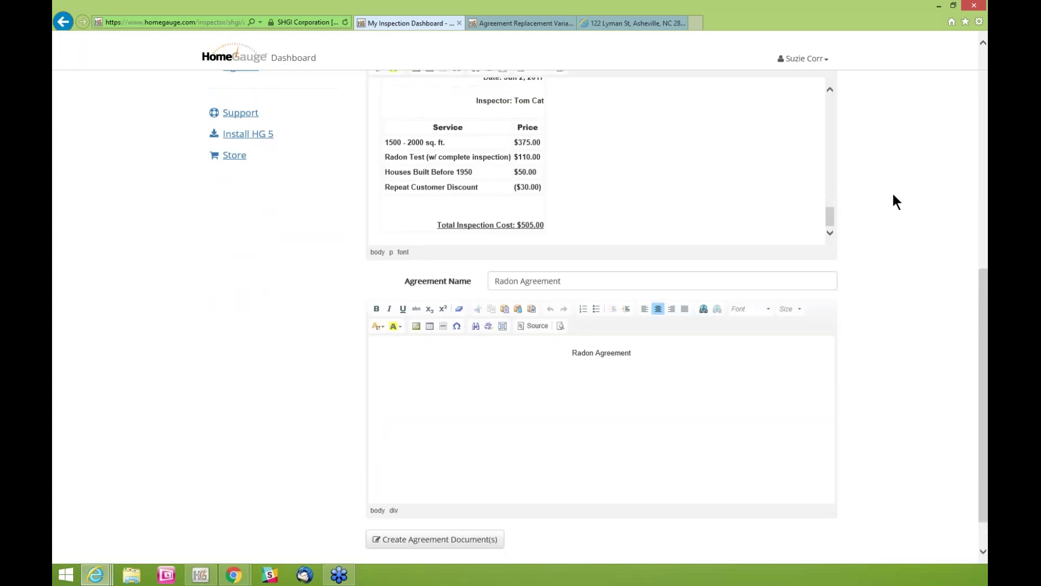
pyautogui.scroll(1, 890, 195)
pyautogui.scroll(1, 616, 223)
# Append ' - dba Awesome Company' to the client name in the Pre Inspection Agreement
pyautogui.click(830, 190)
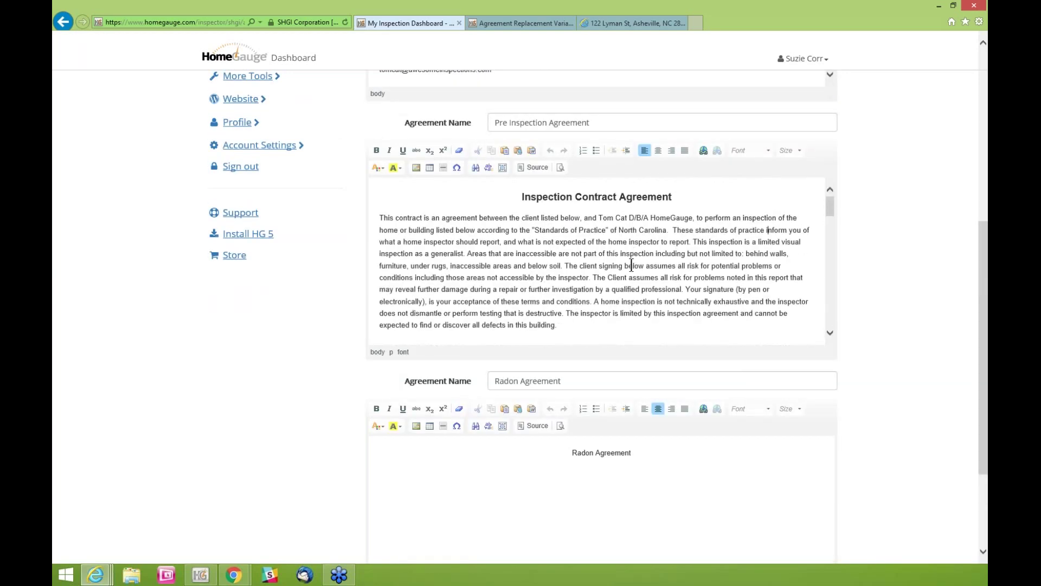
pyautogui.scroll(-2, 640, 260)
pyautogui.scroll(-1, 656, 258)
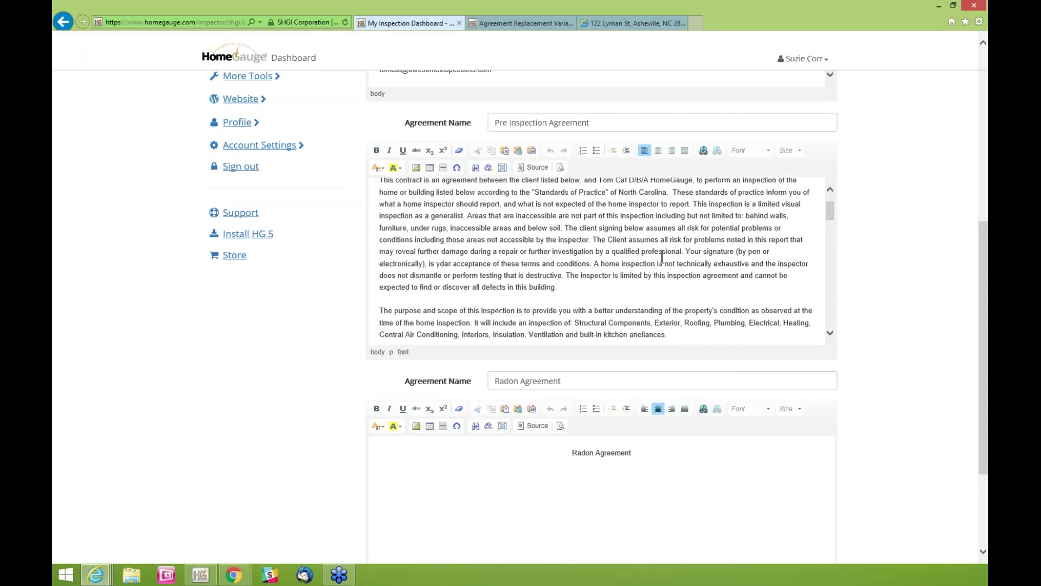
pyautogui.moveTo(830, 218); pyautogui.dragTo(829, 301)
pyautogui.click(478, 252)
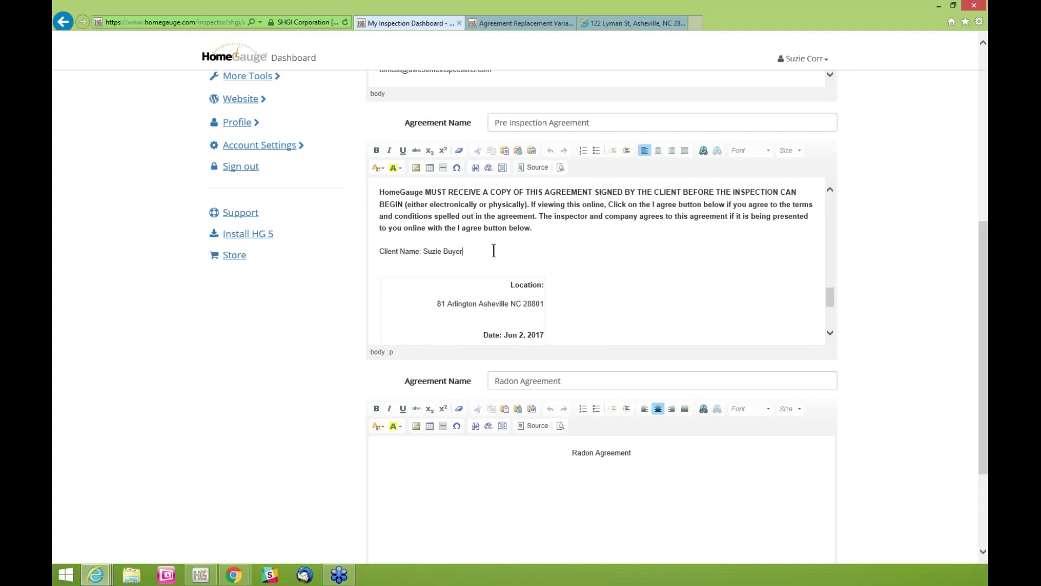
pyautogui.write('- ')
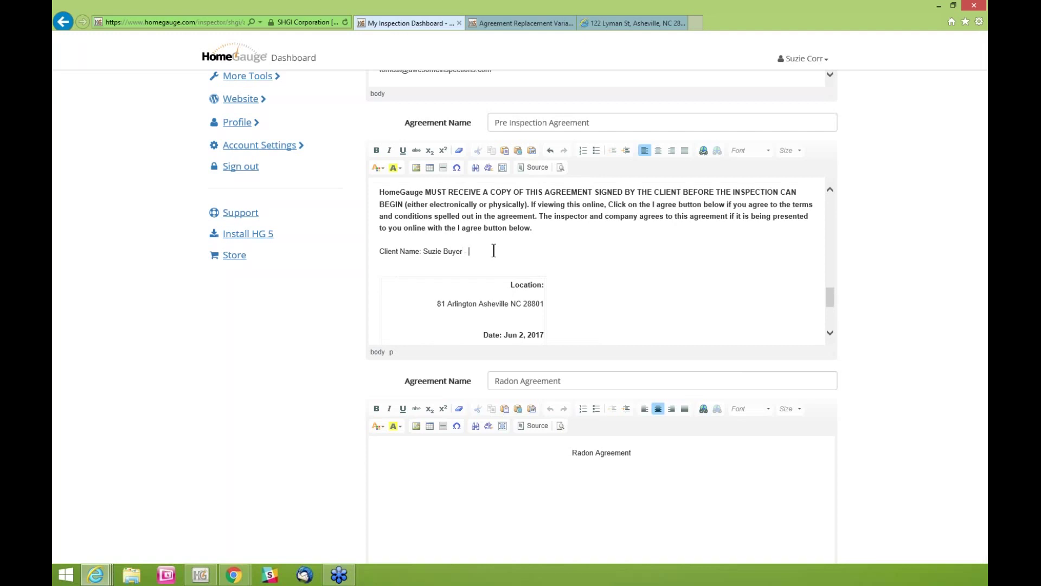
pyautogui.write('dba Awesome Company')
# Generate the agreement documents
pyautogui.scroll(-1, 971, 274)
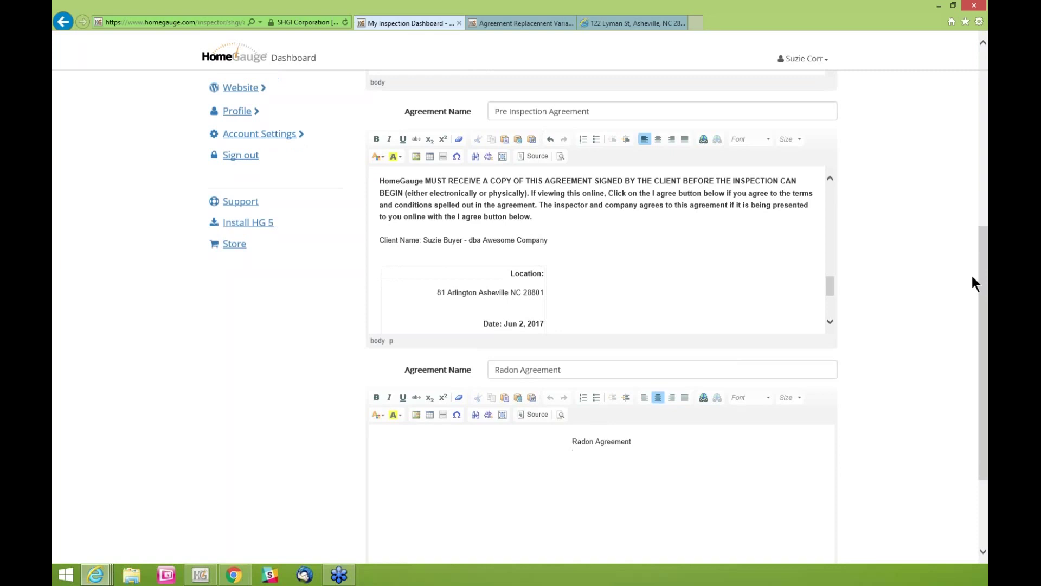
pyautogui.scroll(-3, 974, 262)
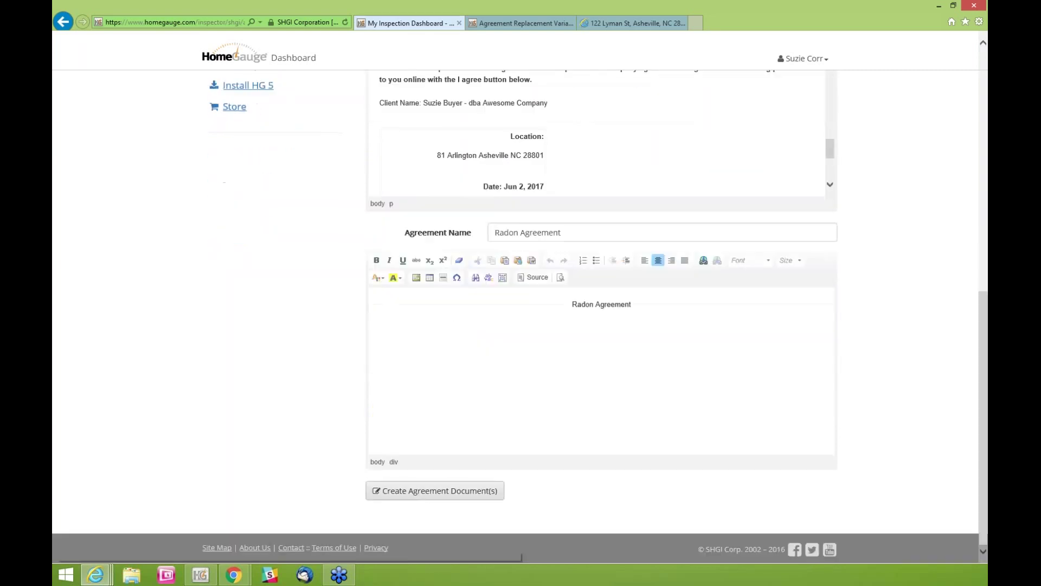
pyautogui.click(424, 493)
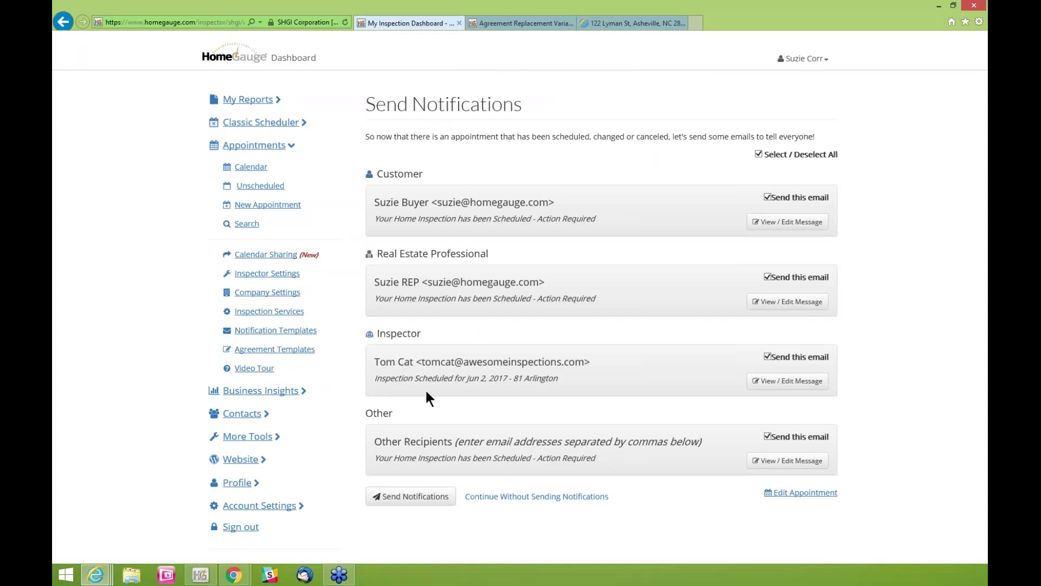
pyautogui.doubleClick(410, 173)
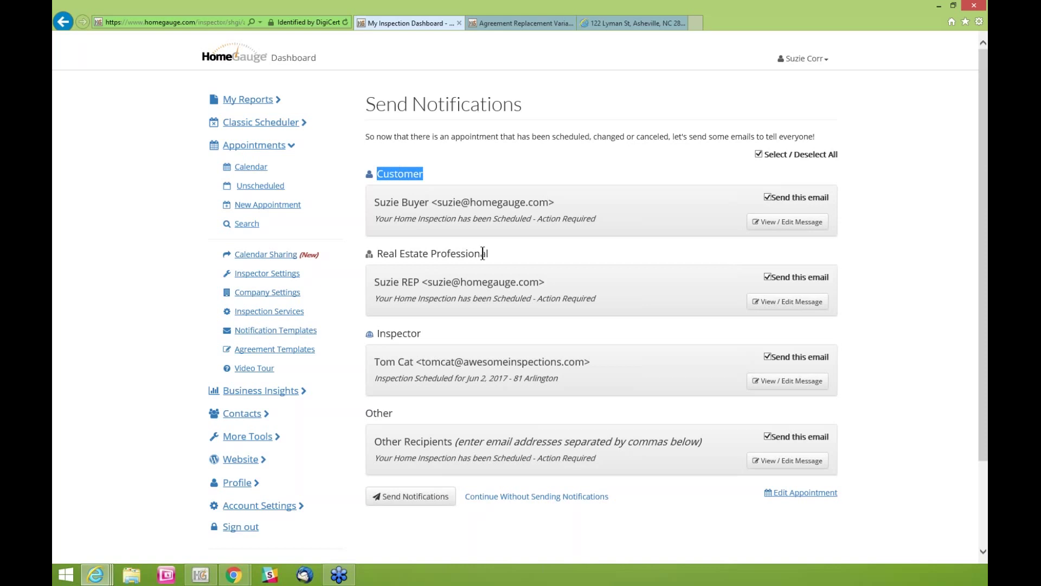
pyautogui.moveTo(482, 253); pyautogui.dragTo(377, 254)
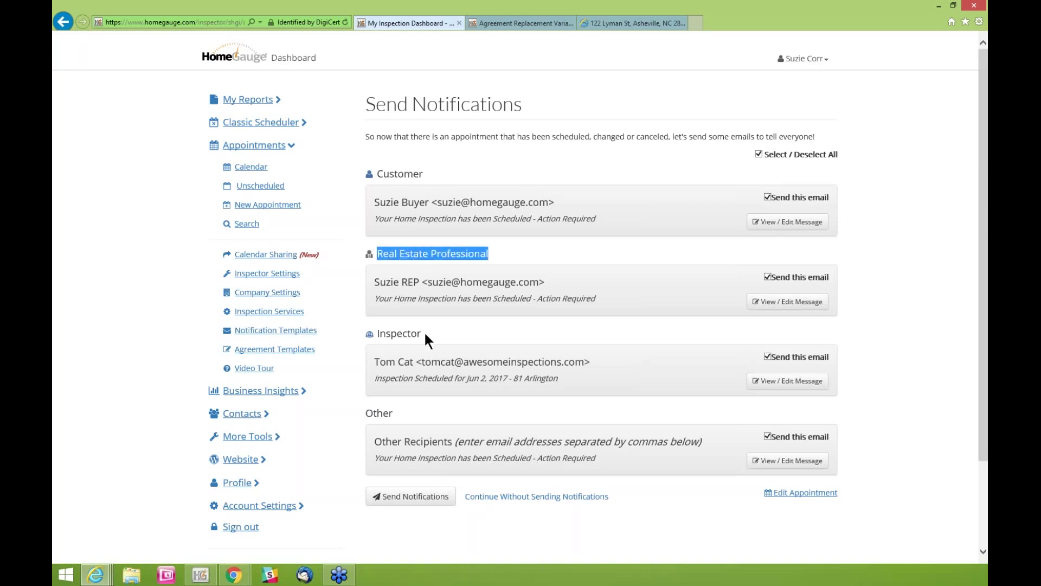
pyautogui.doubleClick(400, 335)
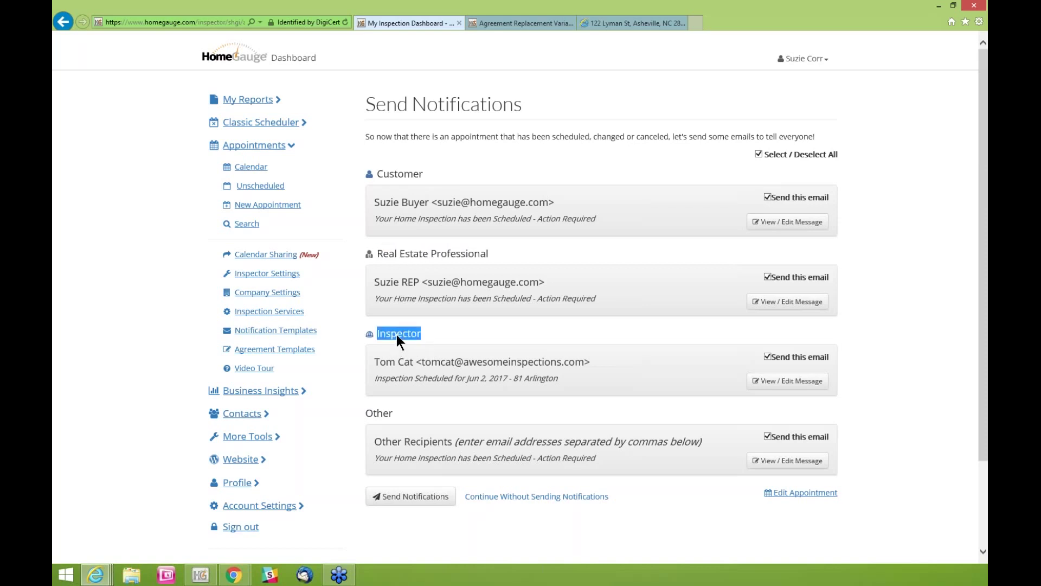
pyautogui.moveTo(395, 412); pyautogui.dragTo(356, 408)
pyautogui.doubleClick(388, 412)
# Open the customer's notification email and look over its subject line
pyautogui.click(818, 229)
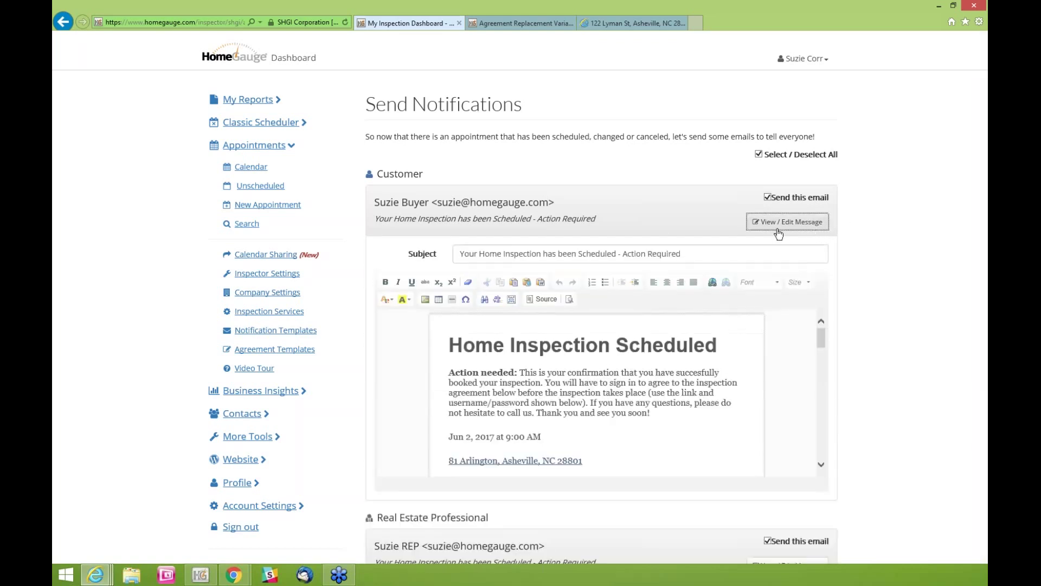
pyautogui.moveTo(479, 254); pyautogui.dragTo(619, 254)
pyautogui.click(821, 346)
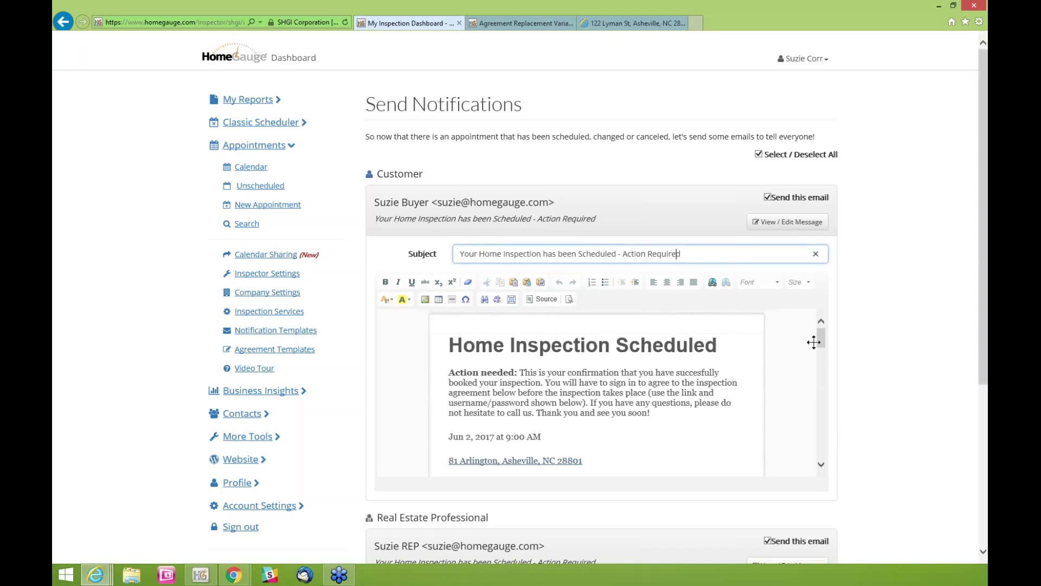
pyautogui.scroll(-3, 821, 347)
pyautogui.scroll(3, 822, 347)
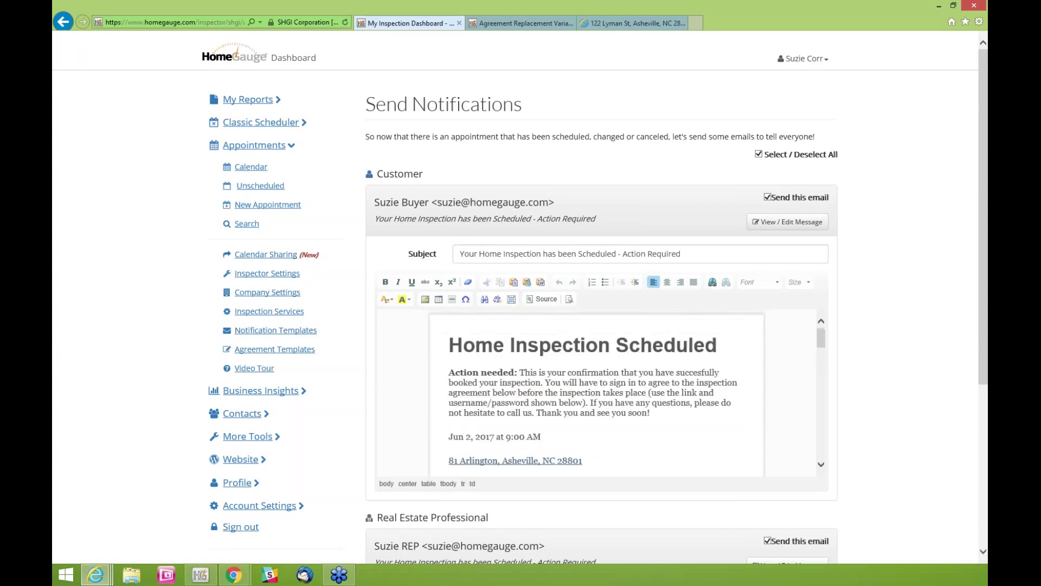
pyautogui.click(820, 339)
pyautogui.scroll(-1, 822, 340)
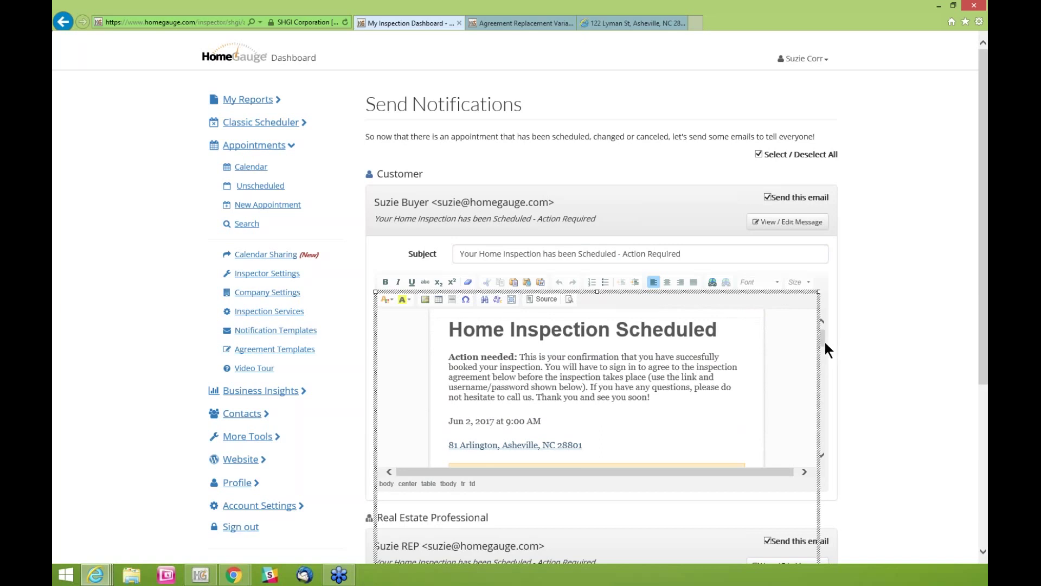
pyautogui.click(861, 344)
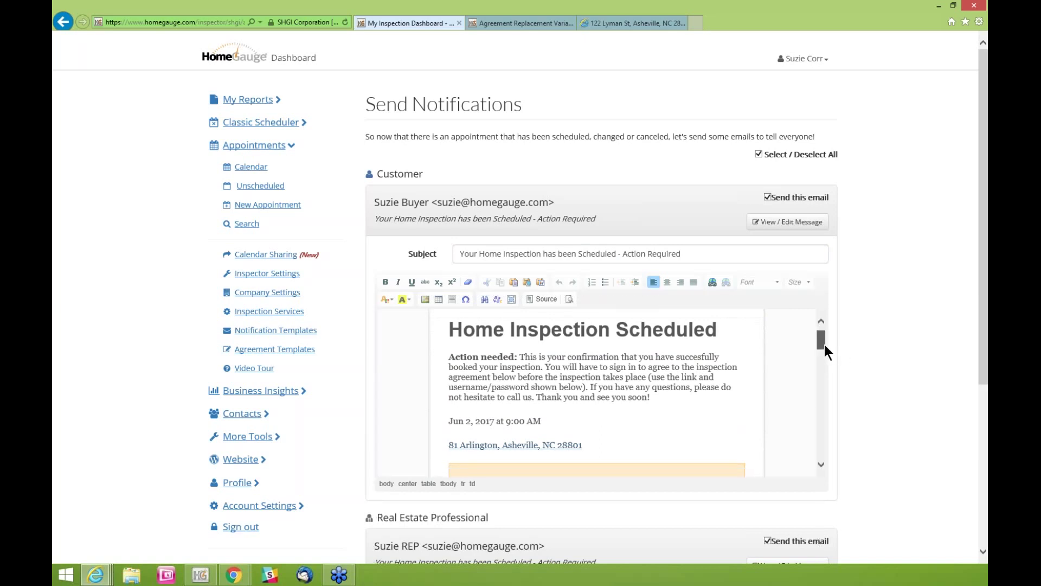
pyautogui.click(825, 344)
# Find the buyer's login link and password placeholder in the customer email body
pyautogui.scroll(-1, 824, 345)
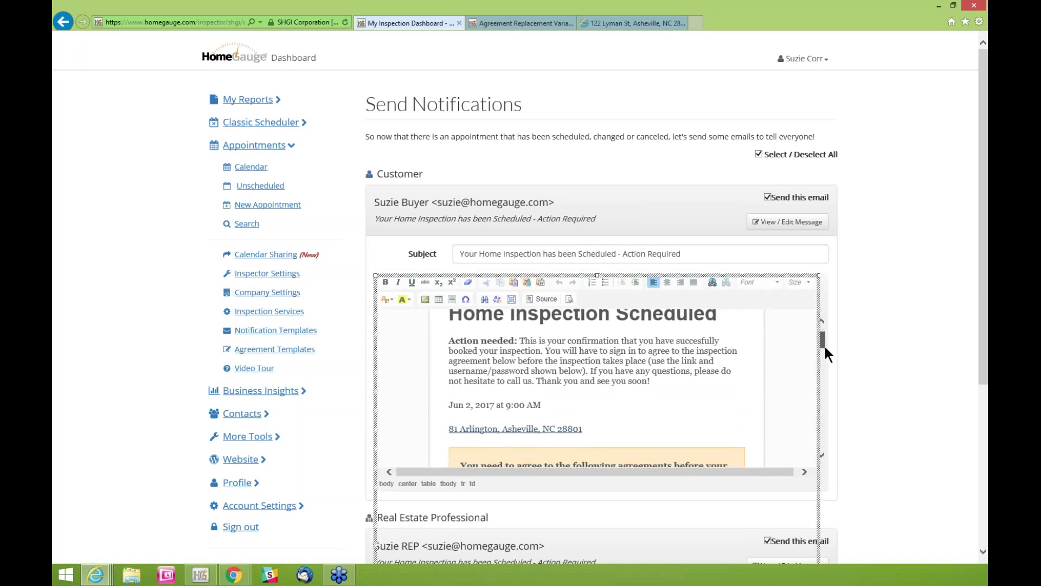
pyautogui.scroll(-2, 825, 347)
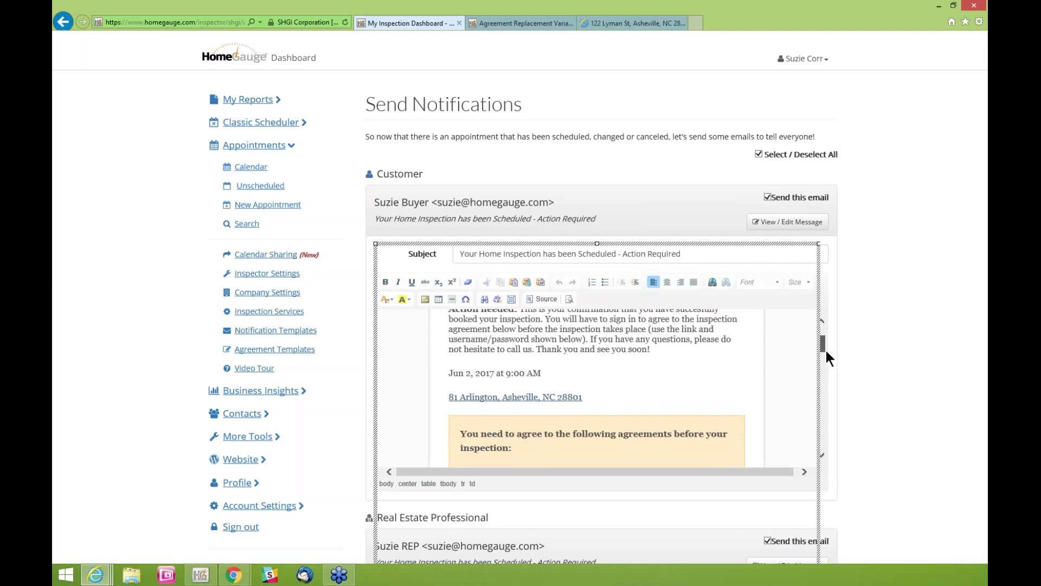
pyautogui.scroll(-1, 826, 351)
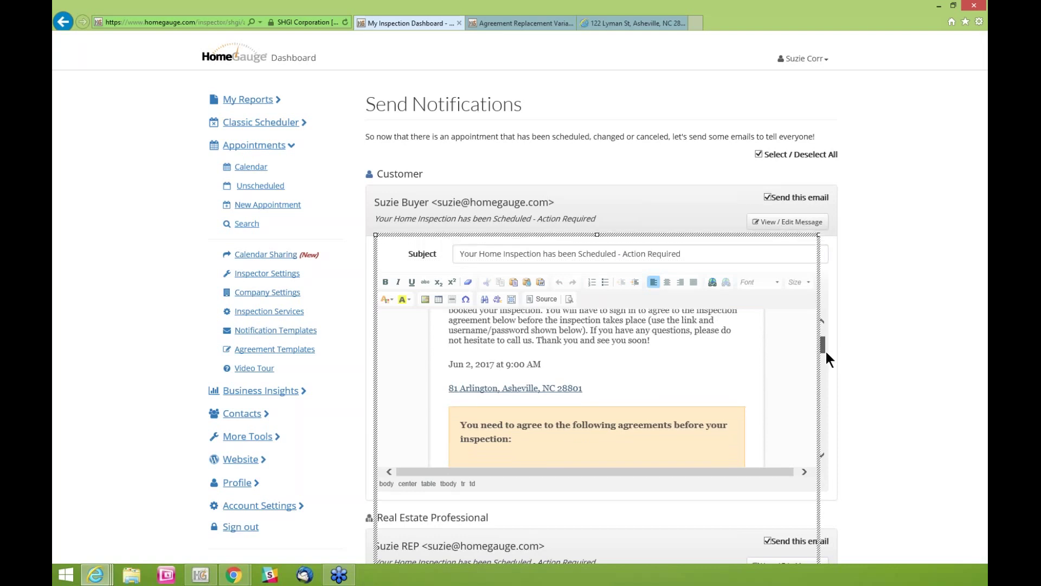
pyautogui.scroll(-1, 825, 352)
pyautogui.scroll(-1, 826, 352)
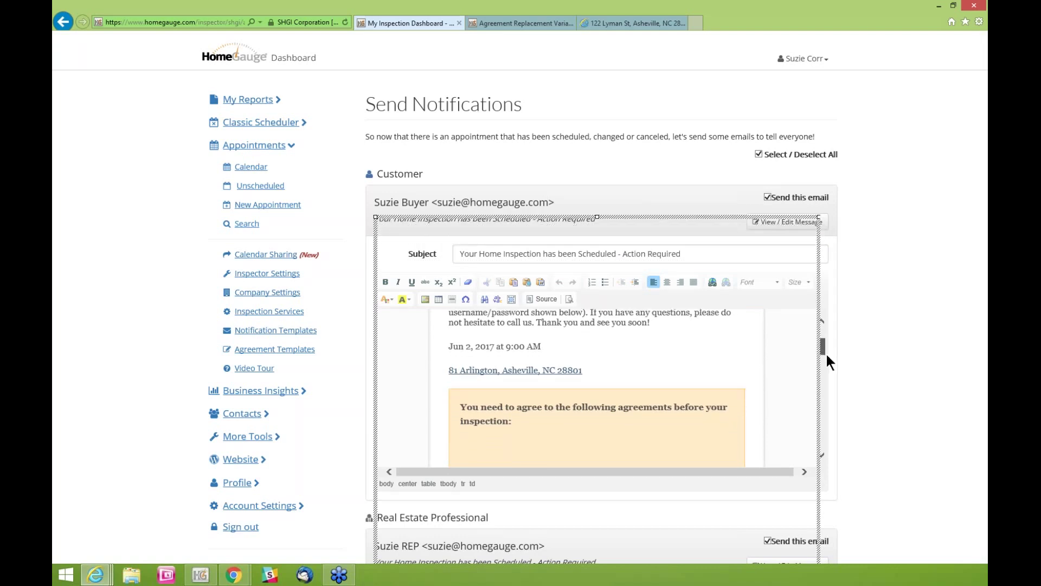
pyautogui.scroll(-2, 825, 352)
pyautogui.moveTo(826, 353); pyautogui.dragTo(826, 376)
pyautogui.moveTo(701, 347); pyautogui.dragTo(530, 348)
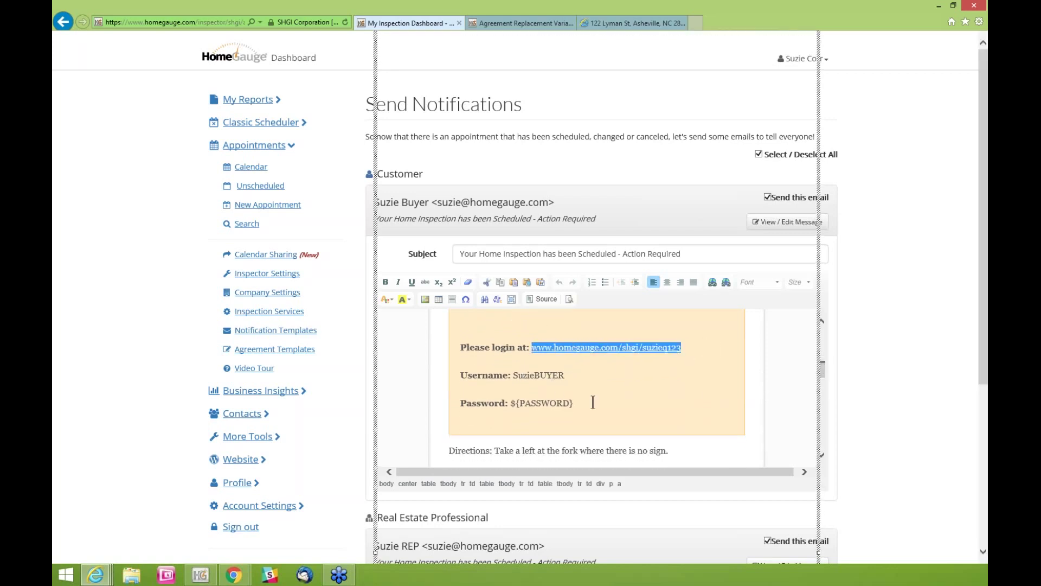
pyautogui.moveTo(575, 403); pyautogui.dragTo(516, 404)
pyautogui.click(576, 403)
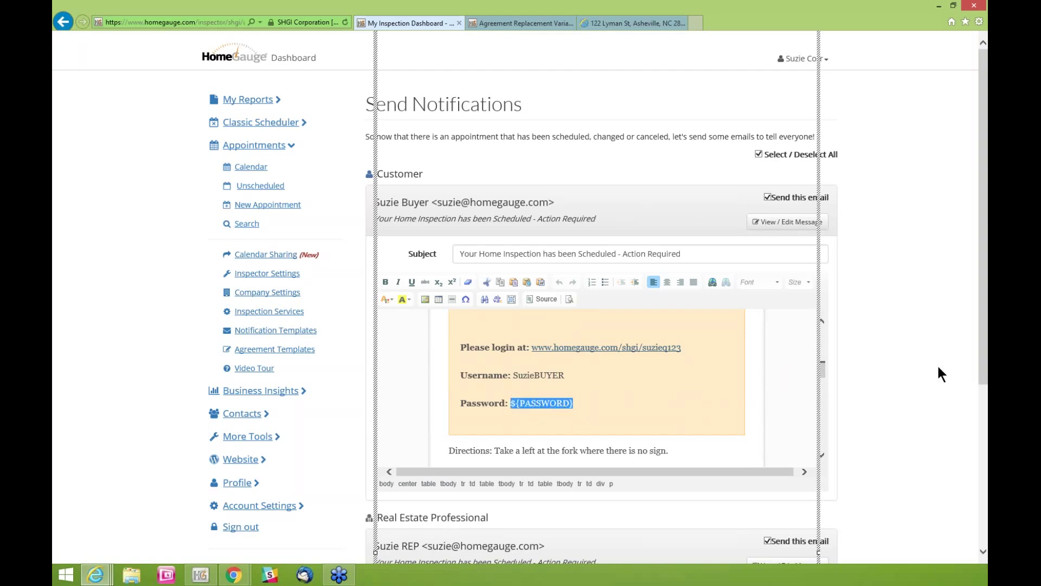
pyautogui.click(880, 379)
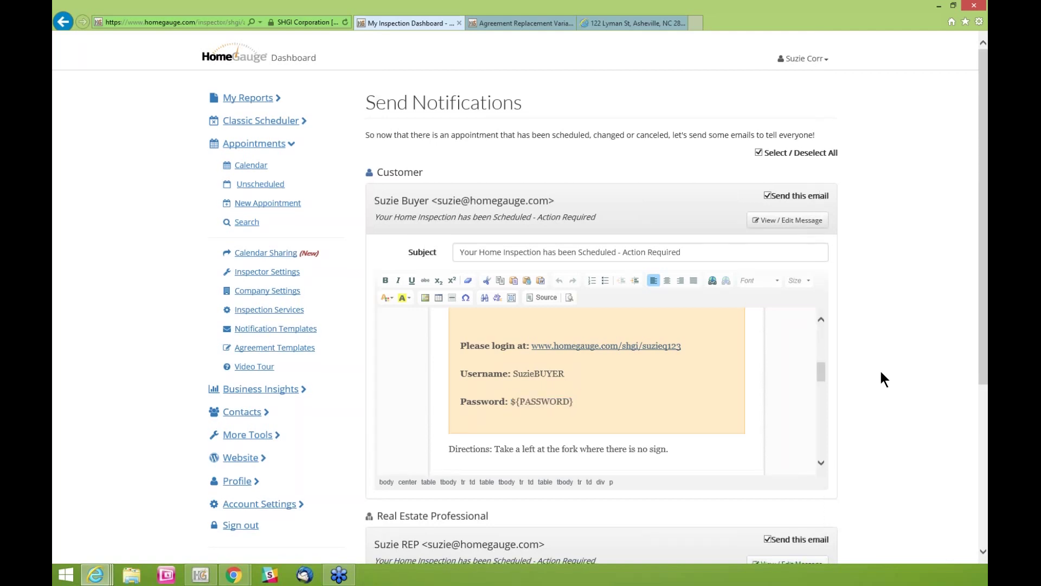
pyautogui.scroll(-1, 880, 379)
pyautogui.scroll(-1, 880, 369)
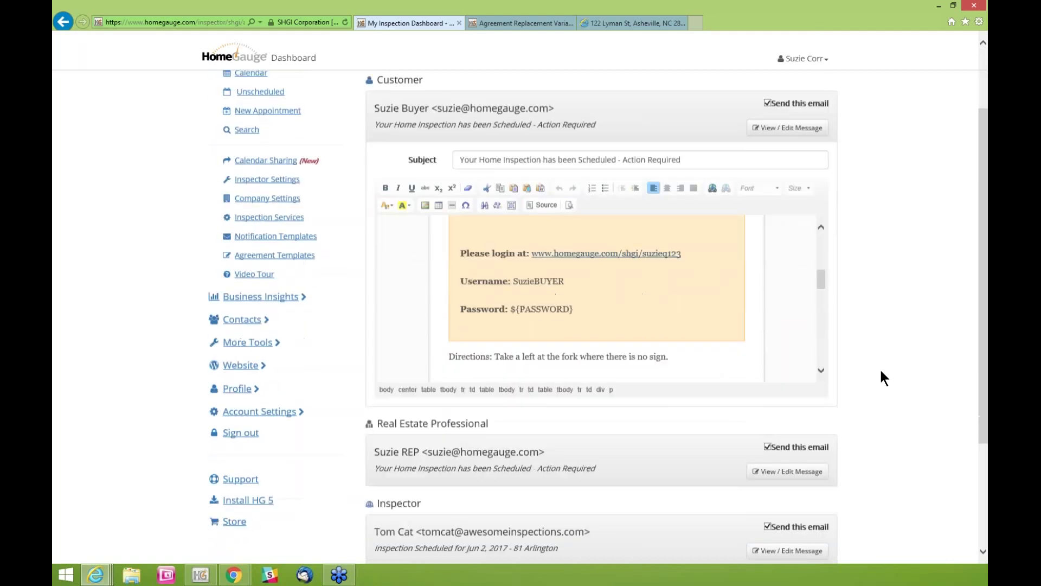
pyautogui.scroll(-3, 879, 367)
# Review the real estate agent's email and the Other Recipients message
pyautogui.click(804, 341)
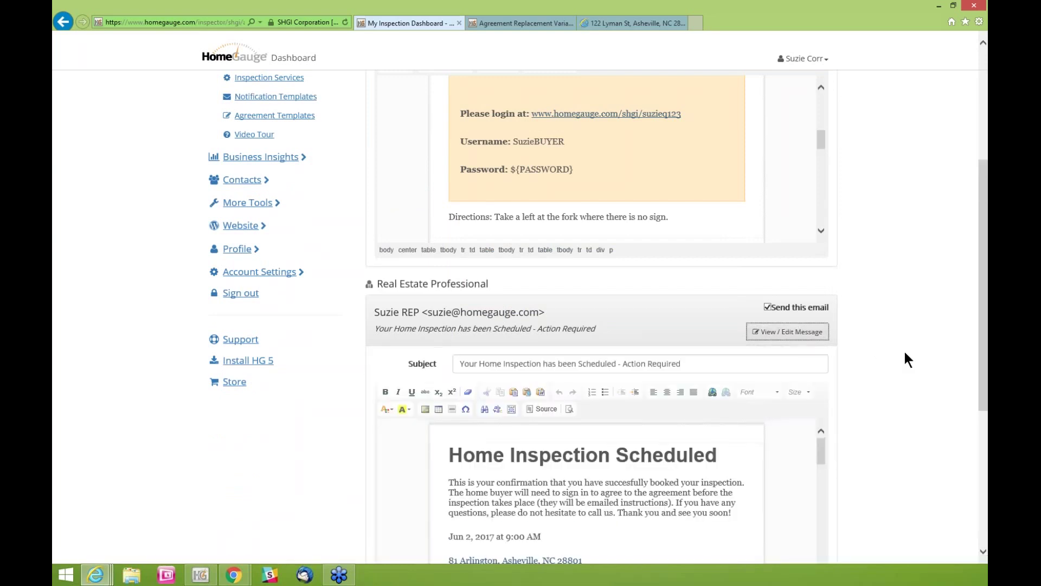
pyautogui.scroll(-1, 904, 349)
pyautogui.scroll(-3, 906, 353)
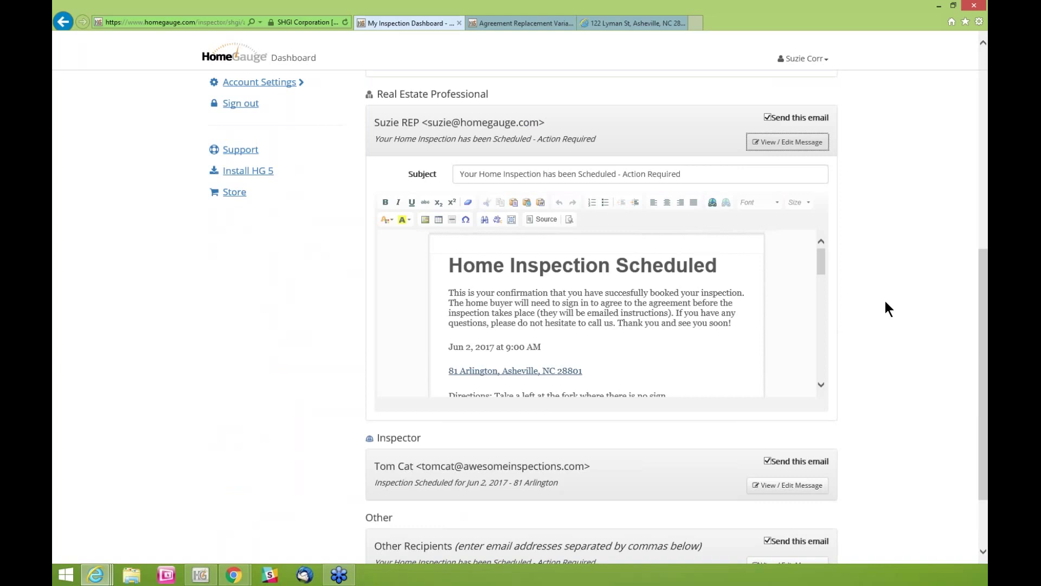
pyautogui.scroll(-2, 898, 380)
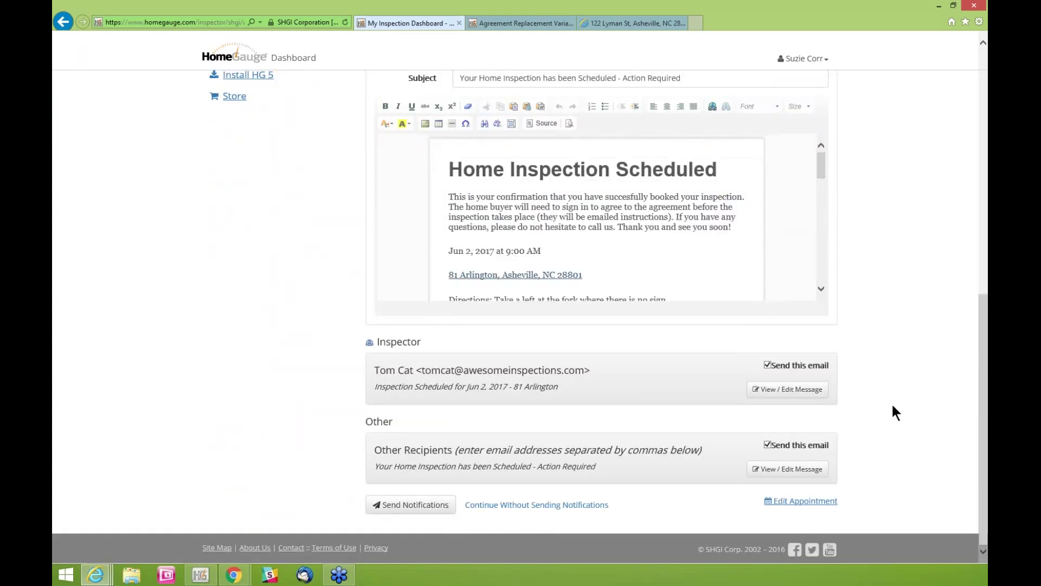
pyautogui.click(778, 472)
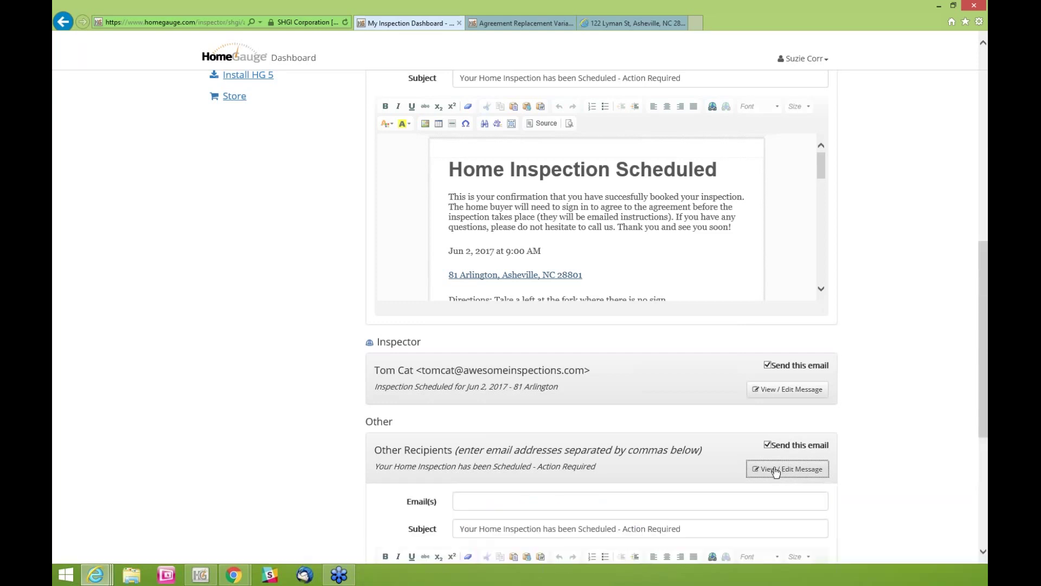
pyautogui.scroll(-4, 907, 353)
pyautogui.click(466, 315)
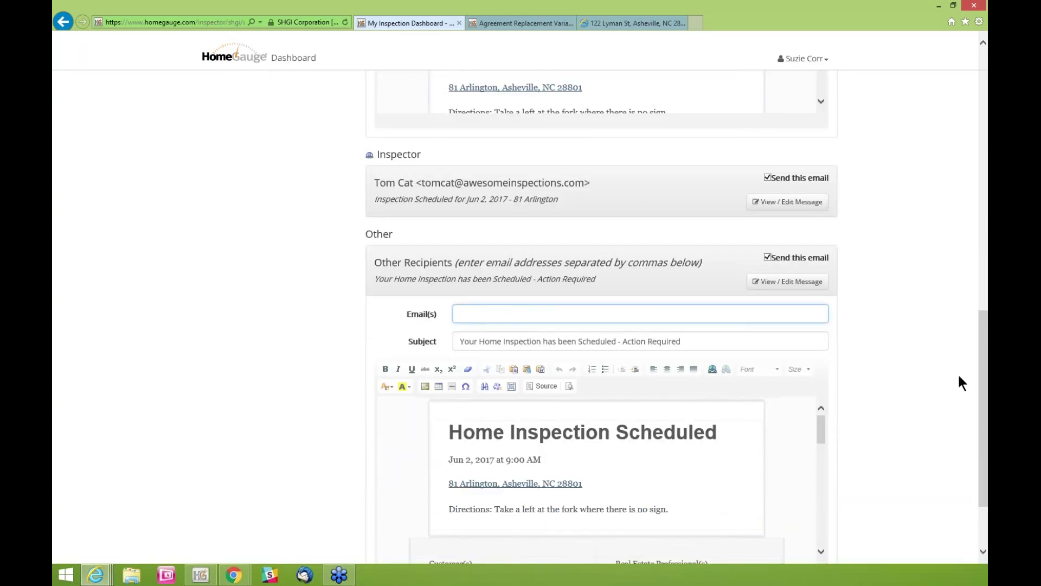
pyautogui.scroll(-2, 939, 372)
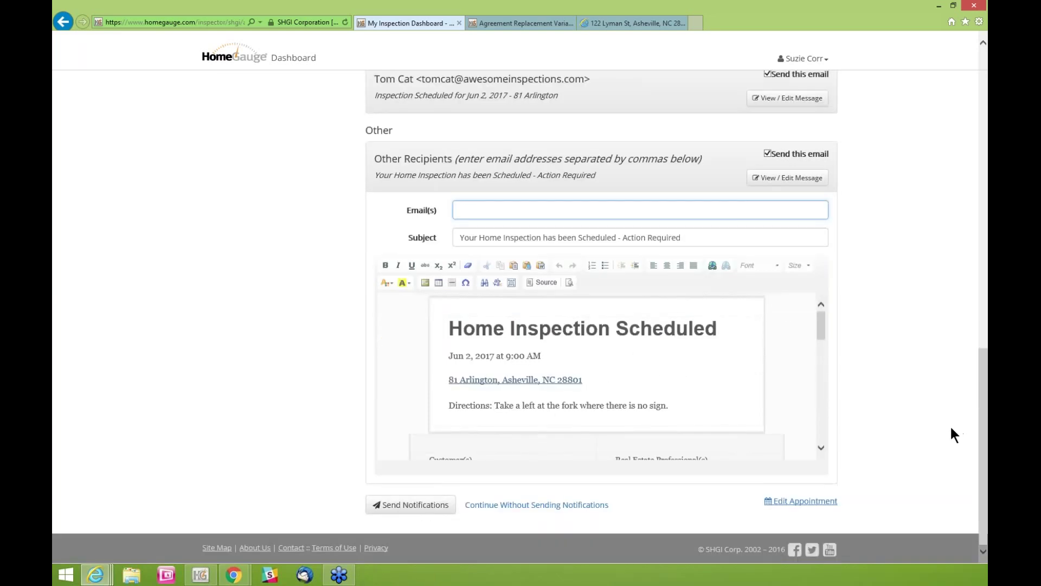
pyautogui.scroll(3, 949, 424)
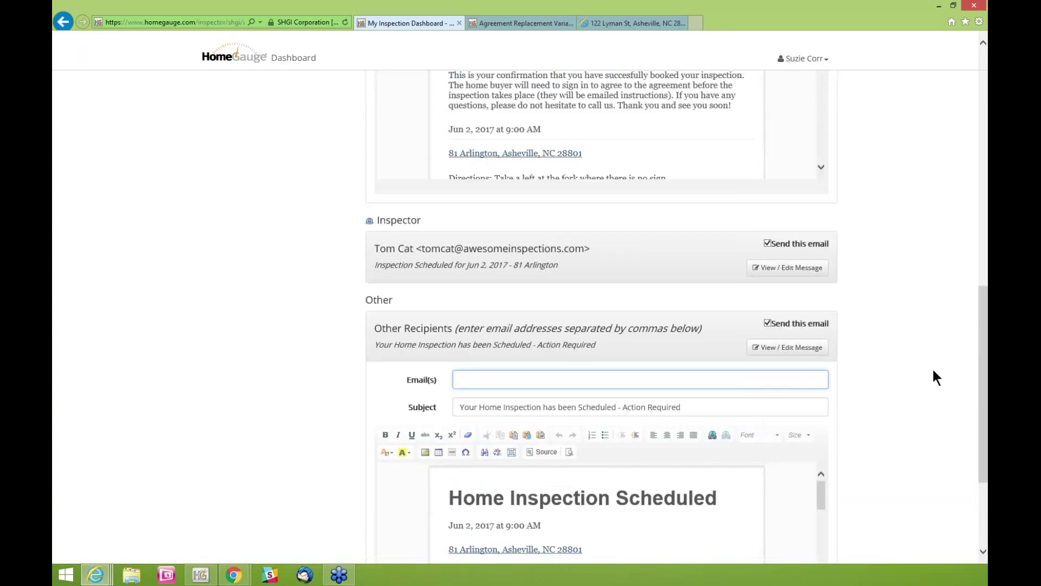
pyautogui.scroll(1, 930, 353)
pyautogui.moveTo(981, 301); pyautogui.dragTo(454, 528)
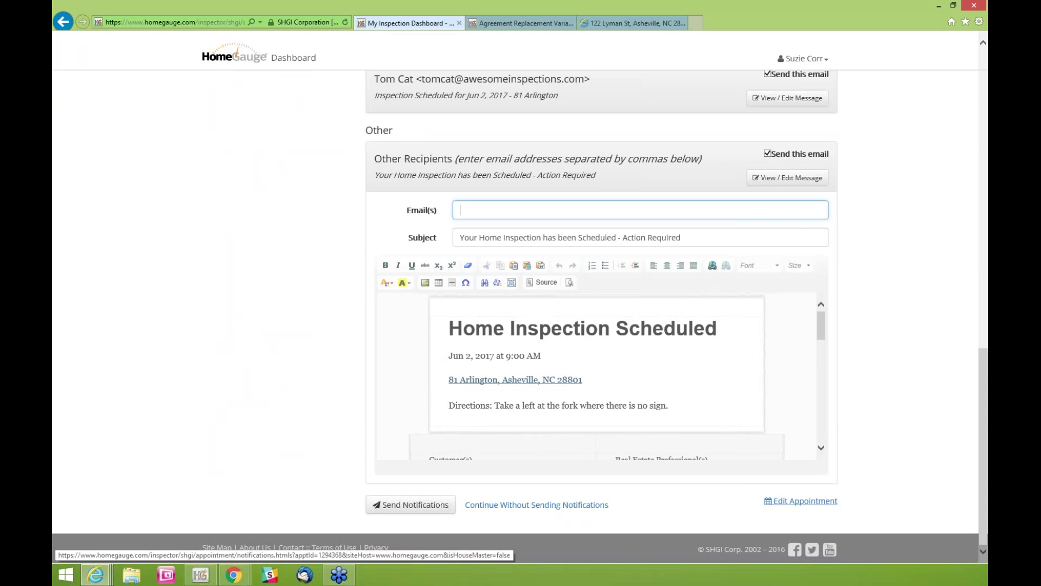
# Turn off 'Send this email' for Other Recipients and for the Inspector
pyautogui.click(767, 155)
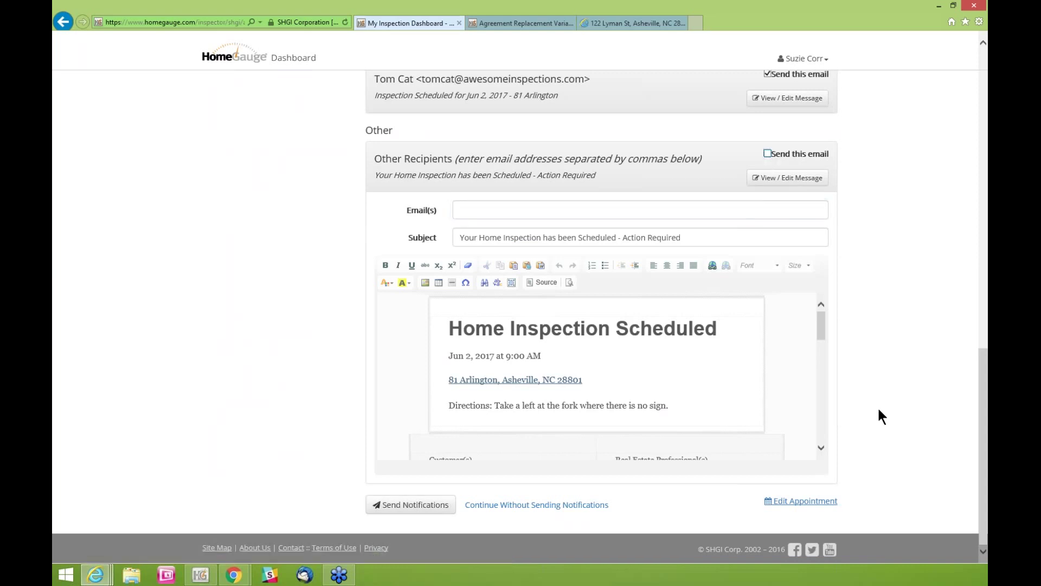
pyautogui.moveTo(987, 379); pyautogui.dragTo(986, 339)
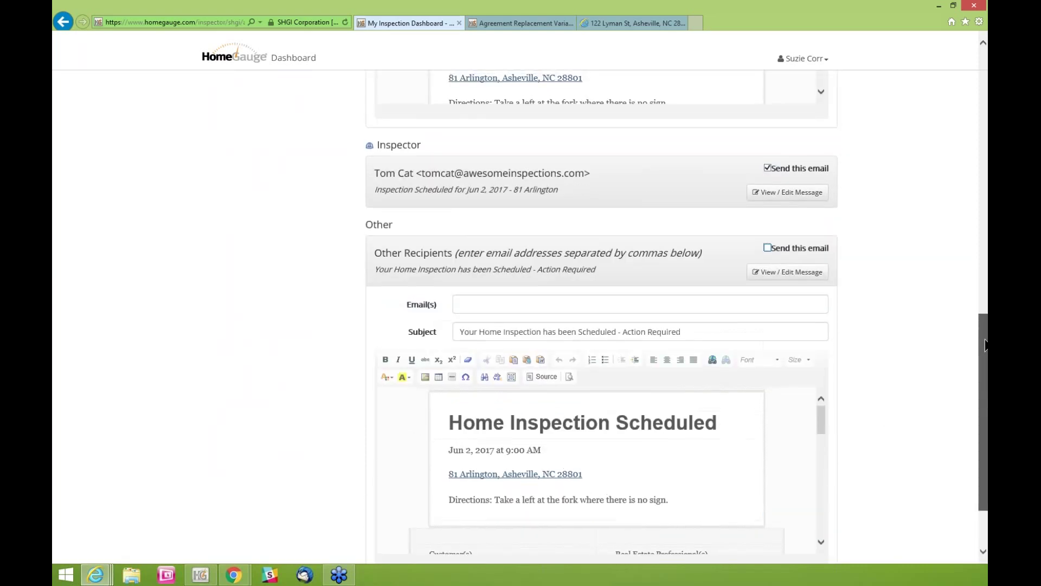
pyautogui.click(767, 168)
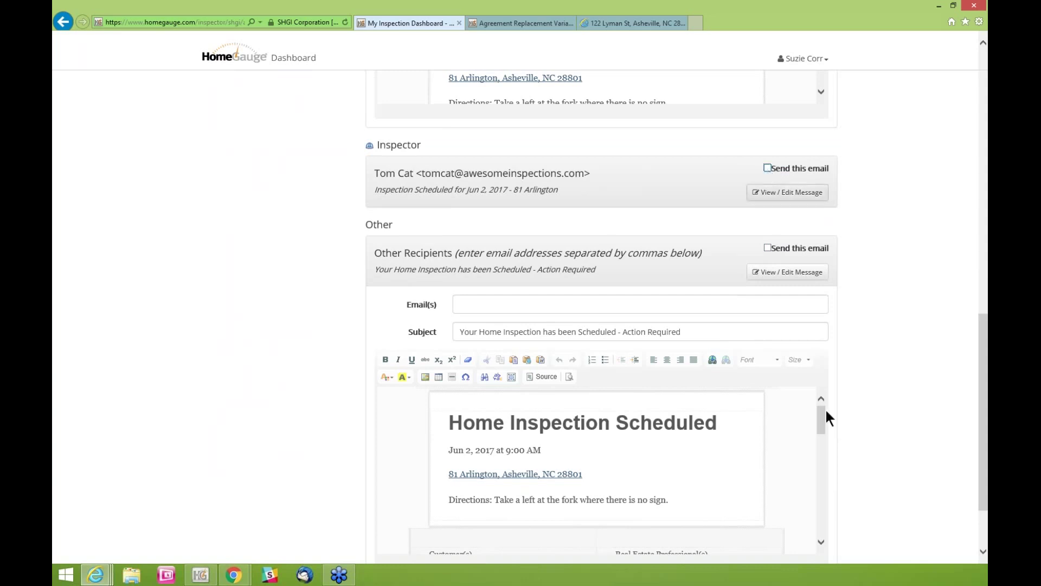
pyautogui.moveTo(980, 348); pyautogui.dragTo(981, 399)
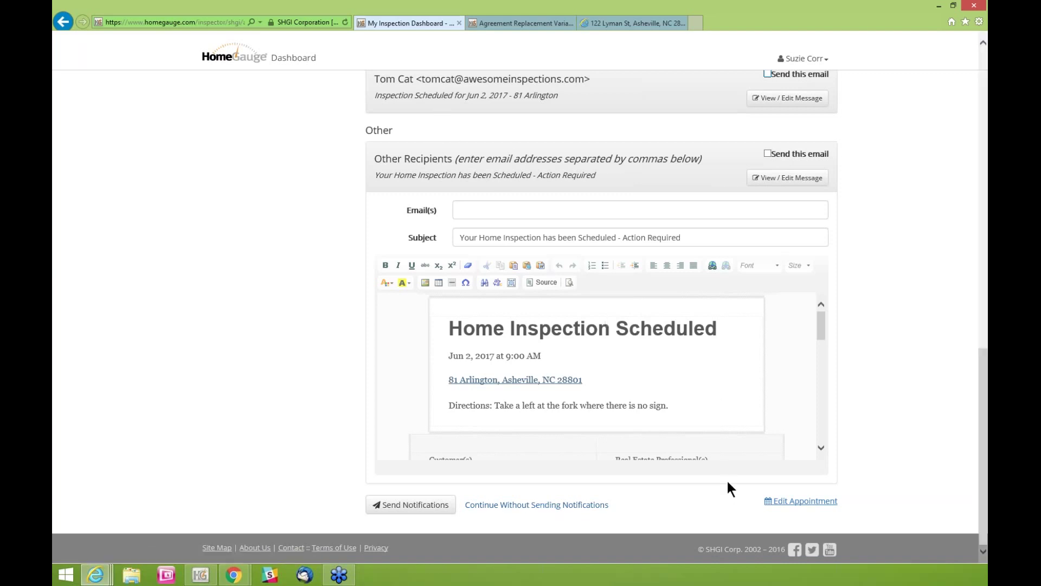
# Send the remaining notifications and view the Friday June 2, 9:00 AM booking on the calendar
pyautogui.click(808, 505)
pyautogui.click(389, 506)
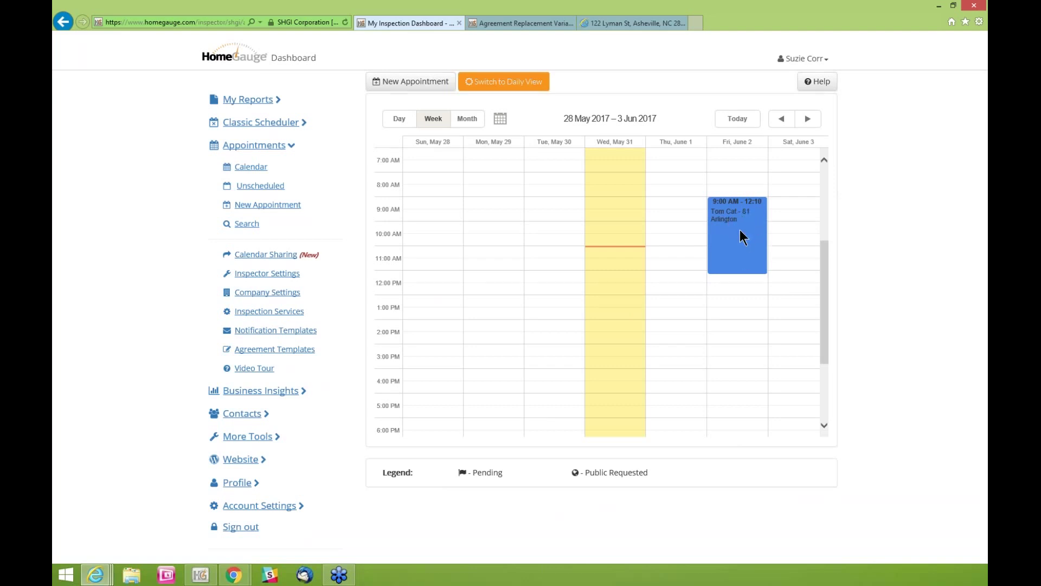
pyautogui.moveTo(738, 225)
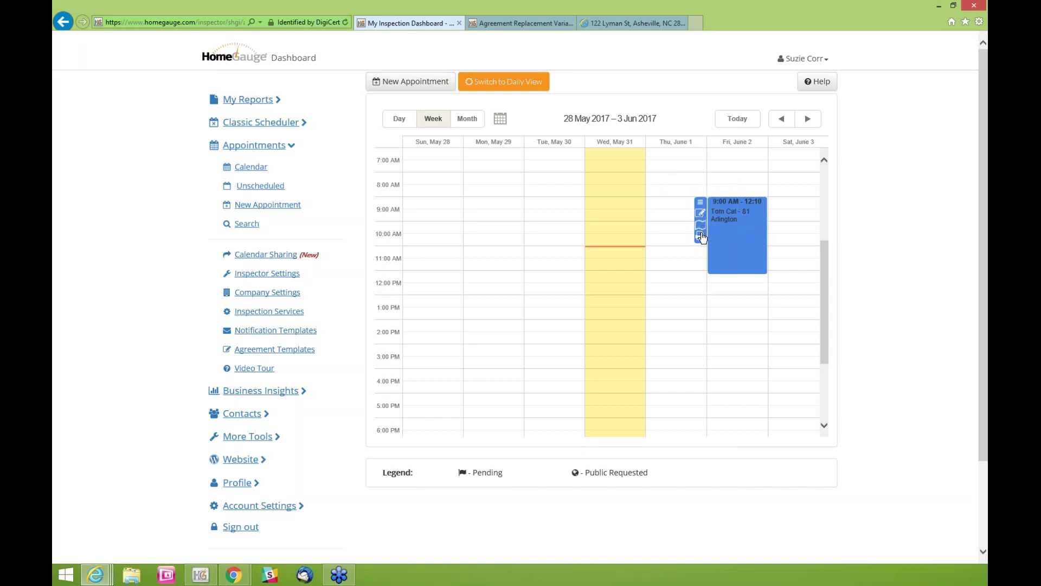
pyautogui.click(701, 237)
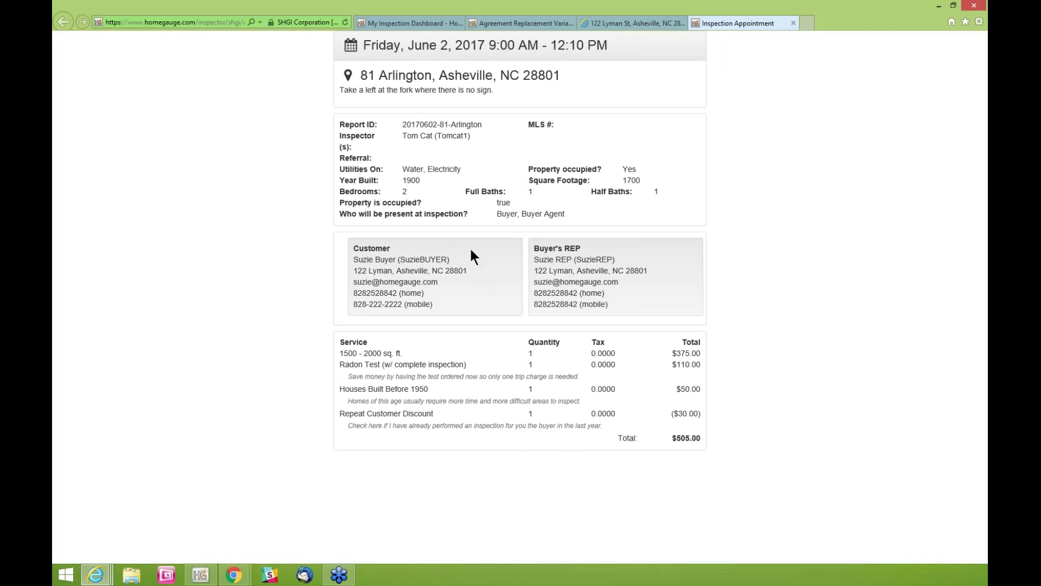
pyautogui.click(418, 22)
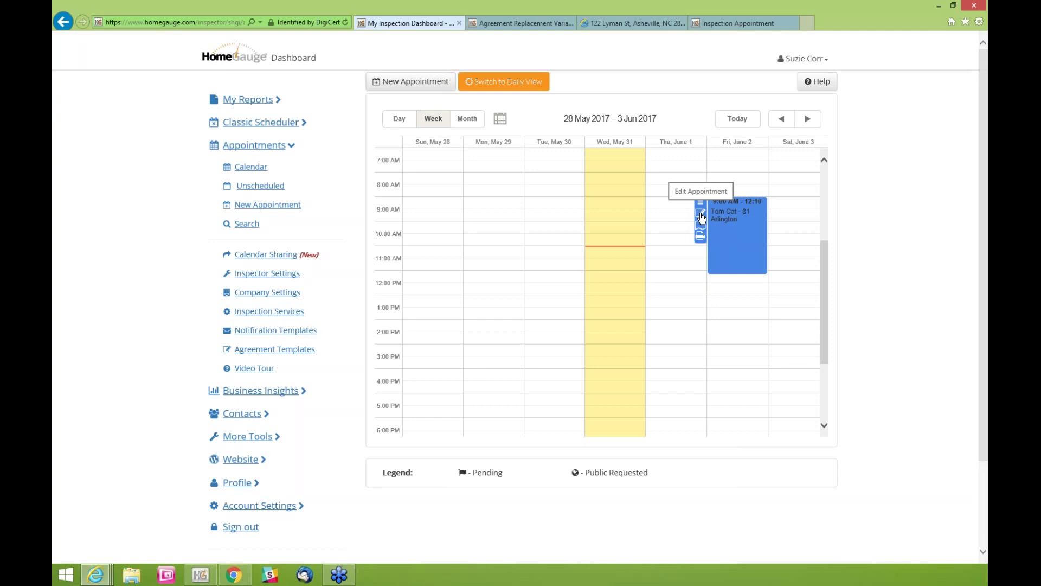
pyautogui.click(701, 214)
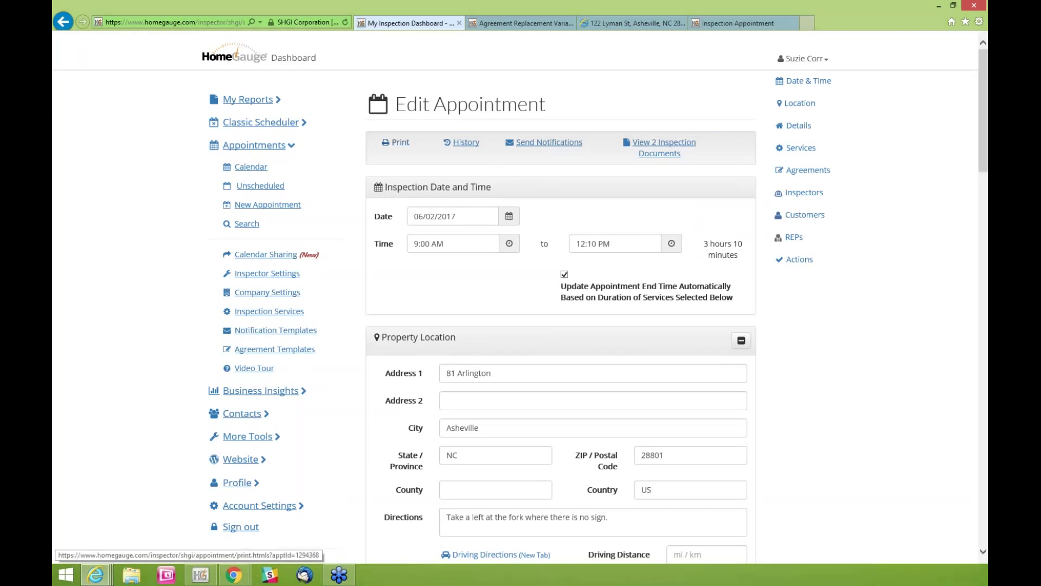
pyautogui.click(765, 21)
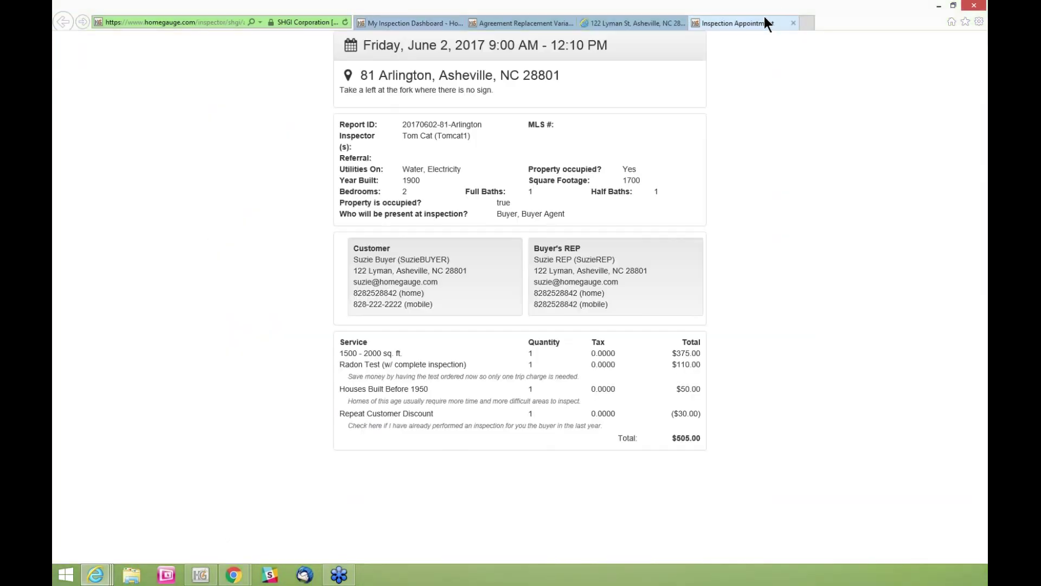
pyautogui.click(434, 22)
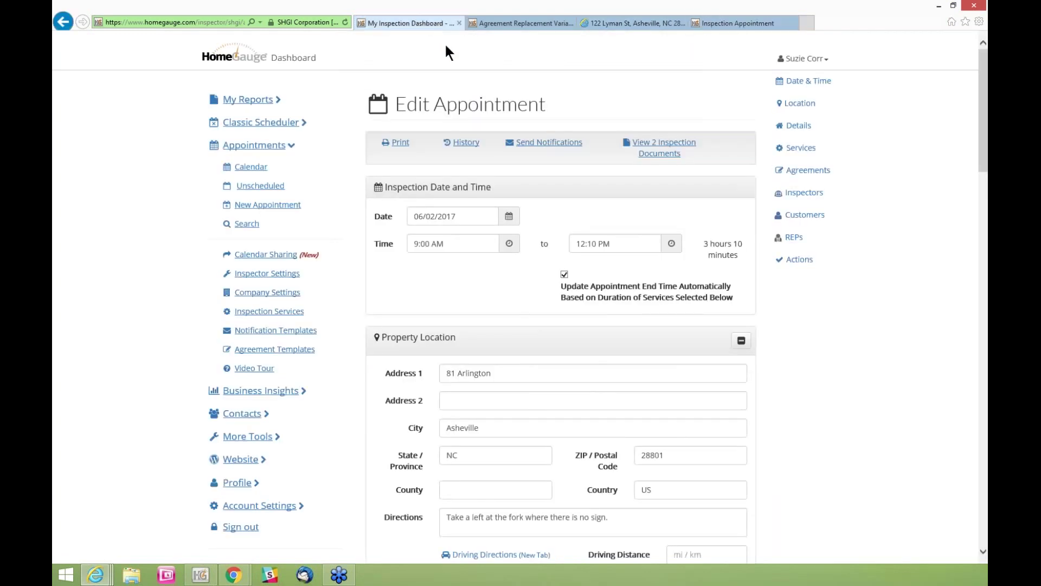
pyautogui.click(461, 142)
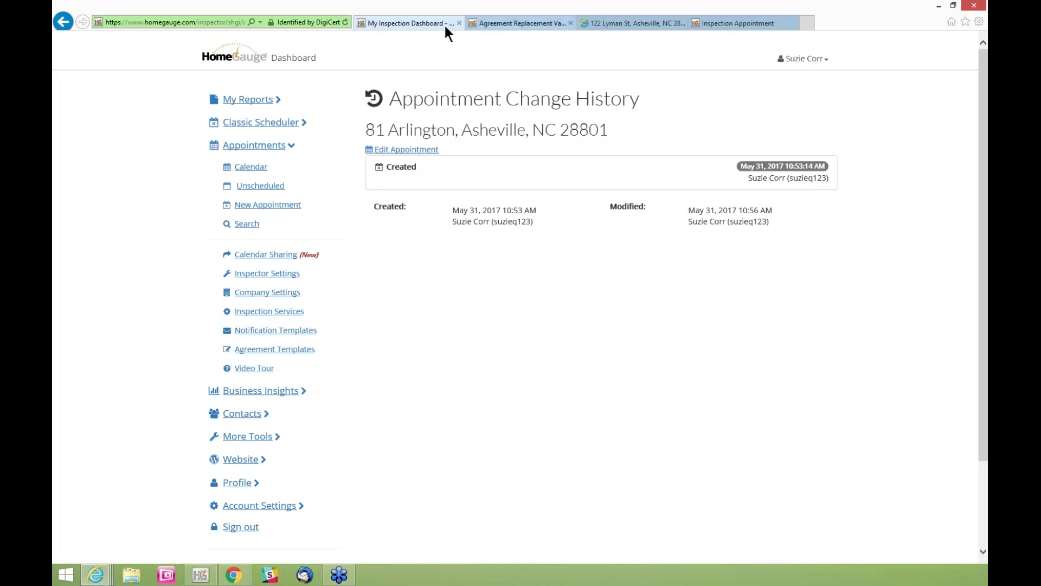
# Return to the Edit Appointment page for the June 2, 9:00 AM–12:10 PM booking
pyautogui.click(397, 149)
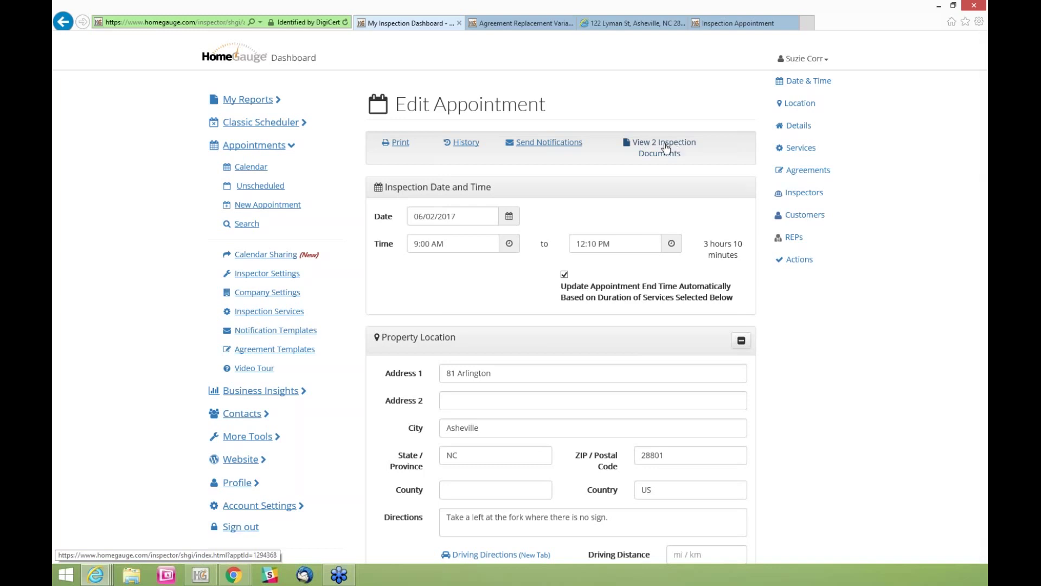
# Open the two inspection documents and check Allow, Sent and Viewed for both the Pre Inspection and Radon agreements
pyautogui.click(665, 148)
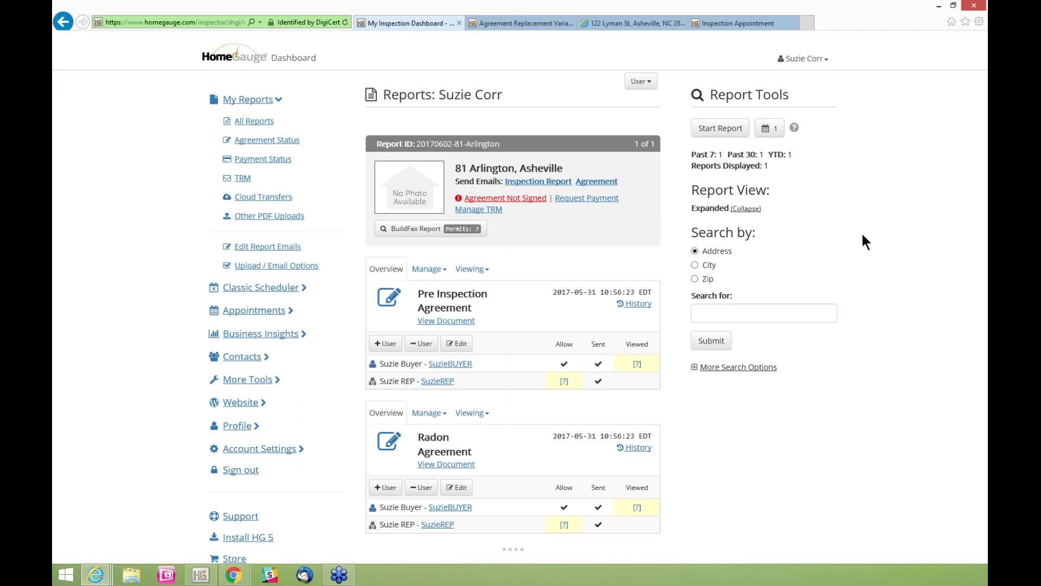
pyautogui.scroll(-1, 866, 231)
pyautogui.scroll(-1, 867, 231)
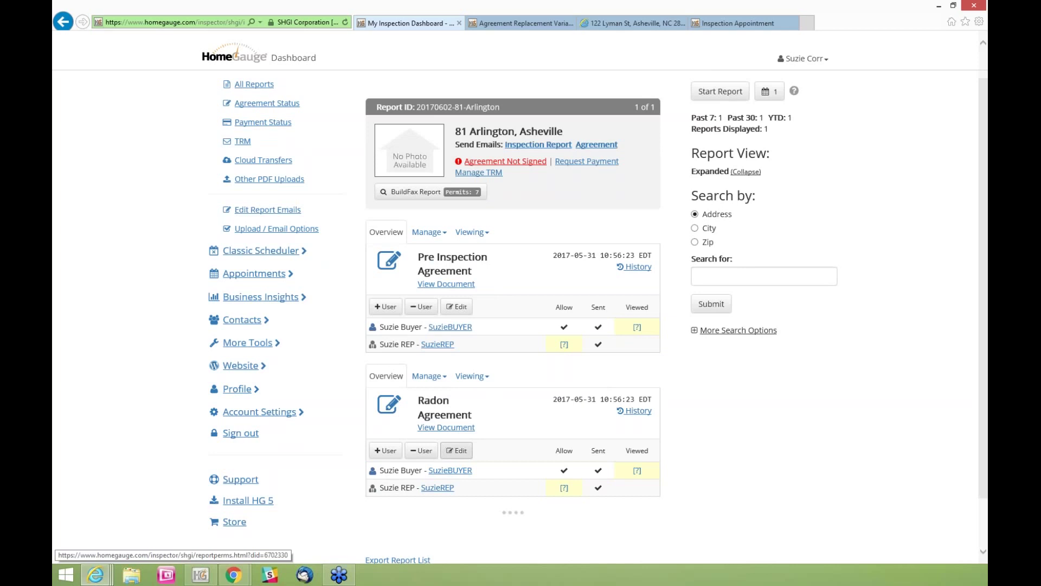
pyautogui.scroll(1, 483, 347)
pyautogui.scroll(1, 480, 339)
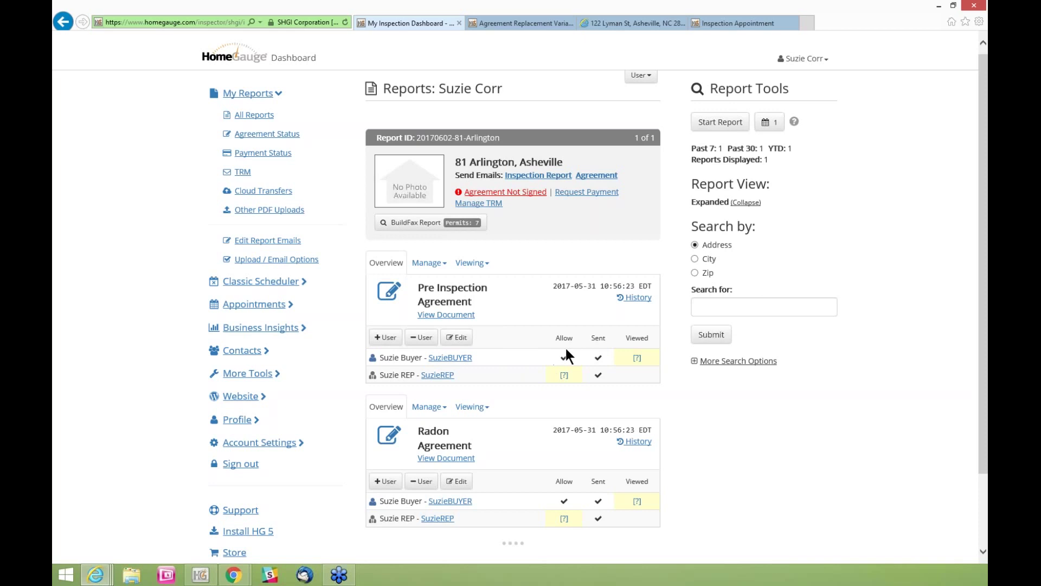
pyautogui.moveTo(557, 339); pyautogui.dragTo(580, 340)
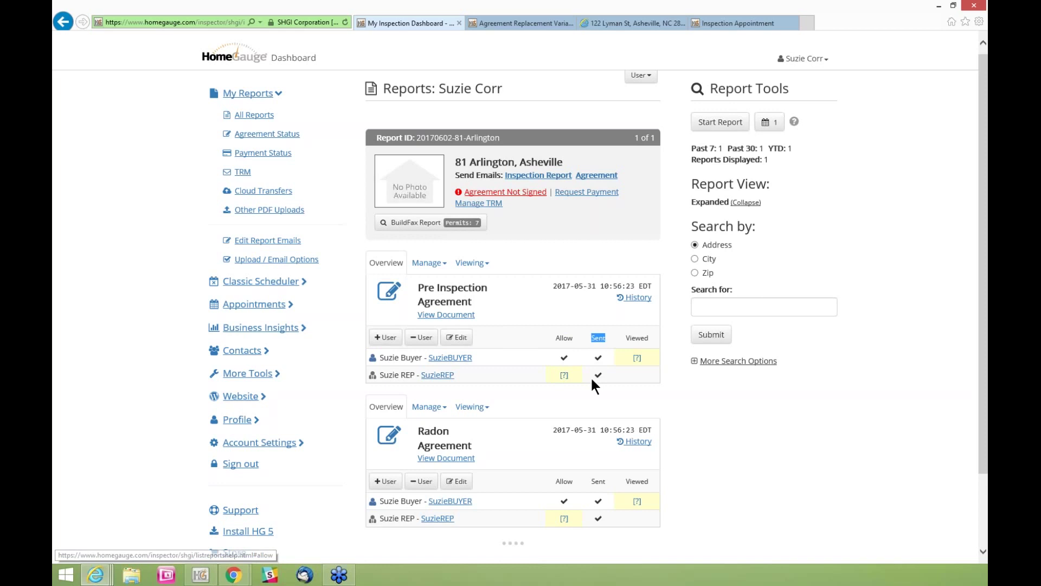
pyautogui.click(601, 338)
pyautogui.moveTo(602, 338); pyautogui.dragTo(606, 339)
pyautogui.scroll(-1, 733, 456)
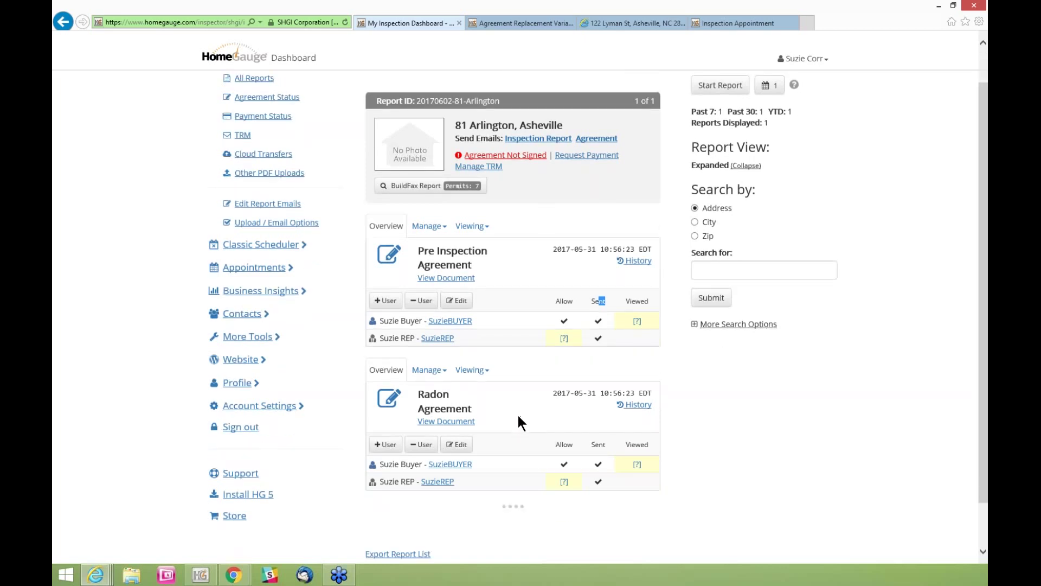
pyautogui.scroll(1, 890, 276)
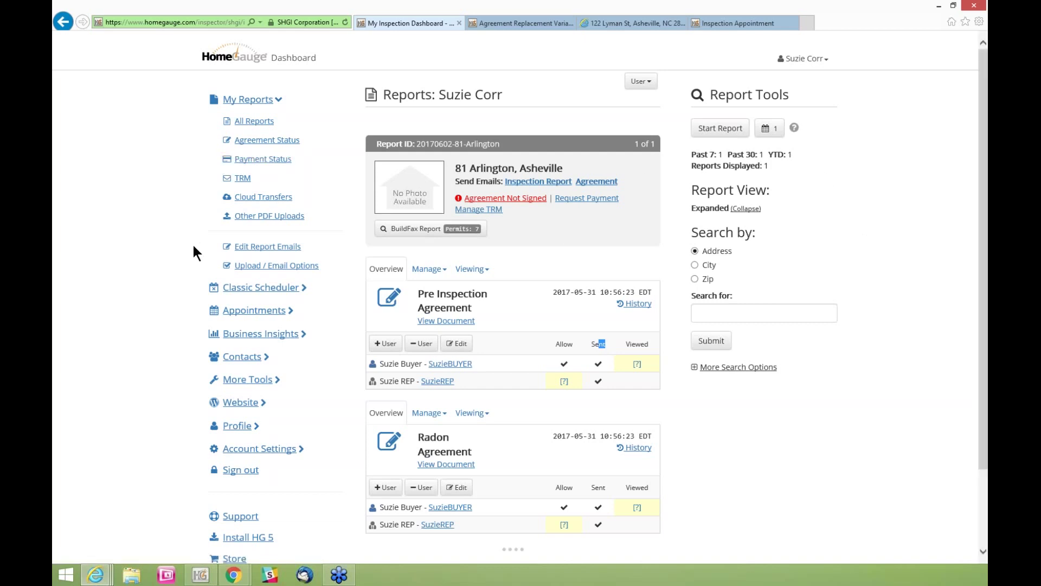
# Minimize the browser windows and bring the HomeGauge desktop program up full screen
pyautogui.click(939, 6)
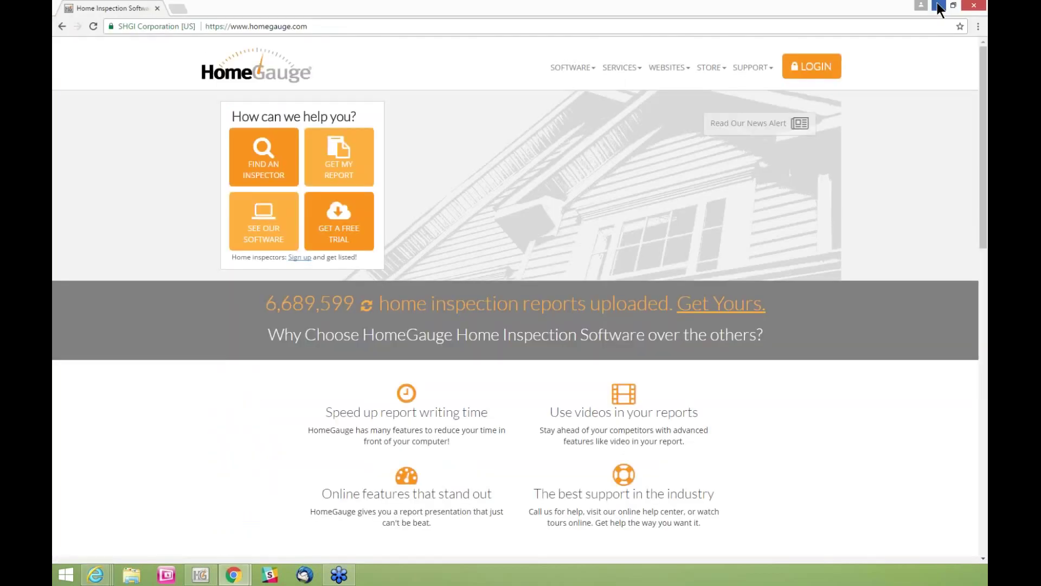
pyautogui.click(939, 6)
pyautogui.click(199, 578)
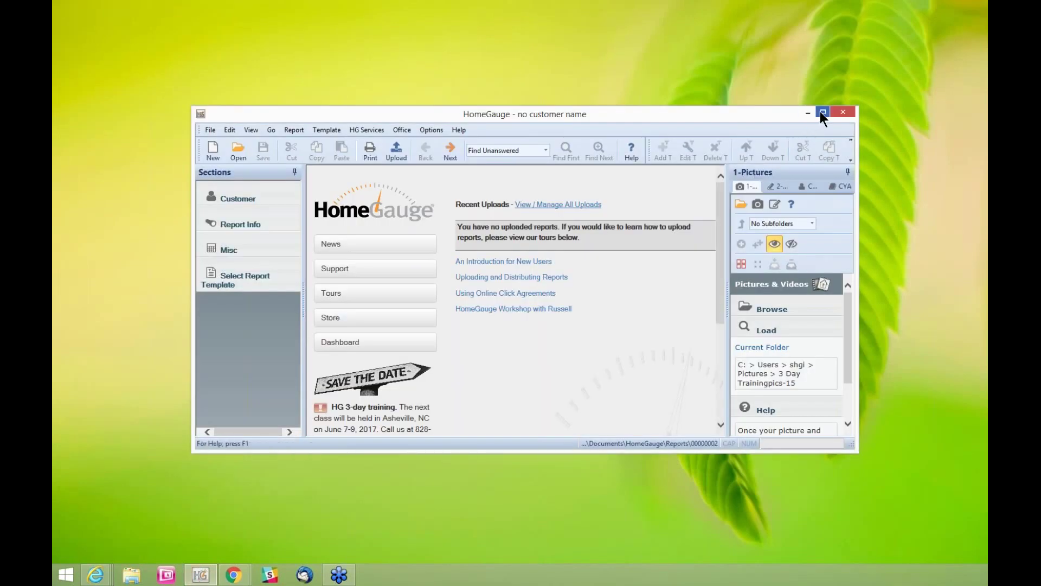
pyautogui.click(822, 112)
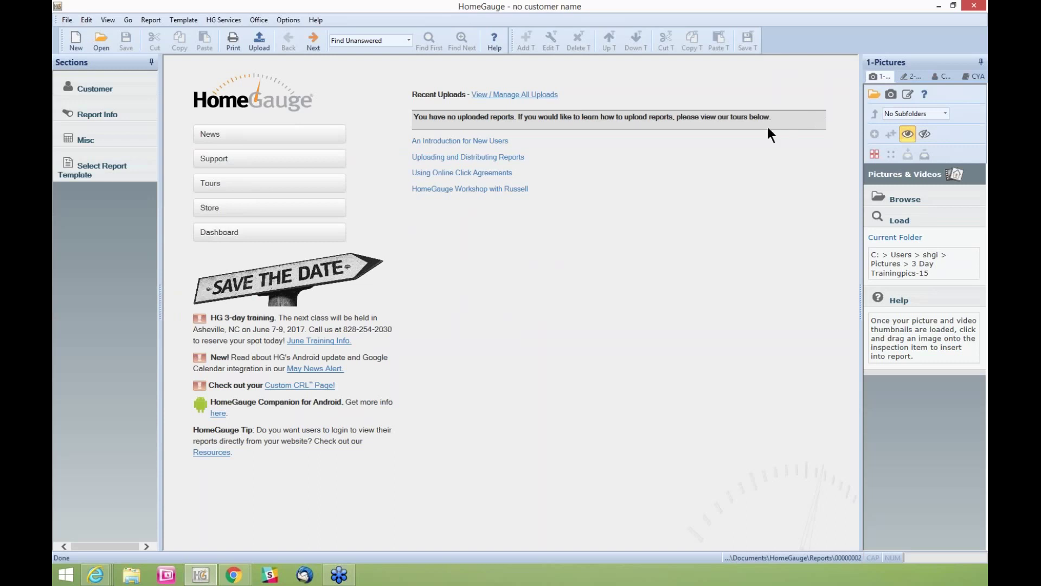
# Download online appointments into HomeGauge and dismiss the no-appointments message
pyautogui.click(219, 21)
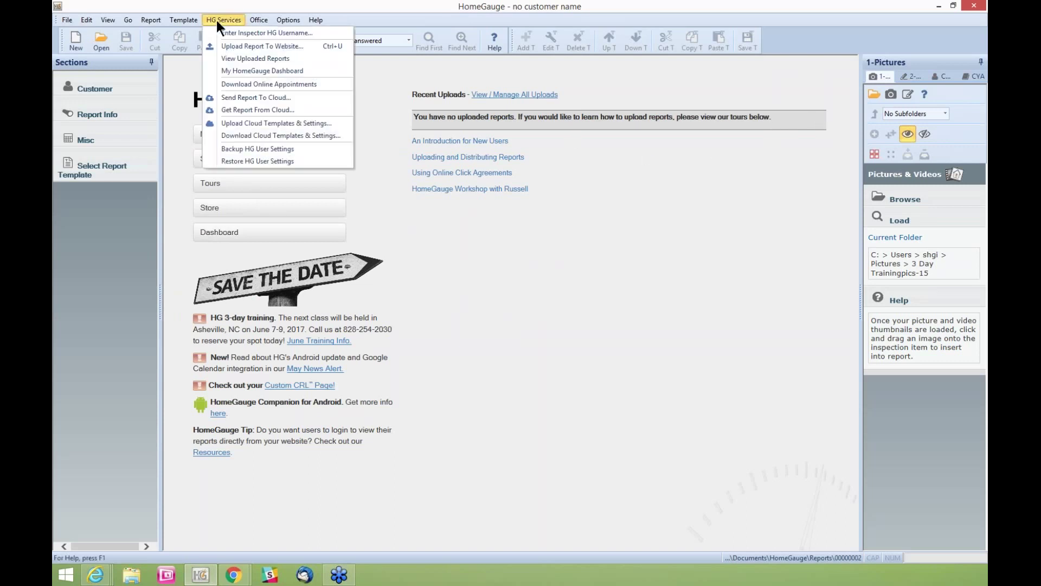
pyautogui.click(234, 83)
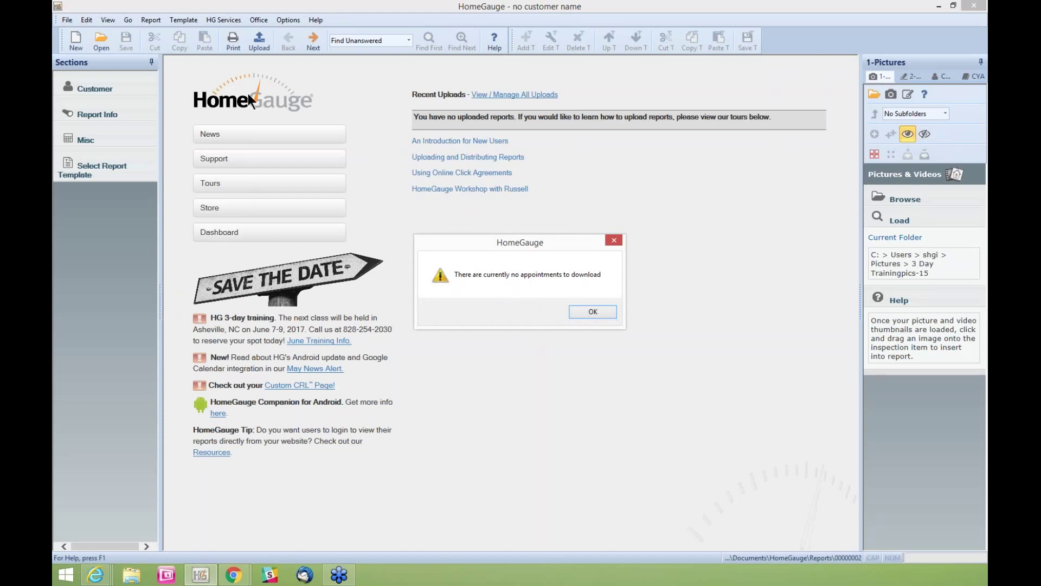
pyautogui.click(593, 314)
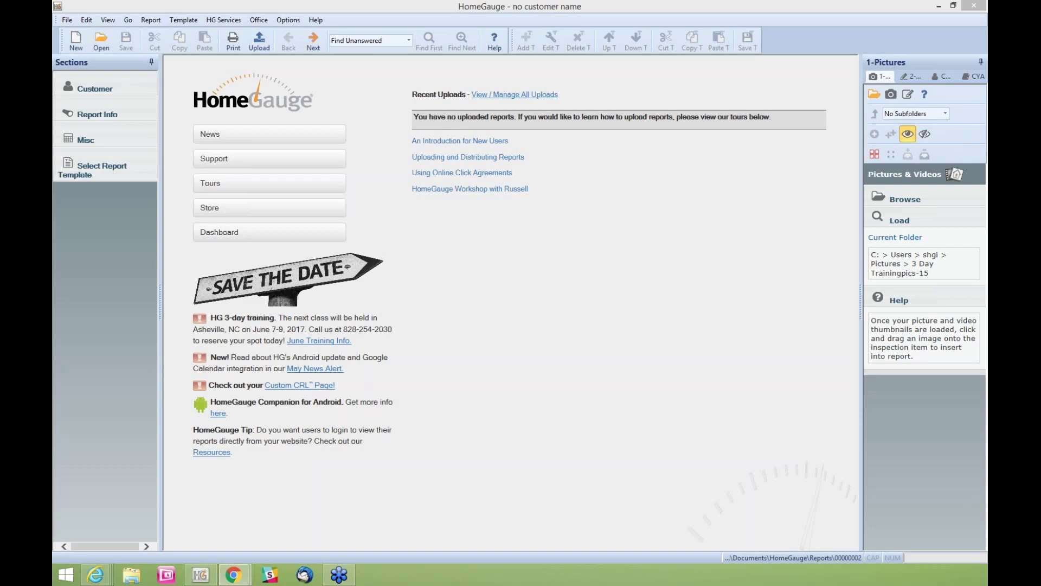
# Sign in to HG Services with the inspector's HomeGauge username and password
pyautogui.click(232, 21)
pyautogui.click(232, 33)
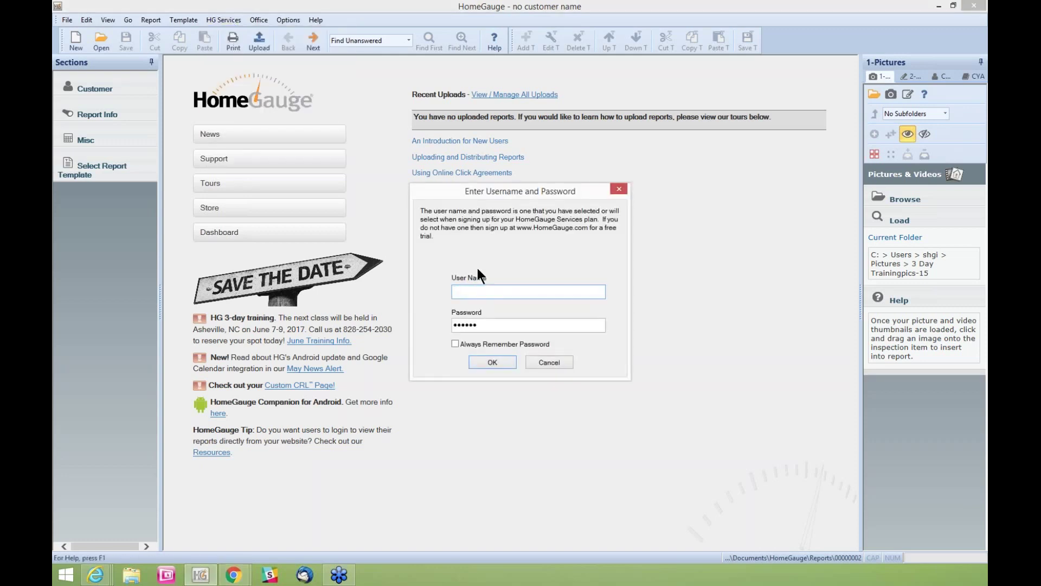
pyautogui.write('tomcat1')
pyautogui.press('Tab')
pyautogui.write('••')
pyautogui.click(493, 361)
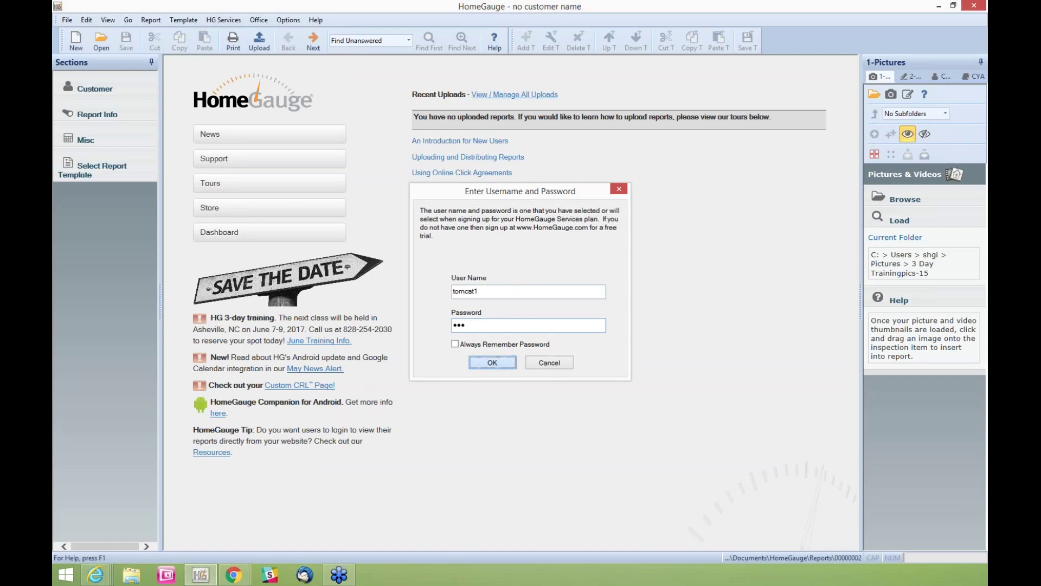
pyautogui.click(215, 19)
pyautogui.click(239, 97)
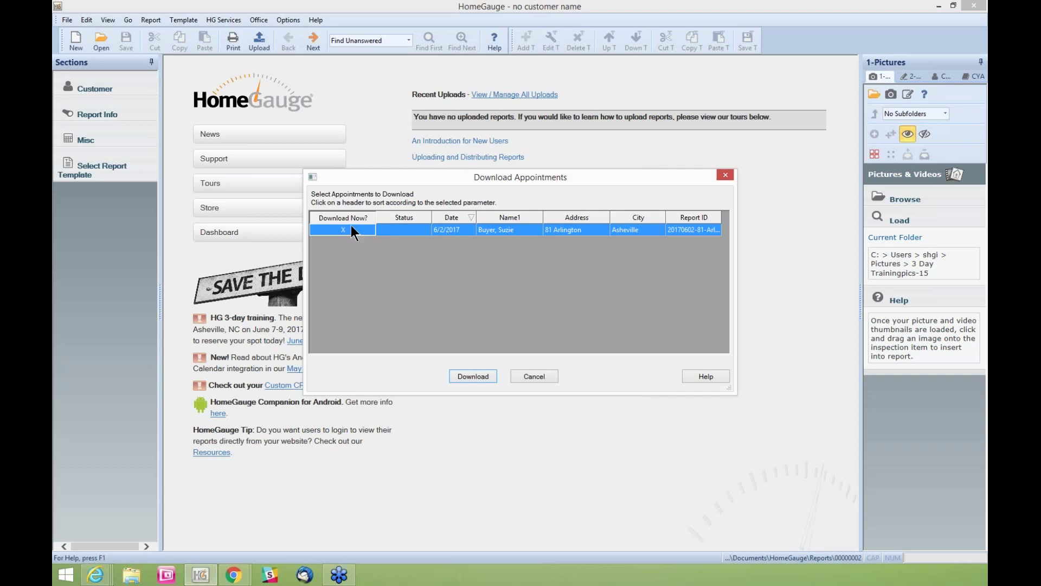
pyautogui.click(471, 379)
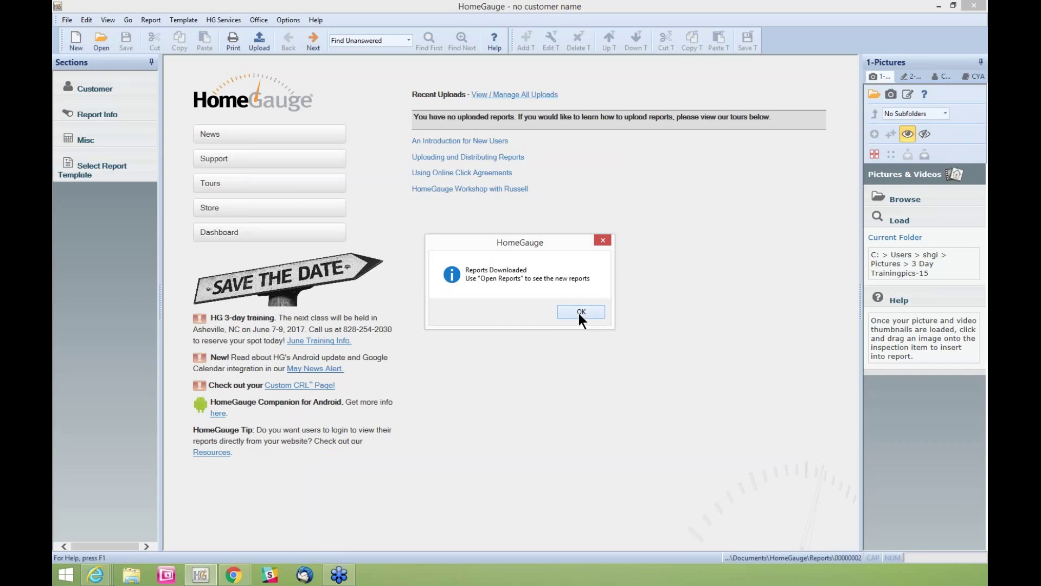
pyautogui.click(579, 312)
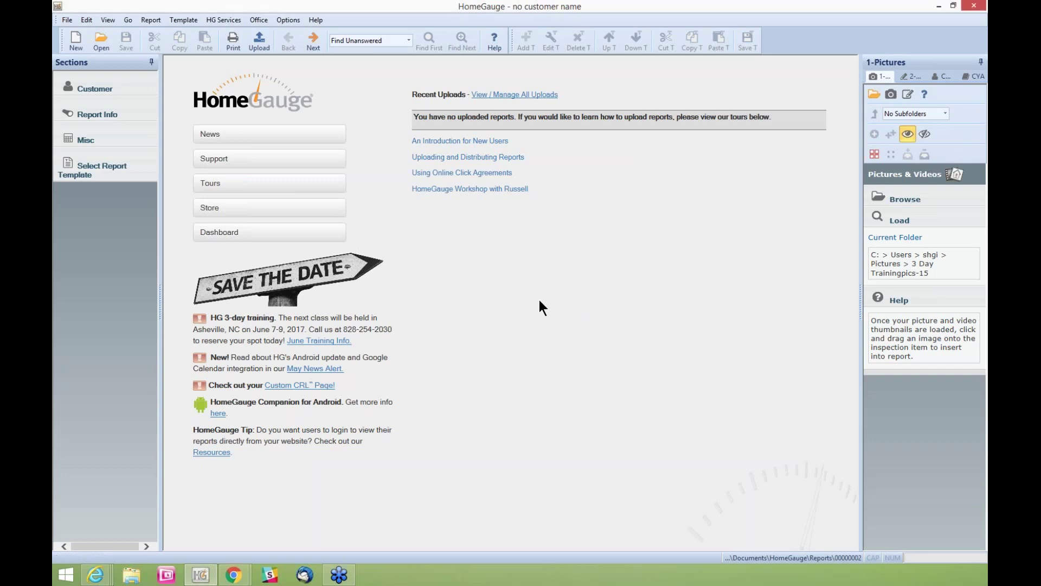
pyautogui.click(102, 39)
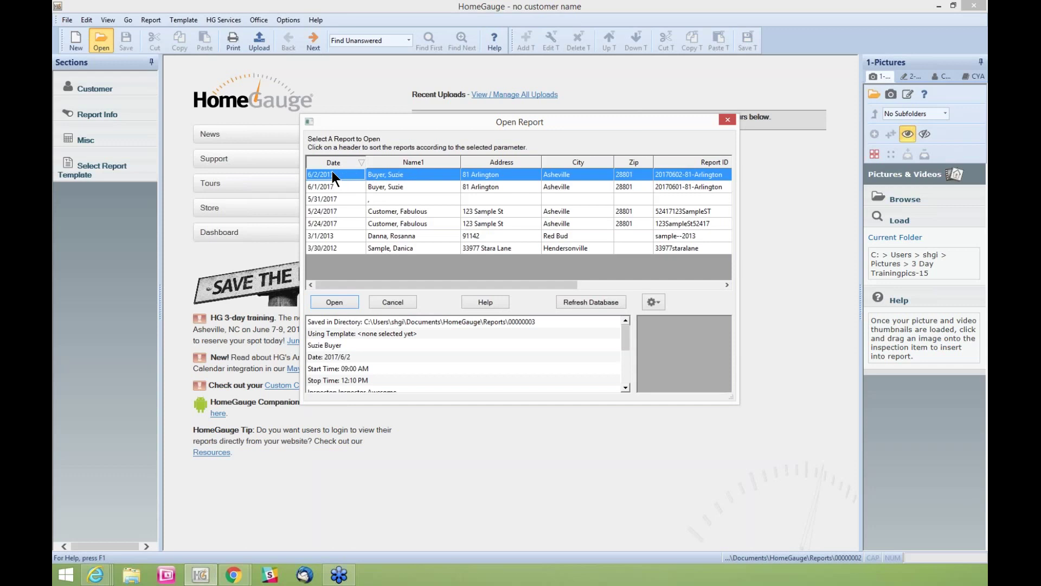
pyautogui.click(417, 174)
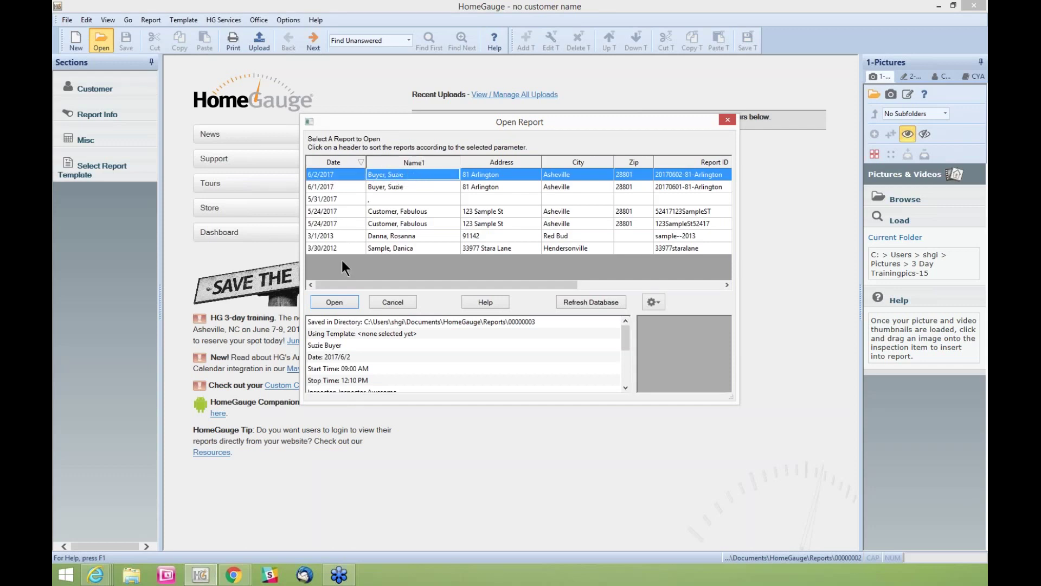
pyautogui.click(350, 298)
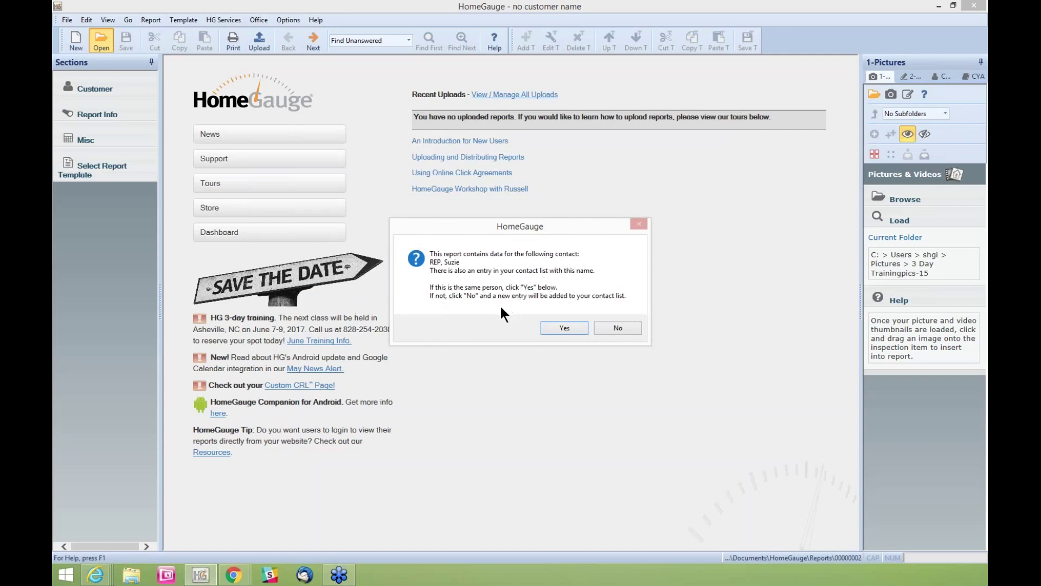
pyautogui.click(565, 324)
pyautogui.press('Return')
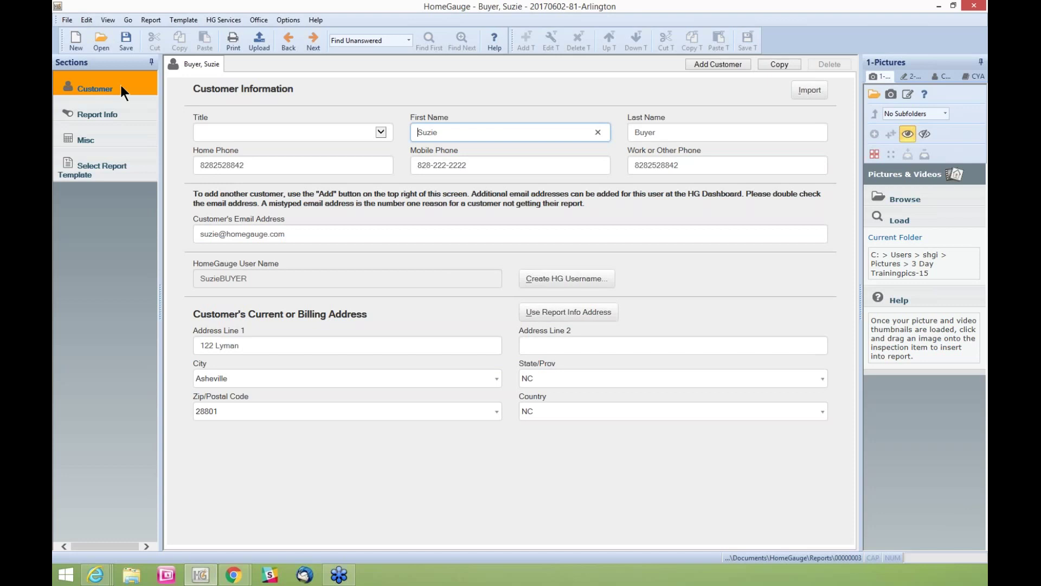
# Check the report info and the $505.00 invoice, then bring up Select Report Template
pyautogui.click(115, 114)
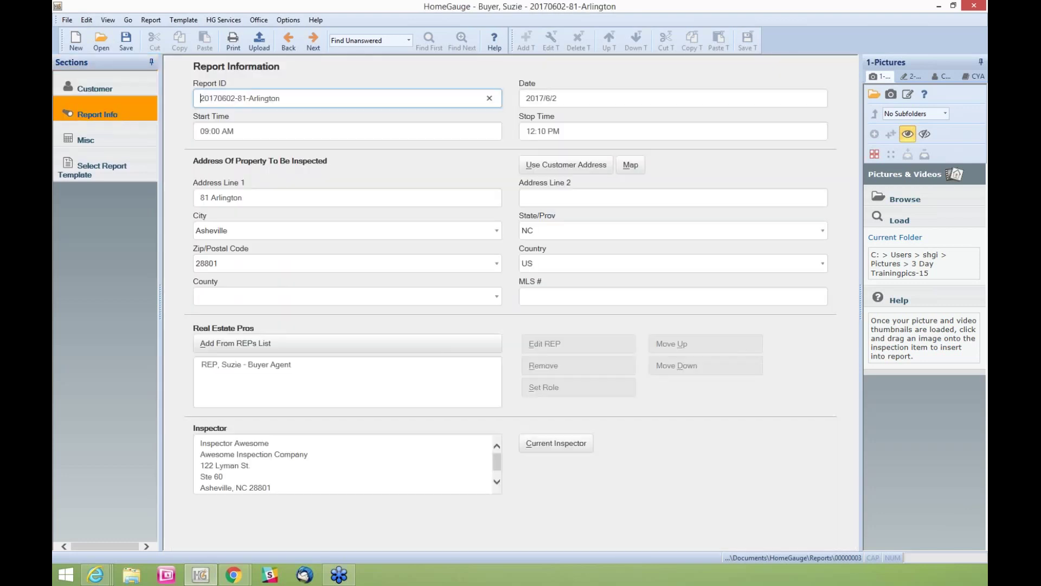
pyautogui.click(121, 140)
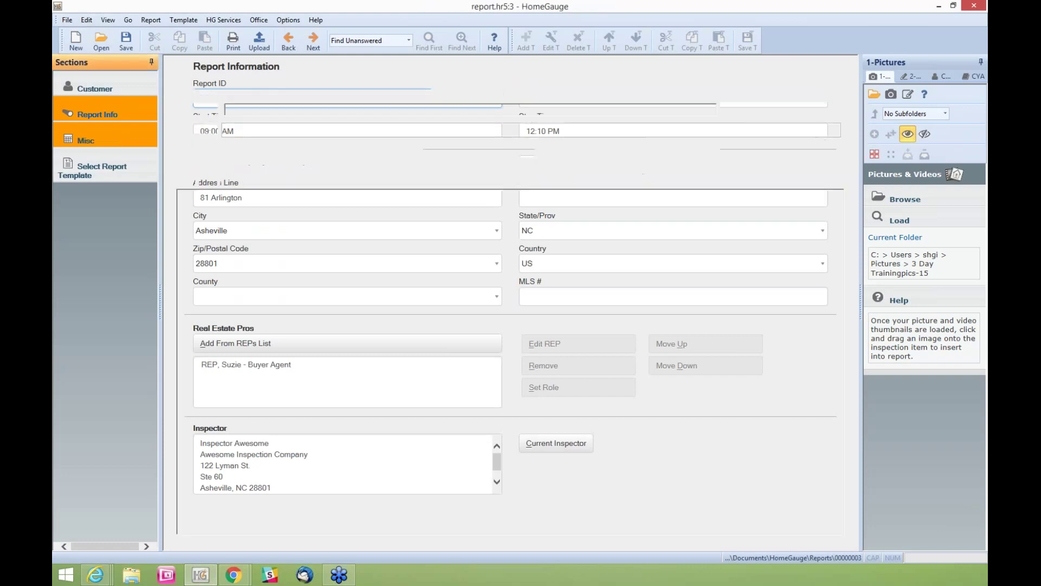
pyautogui.click(250, 64)
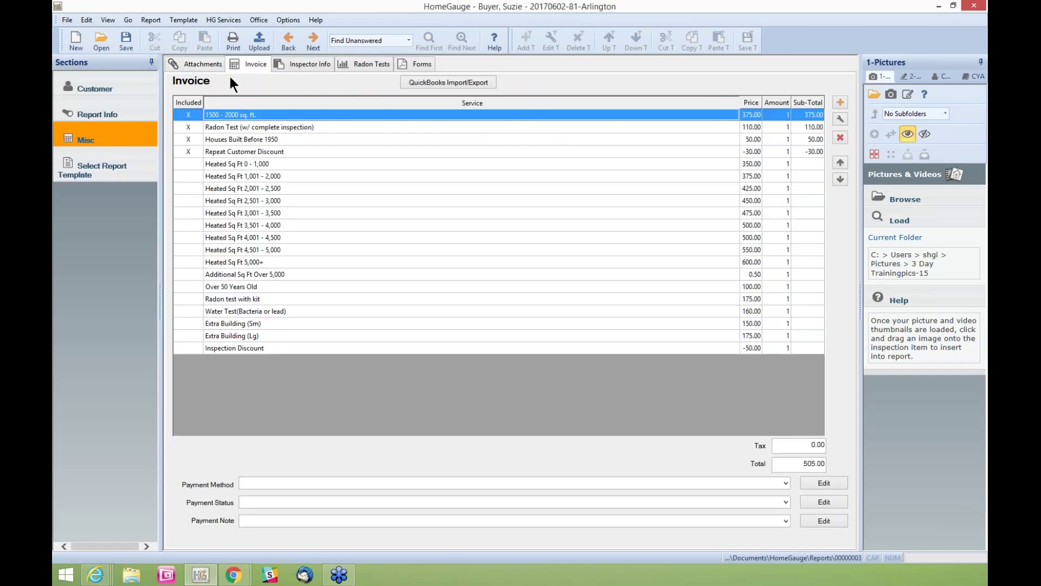
pyautogui.moveTo(232, 125); pyautogui.dragTo(239, 149)
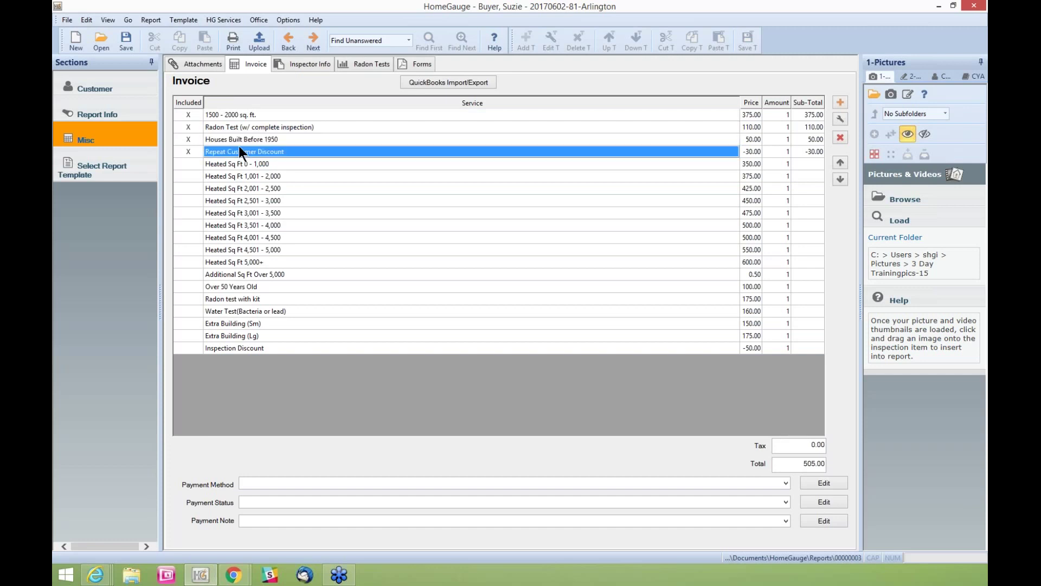
pyautogui.click(90, 168)
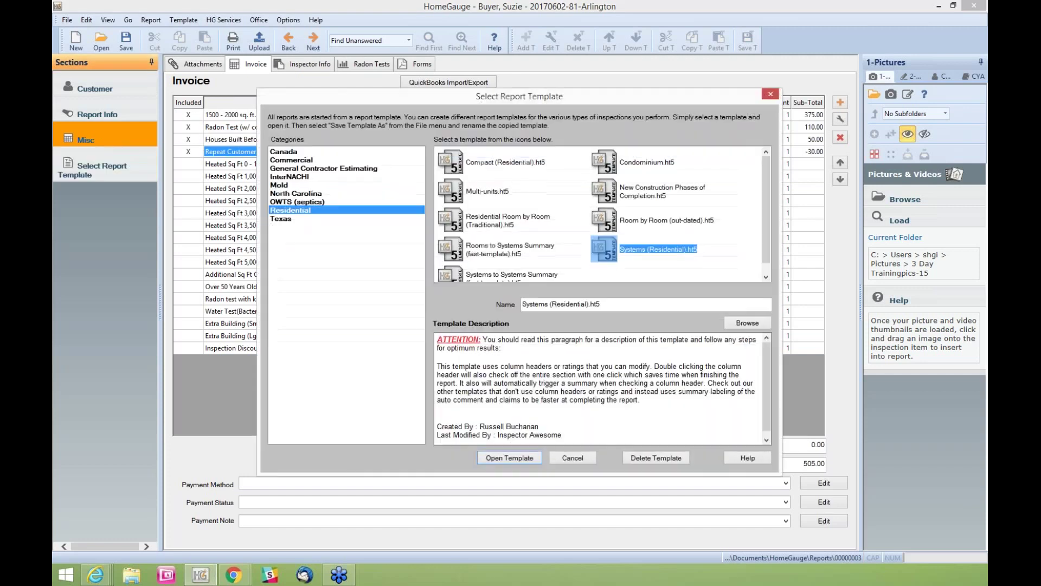
# Apply the Systems (Residential).ht5 template, then minimise HomeGauge to the desktop
pyautogui.click(498, 458)
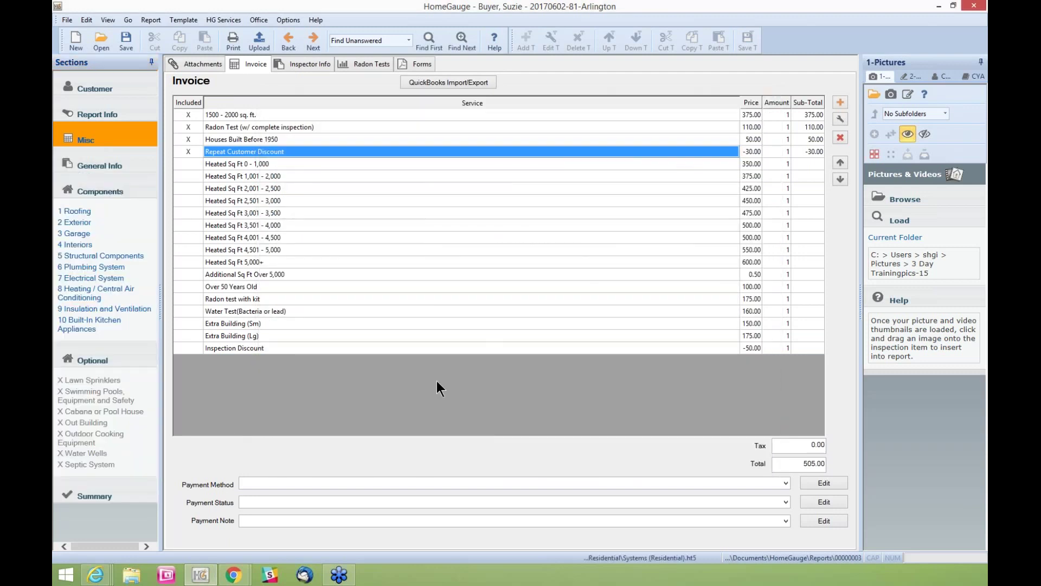
pyautogui.click(229, 16)
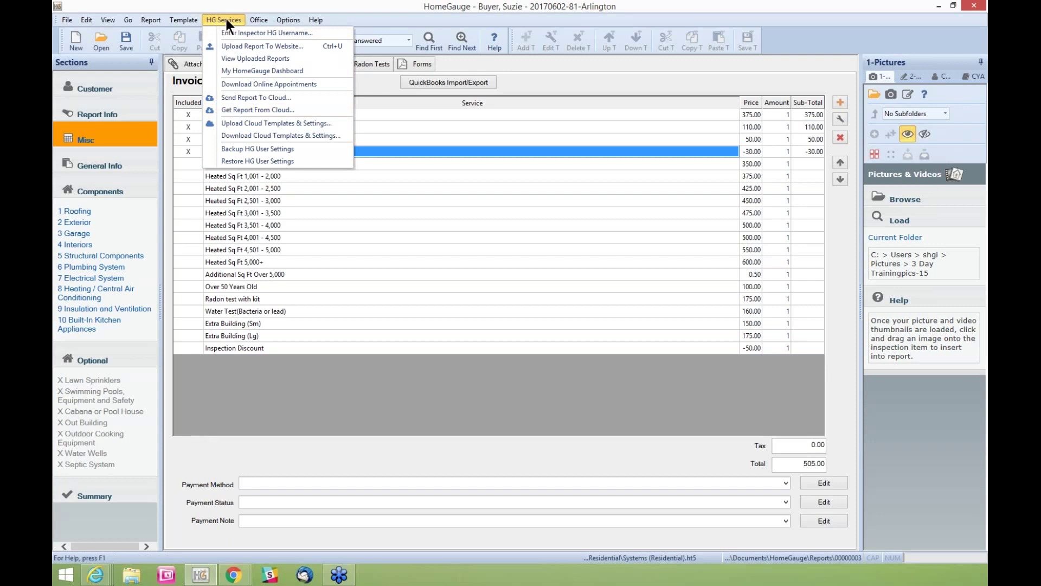
pyautogui.moveTo(288, 20)
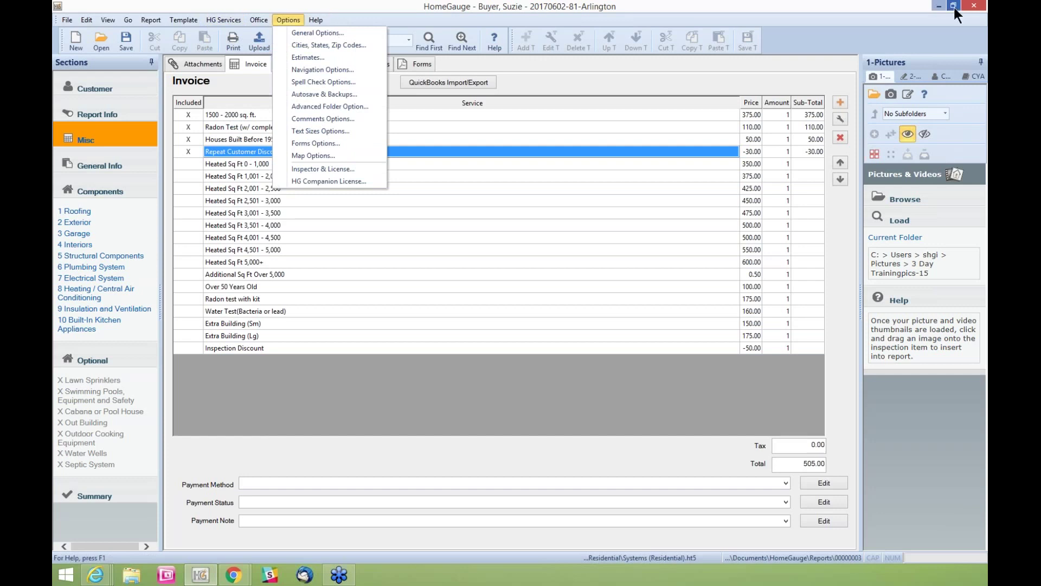
pyautogui.click(943, 7)
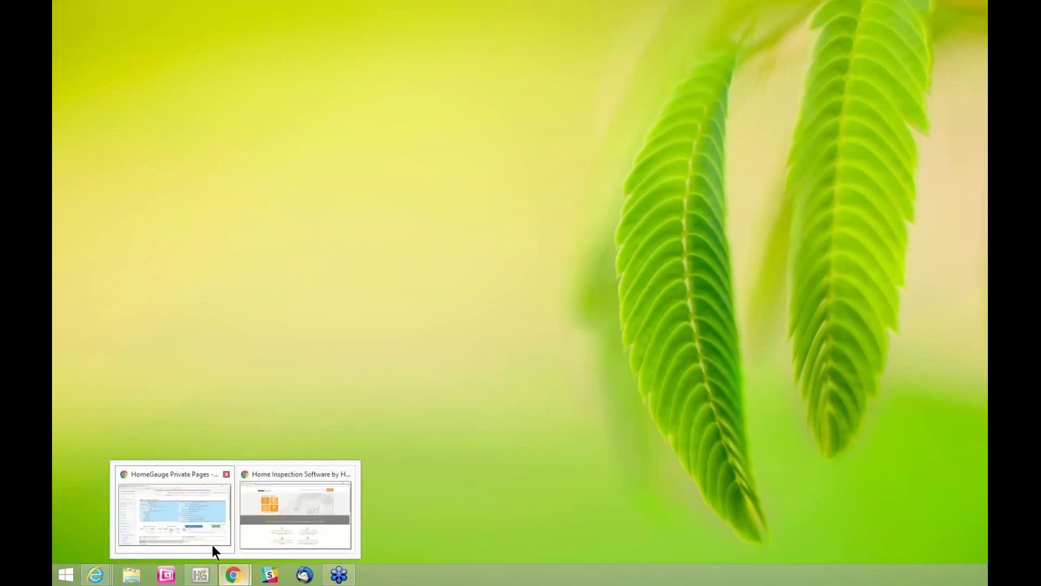
# Restore the My Inspection Dashboard browser window from the Internet Explorer taskbar icon
pyautogui.moveTo(99, 573)
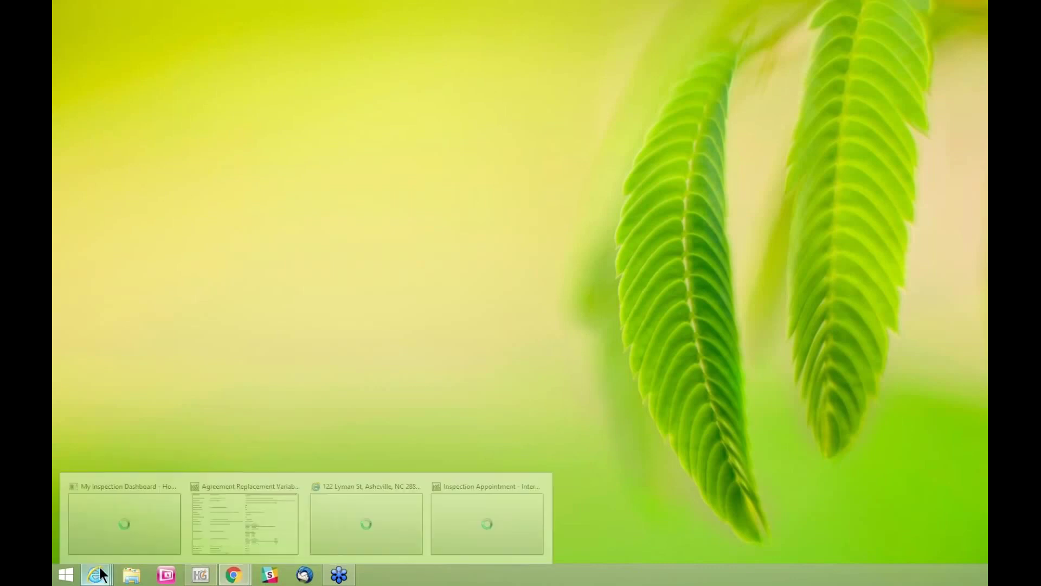
pyautogui.click(144, 522)
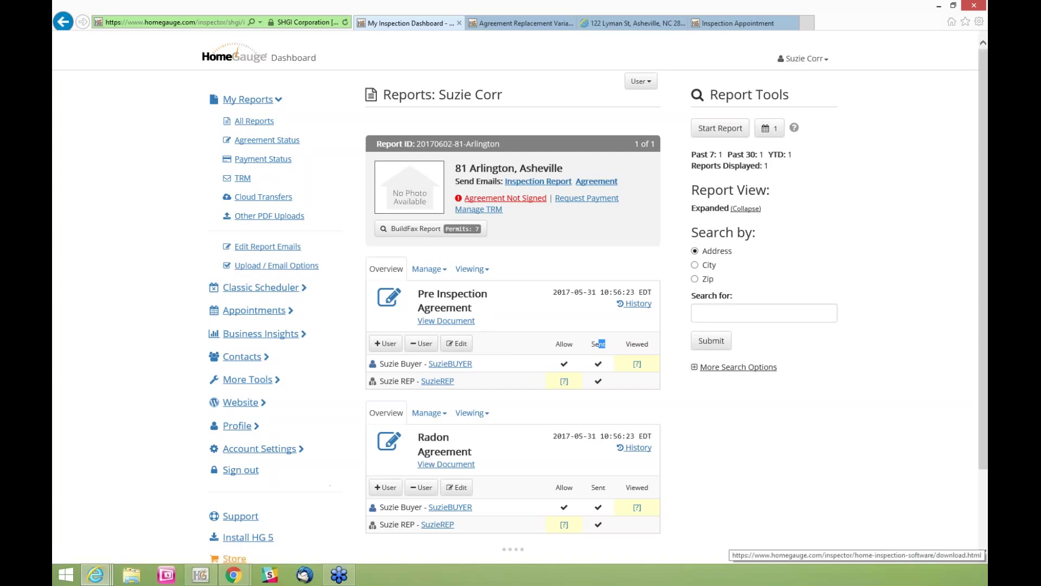
# Switch to the HomeGauge site in Chrome and log out of the inspector account
pyautogui.moveTo(234, 575)
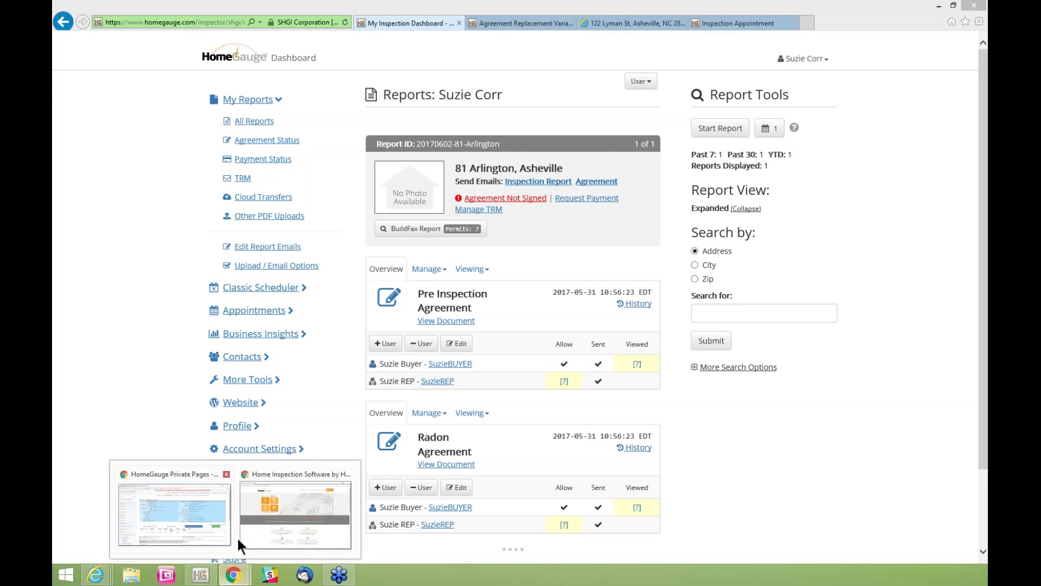
pyautogui.click(266, 536)
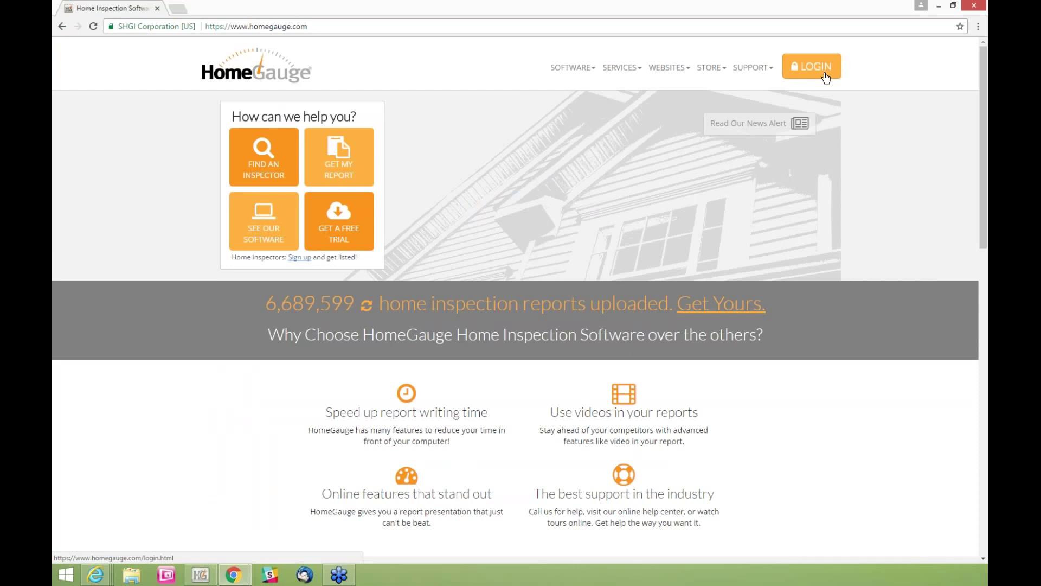
pyautogui.click(826, 78)
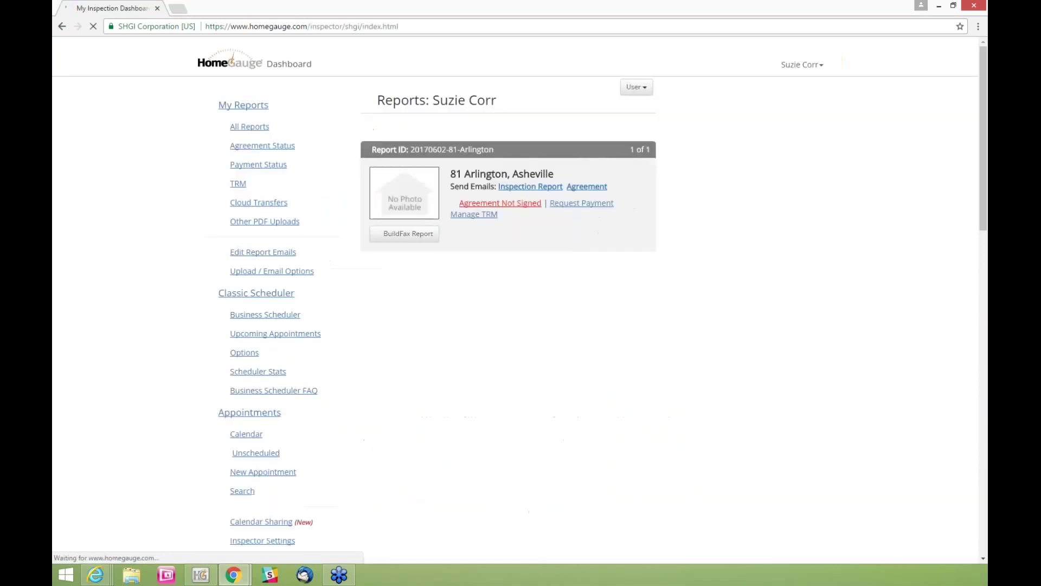
pyautogui.click(803, 64)
pyautogui.click(792, 115)
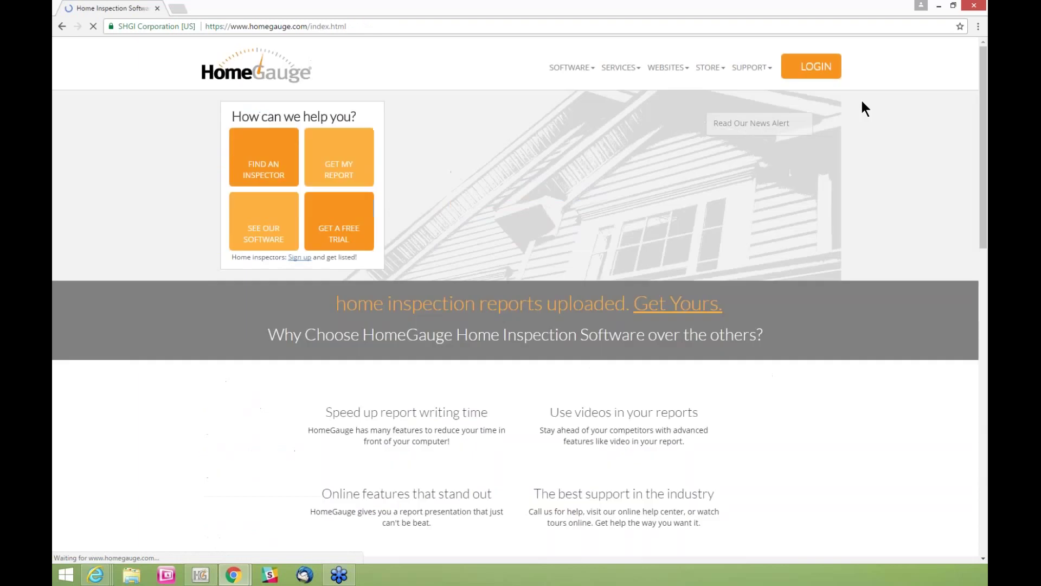
# Sign in with the buyer's username and password, replacing the autofilled credentials
pyautogui.click(817, 73)
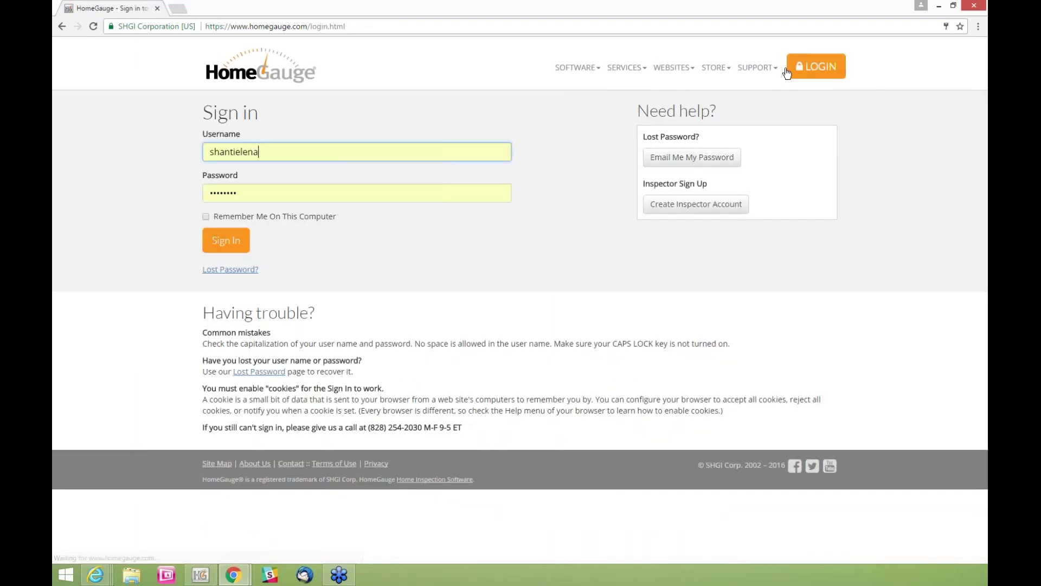
pyautogui.doubleClick(286, 152)
pyautogui.press('BackSpace')
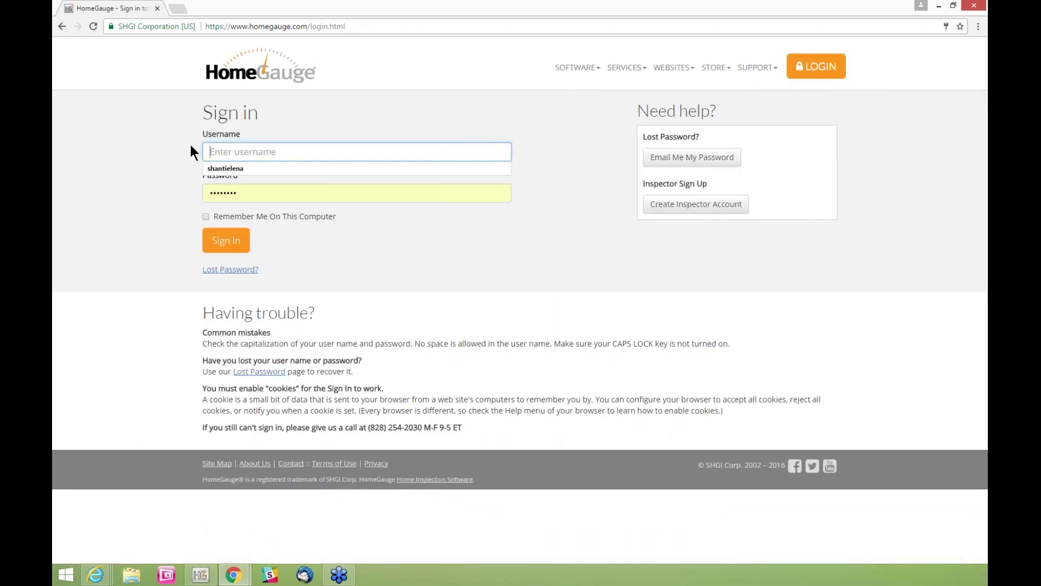
pyautogui.write('suziebuyer')
pyautogui.press('Tab')
pyautogui.press('BackSpace')
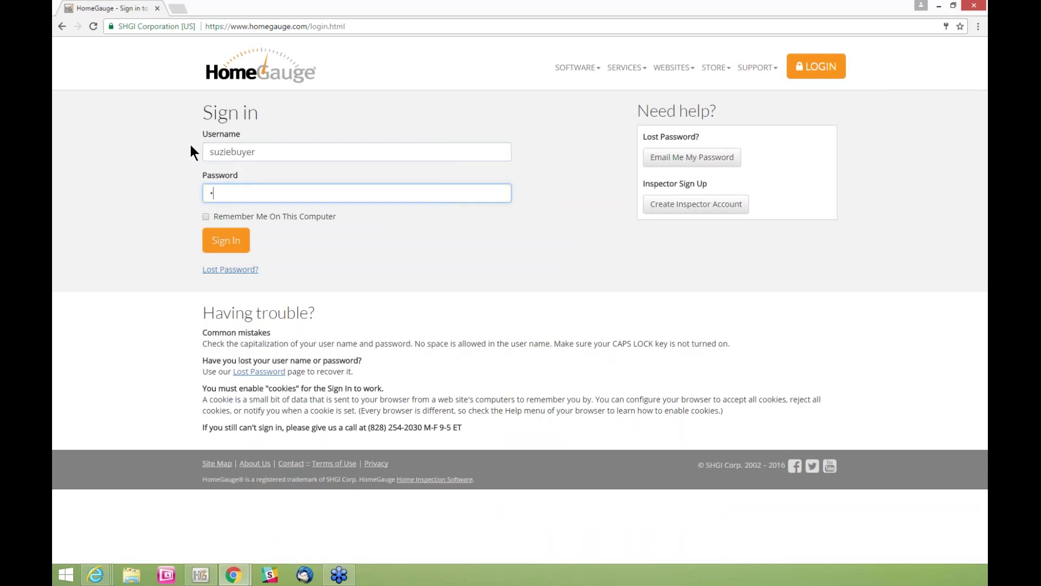
pyautogui.write('*****')
pyautogui.click(222, 239)
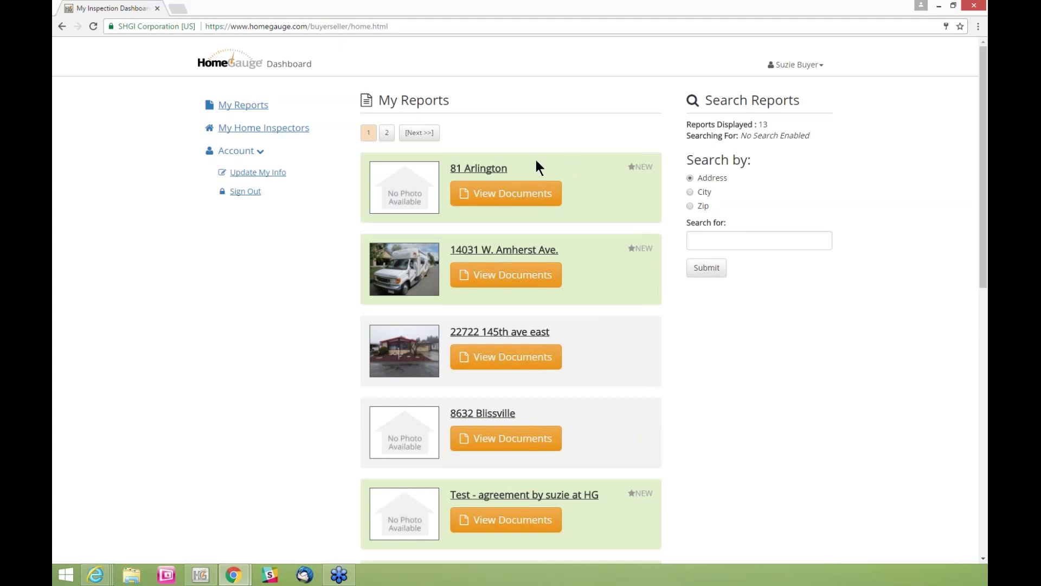
pyautogui.click(513, 194)
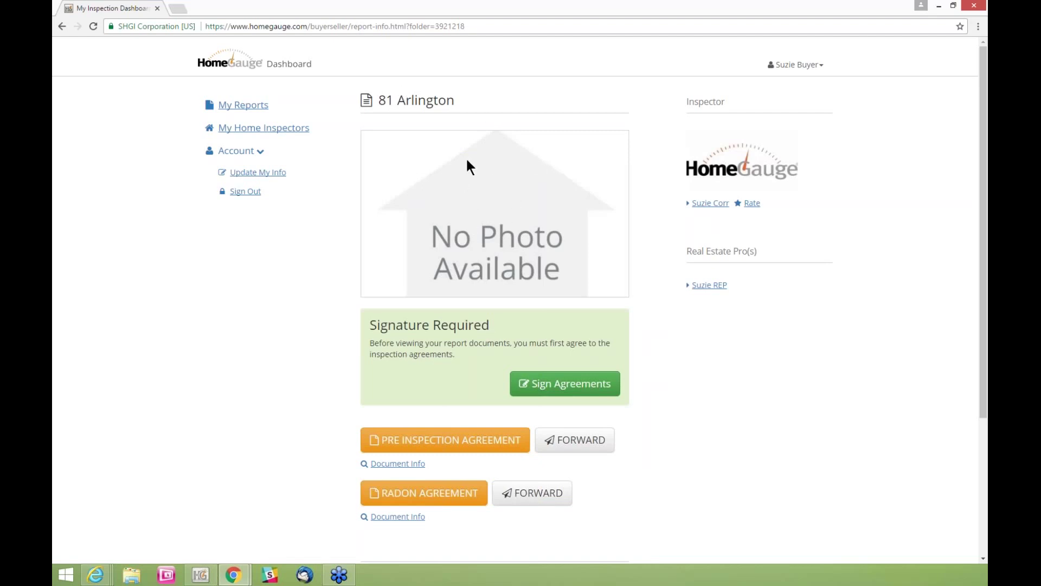
pyautogui.scroll(-1, 692, 337)
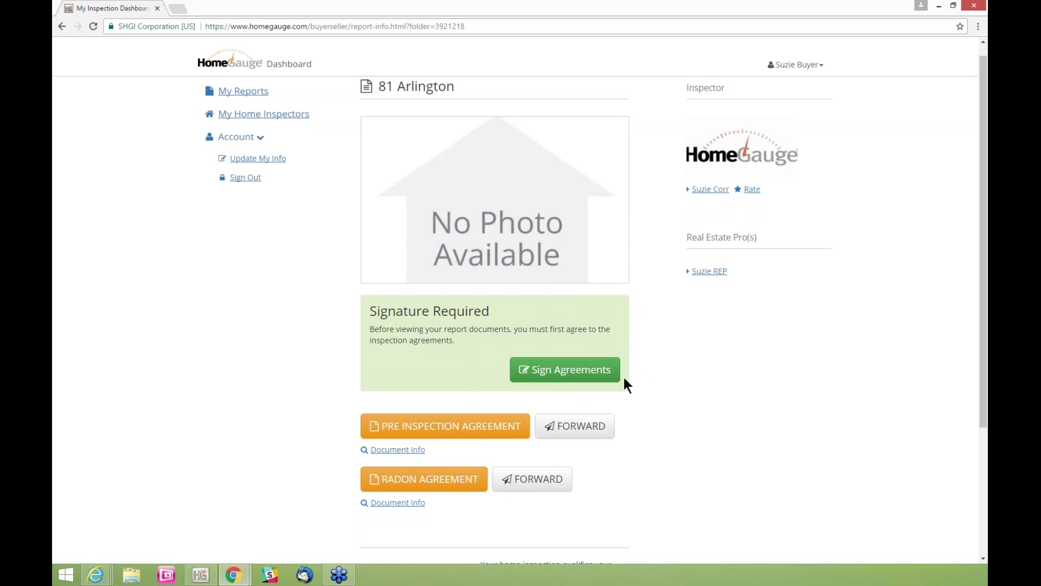
pyautogui.click(548, 372)
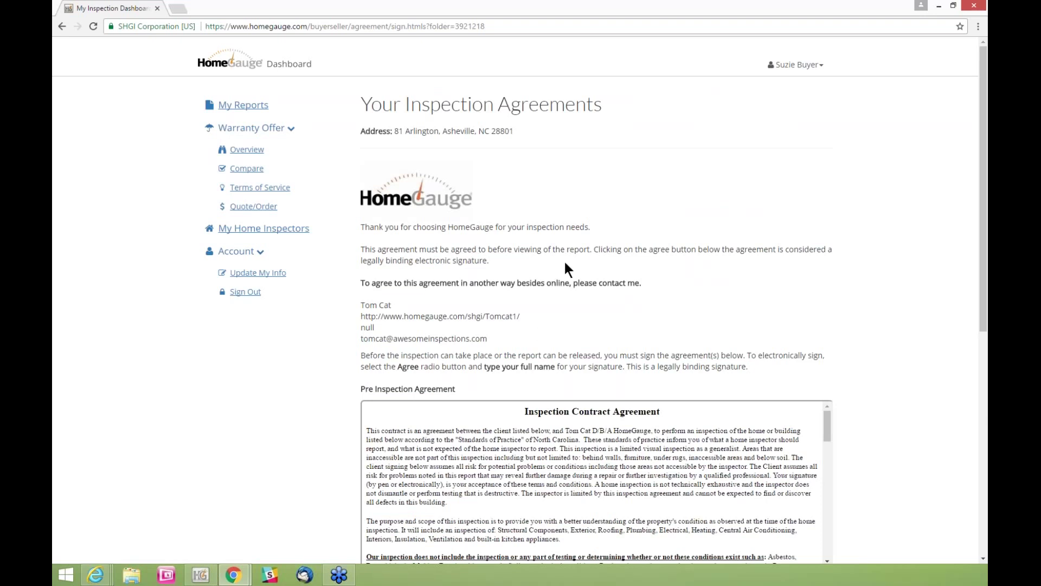
pyautogui.scroll(-1, 518, 212)
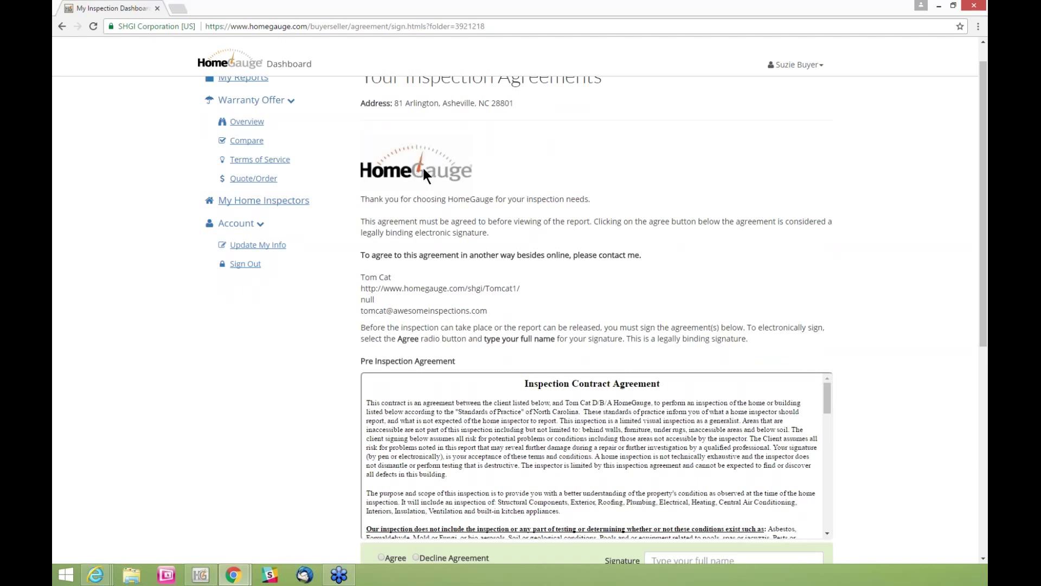
pyautogui.moveTo(369, 200)
pyautogui.mouseDown()
pyautogui.moveTo(671, 249)
pyautogui.moveTo(672, 238)
pyautogui.mouseUp()
pyautogui.click(447, 196)
pyautogui.moveTo(362, 199); pyautogui.dragTo(654, 259)
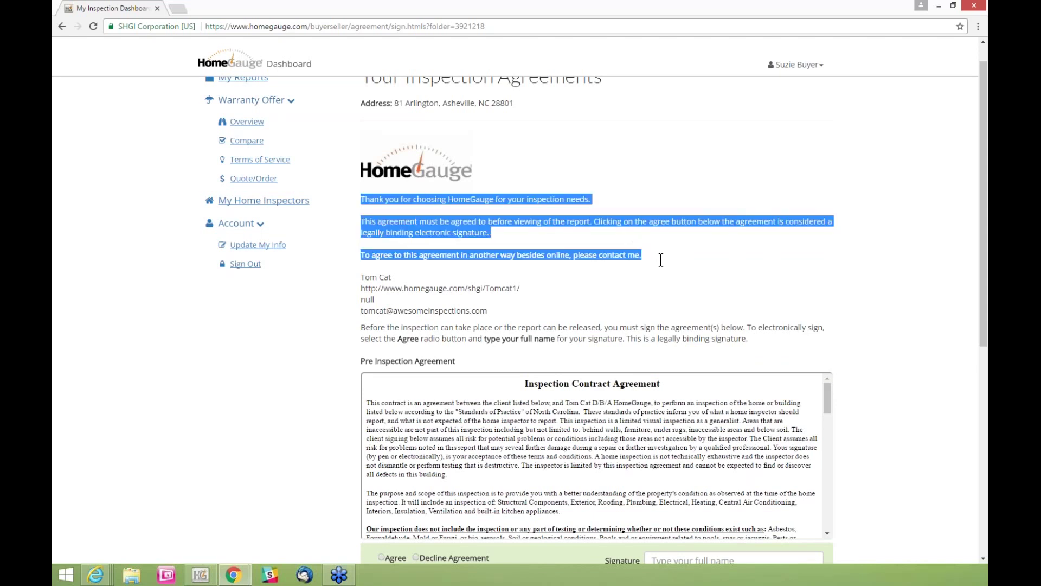
pyautogui.click(466, 222)
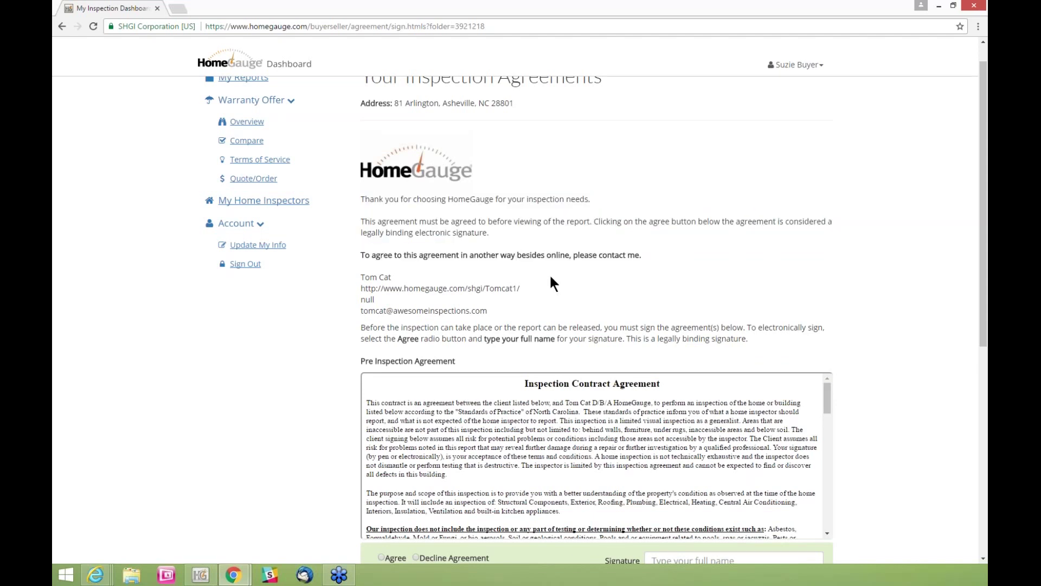
pyautogui.scroll(-1, 549, 274)
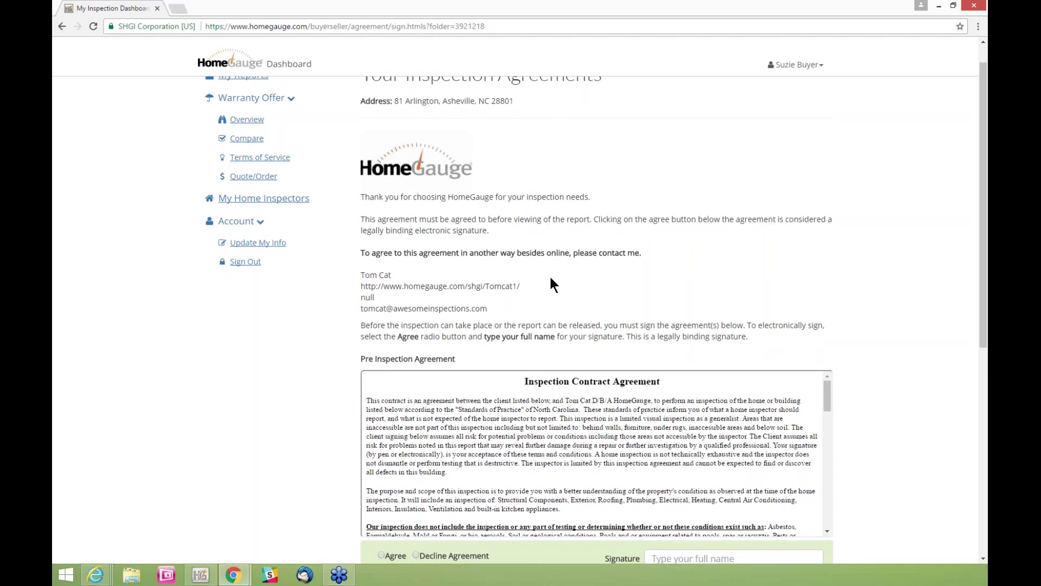
pyautogui.scroll(-1, 549, 275)
pyautogui.scroll(-1, 843, 308)
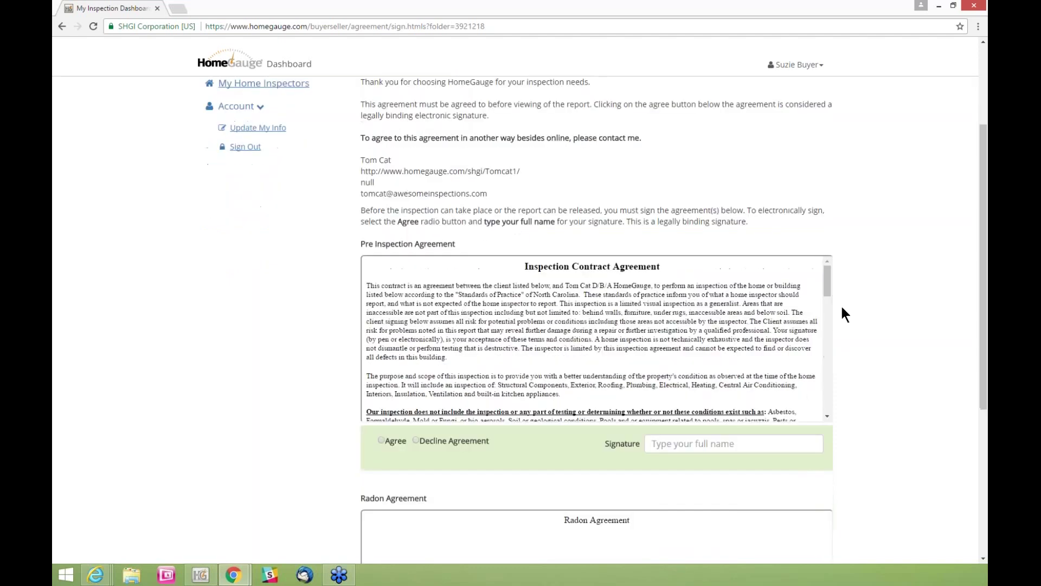
pyautogui.scroll(-1, 842, 308)
pyautogui.moveTo(825, 240); pyautogui.dragTo(833, 363)
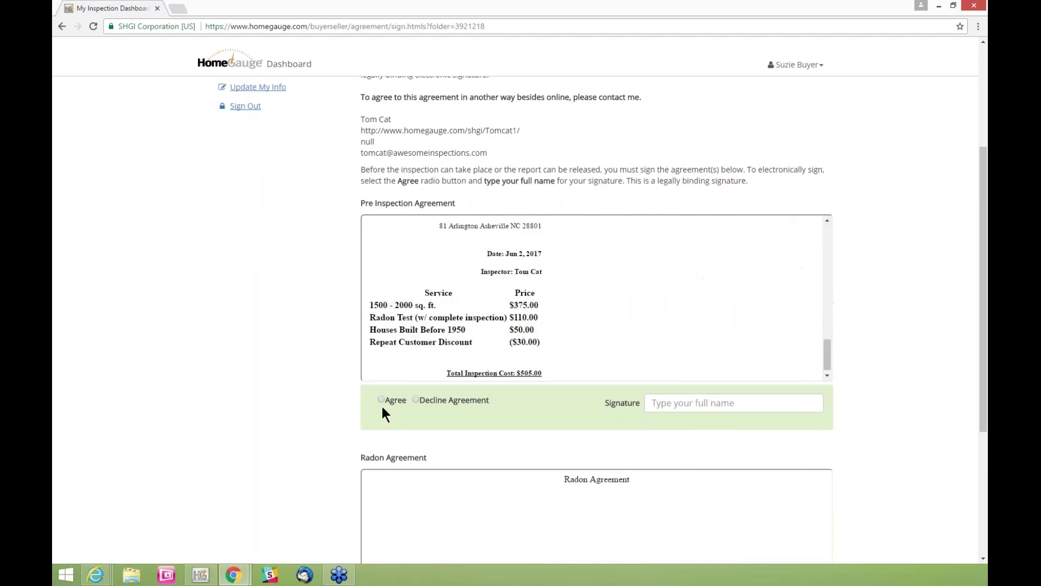
# Agree to the Pre Inspection and Radon agreements, signing each with the buyer's full name
pyautogui.click(381, 400)
pyautogui.click(674, 402)
pyautogui.write('Suzie')
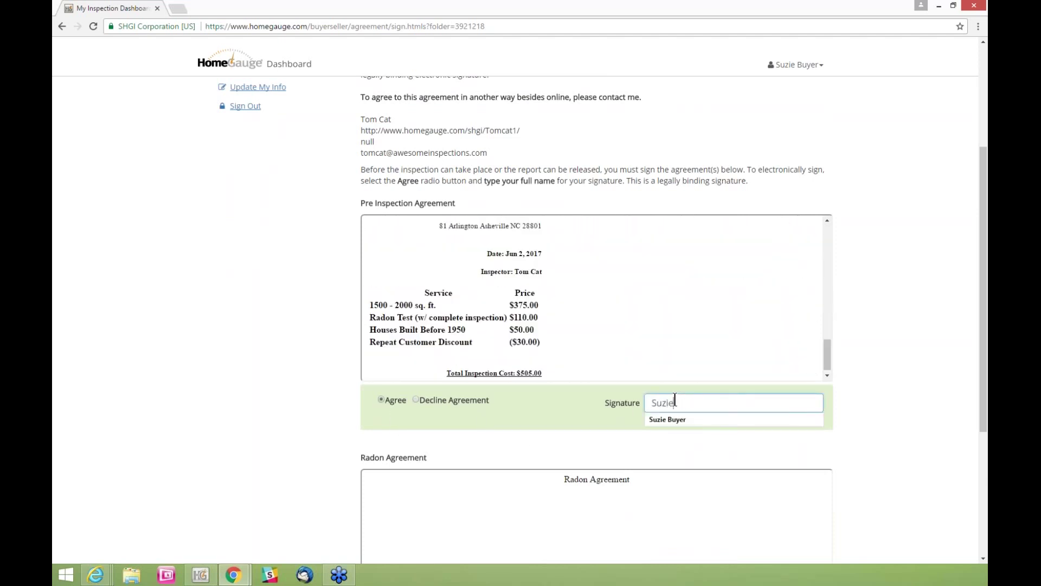
pyautogui.write(' Buyer')
pyautogui.scroll(-3, 913, 304)
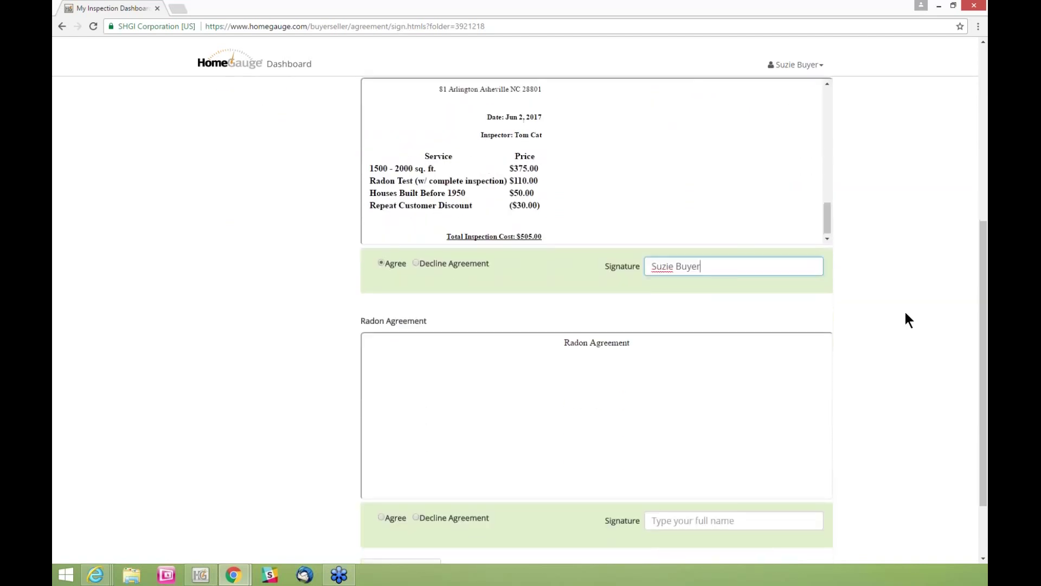
pyautogui.scroll(-1, 906, 320)
pyautogui.click(381, 482)
pyautogui.click(665, 486)
pyautogui.write('Suzie Buyer')
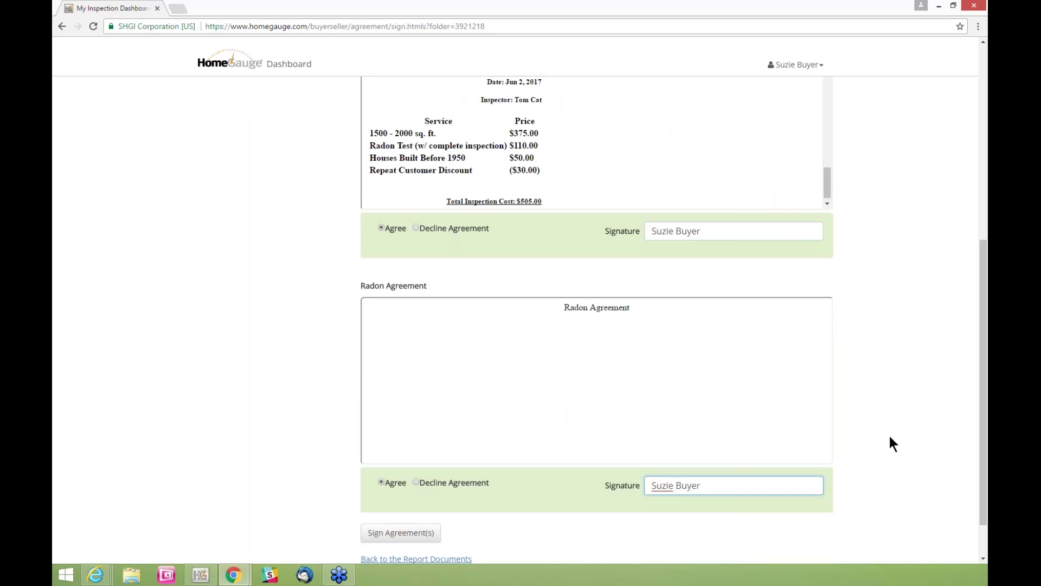
pyautogui.scroll(-1, 885, 435)
# Submit both signed agreements, check the confirmation, and close the buyer's Chrome window
pyautogui.click(398, 480)
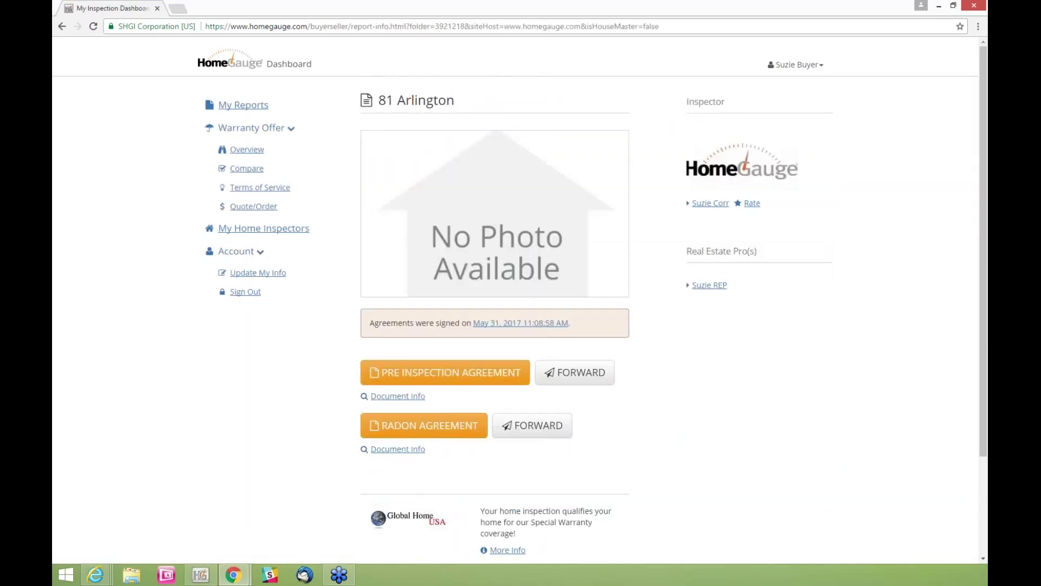
pyautogui.moveTo(368, 323); pyautogui.dragTo(586, 328)
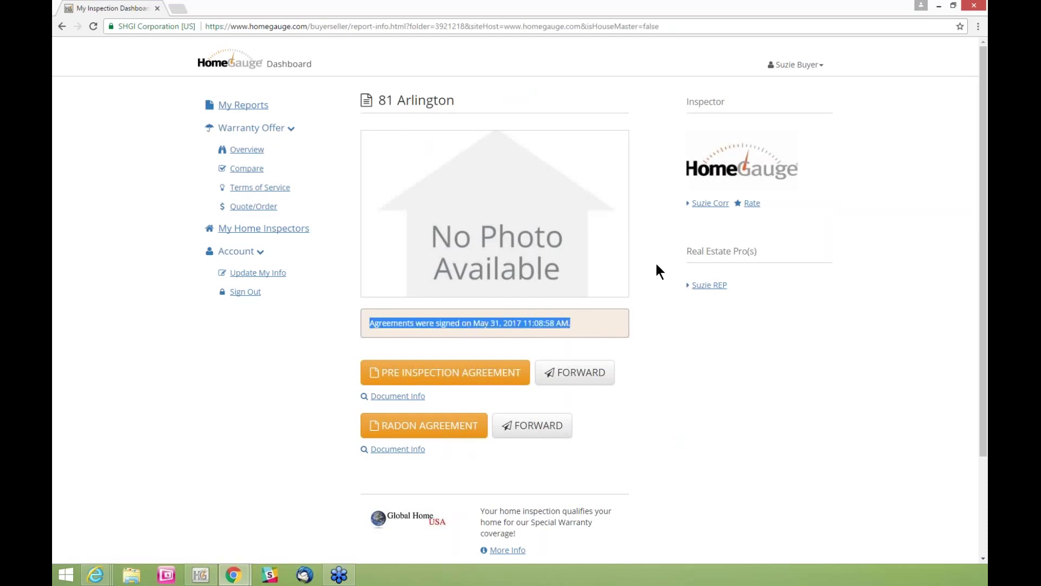
pyautogui.click(981, 7)
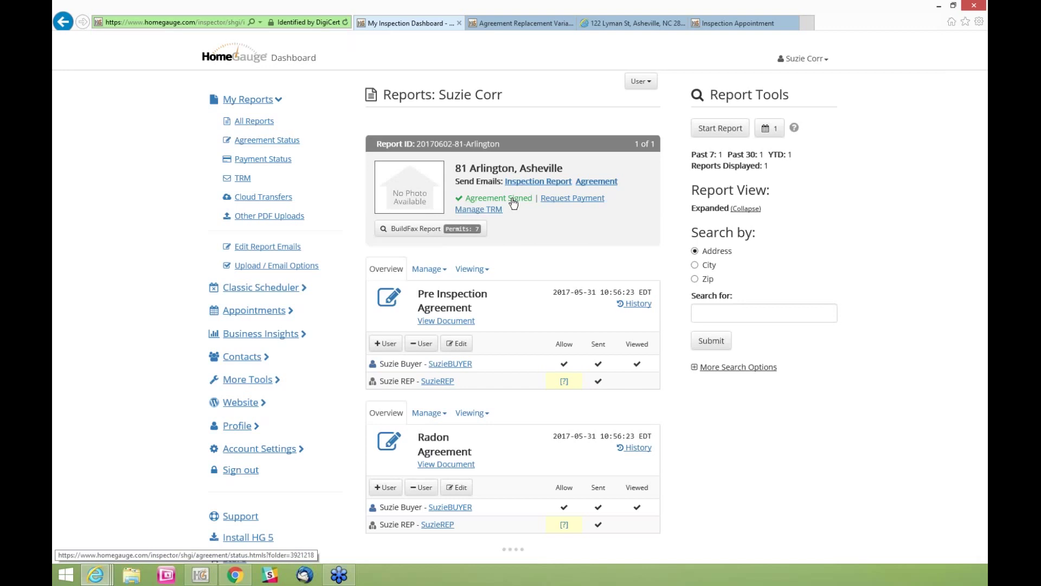
pyautogui.click(513, 203)
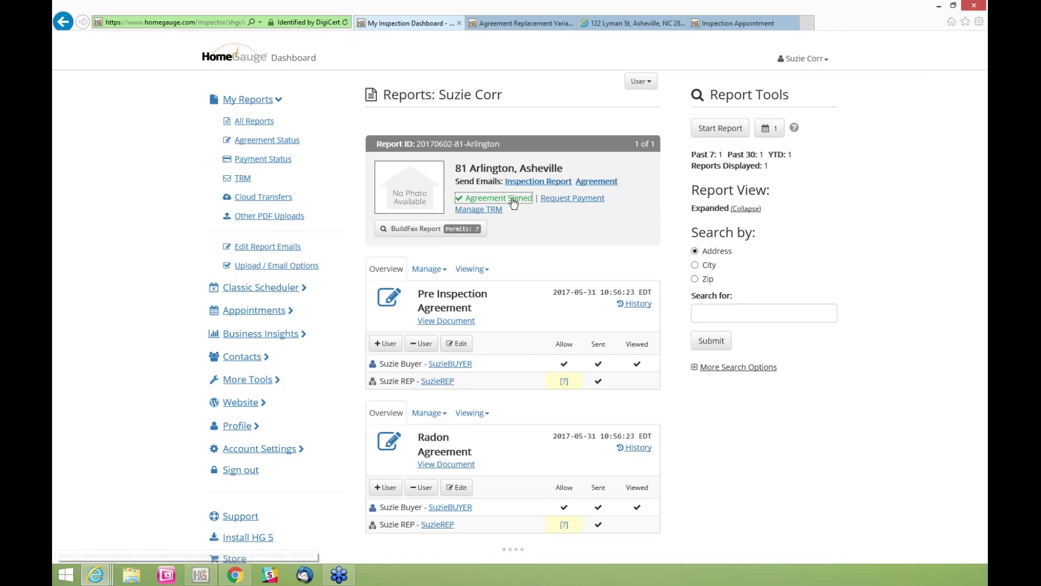
pyautogui.click(513, 202)
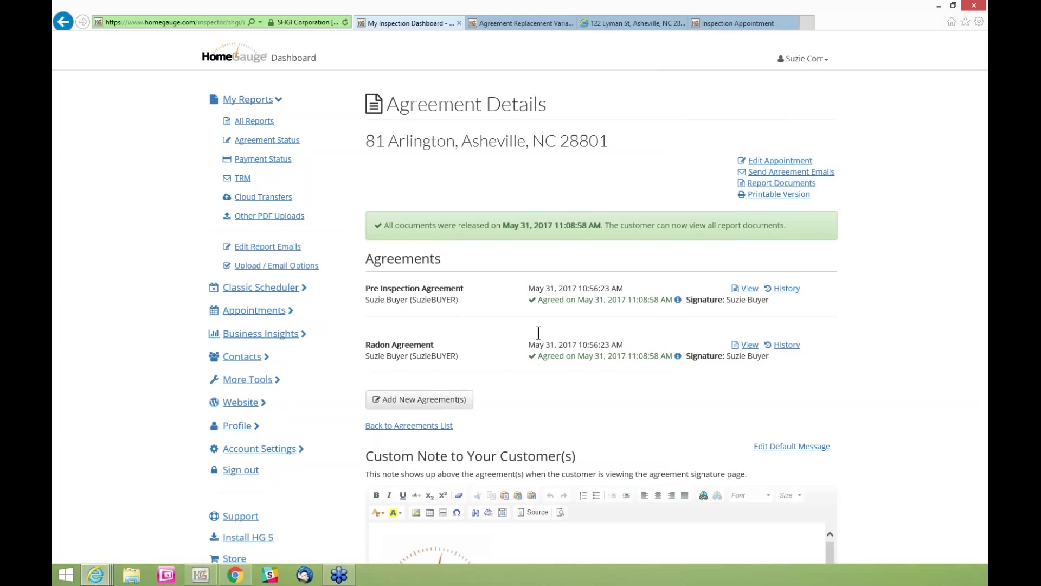
pyautogui.click(769, 198)
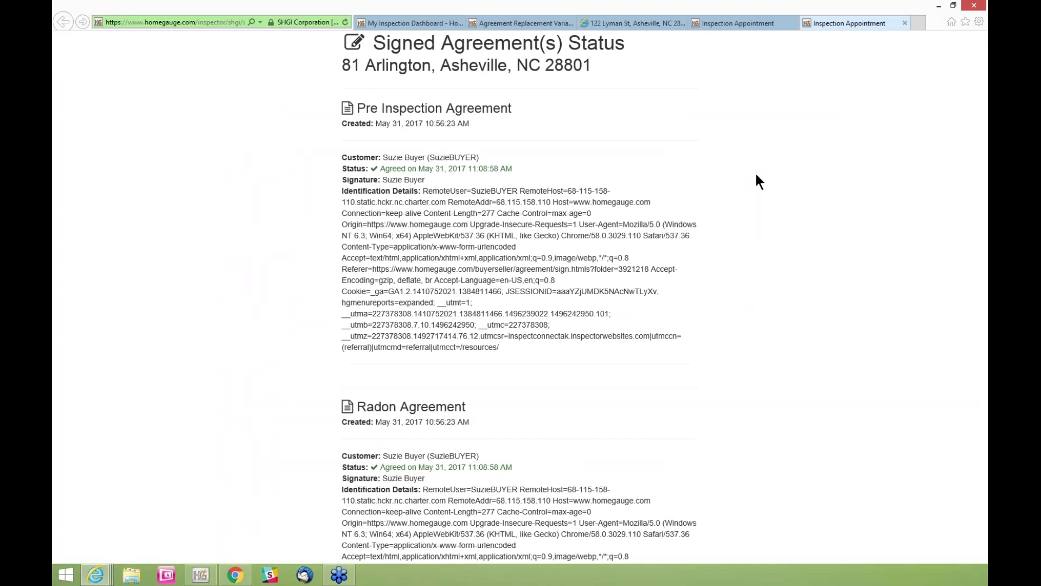
pyautogui.scroll(-1, 695, 163)
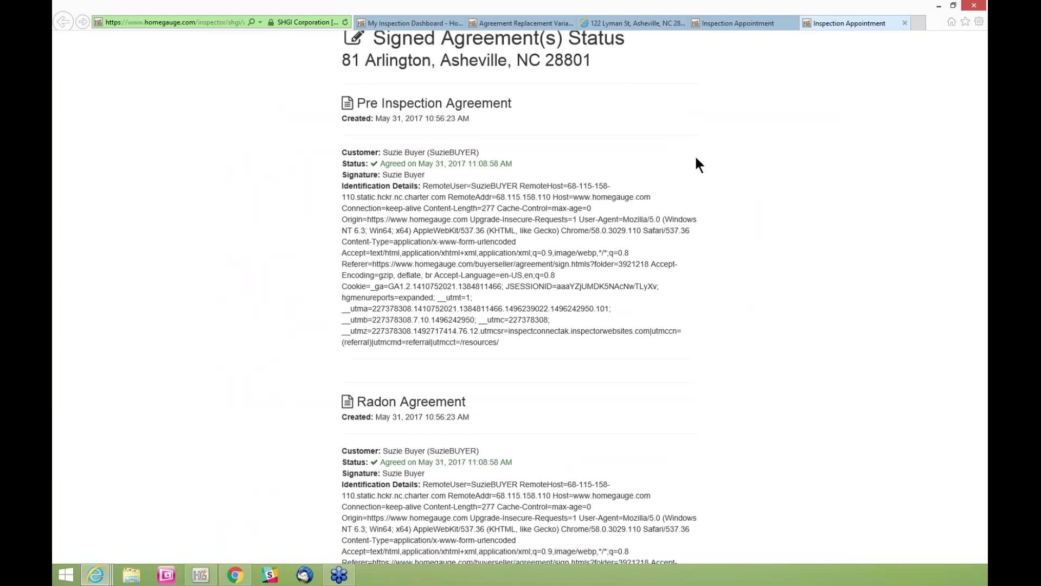
pyautogui.moveTo(529, 352); pyautogui.dragTo(360, 150)
pyautogui.scroll(-1, 498, 349)
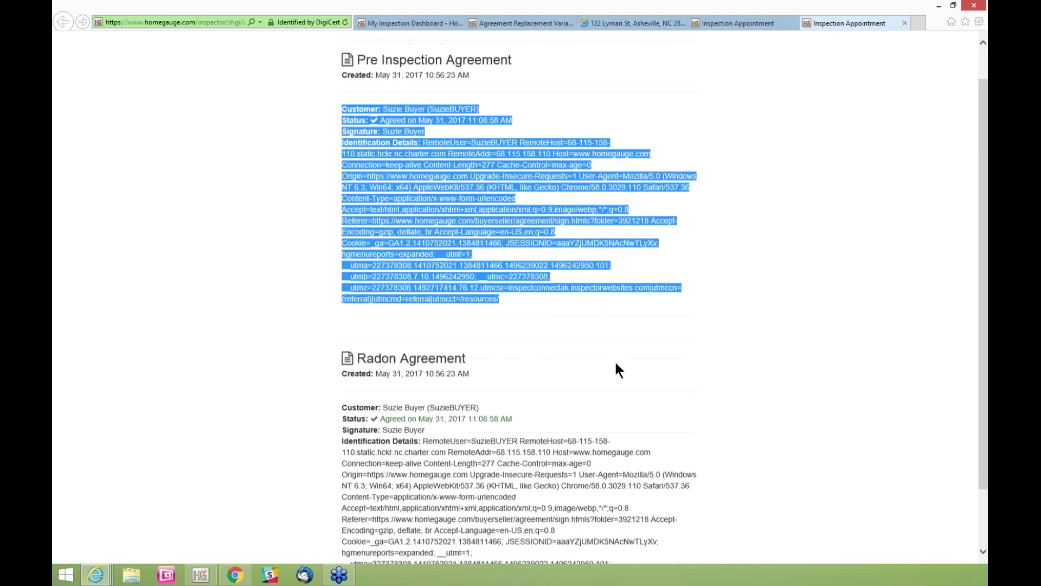
pyautogui.scroll(-1, 659, 369)
pyautogui.scroll(-1, 658, 369)
pyautogui.moveTo(500, 535); pyautogui.dragTo(341, 342)
pyautogui.click(889, 350)
pyautogui.scroll(1, 658, 415)
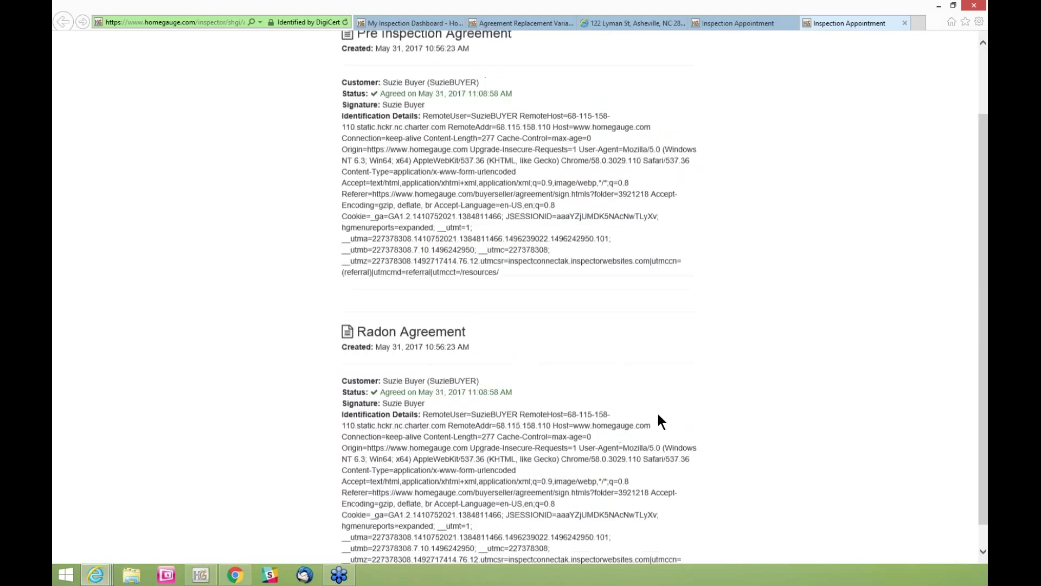
pyautogui.scroll(1, 658, 415)
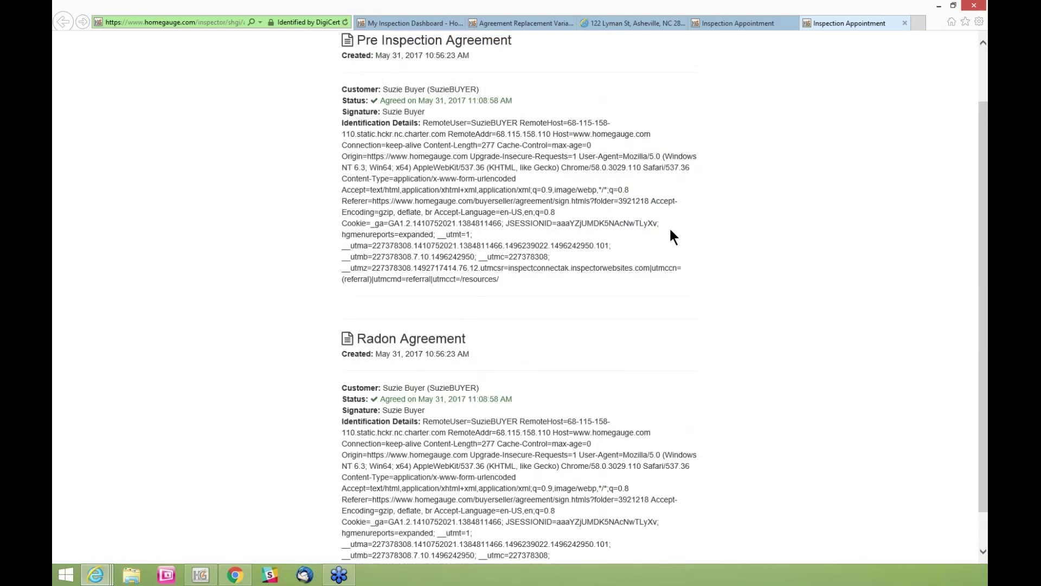
pyautogui.click(905, 23)
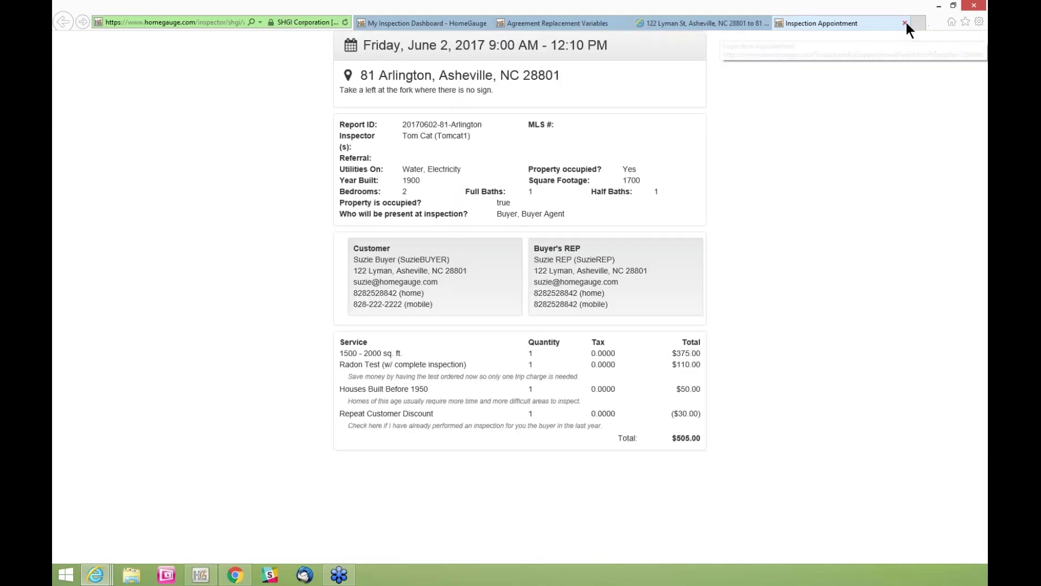
pyautogui.click(758, 24)
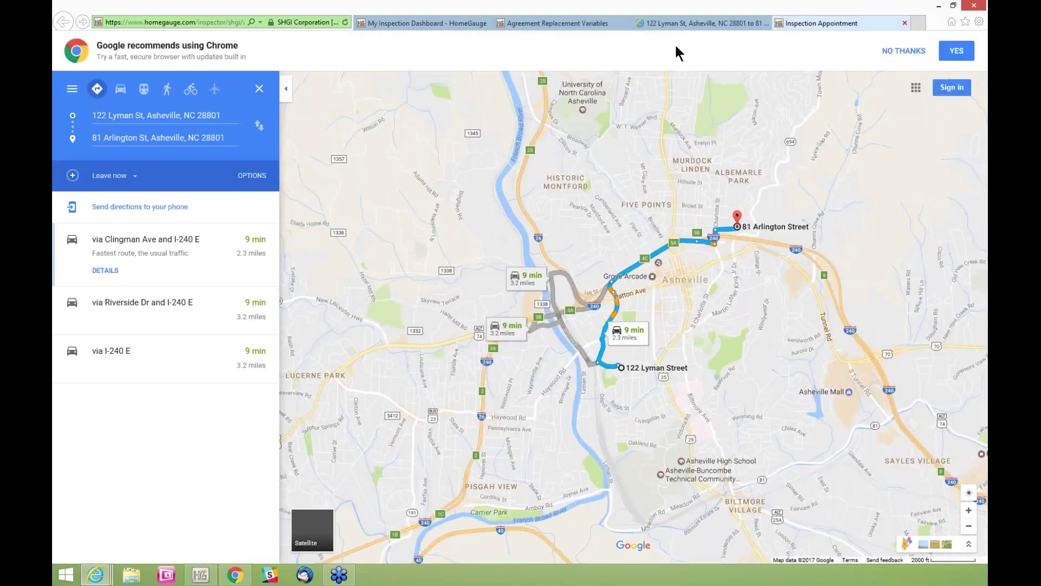
pyautogui.click(387, 23)
pyautogui.click(253, 120)
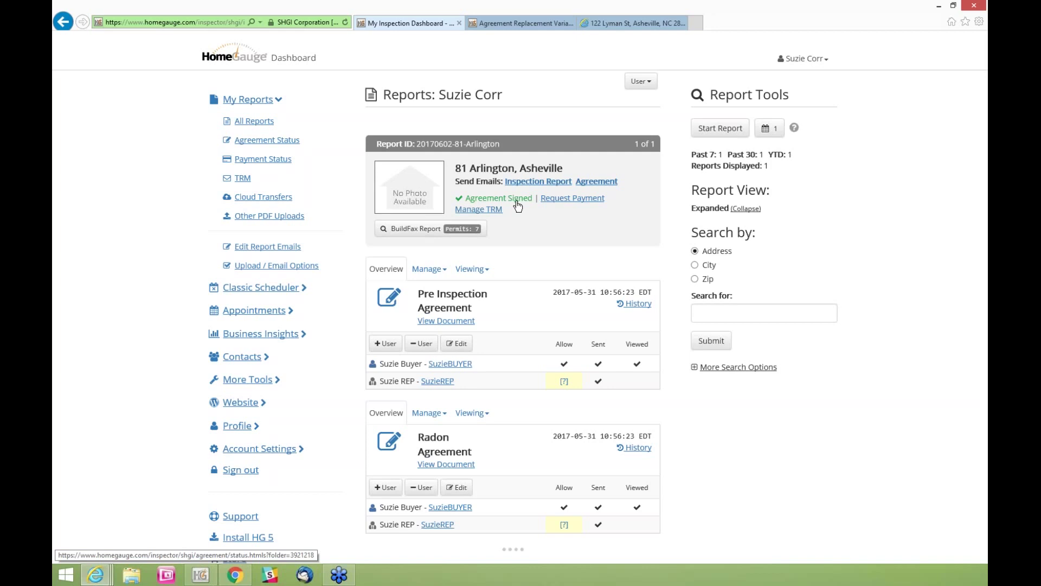
pyautogui.click(518, 204)
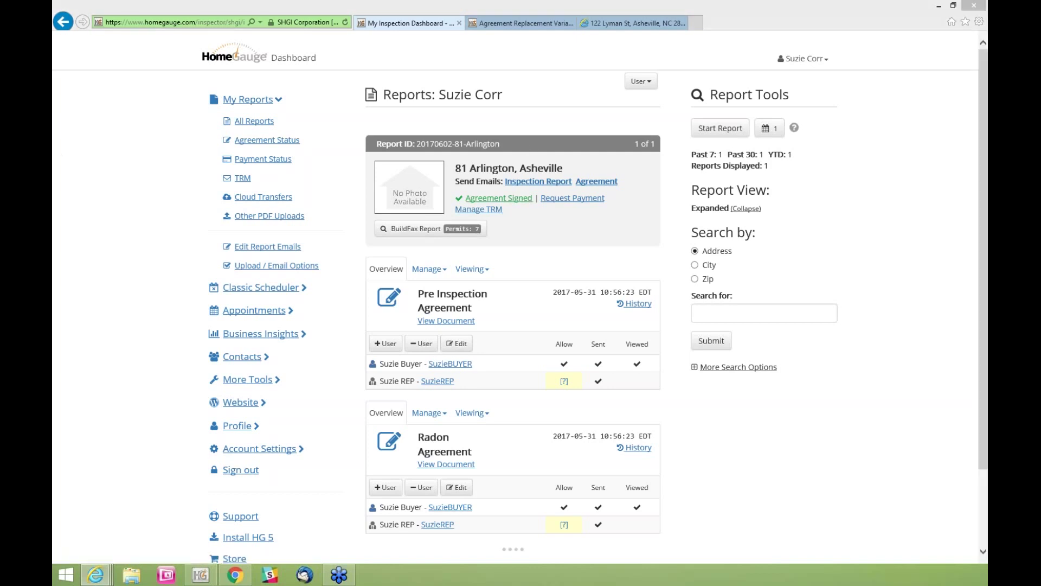